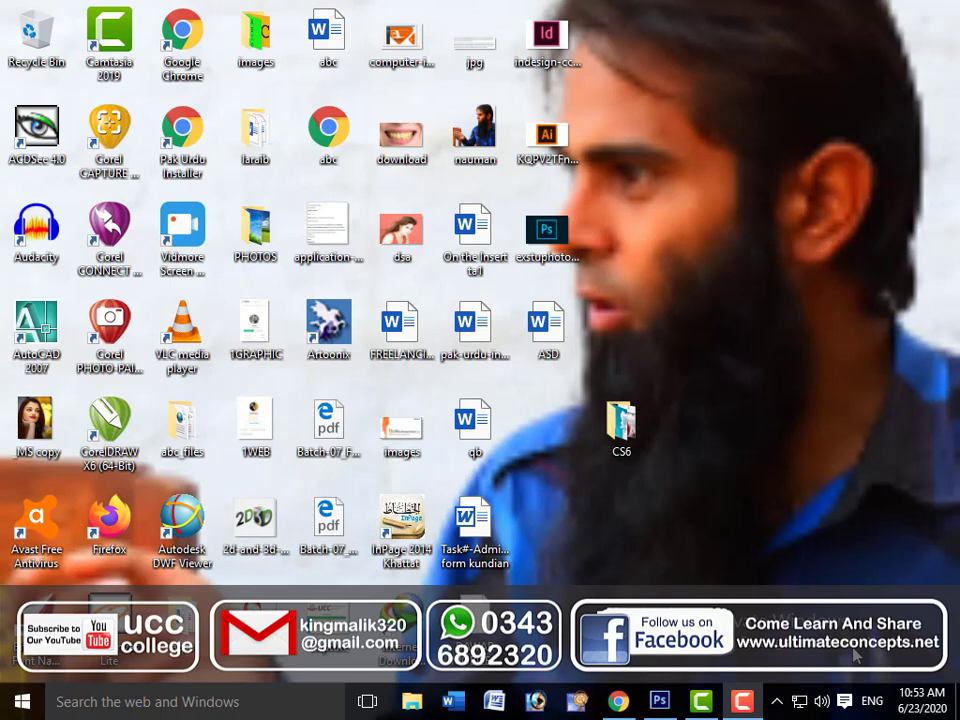
- Switch from the desktop to Photoshop and activate the Elliptical Marquee tool in the blank Untitled-1 document
right_click(681, 223)
left_click(719, 278)
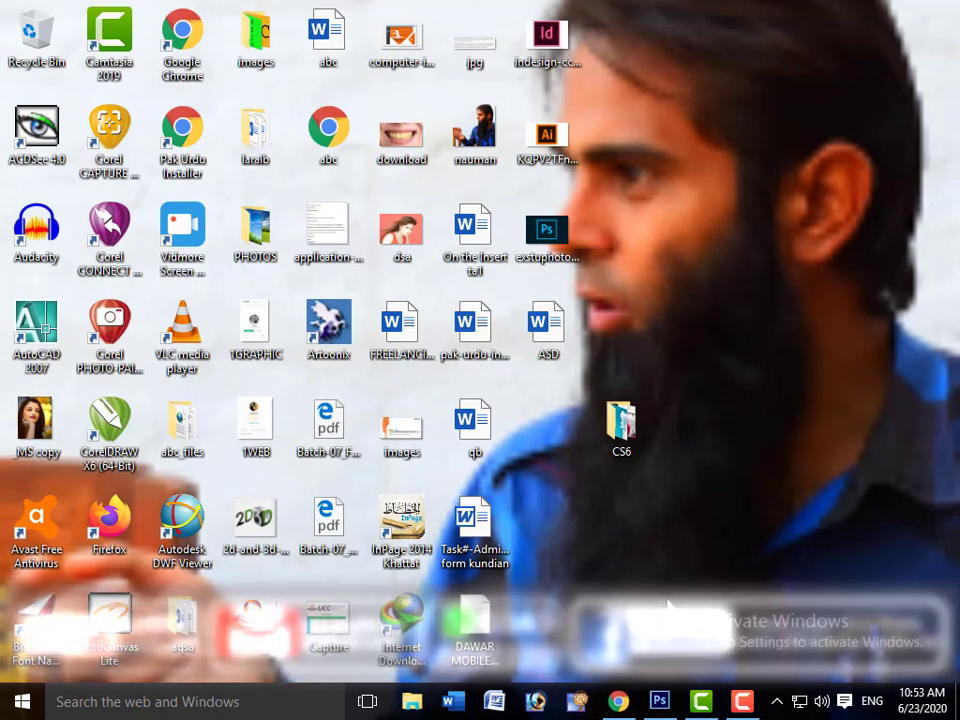
left_click(660, 700)
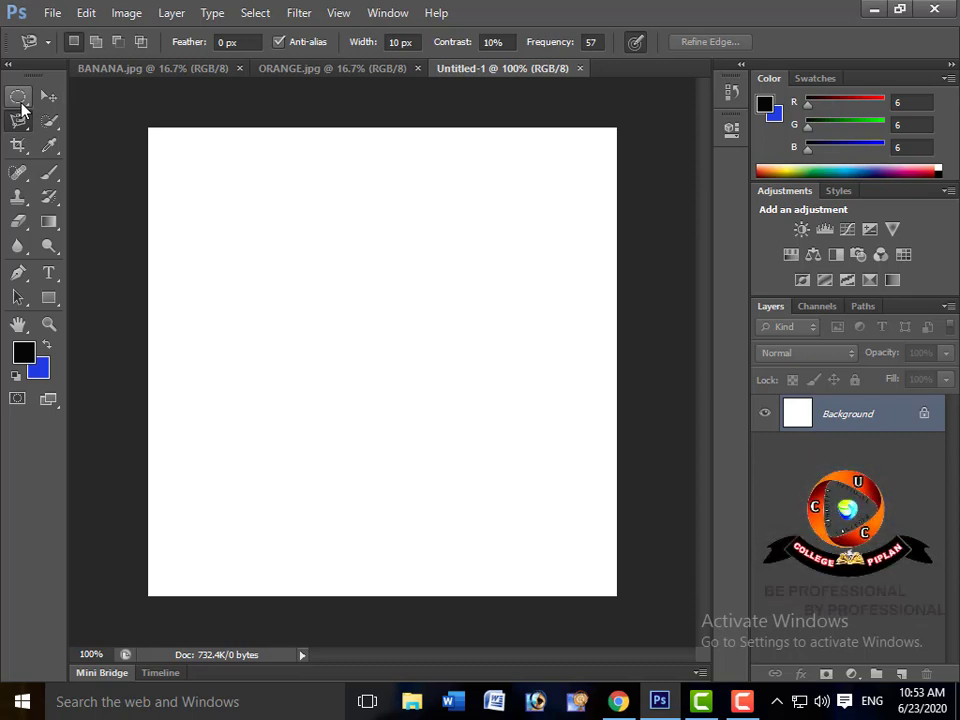
left_click(21, 104)
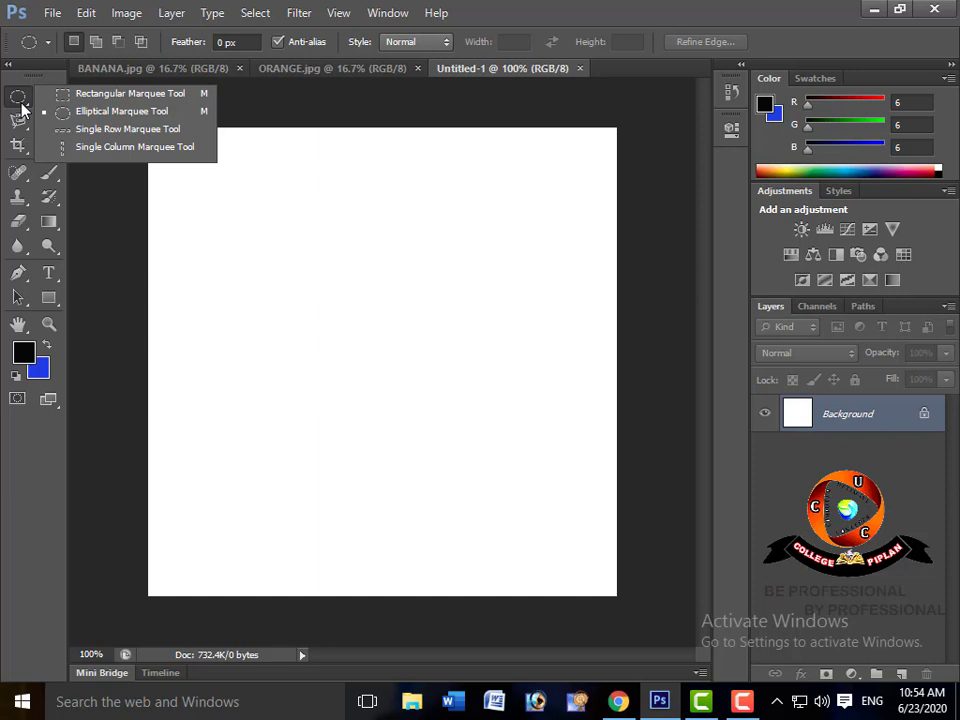
left_click(300, 253)
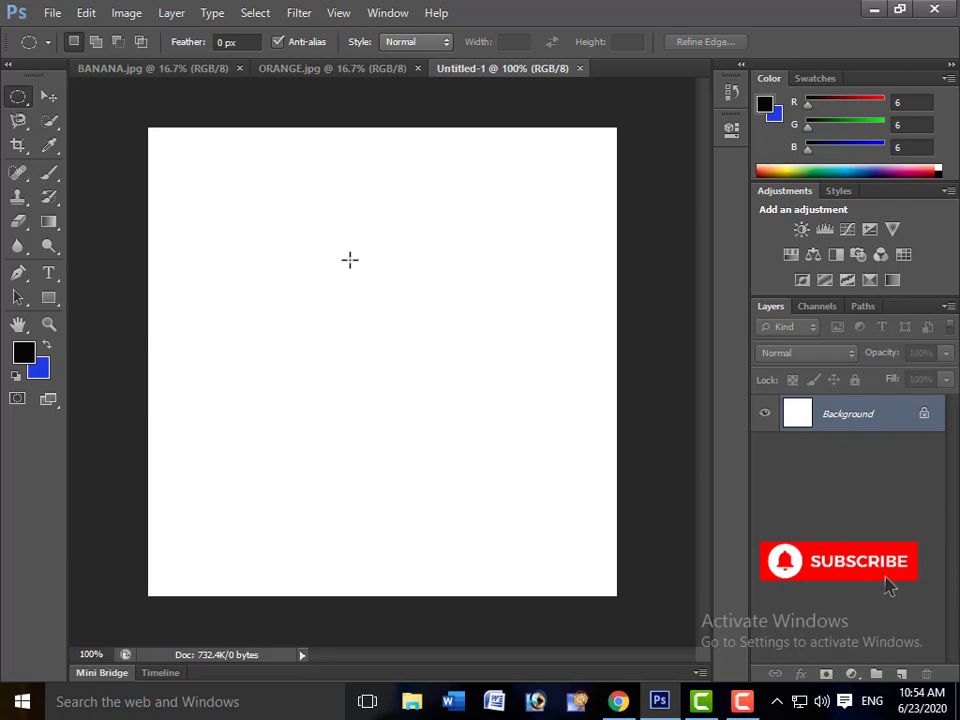
- Switch to Chrome, replace the apple pictures page with a new tab and open the Google home page
left_click(872, 12)
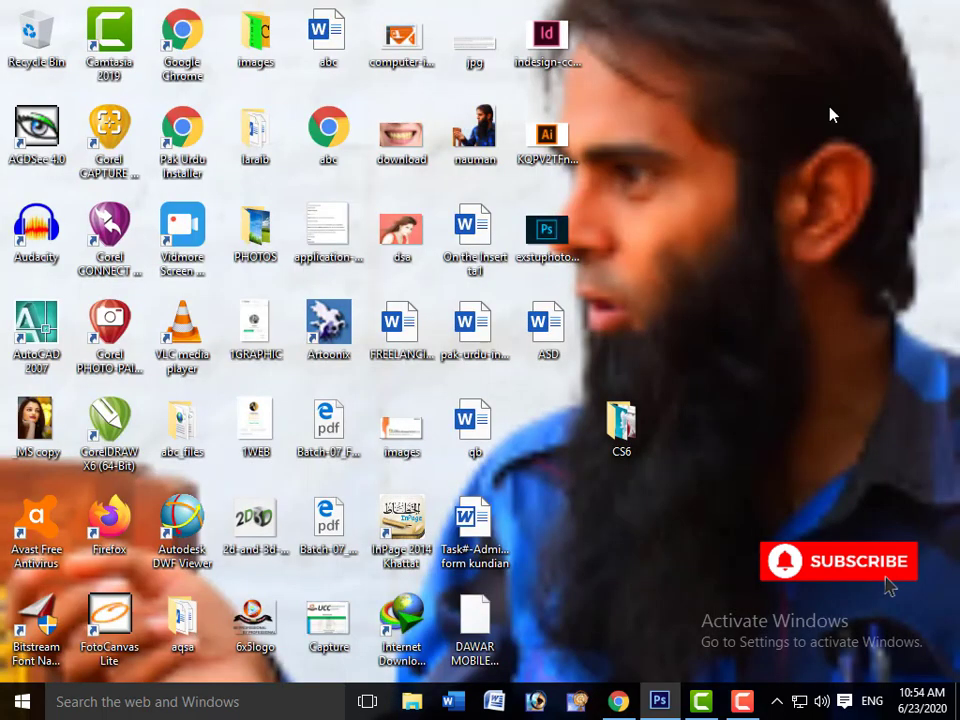
left_click(618, 701)
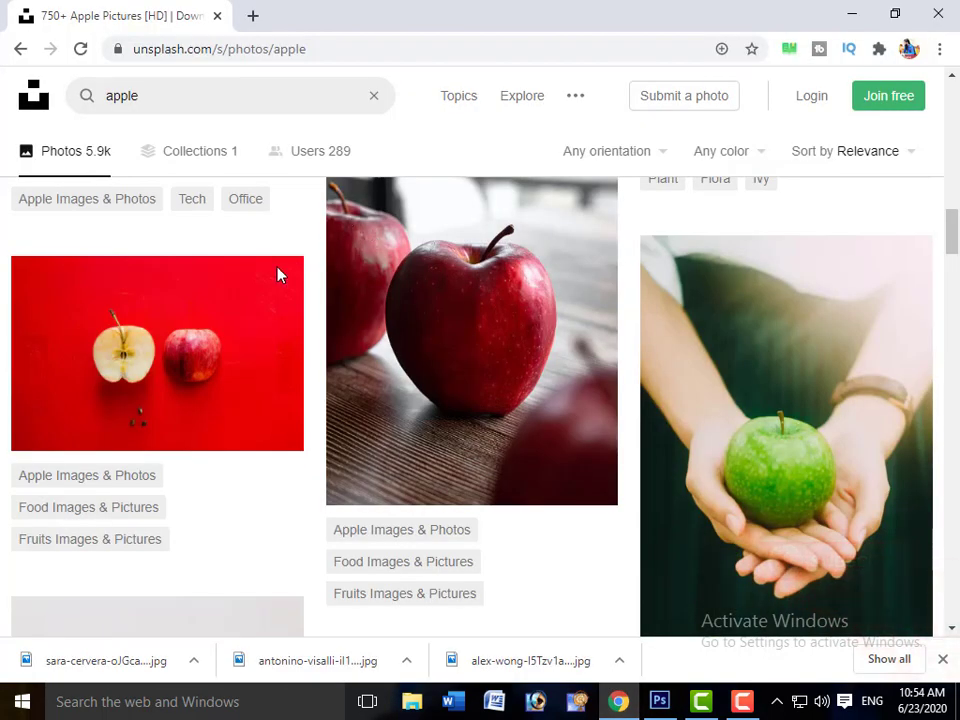
scroll(279, 274, "up", 5)
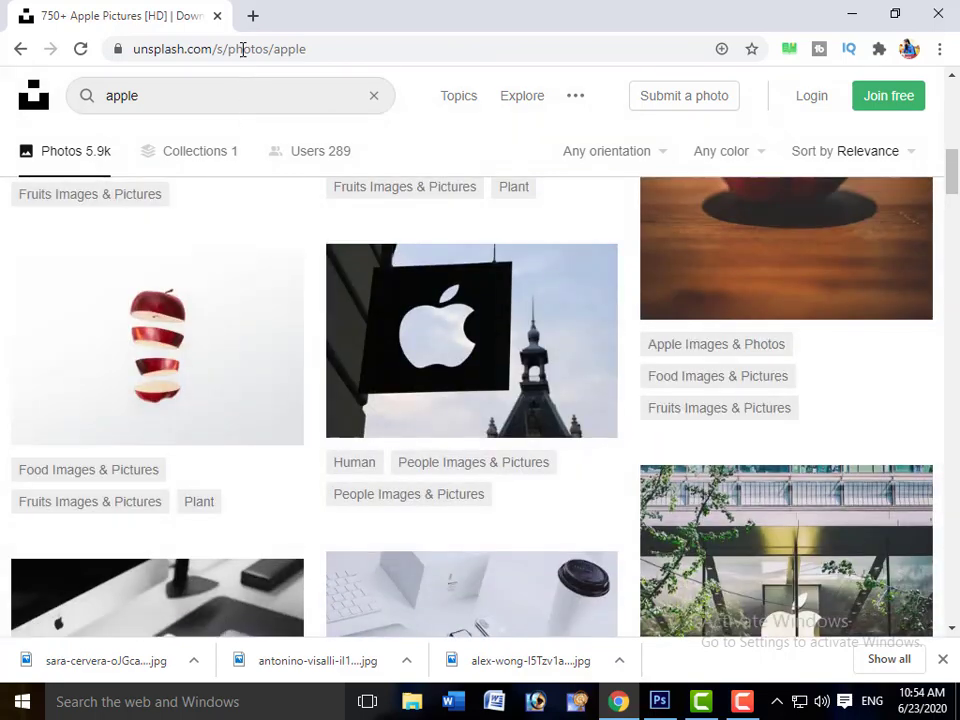
left_click(252, 16)
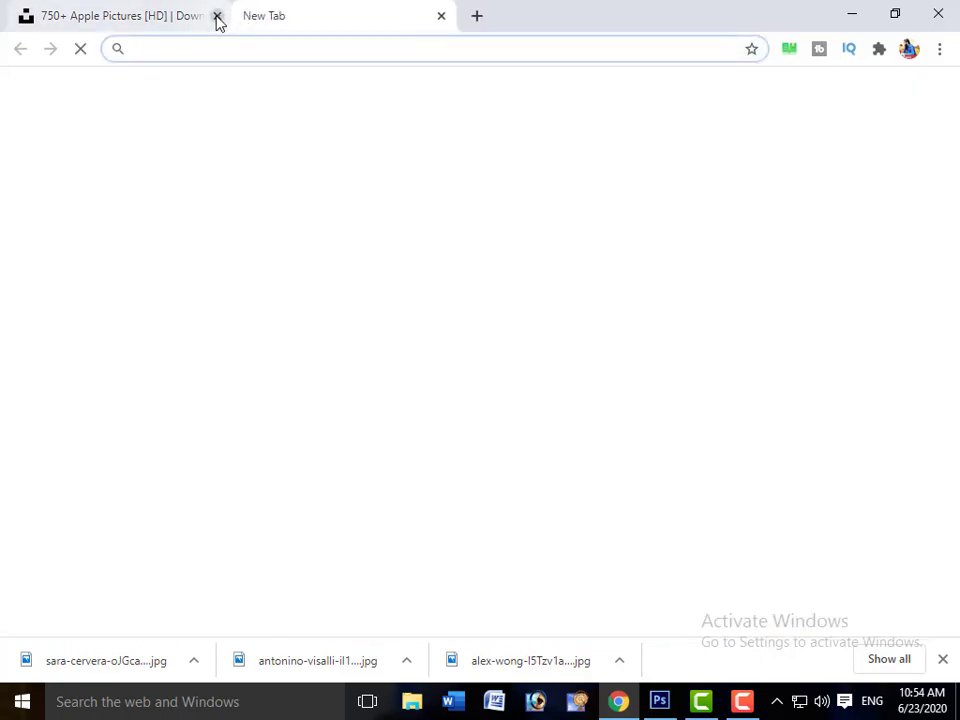
left_click(217, 16)
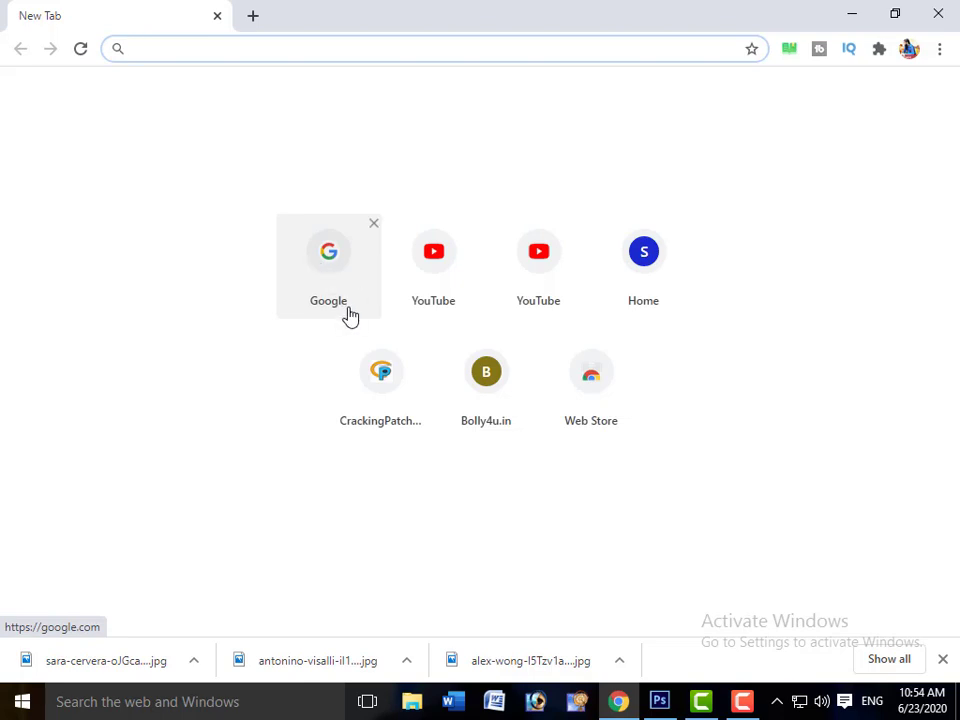
left_click(345, 270)
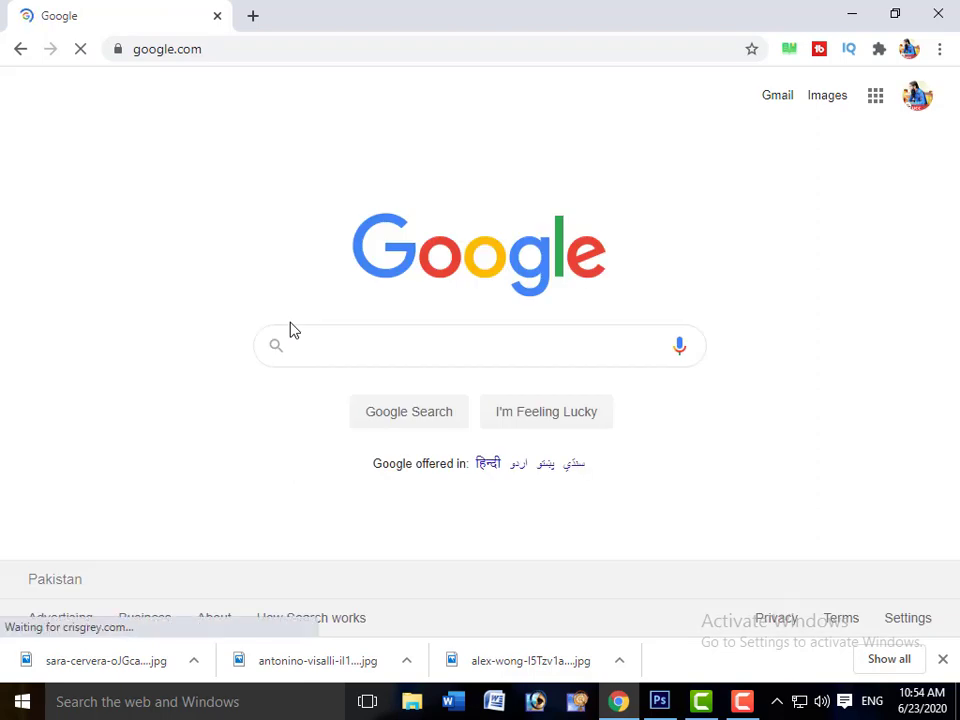
- Search Google for unsplash and open the Unsplash website from the results
type("u")
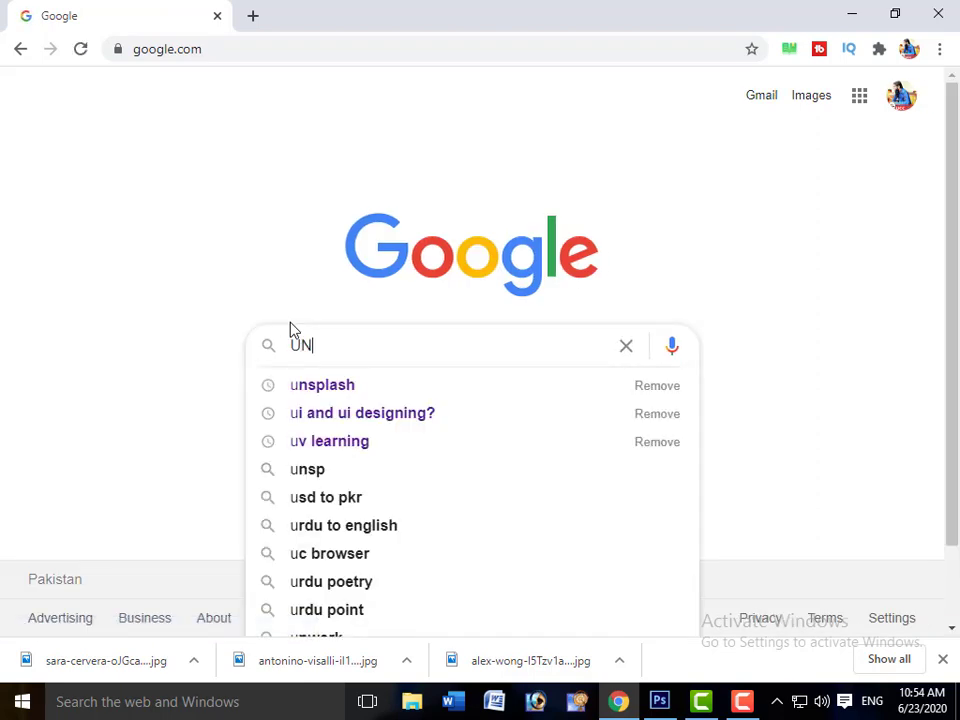
type("NSPL")
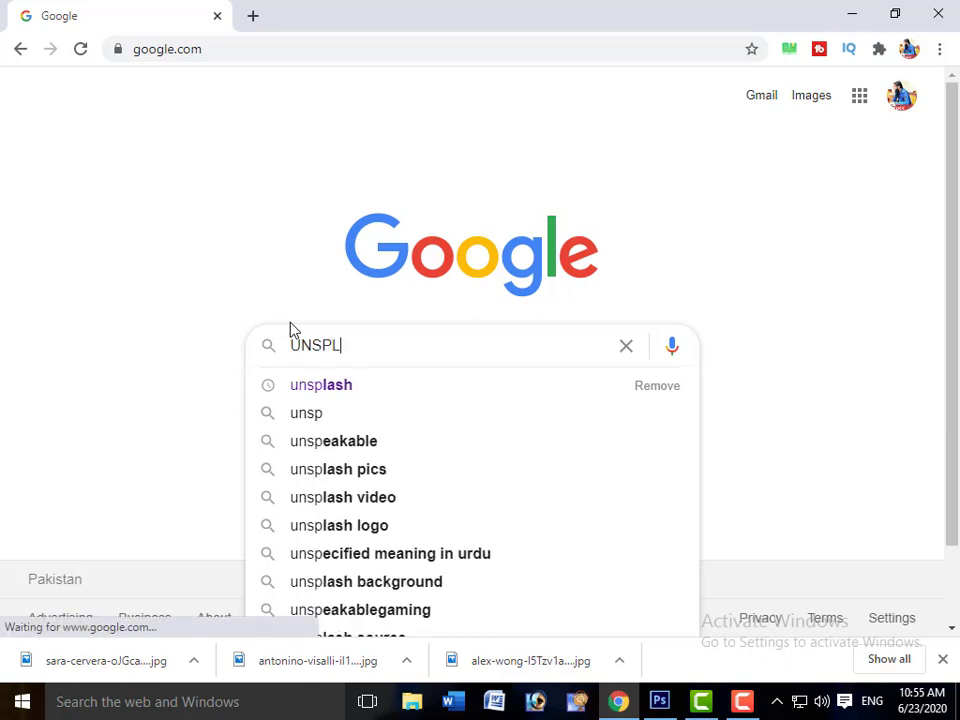
type("ASH")
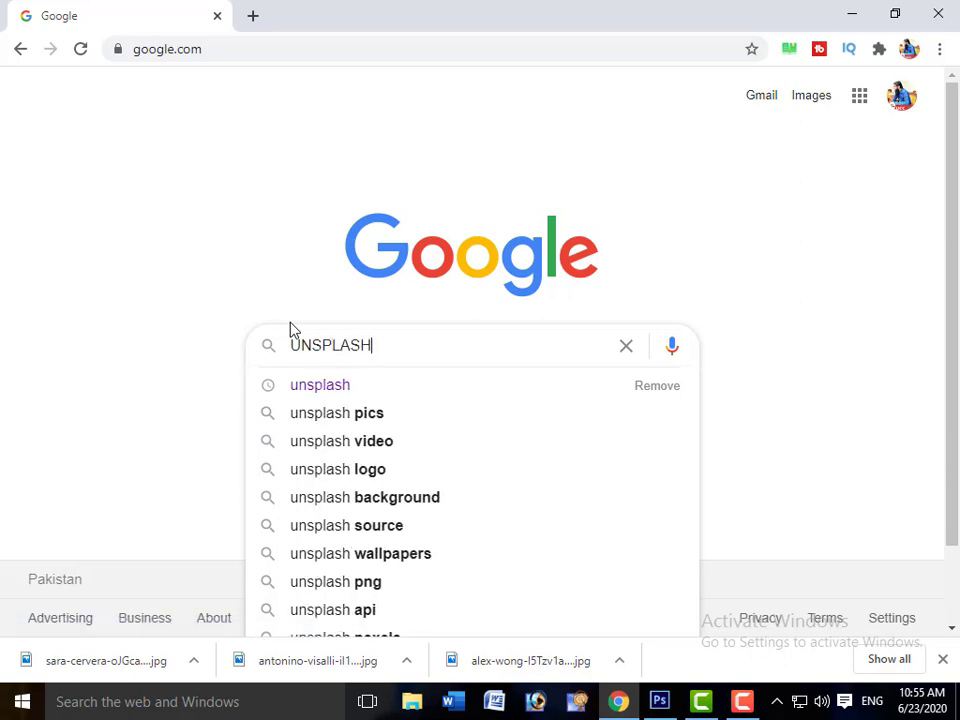
left_click(377, 392)
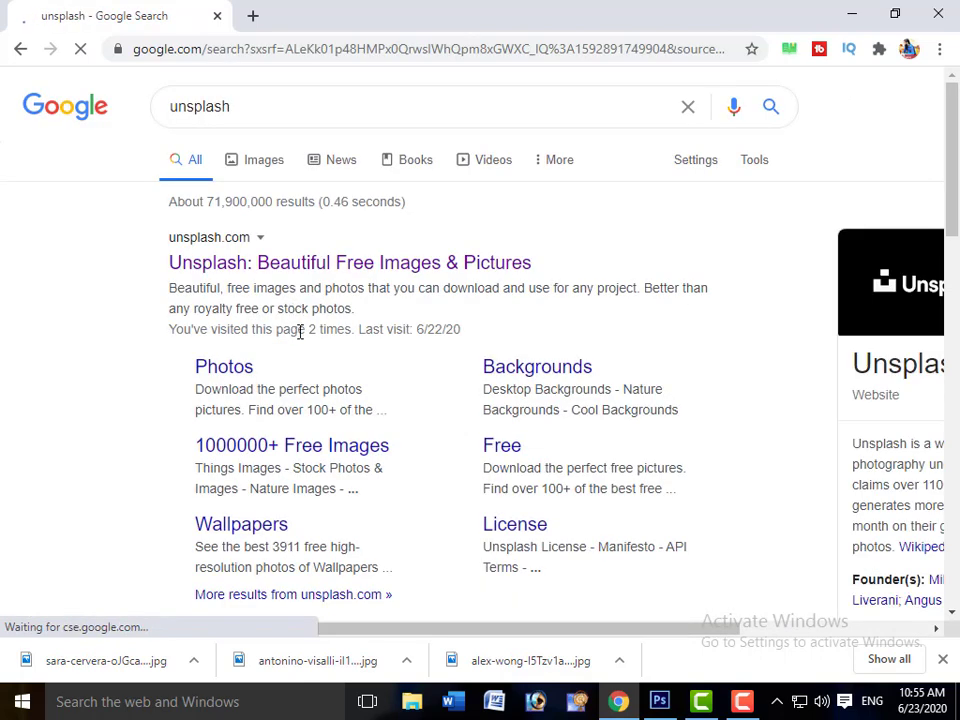
left_click(276, 266)
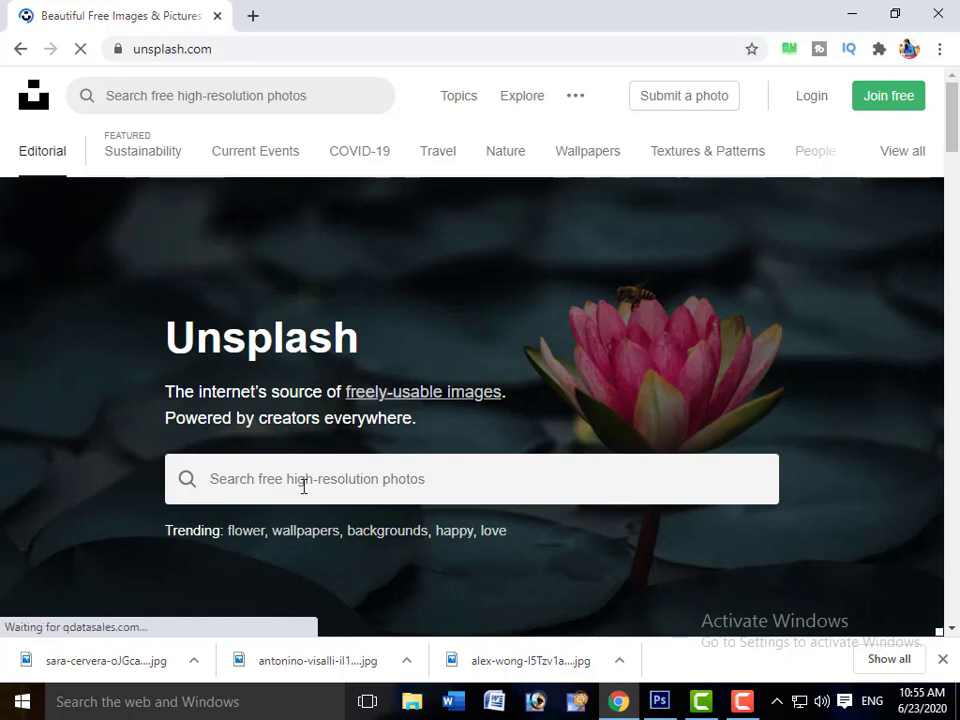
- Browse the editorial photo feed on the Unsplash home page for a picture to download
scroll(304, 486, "down", 2)
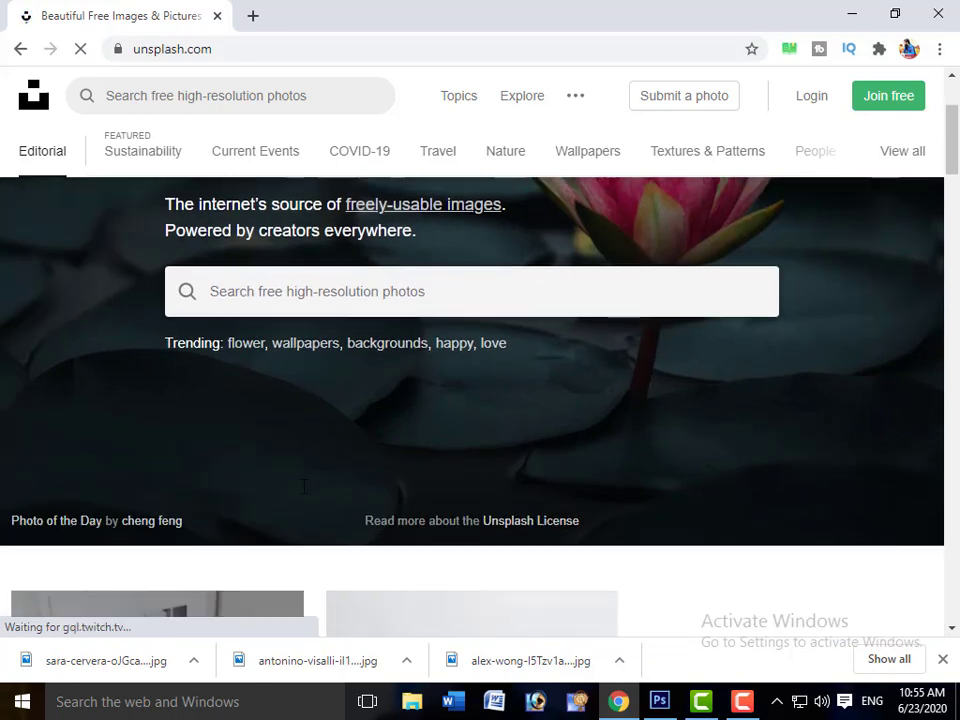
scroll(347, 490, "down", 4)
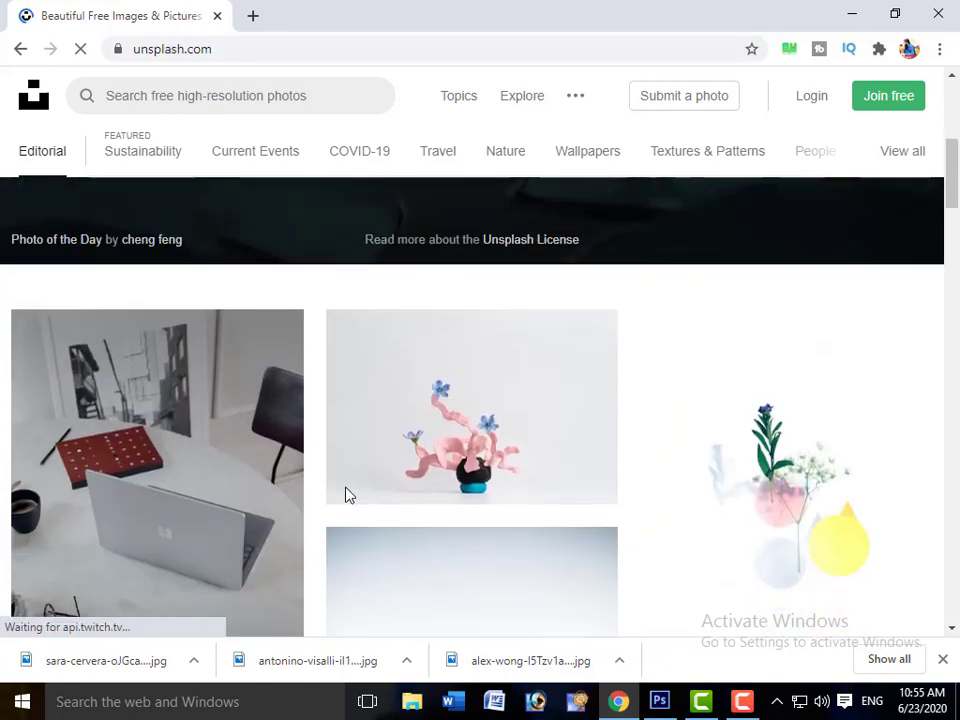
scroll(346, 487, "down", 6)
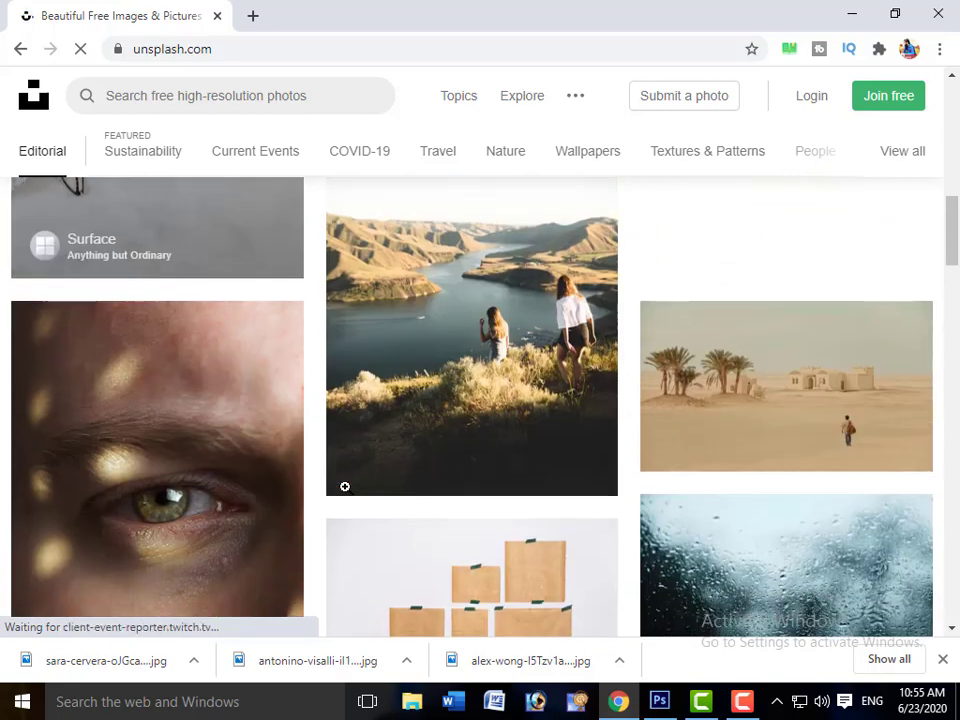
scroll(346, 487, "down", 2)
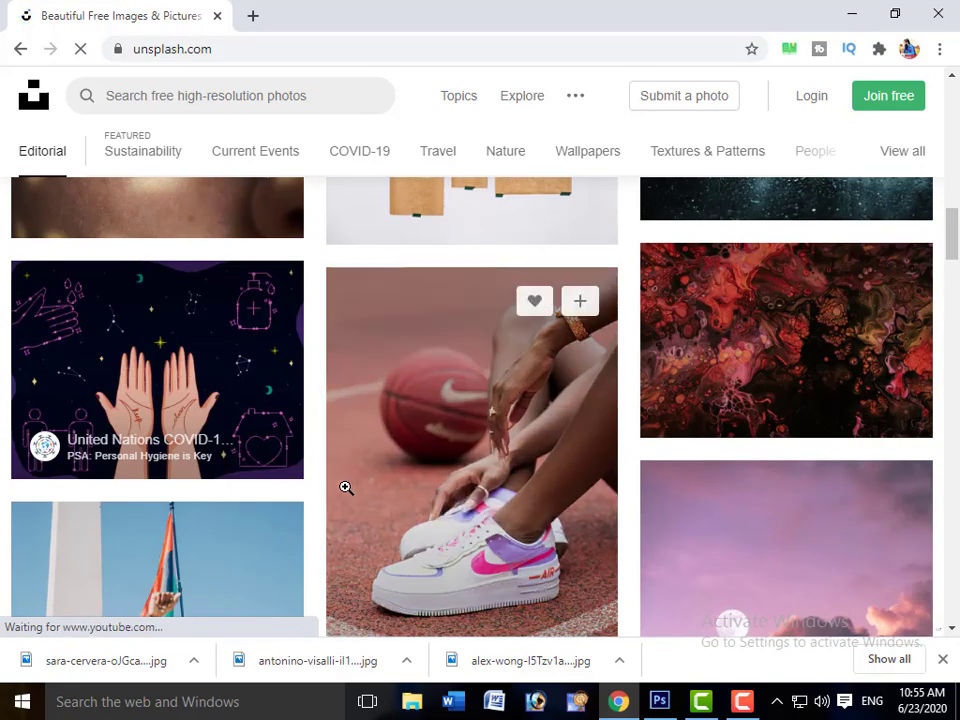
scroll(346, 487, "down", 1)
scroll(346, 487, "down", 9)
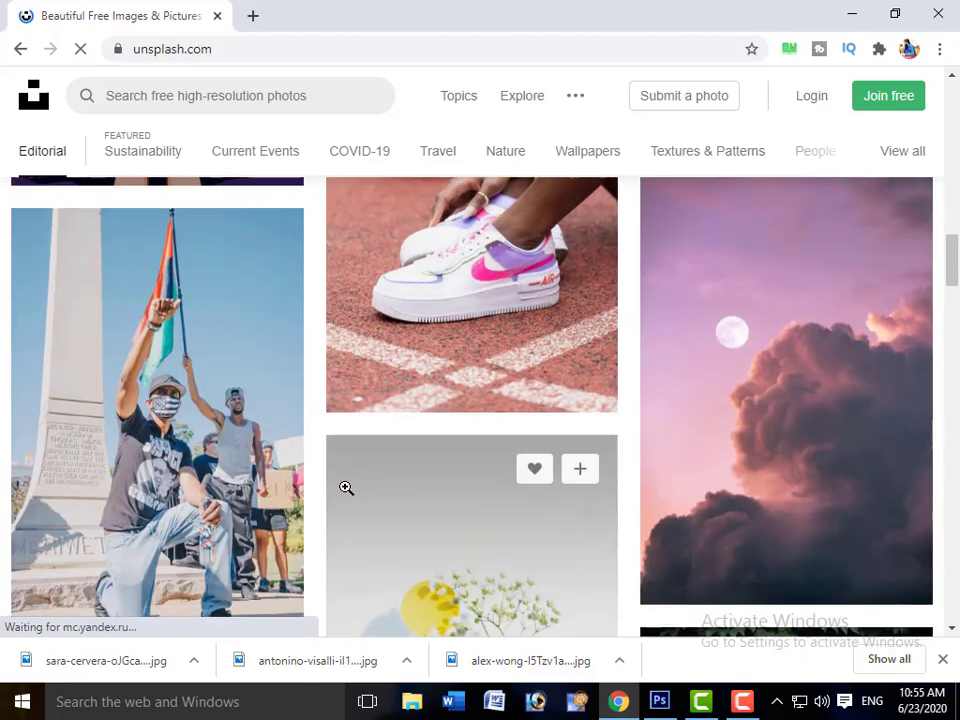
scroll(345, 487, "down", 3)
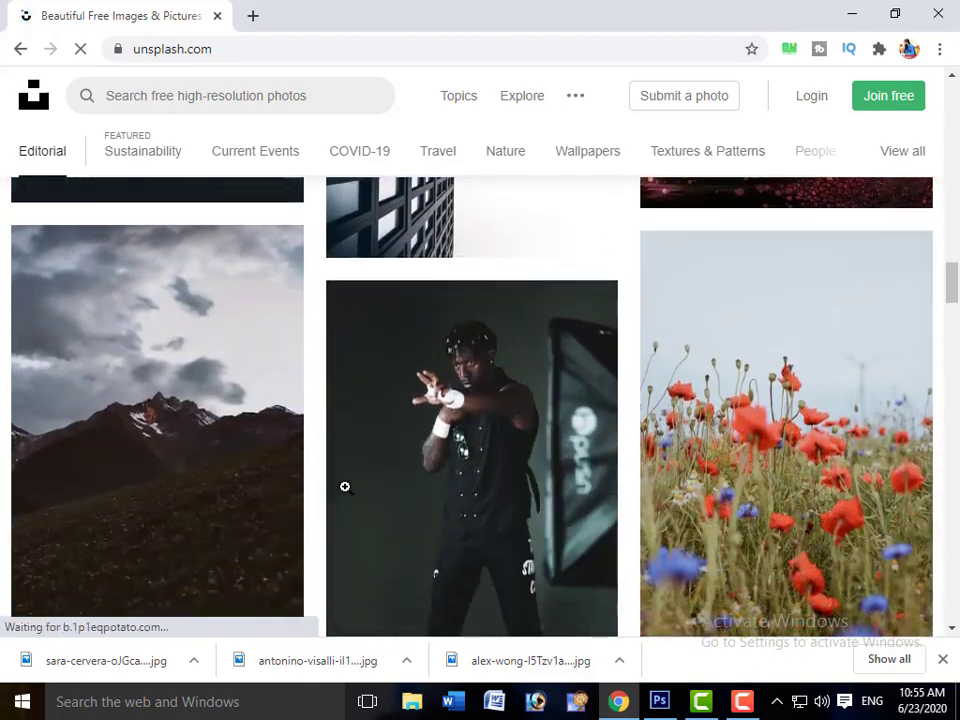
scroll(345, 487, "down", 1)
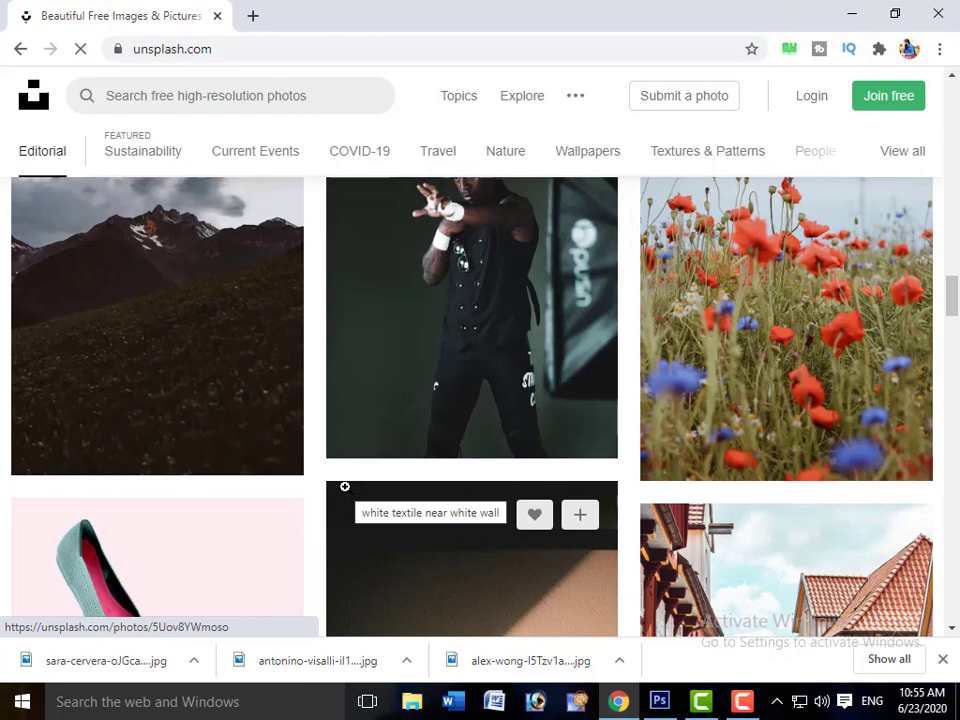
scroll(345, 487, "down", 3)
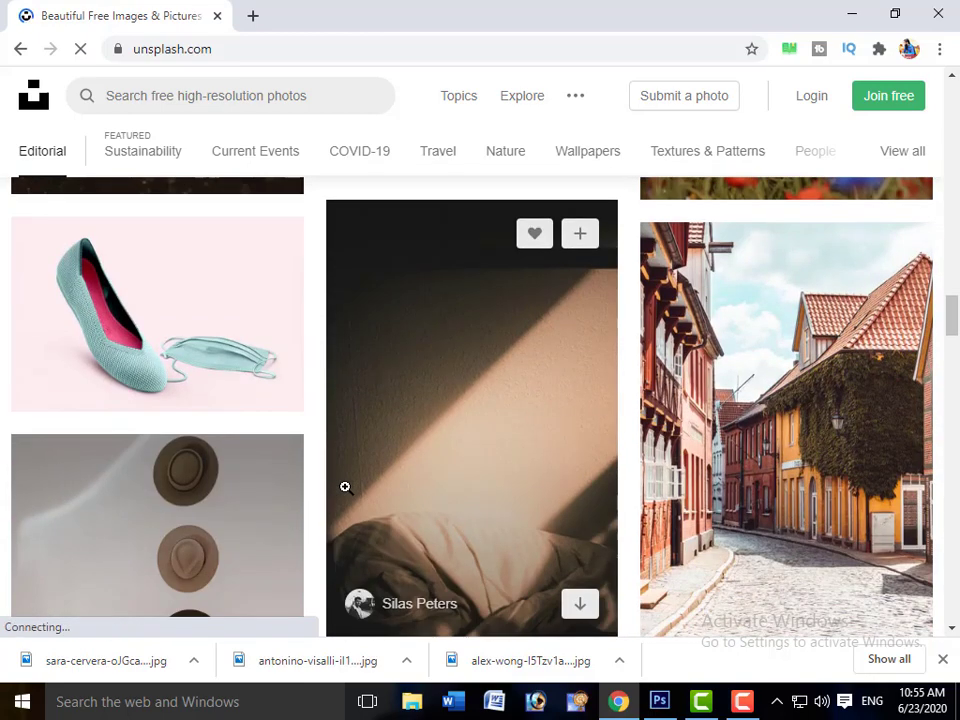
scroll(345, 487, "down", 4)
scroll(345, 487, "down", 6)
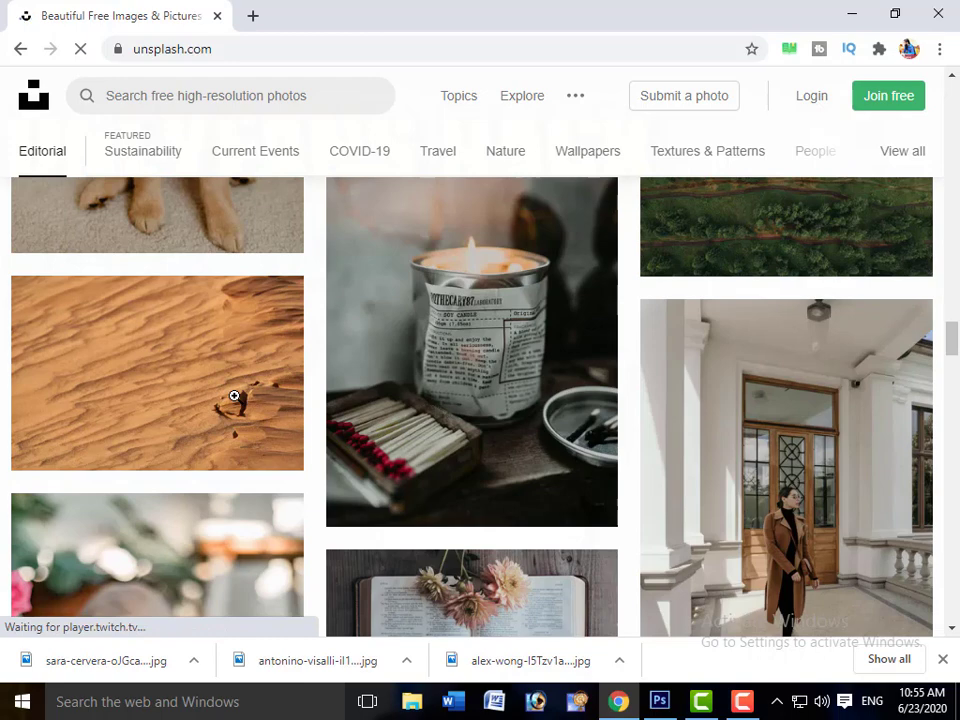
scroll(234, 396, "down", 2)
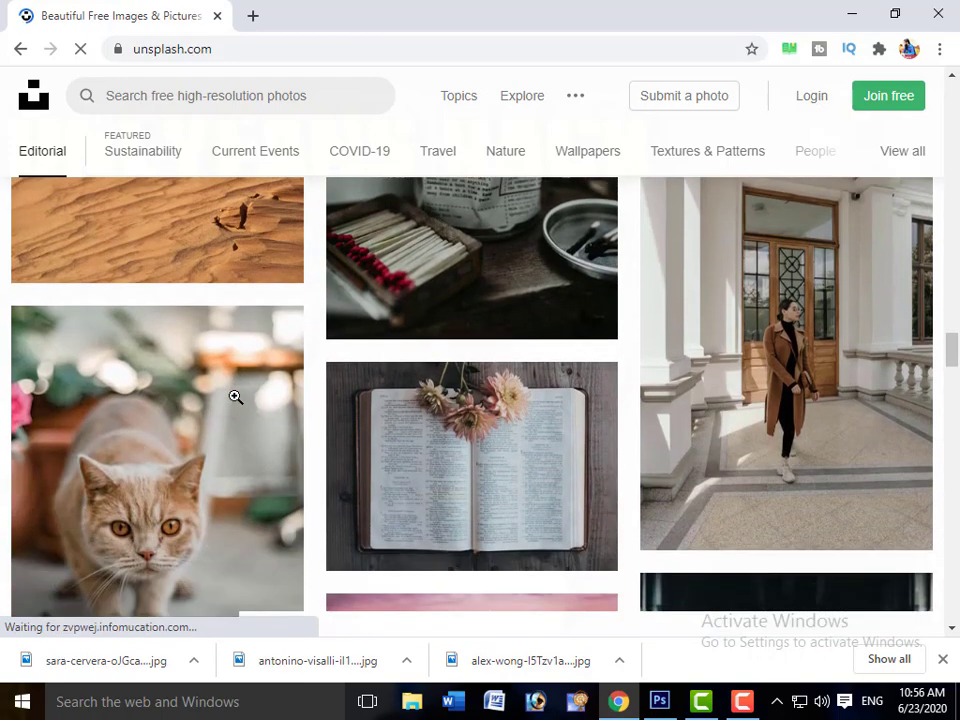
scroll(235, 397, "down", 2)
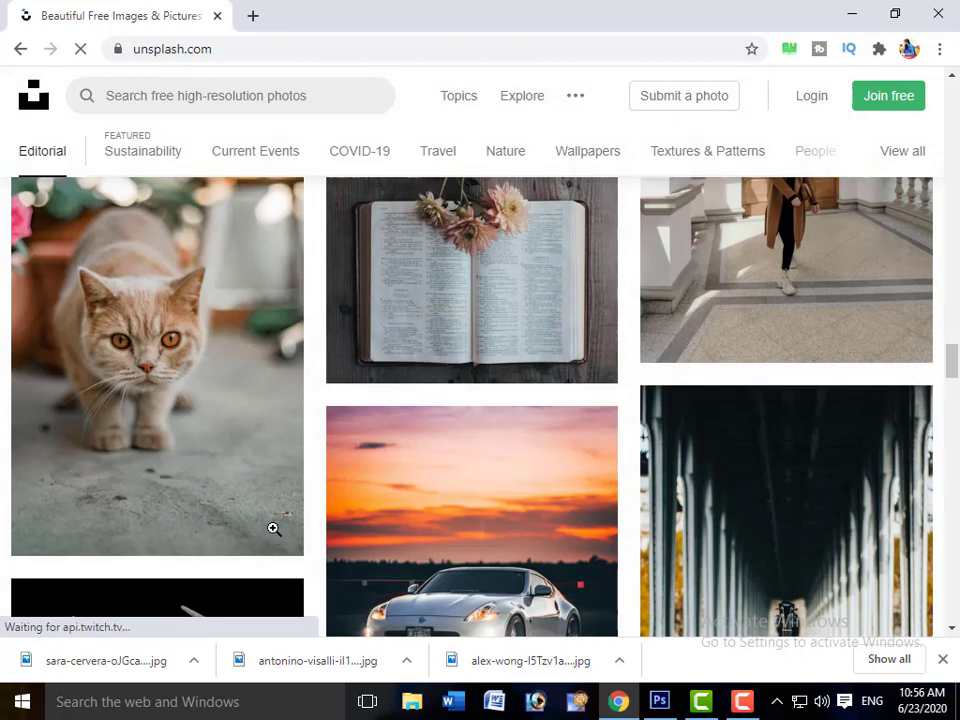
- Download the photo of the orange tabby cat, preview the finished file in the photo viewer and close the preview
mouse_move(272, 525)
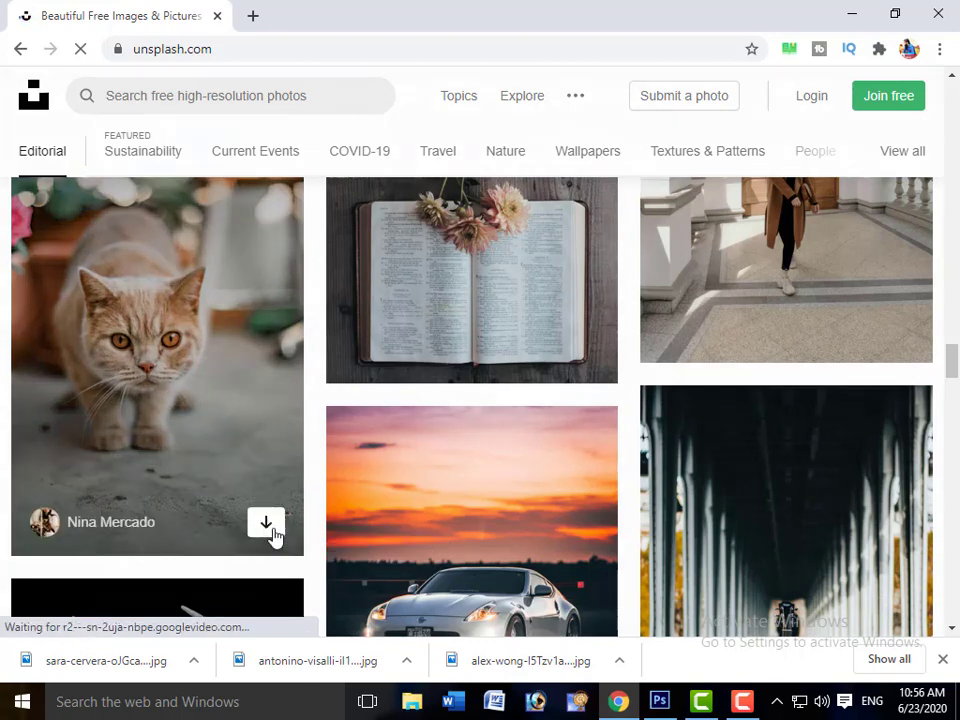
left_click(268, 527)
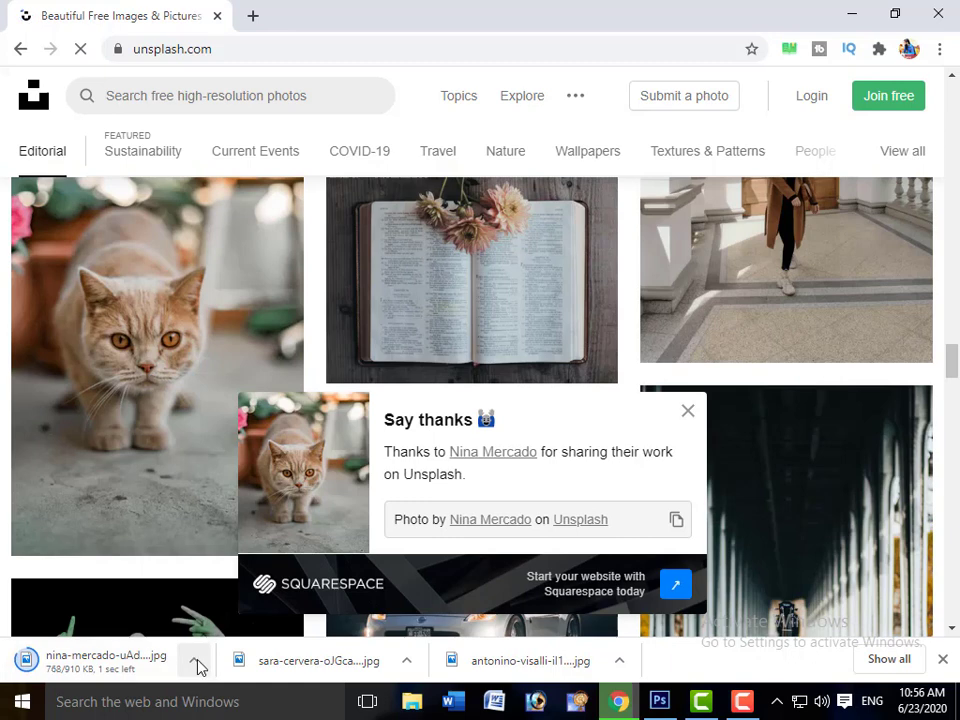
left_click(196, 663)
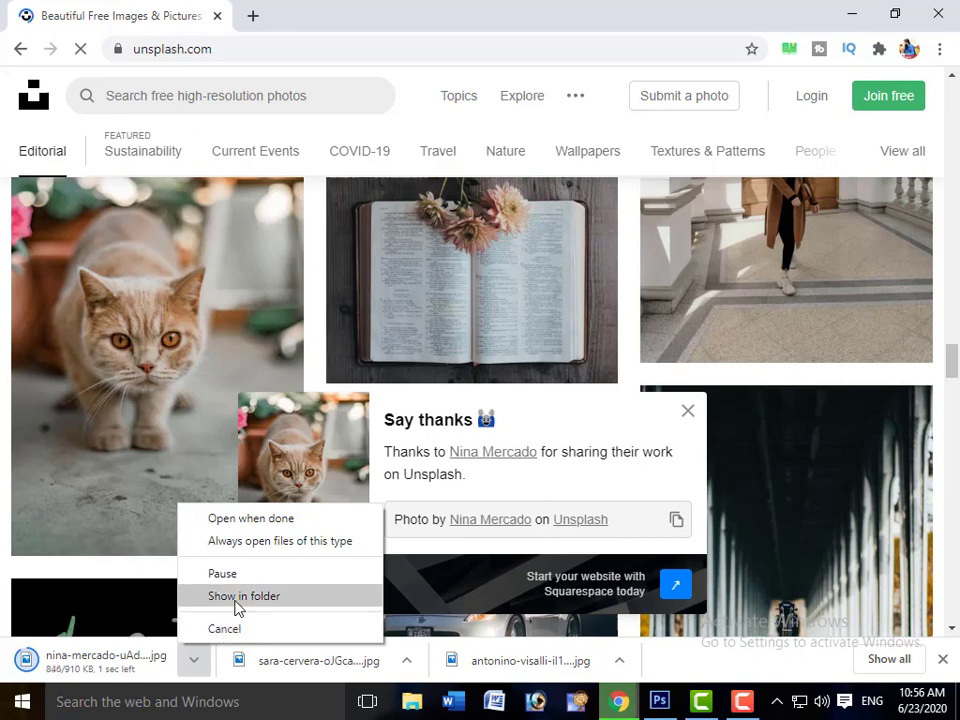
left_click(240, 520)
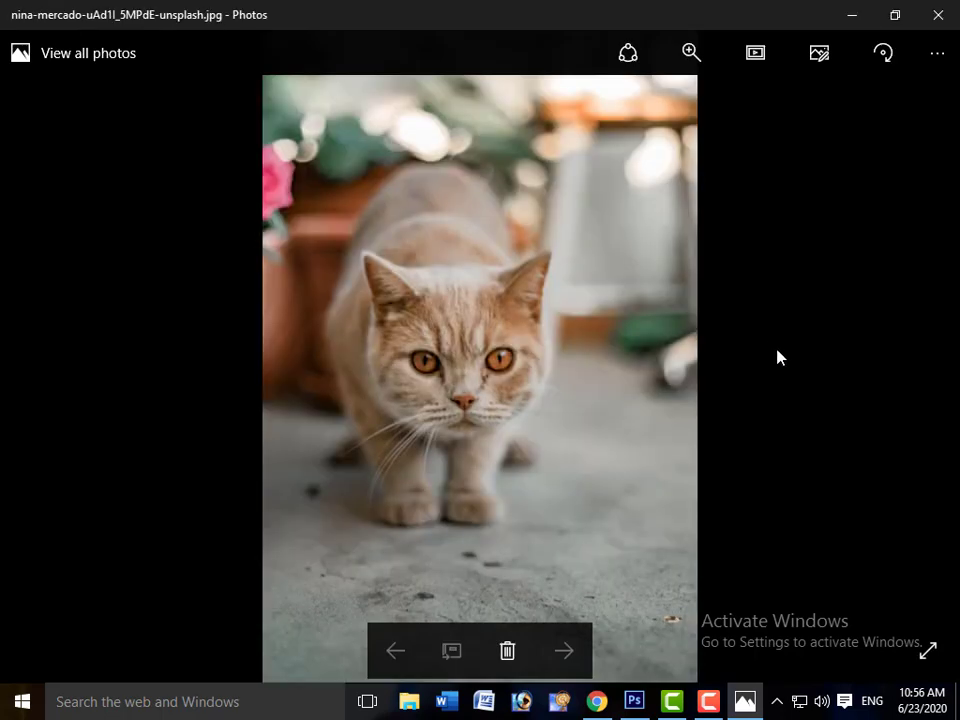
left_click(937, 15)
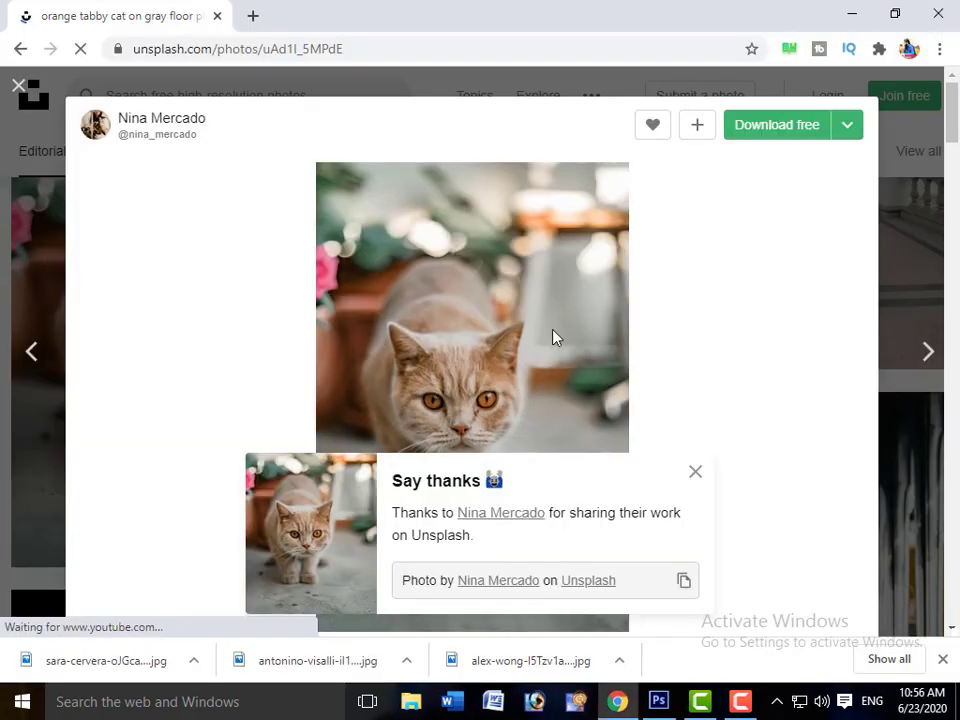
- Find the downloaded cat photo in the Downloads folder and open it in Photoshop as a separate document
left_click(196, 660)
left_click(243, 603)
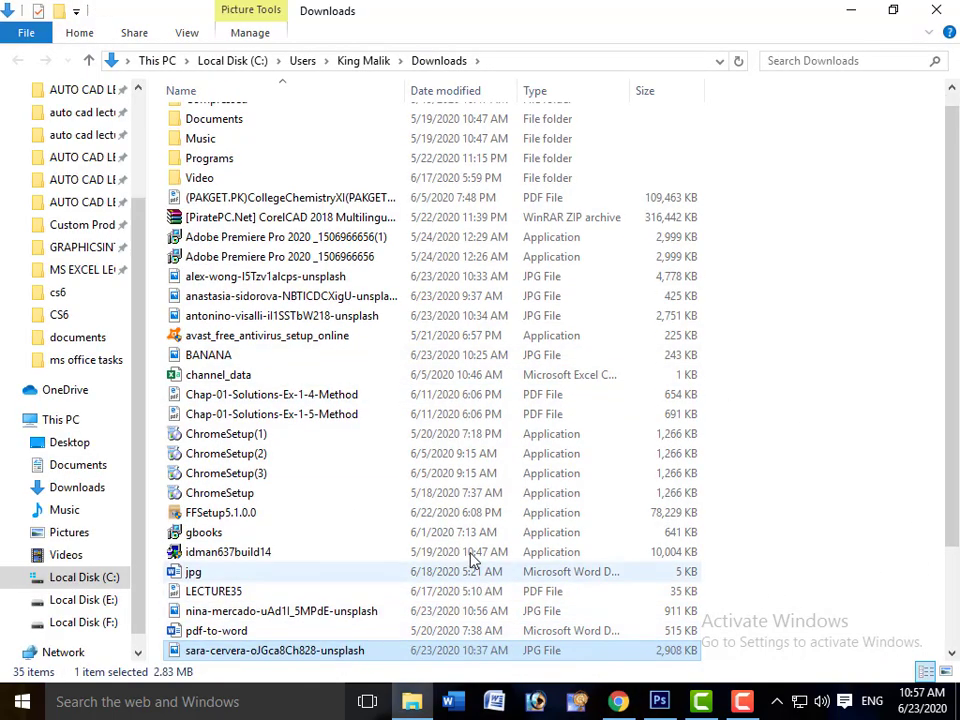
scroll(474, 561, "down", 2)
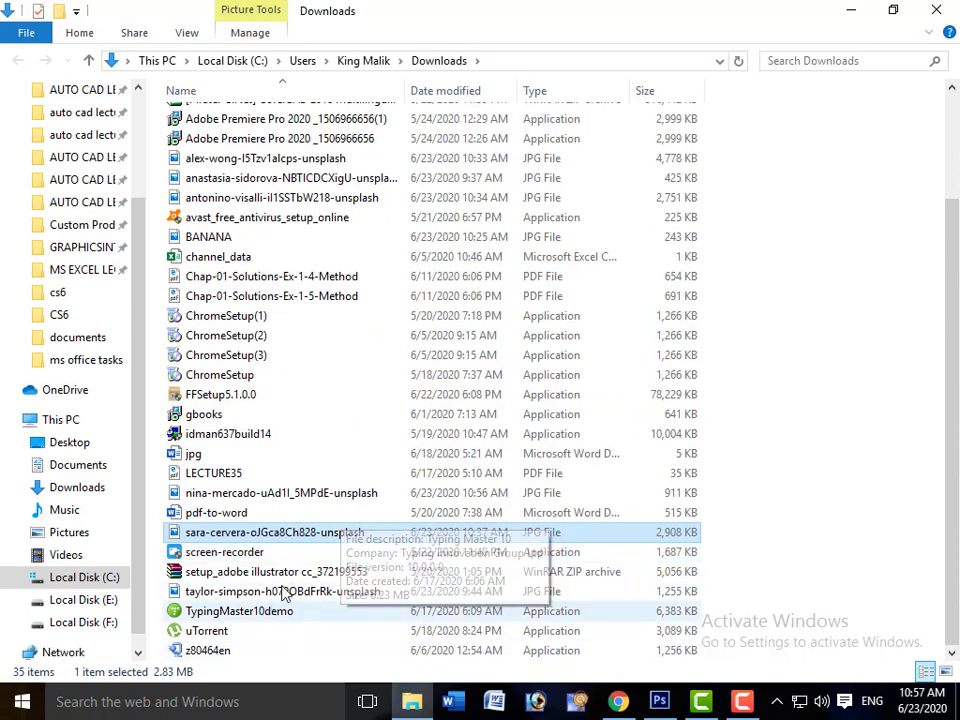
key("Up")
key("Up")
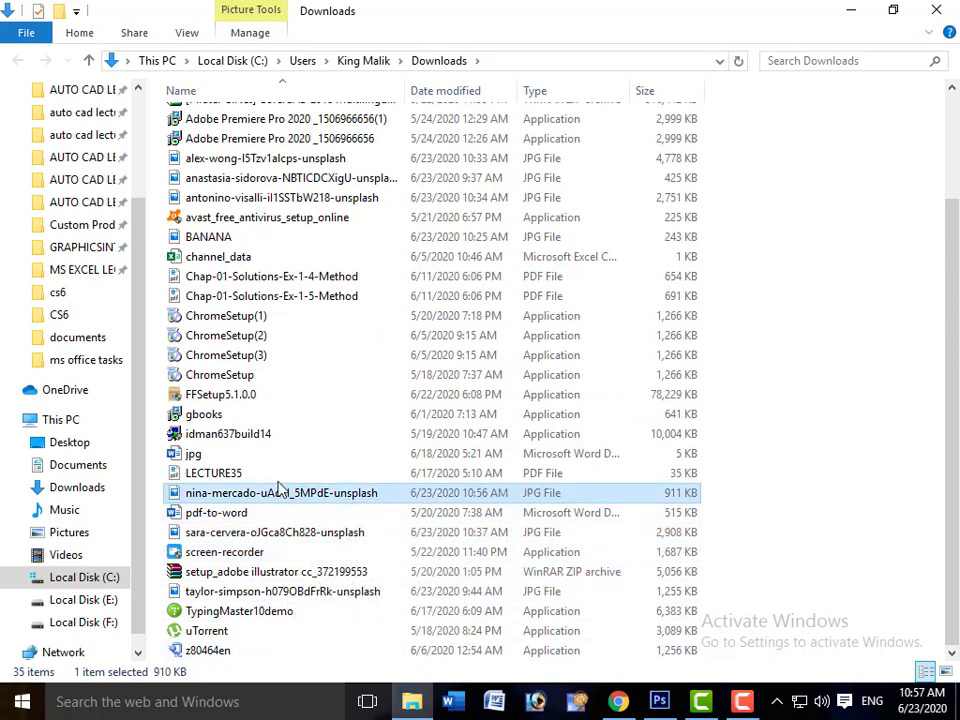
left_click_drag(713, 668, 617, 70)
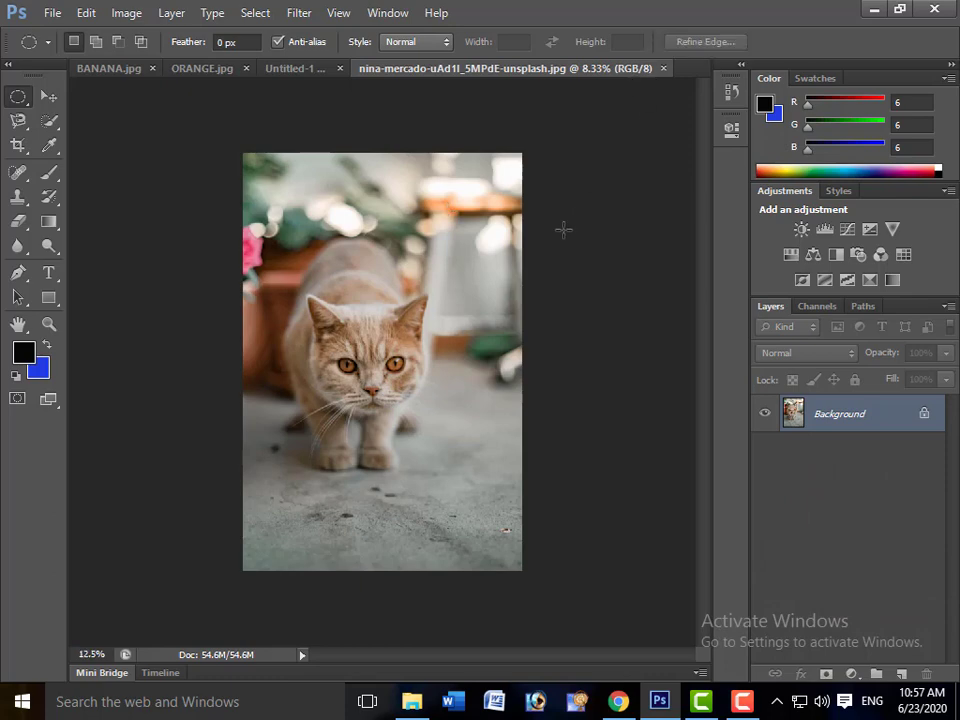
- Examine the cat photo at 100% around the eye and nose, and return to a view of the whole cat
key("ctrl+plus")
key("ctrl+plus")
key("ctrl+plus")
key("ctrl+plus")
key("ctrl+plus")
key("ctrl+plus")
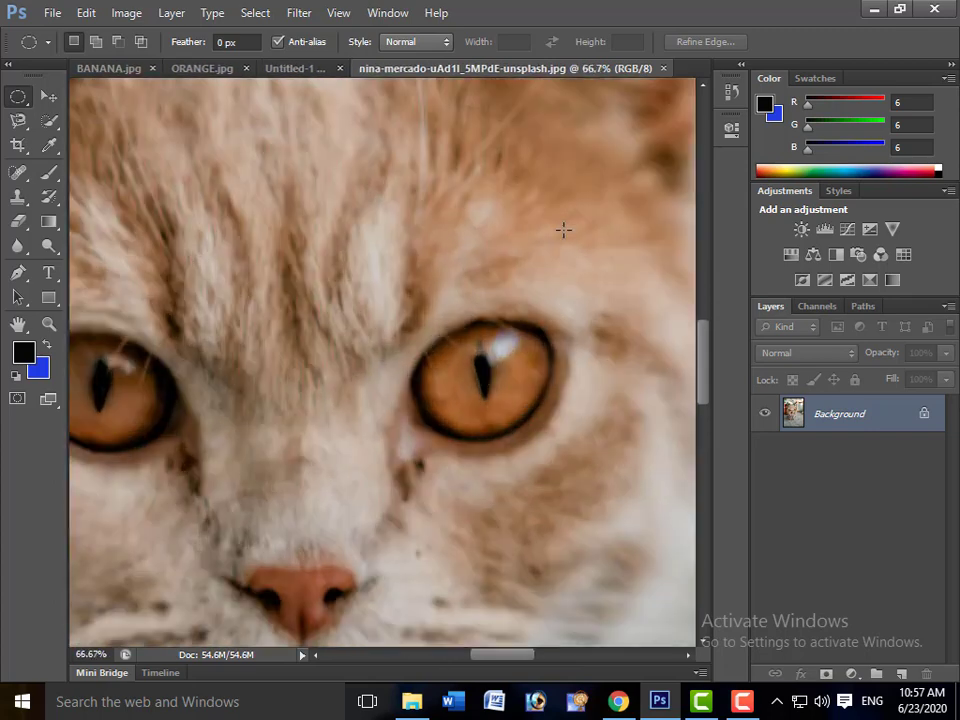
key("ctrl+plus")
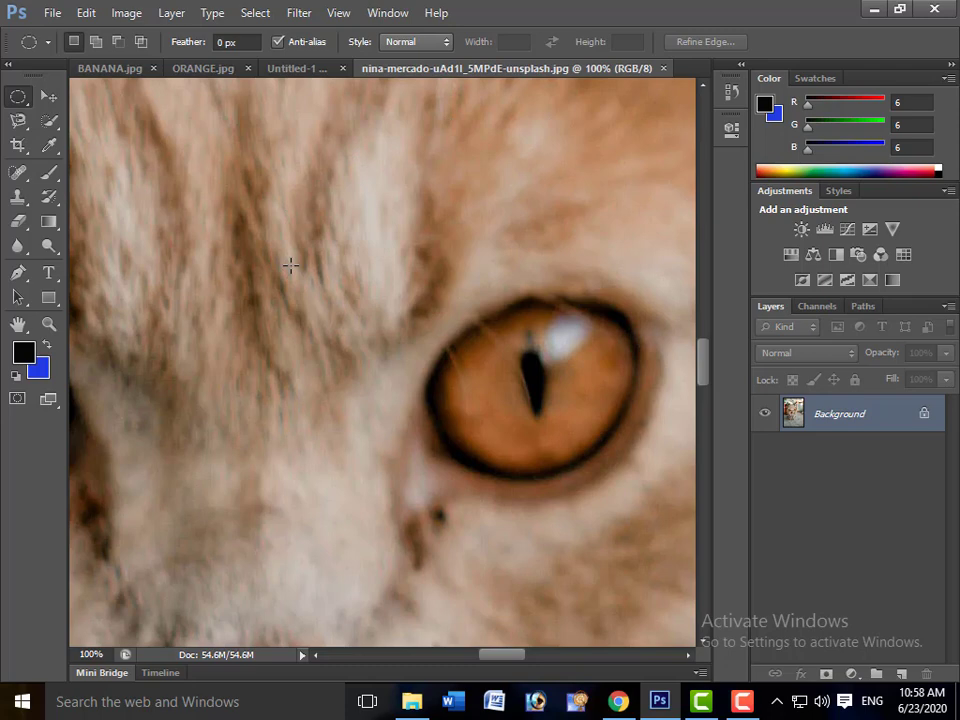
left_click_drag(569, 640, 474, 444)
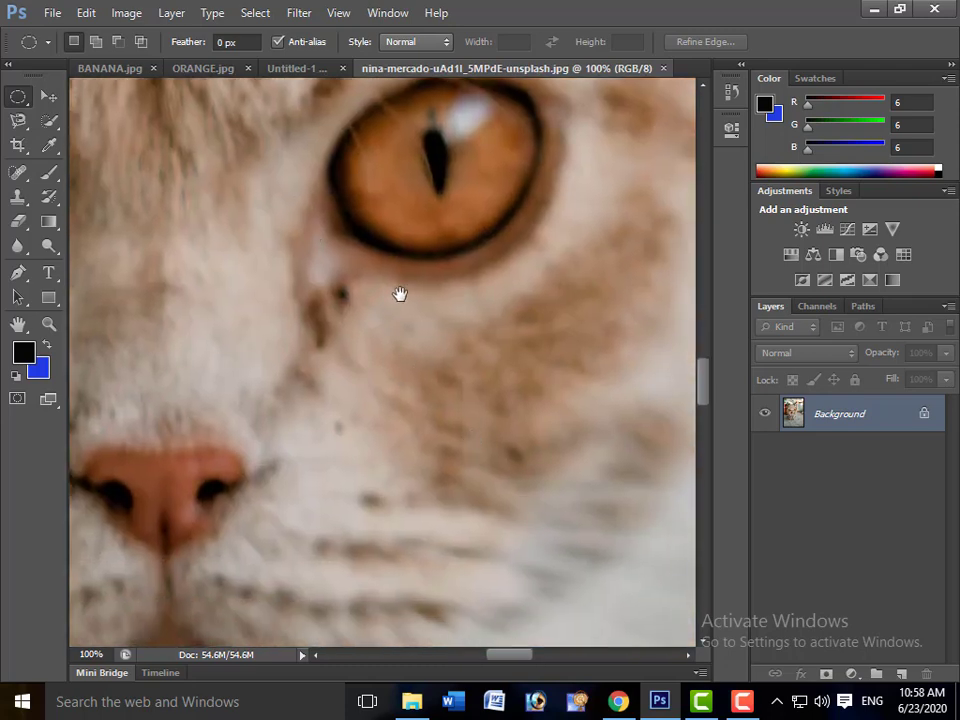
left_click_drag(315, 433, 431, 570)
left_click_drag(424, 232, 409, 471)
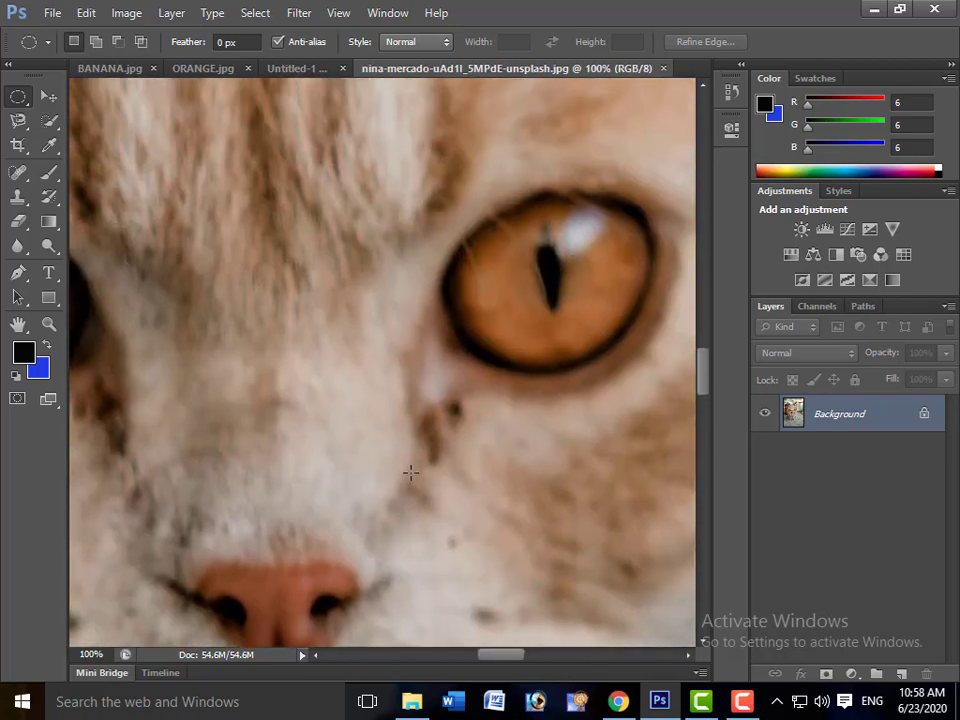
key("ctrl+minus")
key("ctrl+minus")
key("ctrl+minus")
key("ctrl+minus")
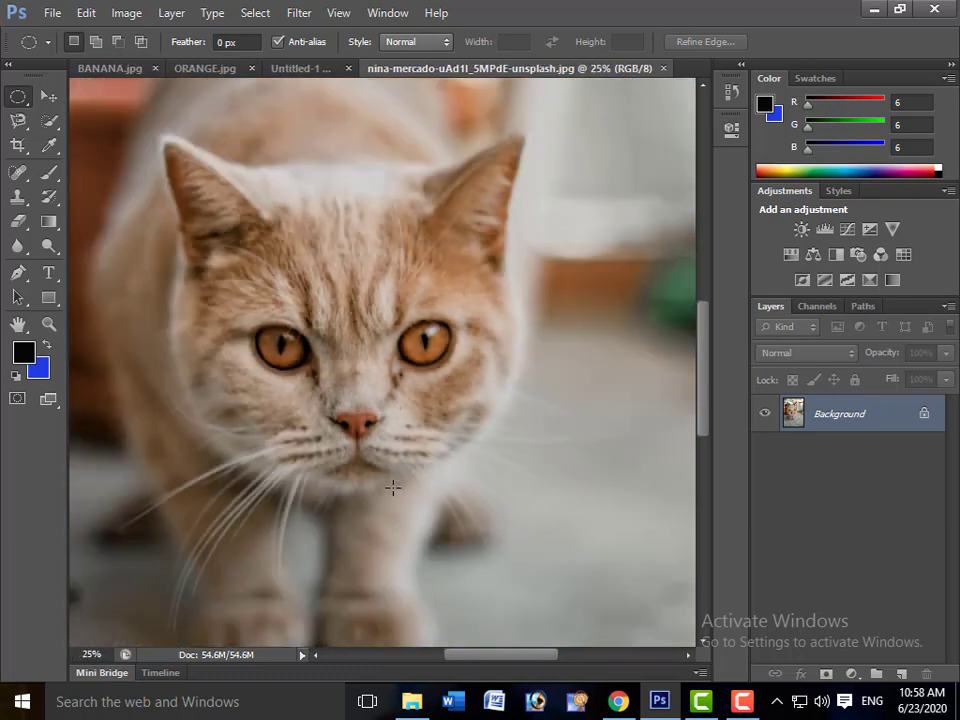
key("ctrl+minus")
key("ctrl+minus")
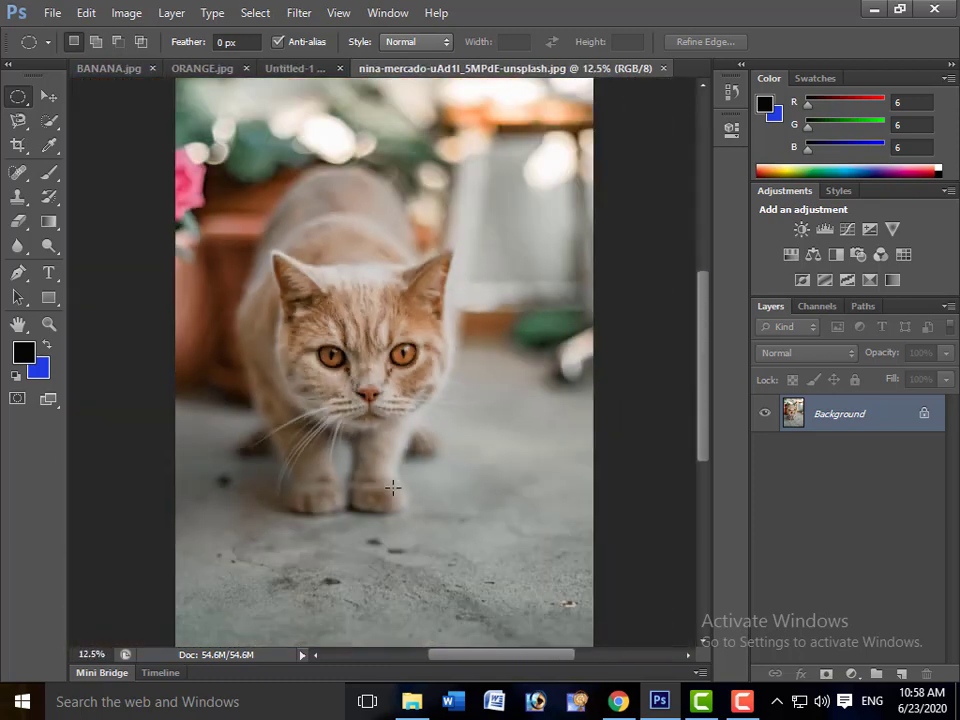
- Close the cat photo document and bring the blank Untitled-1 document to the front
left_click(663, 69)
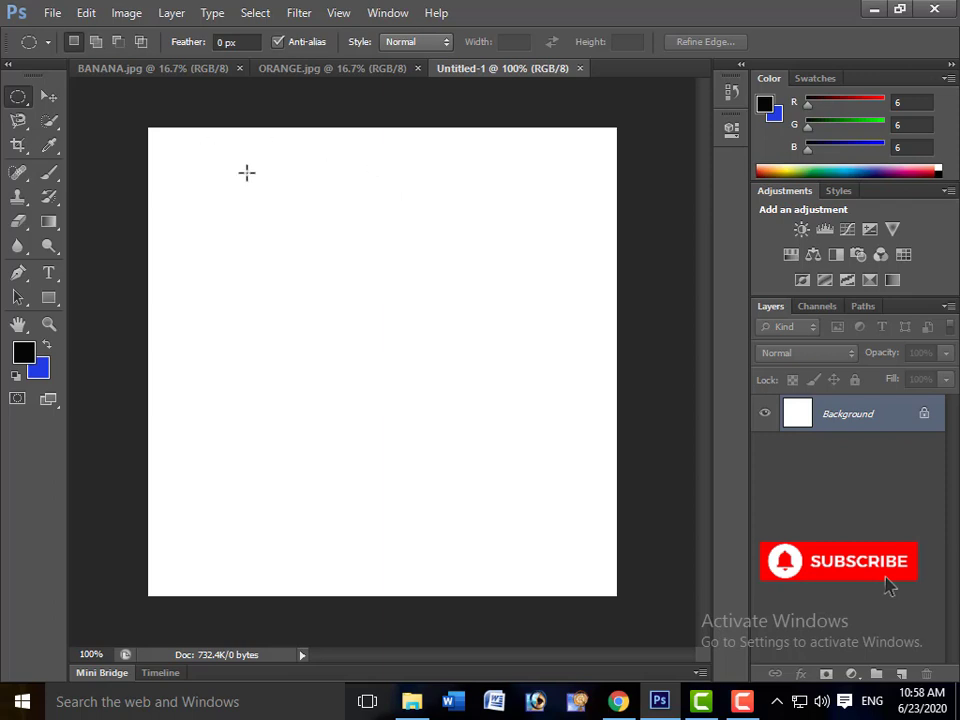
left_click(137, 70)
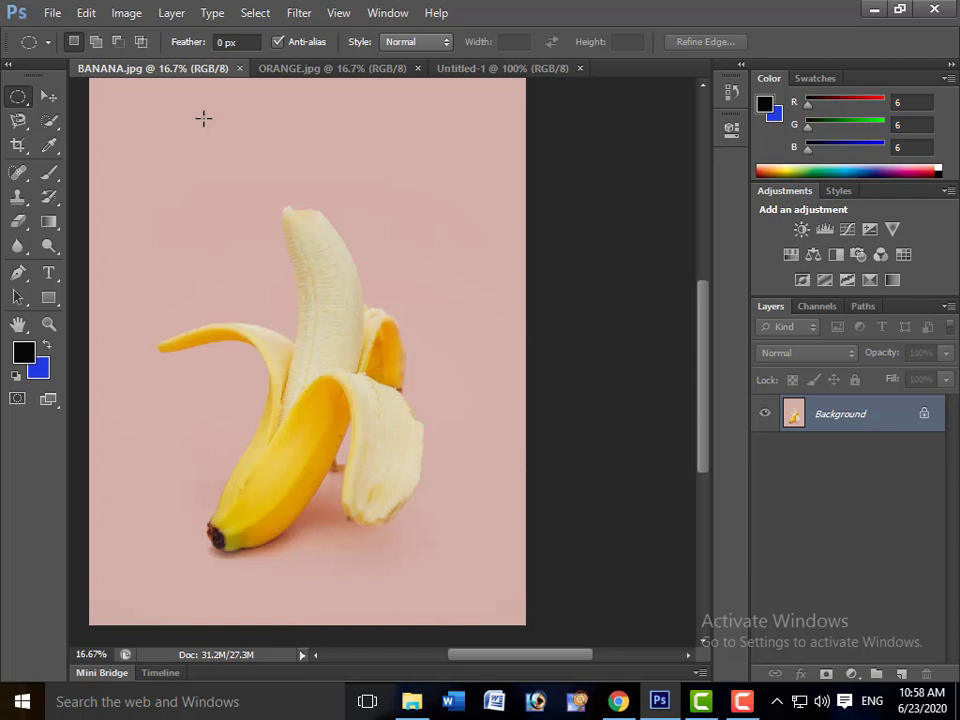
right_click(24, 99)
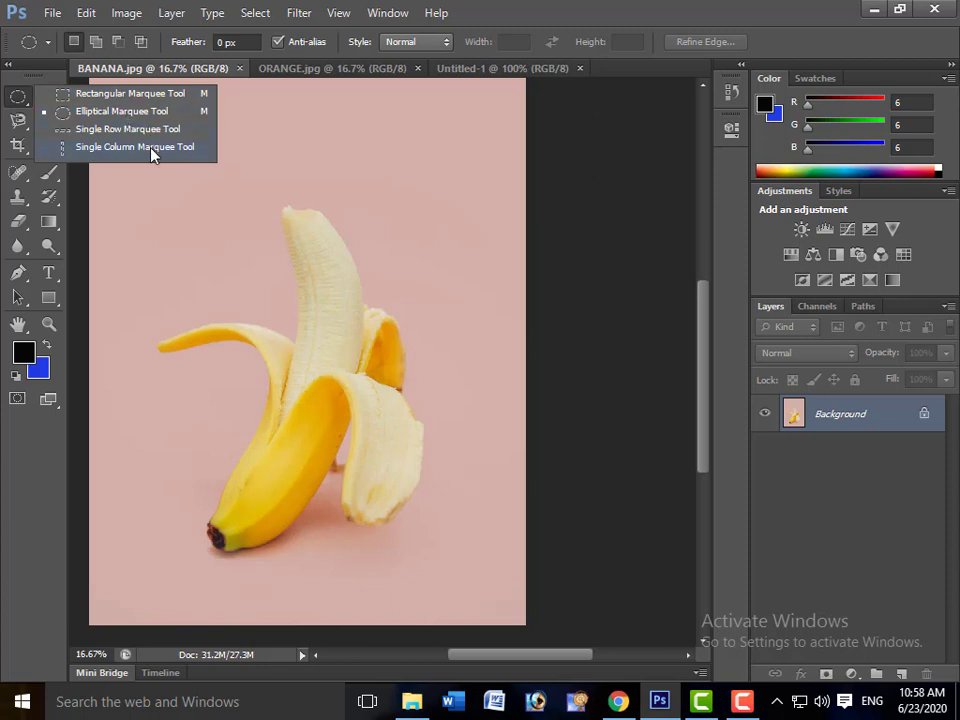
left_click(524, 71)
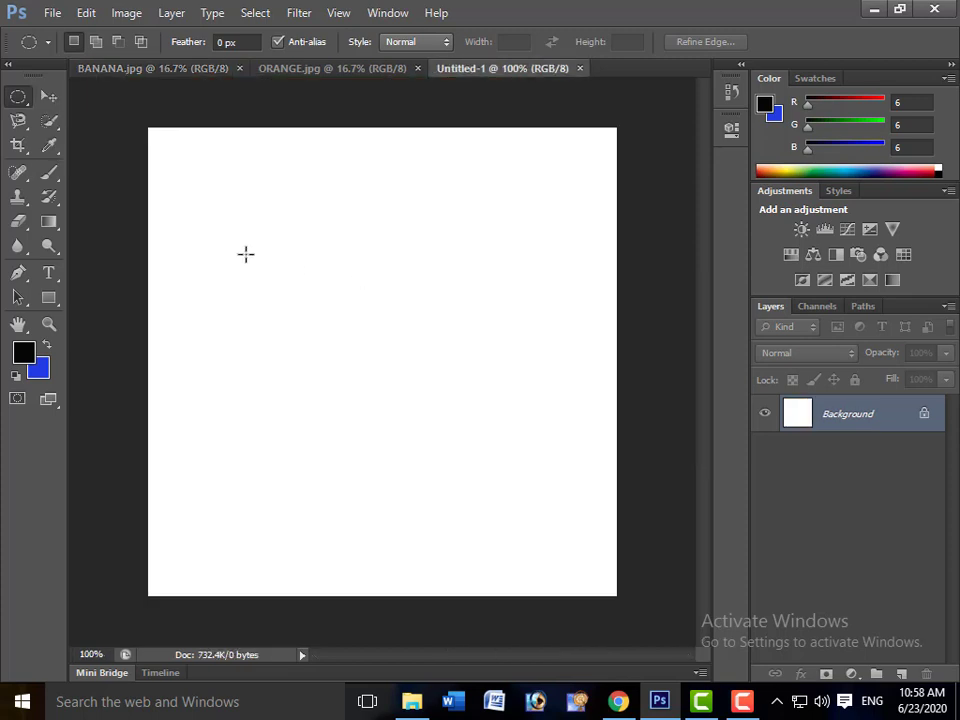
- Select a single pixel row across the canvas near its top edge with the Single Row Marquee tool
right_click(17, 96)
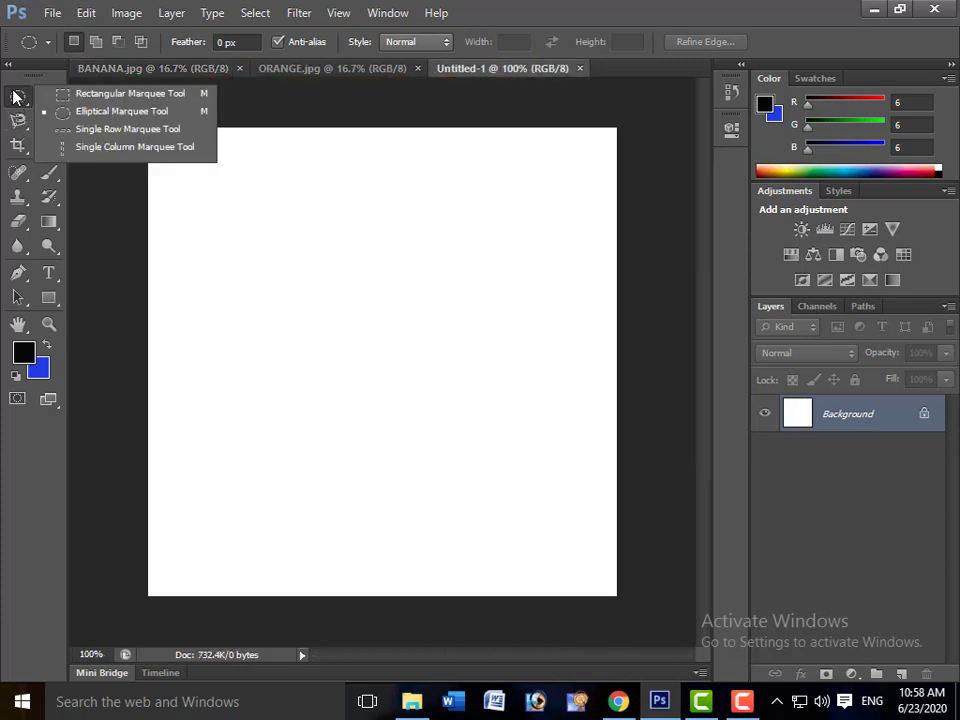
left_click(84, 137)
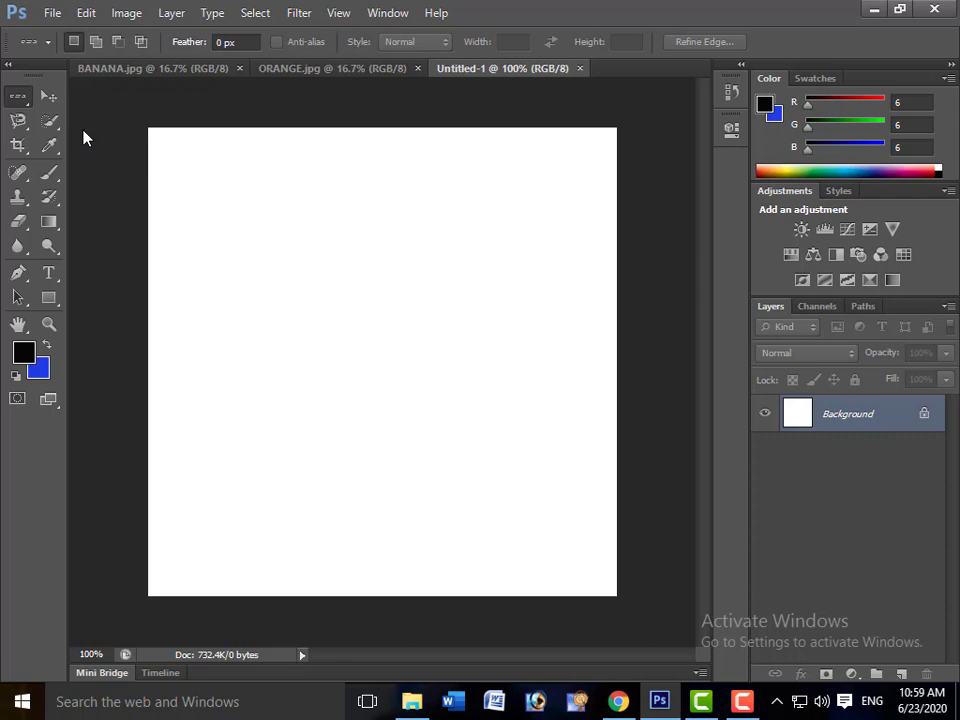
left_click(220, 147)
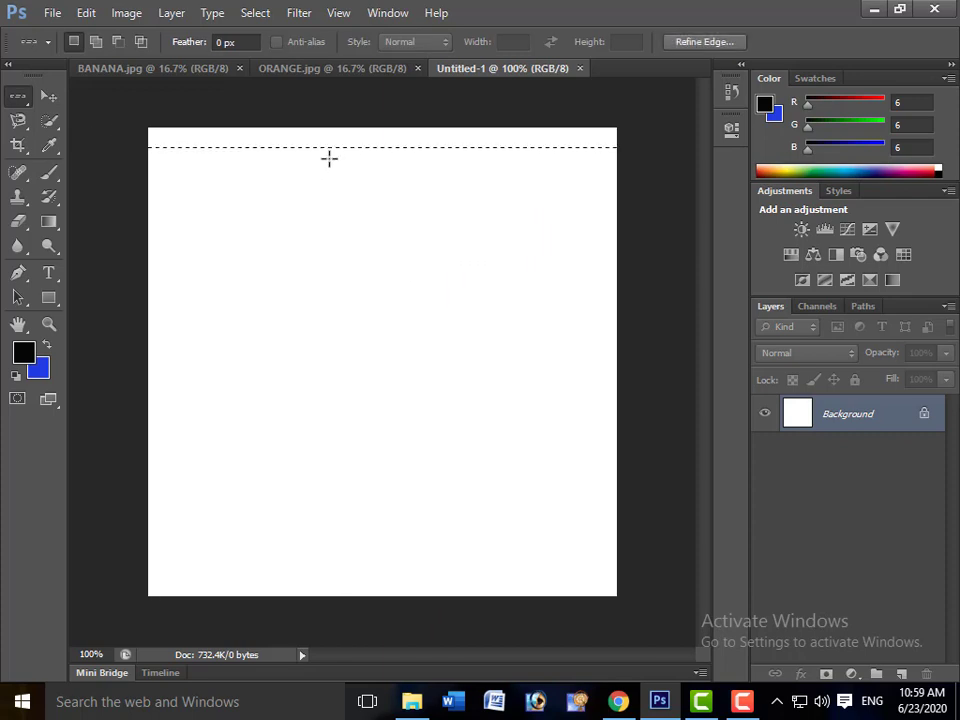
left_click_drag(330, 158, 333, 142)
- Start a Stroke on the row selection and choose the pinkish red #f51650 as its color
left_click(86, 14)
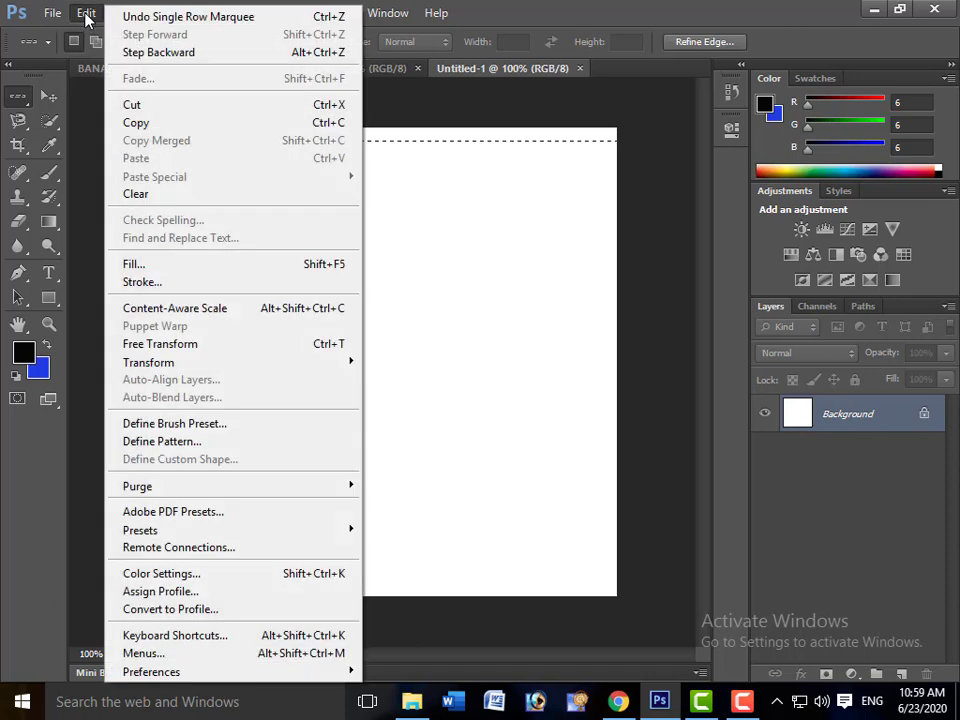
left_click(172, 286)
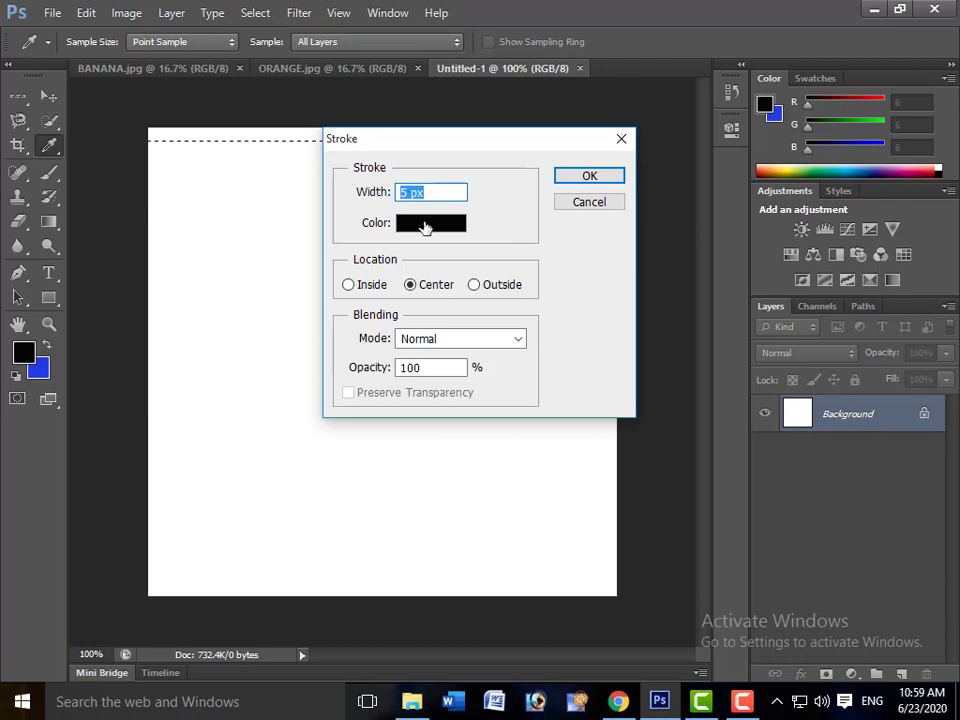
left_click(424, 222)
left_click(489, 179)
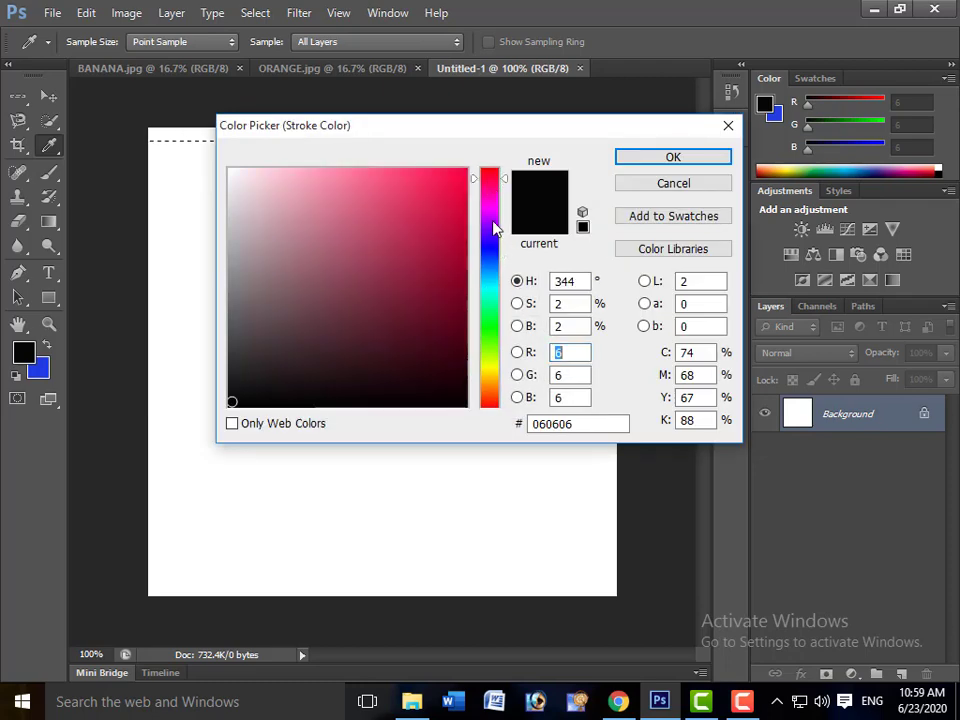
left_click_drag(484, 129, 315, 107)
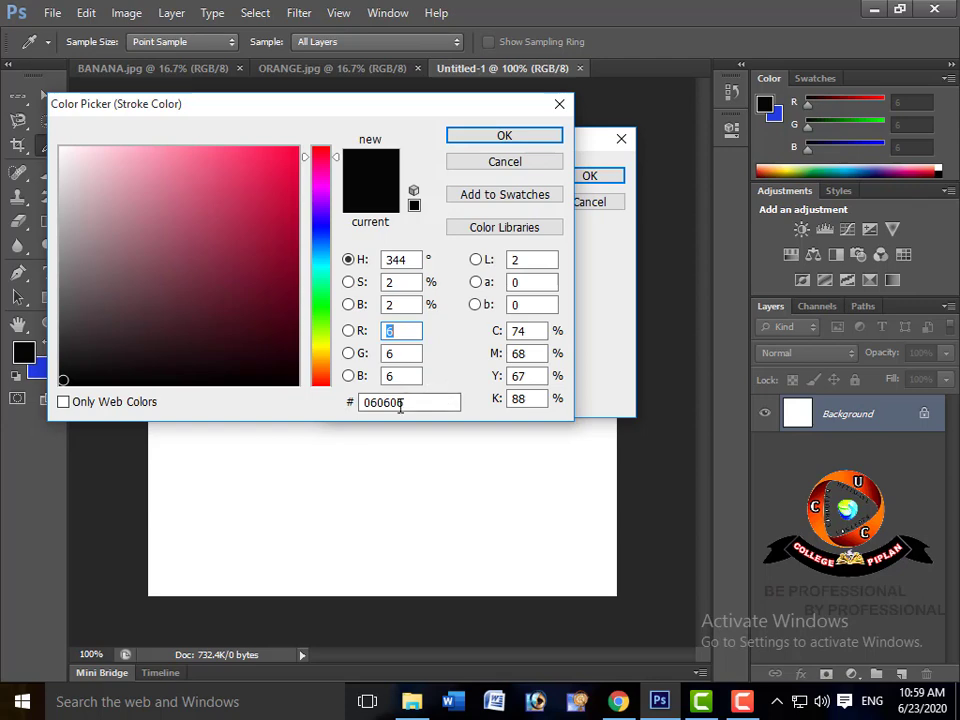
left_click(274, 165)
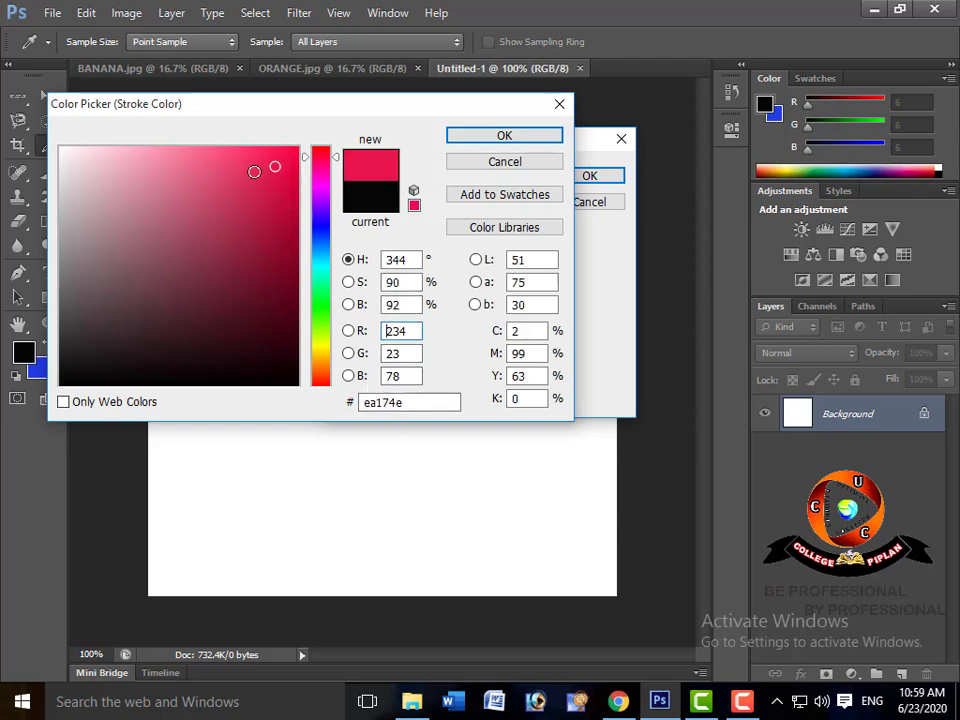
left_click(203, 187)
left_click(276, 156)
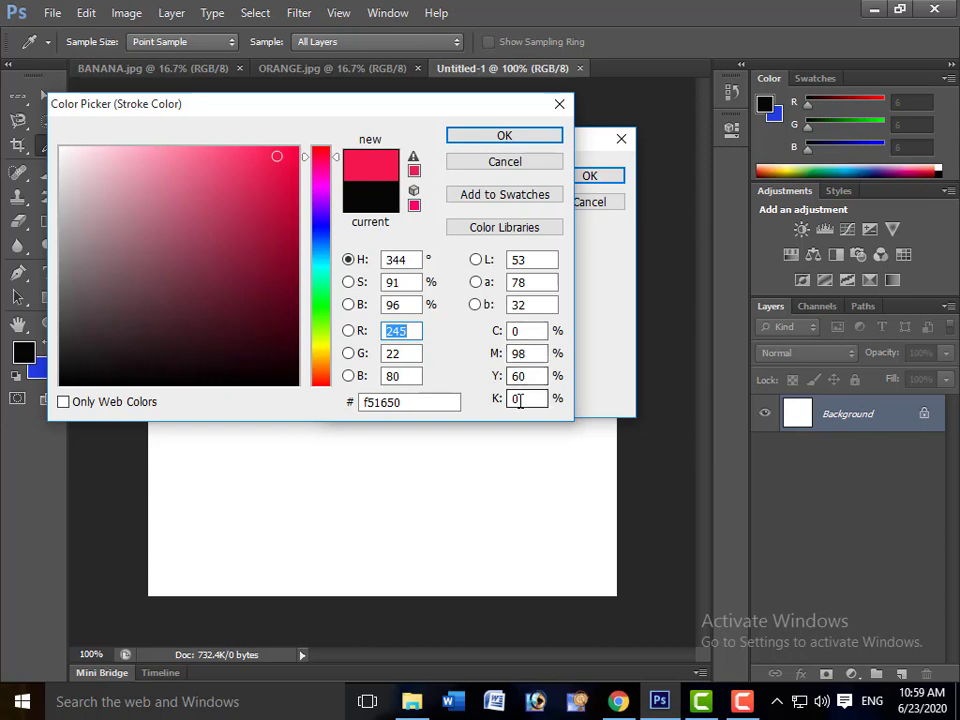
- Examine the CMYK and RGB component values of the chosen stroke color one by one
left_click(515, 331)
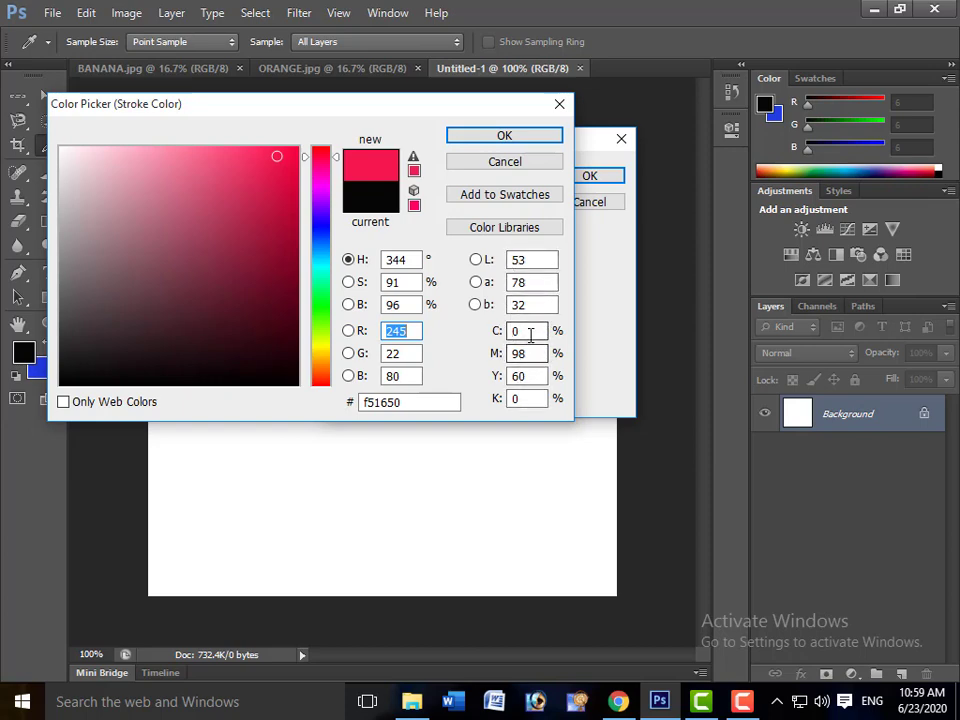
left_click(527, 355)
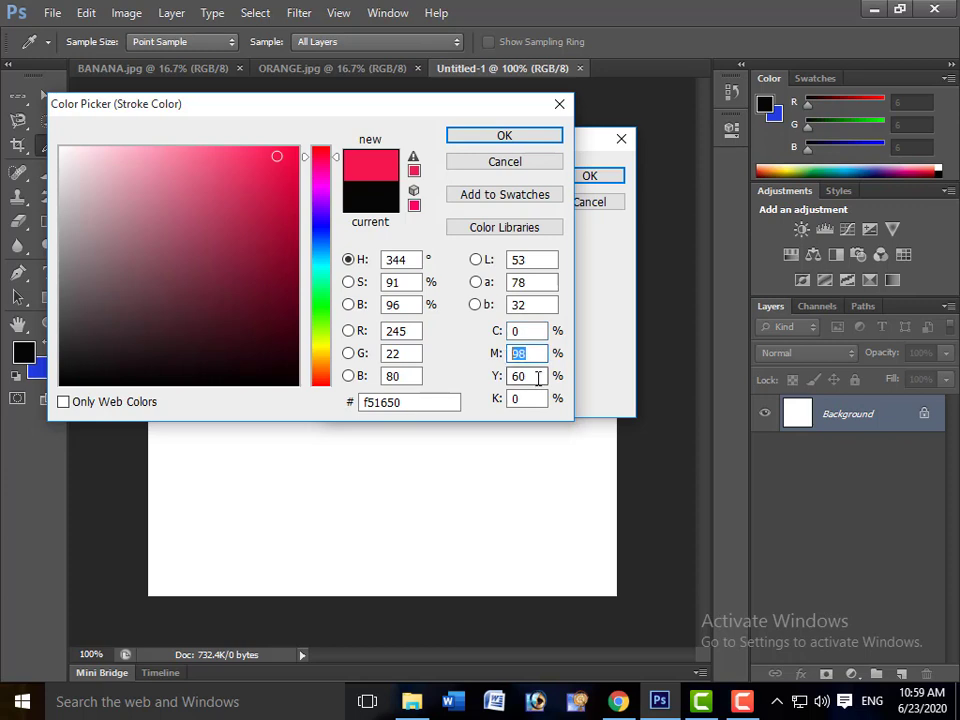
left_click(518, 377)
left_click(518, 397)
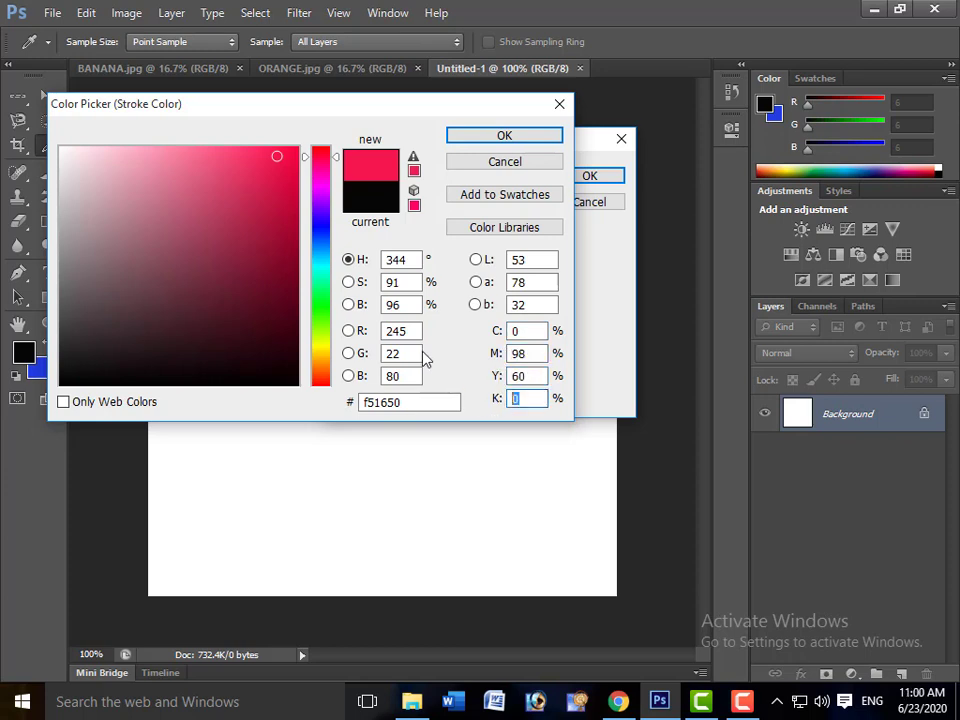
left_click(388, 334)
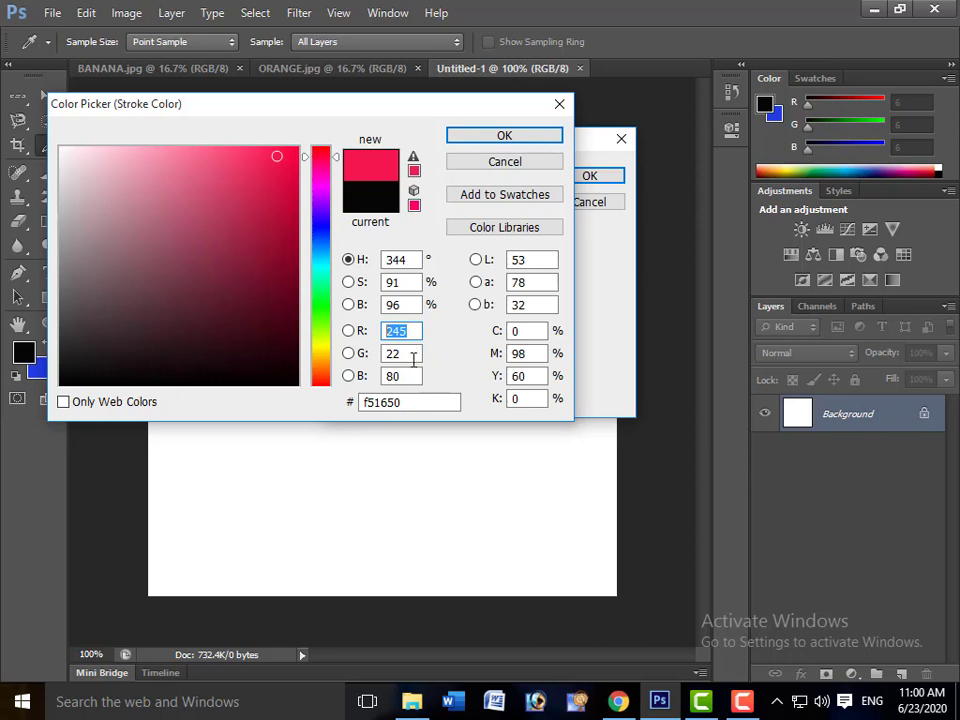
left_click(401, 355)
left_click(395, 377)
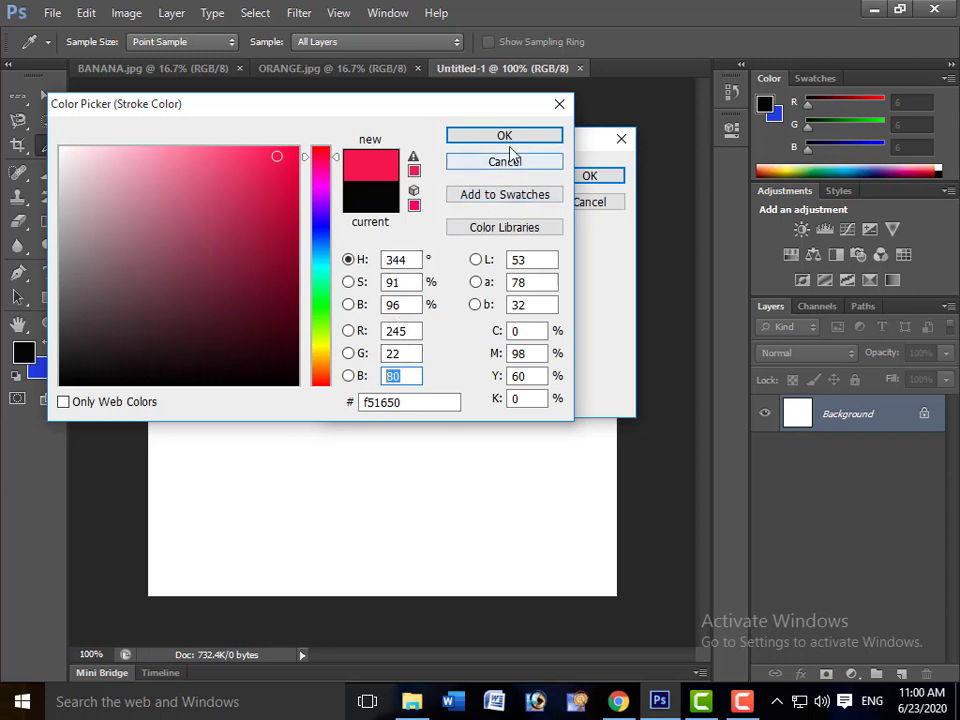
- Accept the red color, apply the 5 px centered stroke to the row and clear the selection
left_click(467, 143)
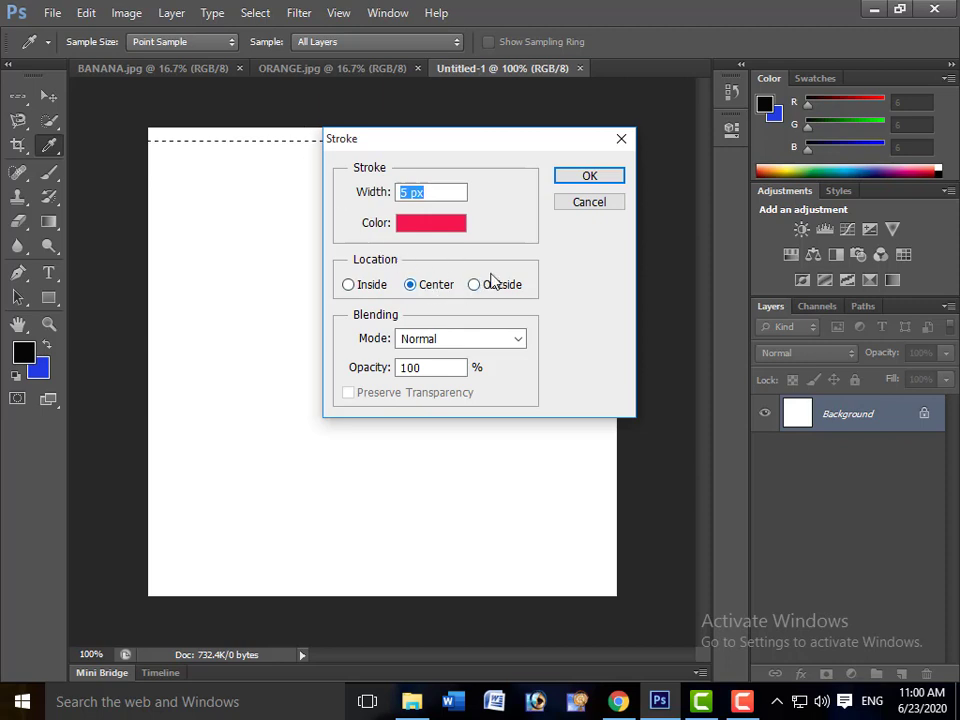
left_click(589, 176)
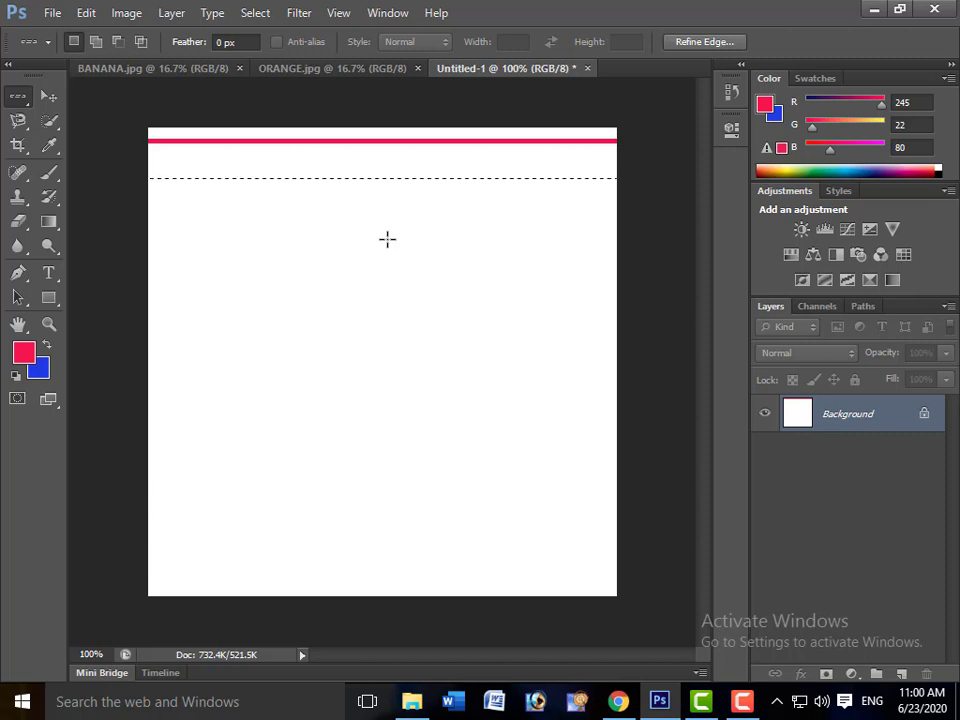
key("ctrl+d")
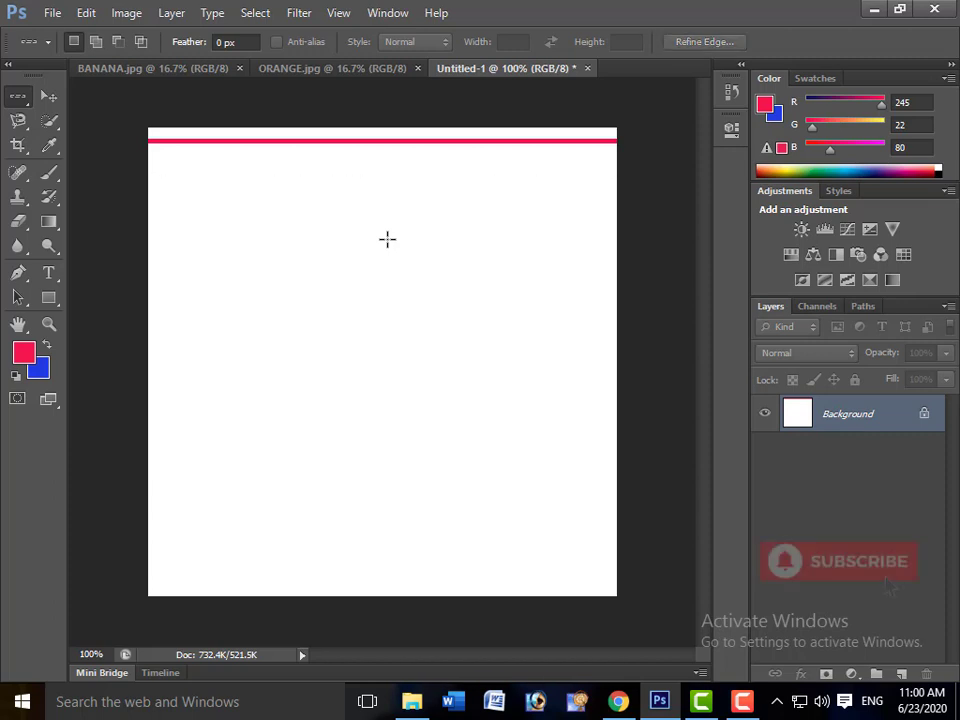
- Select a single pixel column near the canvas's left edge with the Single Column Marquee tool
right_click(19, 96)
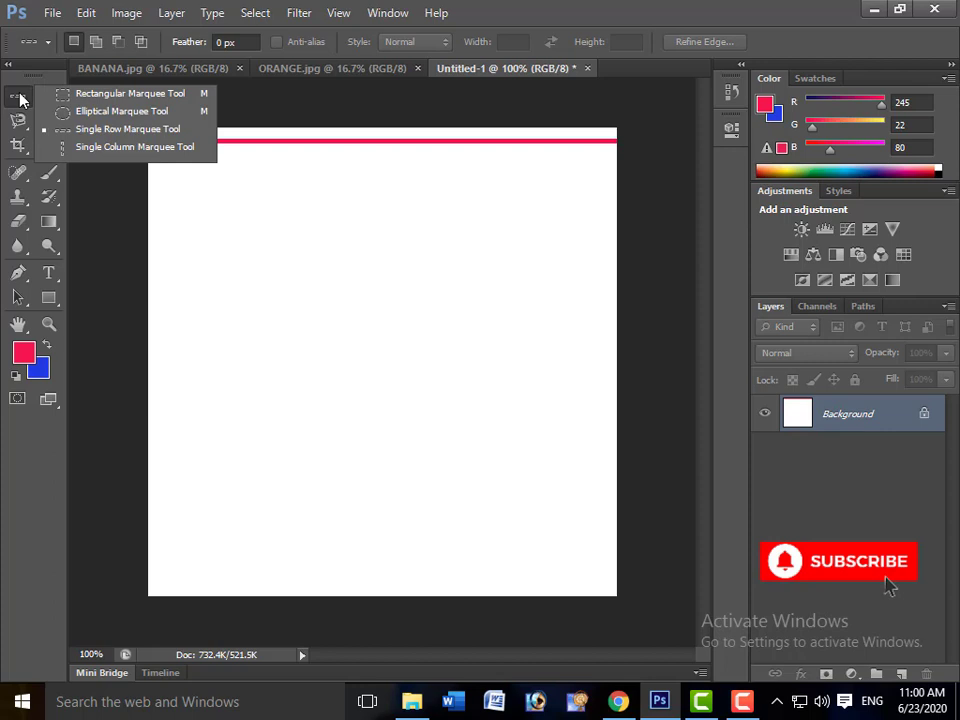
left_click(138, 150)
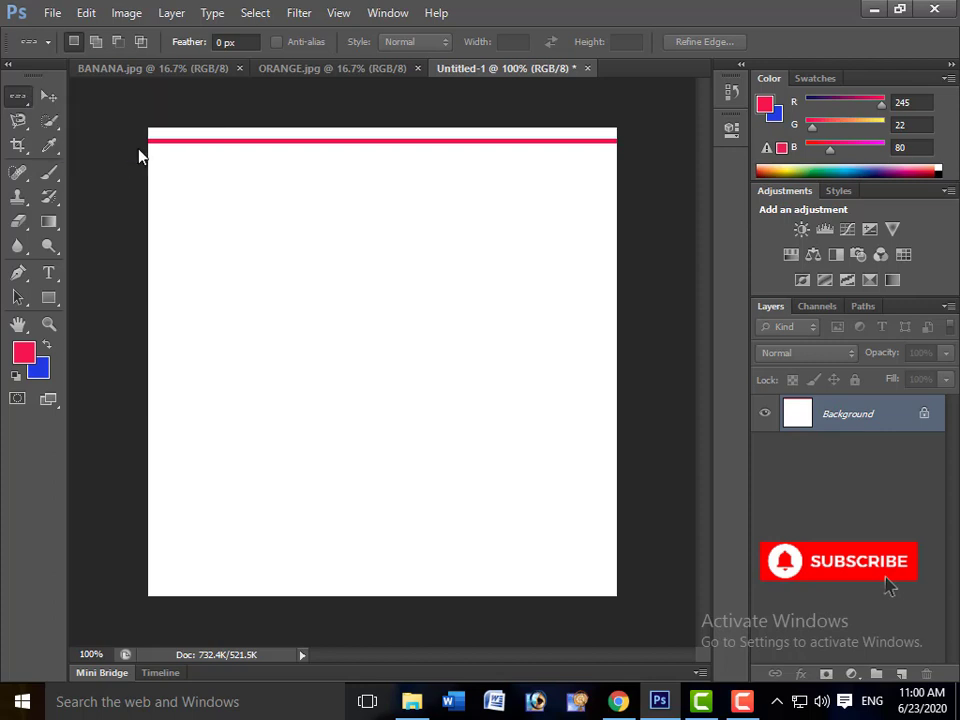
left_click(201, 225)
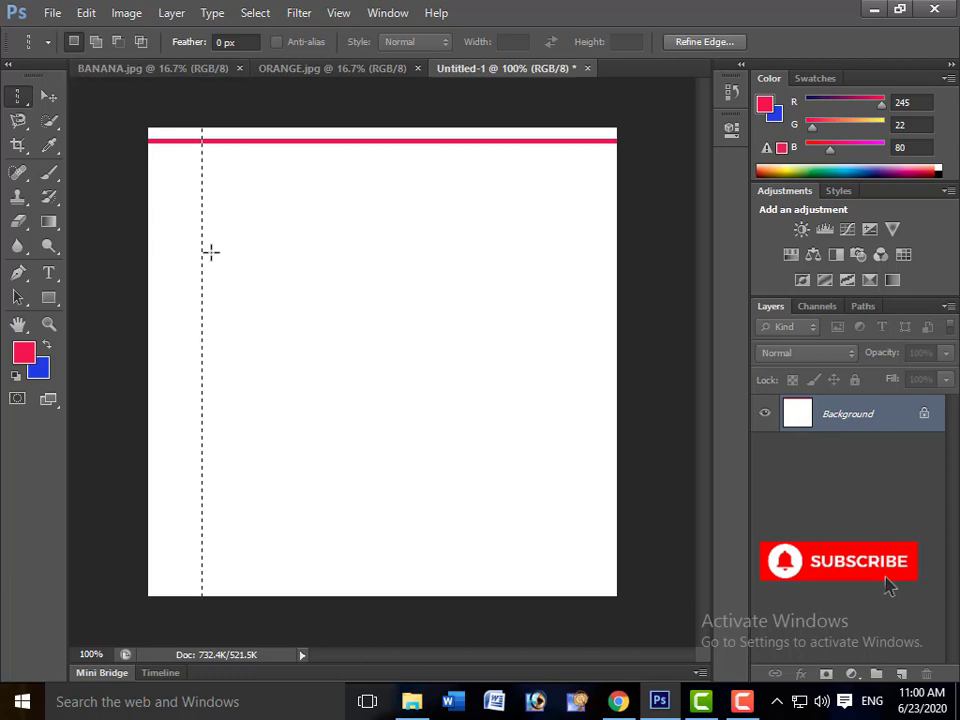
- Stroke the column selection 5 px wide, centered, in green #16f555, and deselect it
left_click(87, 13)
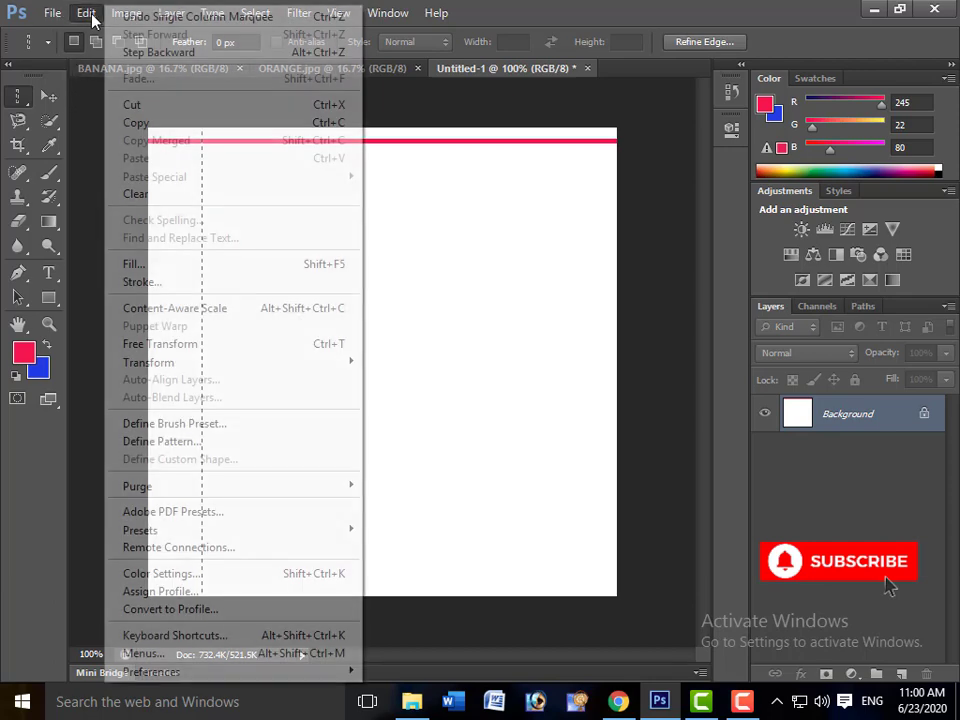
left_click(165, 283)
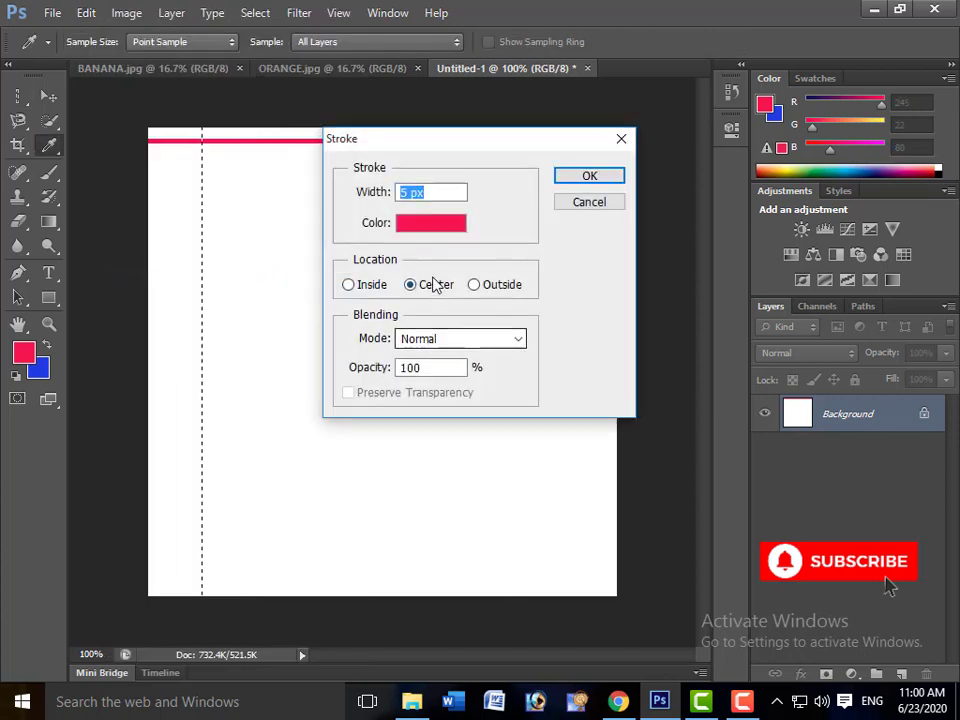
left_click(437, 221)
left_click(321, 297)
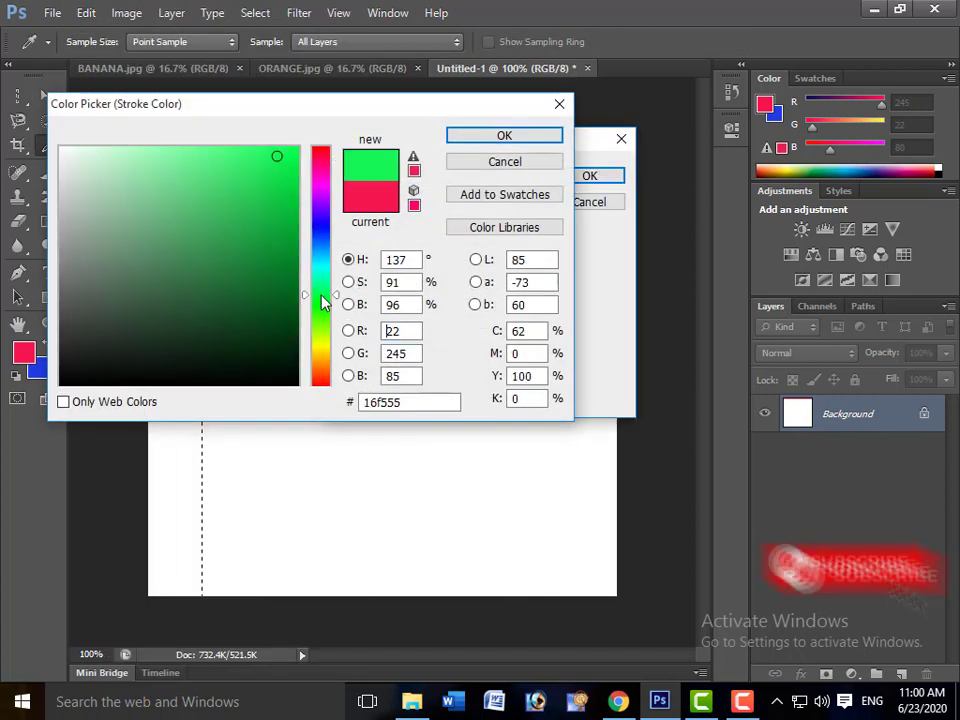
left_click(492, 138)
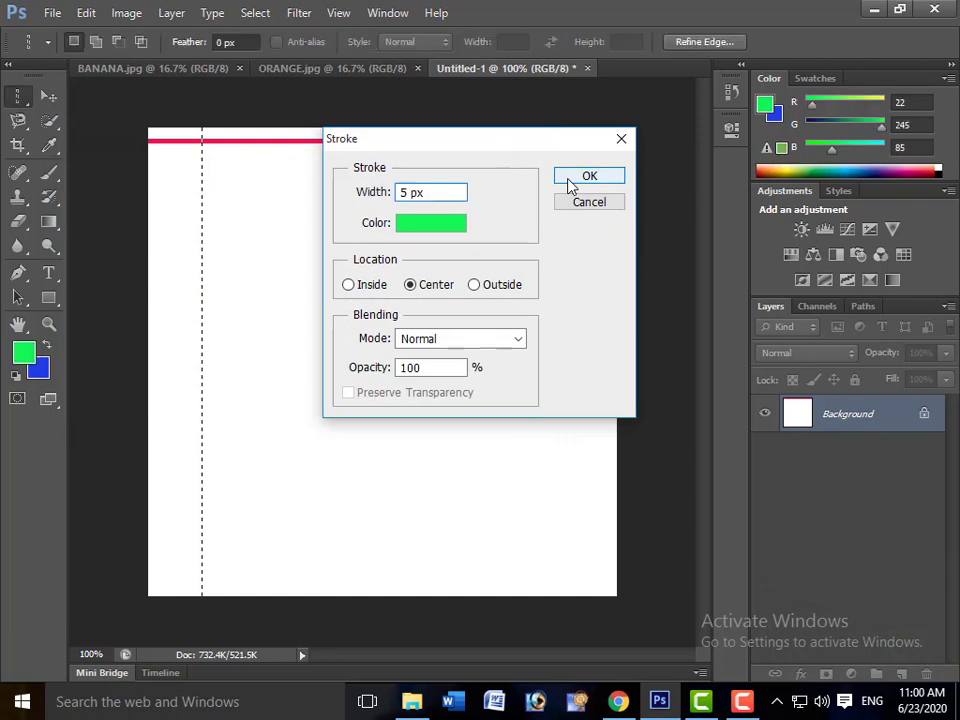
left_click(572, 180)
key("ctrl+d")
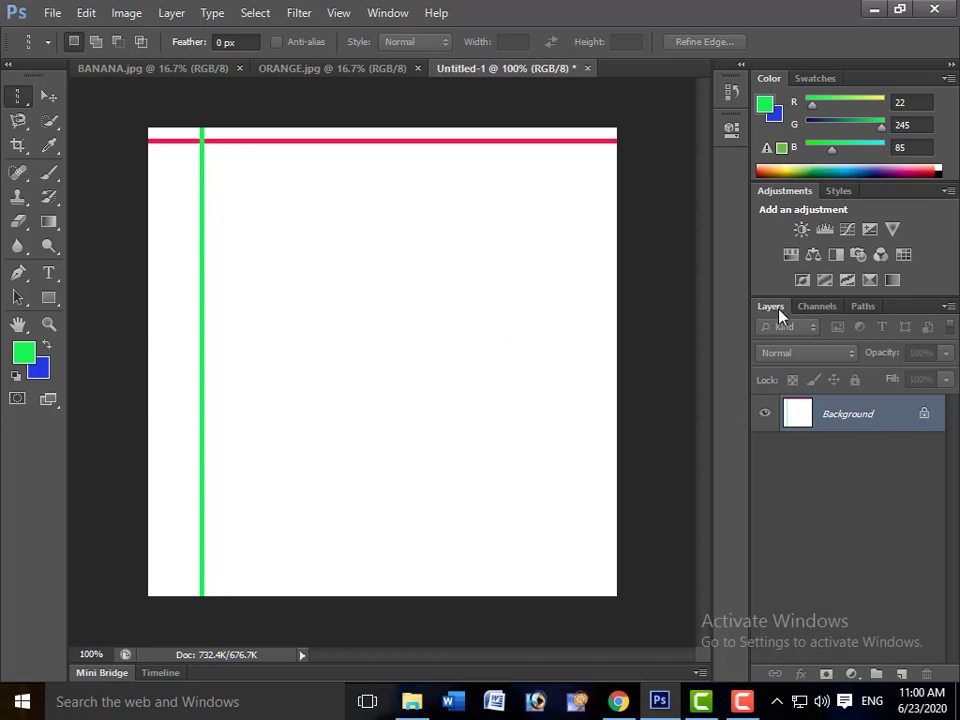
- Examine BANANA.jpg with its Red and Green channels hidden, and restore both channels
left_click(810, 310)
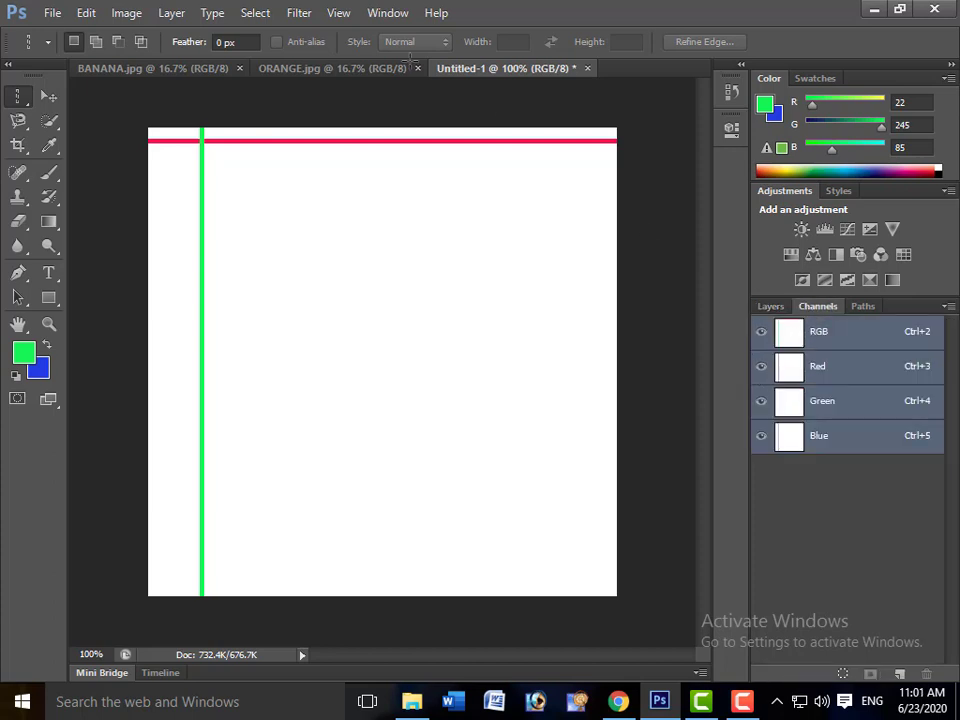
left_click(150, 70)
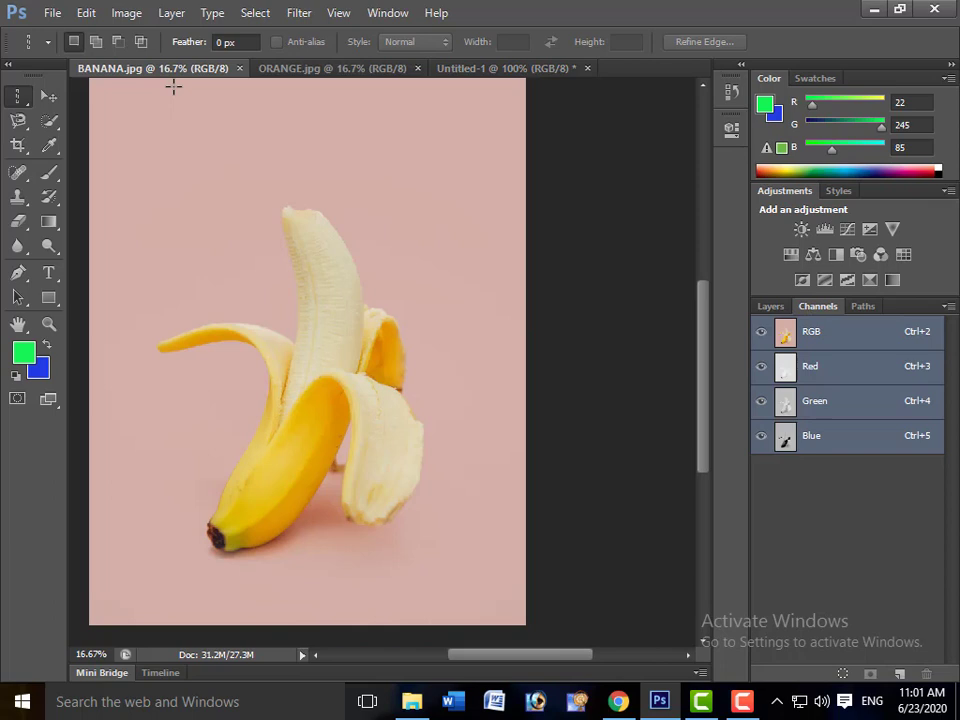
left_click(762, 368)
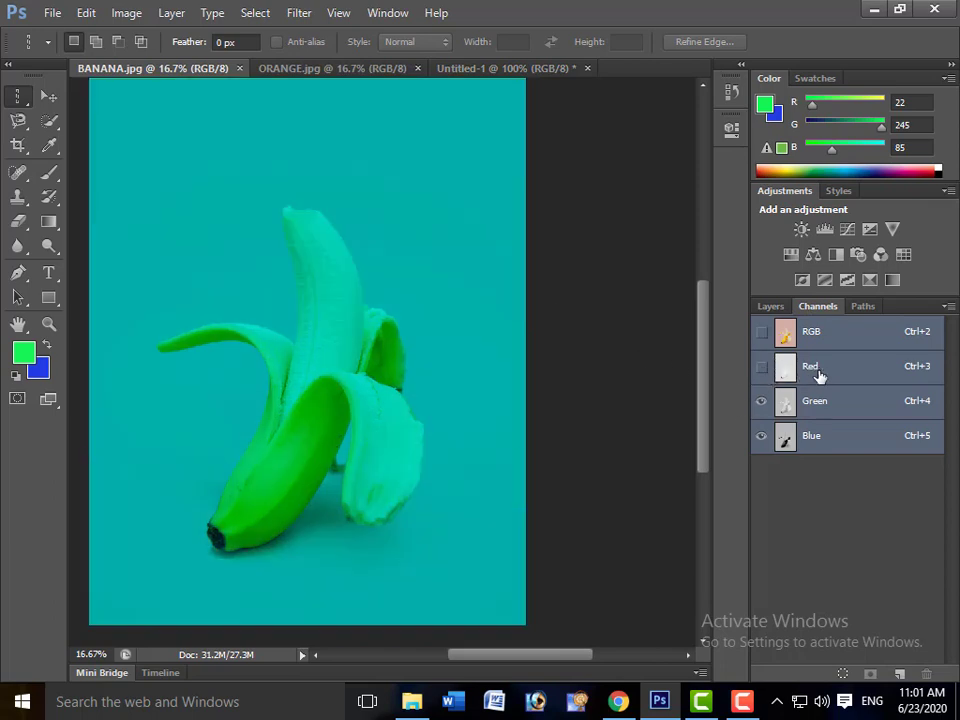
left_click(762, 403)
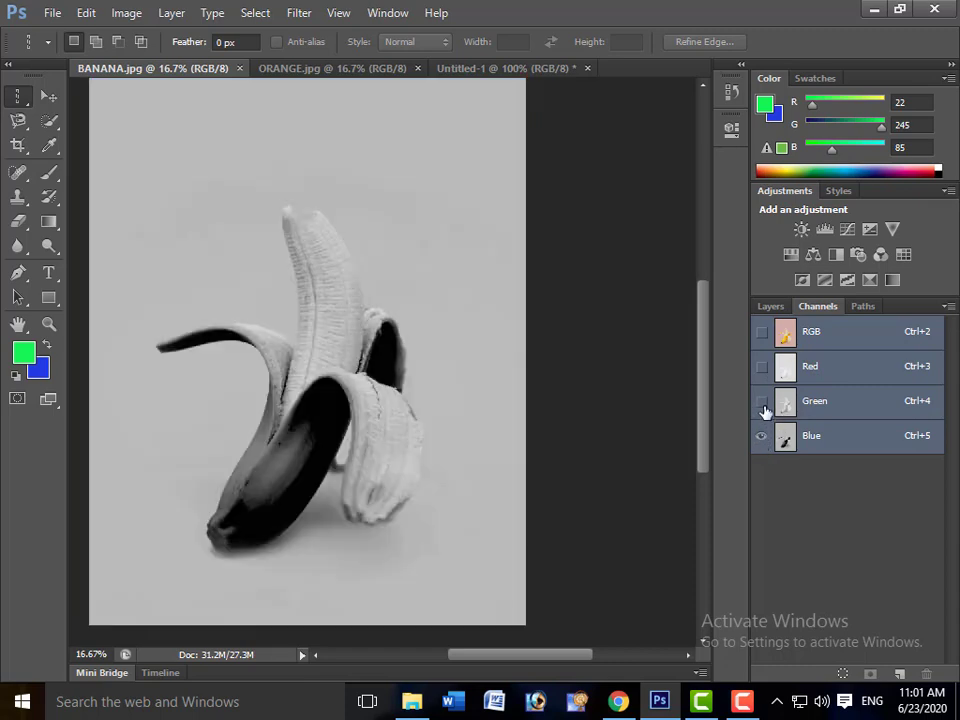
left_click(762, 403)
left_click(761, 367)
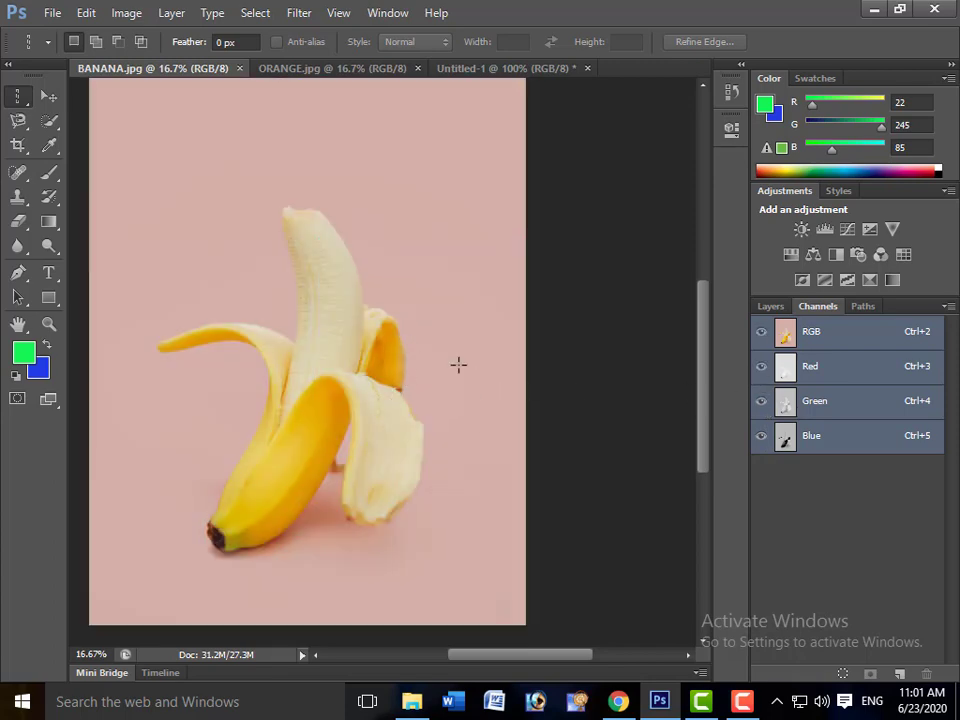
- Duplicate the Background layer of BANANA.jpg
left_click(770, 307)
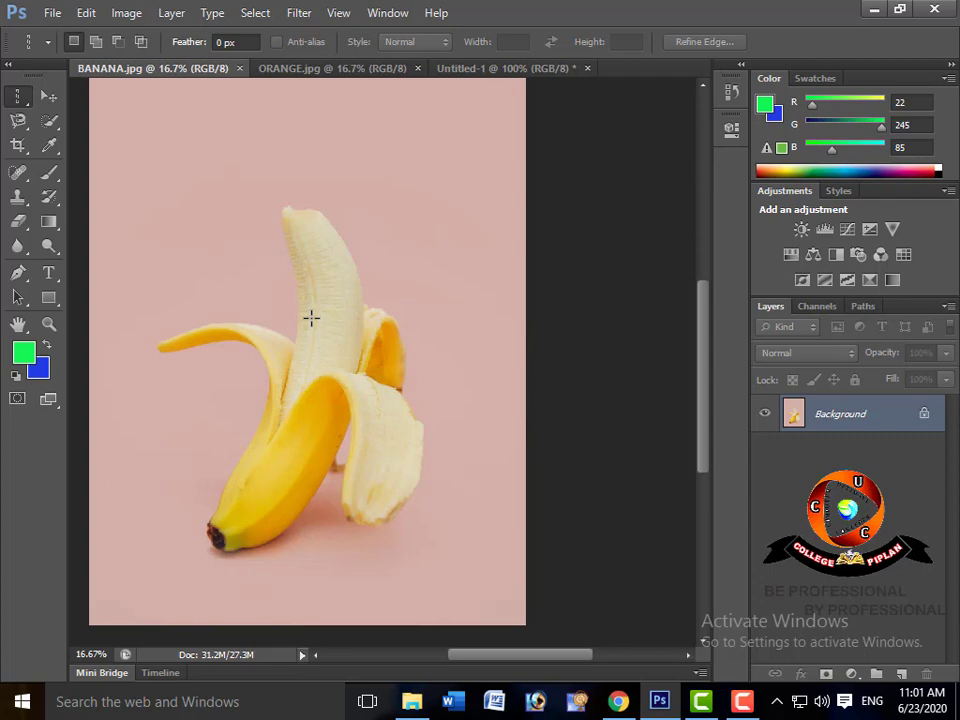
key("ctrl+j")
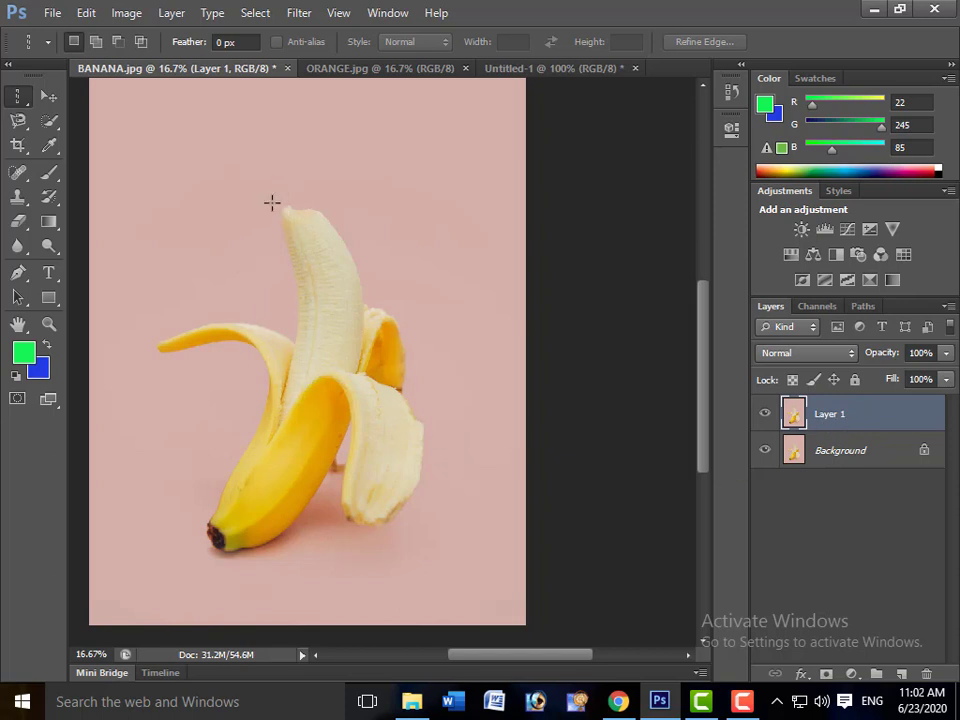
- Draw an irregular closed freehand selection in the middle of the Untitled-1 canvas with the Lasso tool
left_click(22, 121)
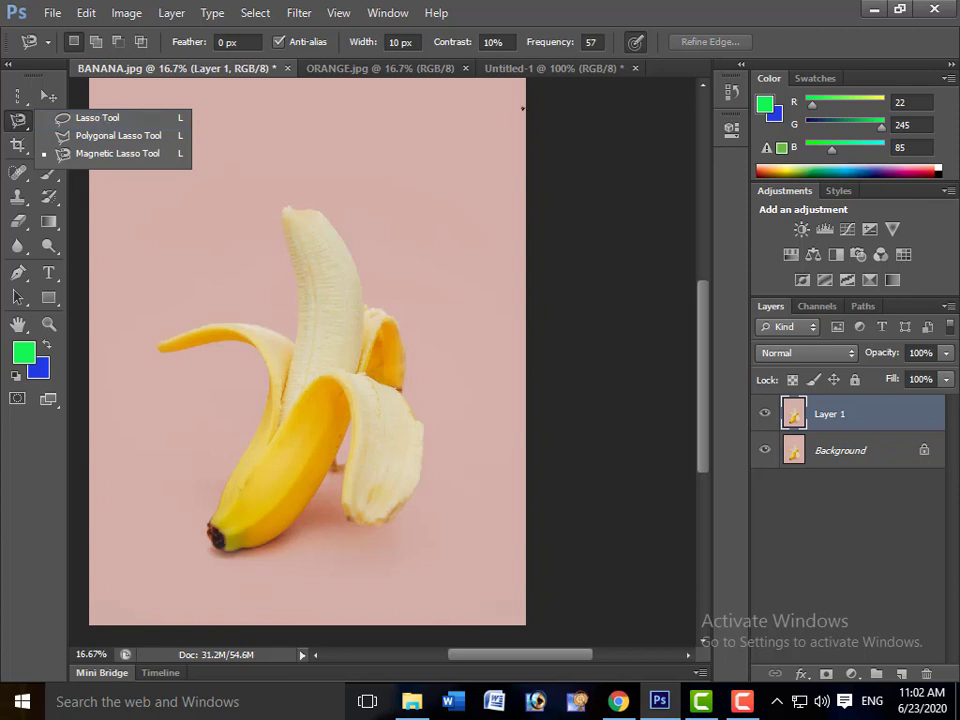
left_click(531, 69)
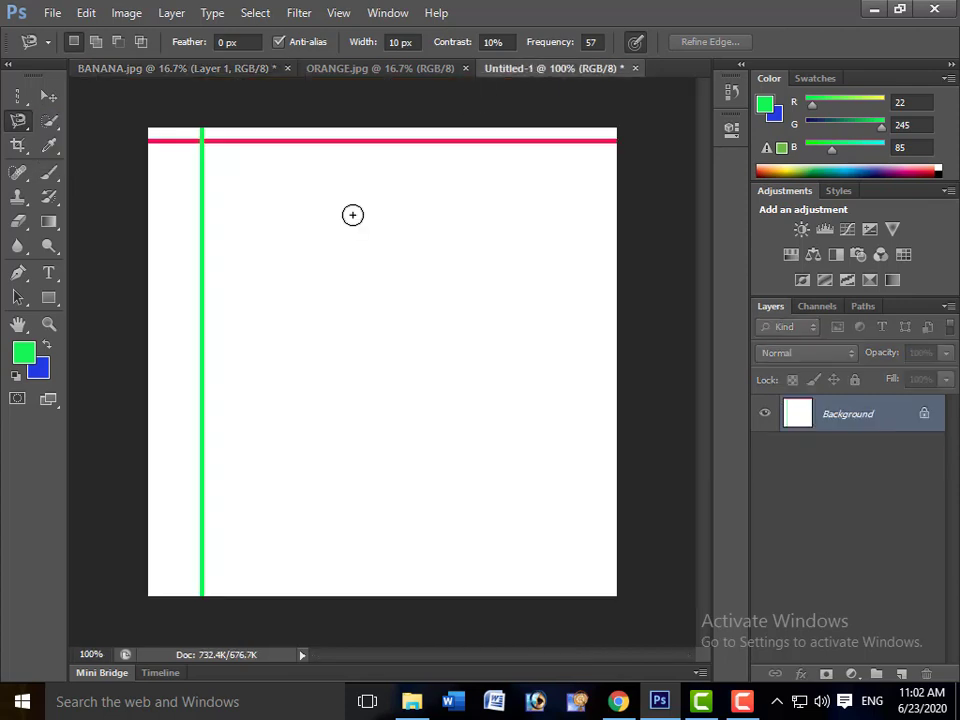
right_click(17, 120)
left_click(60, 119)
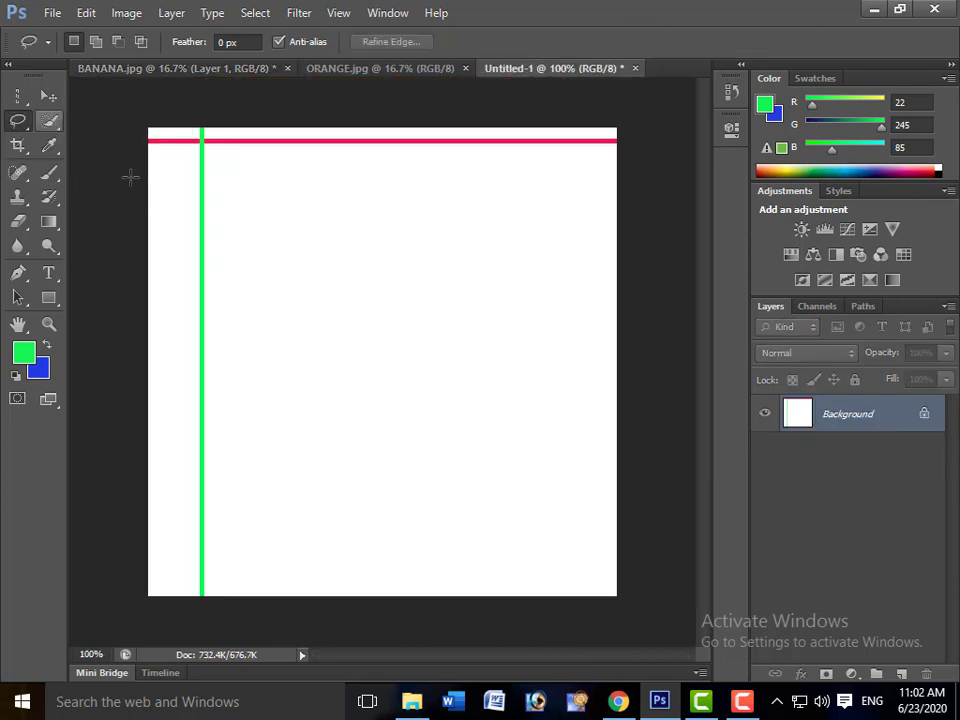
mouse_move(339, 223)
left_mouse_down()
mouse_move(326, 262)
mouse_move(300, 285)
mouse_move(366, 402)
mouse_move(423, 402)
mouse_move(500, 376)
mouse_move(512, 341)
mouse_move(476, 351)
mouse_move(488, 247)
mouse_move(466, 254)
mouse_move(433, 207)
mouse_move(419, 221)
mouse_move(396, 198)
mouse_move(377, 208)
mouse_move(348, 221)
left_mouse_up()
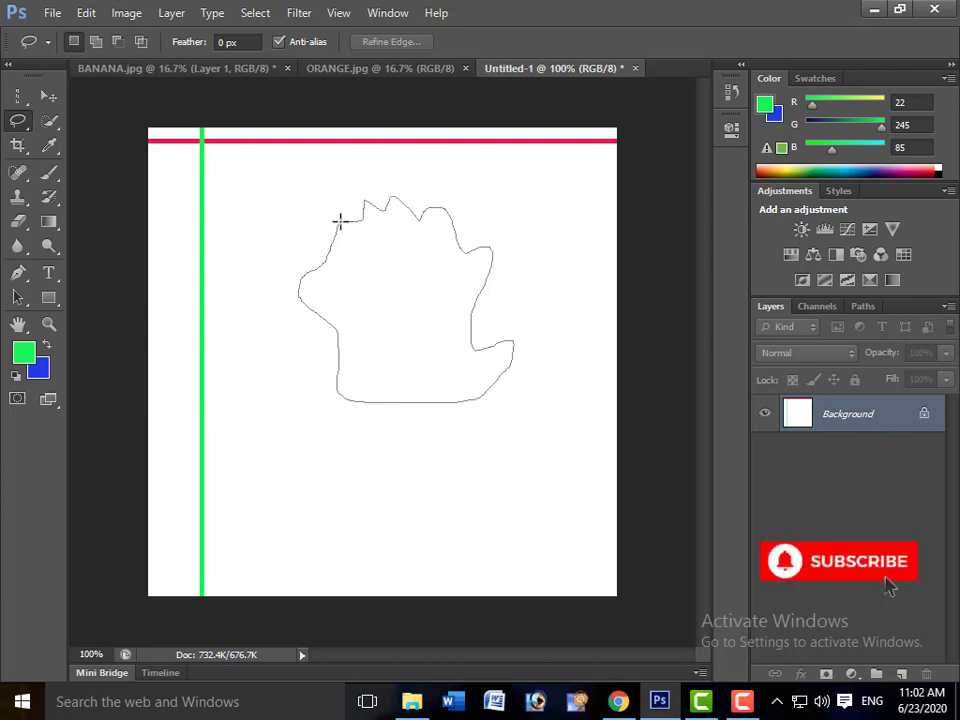
left_click_drag(340, 222, 346, 226)
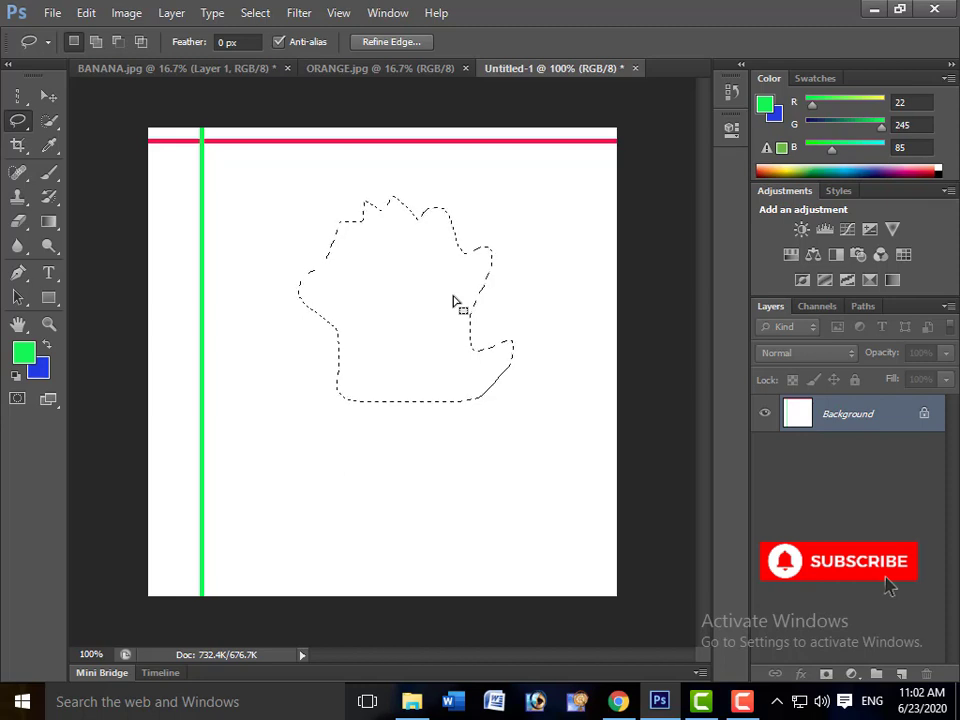
- Add freehand lasso areas to the right side and the lower part of the existing selection
key("shift")
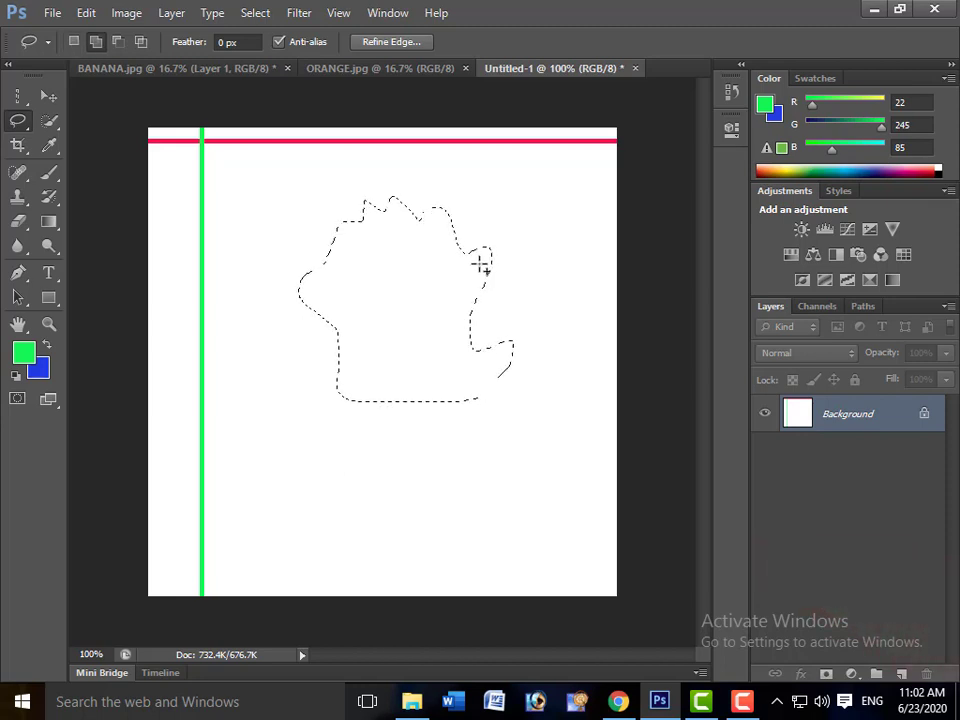
mouse_move(446, 229)
left_mouse_down()
mouse_move(508, 305)
mouse_move(507, 243)
mouse_move(458, 224)
left_mouse_up()
mouse_move(565, 285)
left_mouse_down()
mouse_move(456, 293)
mouse_move(439, 464)
mouse_move(582, 393)
mouse_move(561, 283)
mouse_move(555, 313)
left_mouse_up()
mouse_move(354, 332)
left_mouse_down()
mouse_move(285, 364)
mouse_move(454, 375)
mouse_move(346, 335)
left_mouse_up()
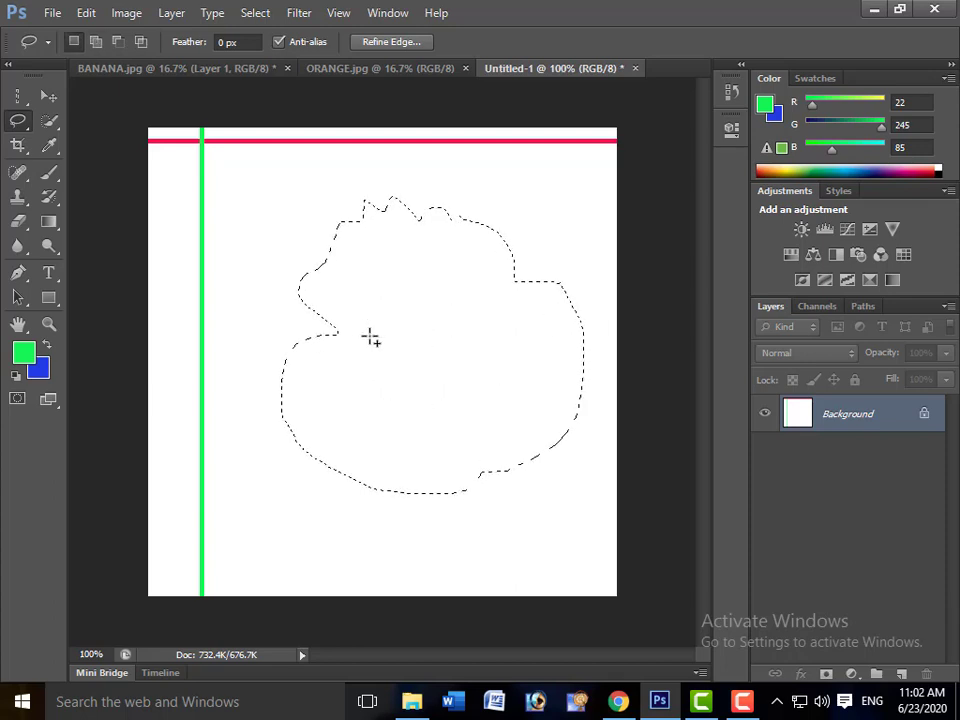
- Subtract the lower-left portion from the selection with freehand lasso outlines
key("alt")
mouse_move(262, 346)
left_mouse_down()
mouse_move(402, 455)
mouse_move(373, 299)
mouse_move(253, 300)
mouse_move(258, 330)
left_mouse_up()
mouse_move(311, 392)
left_mouse_down()
mouse_move(308, 452)
mouse_move(356, 539)
mouse_move(510, 503)
mouse_move(459, 388)
mouse_move(345, 393)
mouse_move(315, 403)
left_mouse_up()
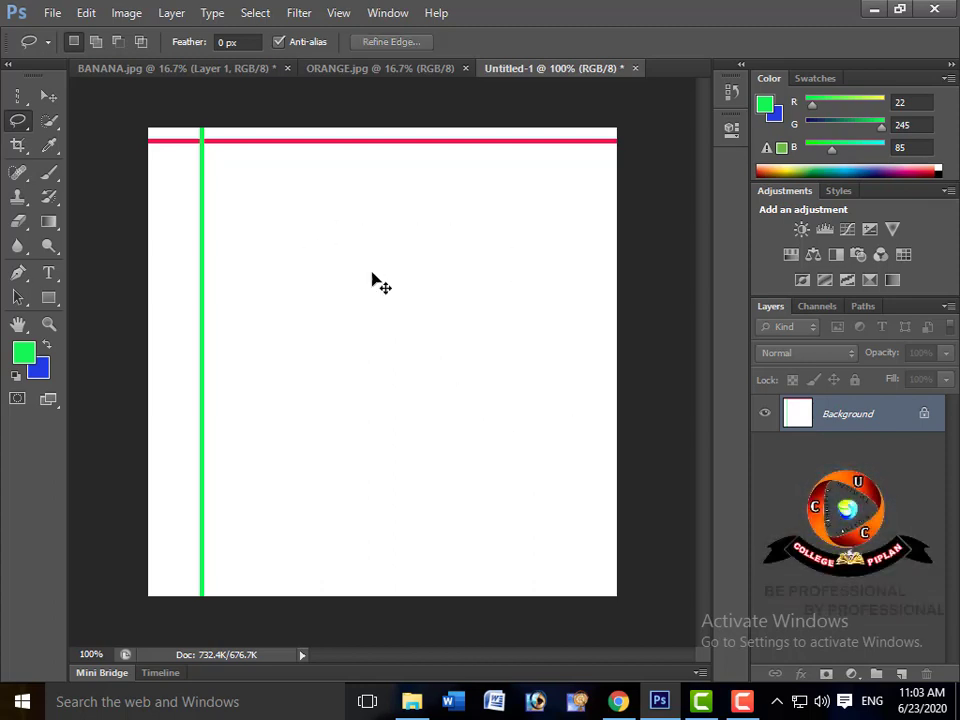
- Restore the cleared selection and add a freehand lasso area at its left end
key("ctrl+z")
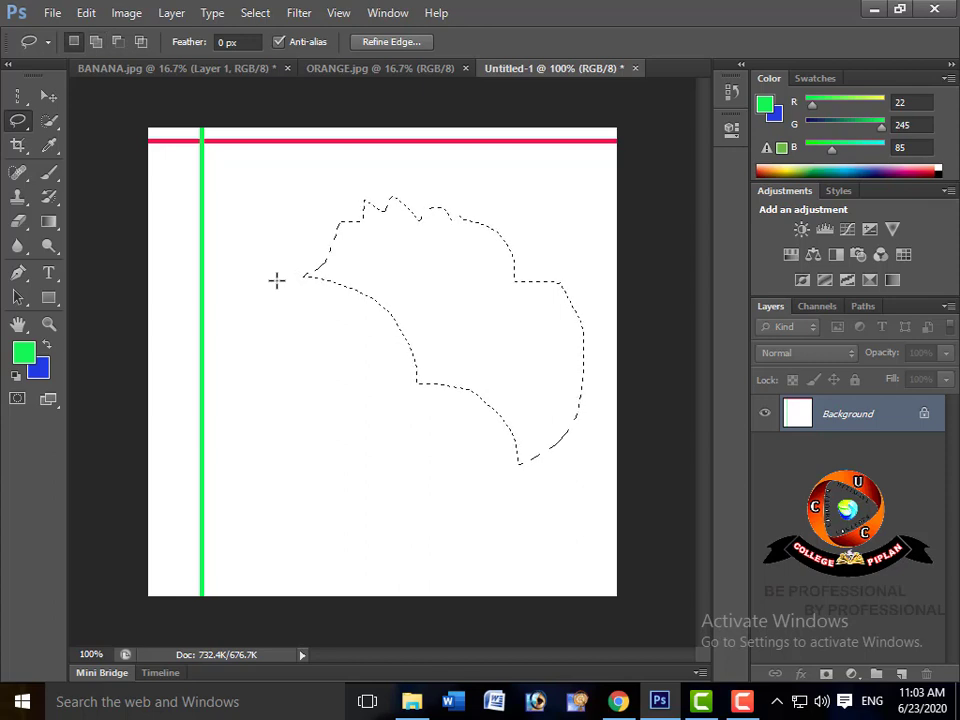
key("alt")
key("alt")
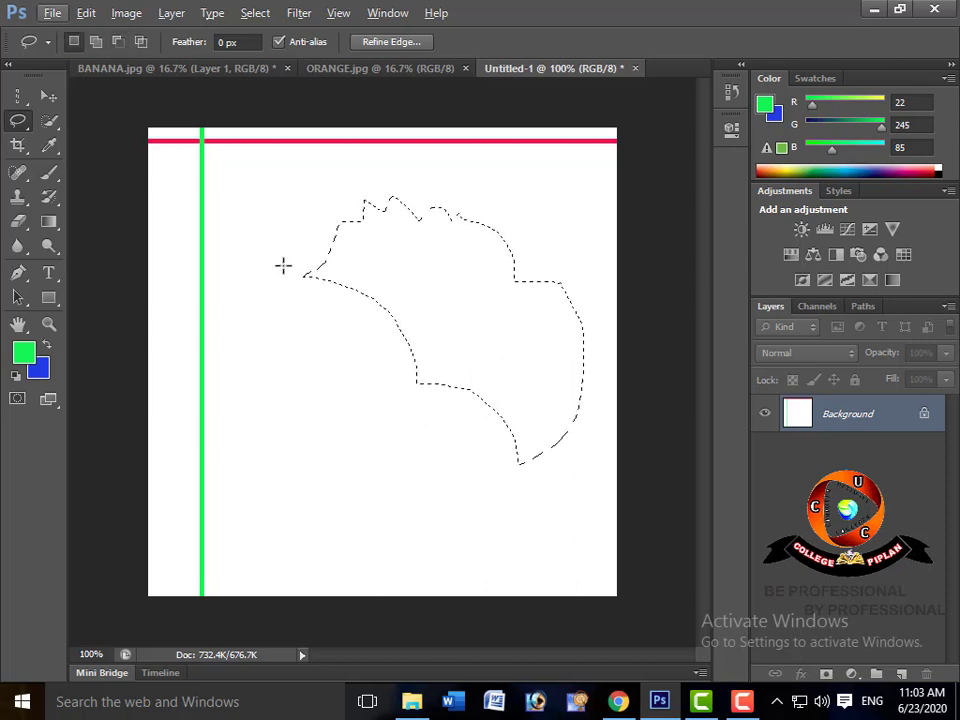
key("shift")
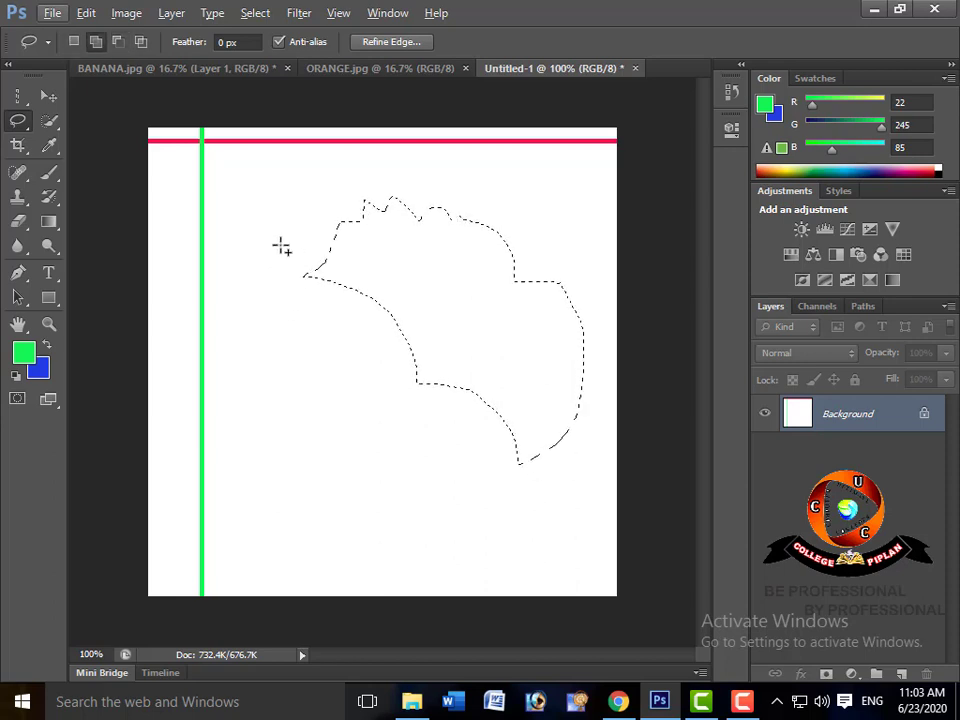
mouse_move(280, 245)
left_mouse_down()
mouse_move(326, 253)
mouse_move(270, 264)
left_mouse_up()
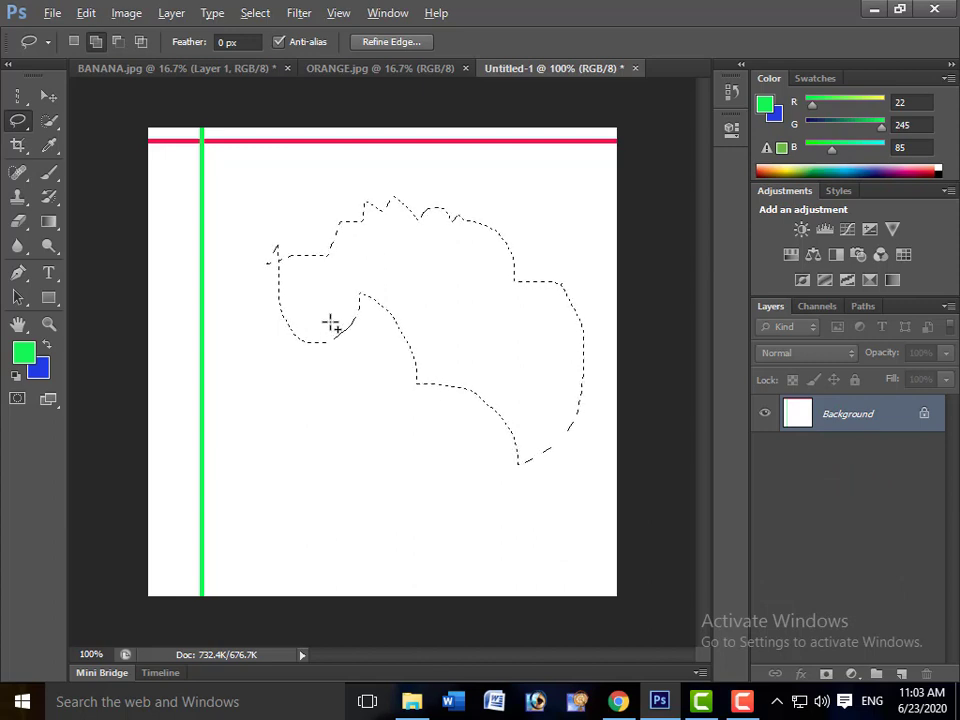
- Intersect the selection with a freehand lasso outline around its upper part, and deselect it
mouse_move(254, 306)
left_mouse_down()
mouse_move(432, 392)
mouse_move(534, 294)
mouse_move(484, 197)
mouse_move(264, 231)
left_mouse_up()
left_click_drag(253, 307, 253, 307)
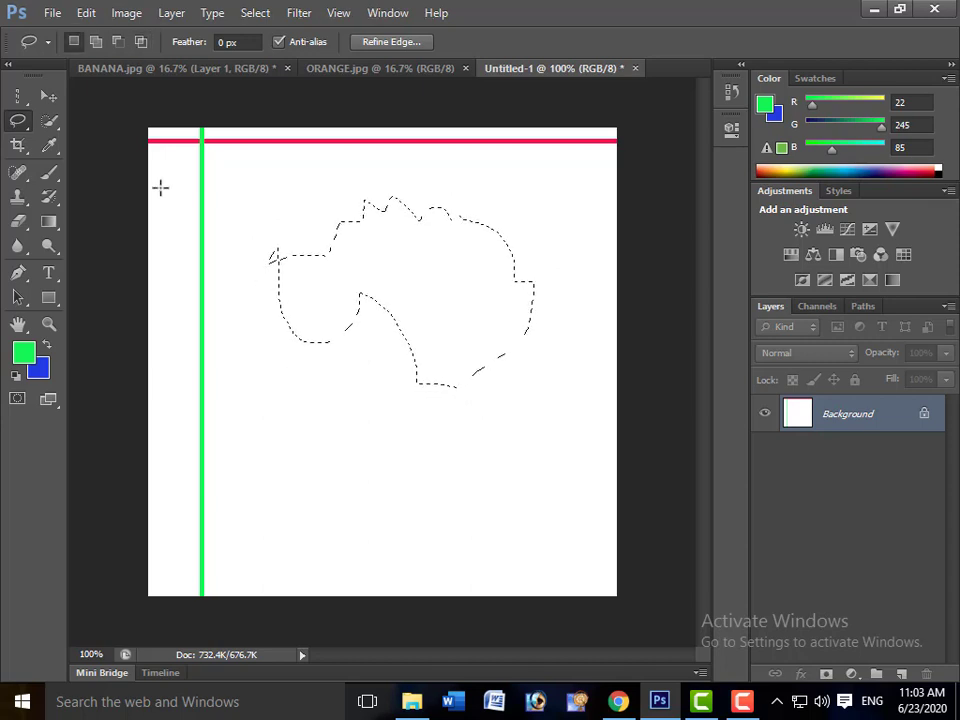
left_click(96, 43)
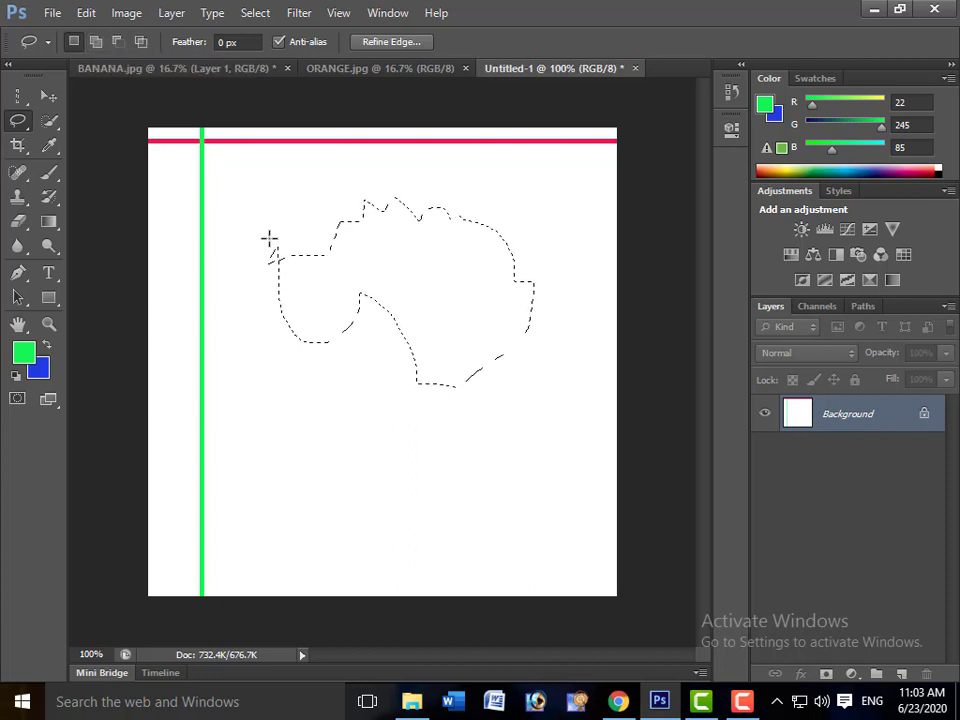
left_click(336, 307)
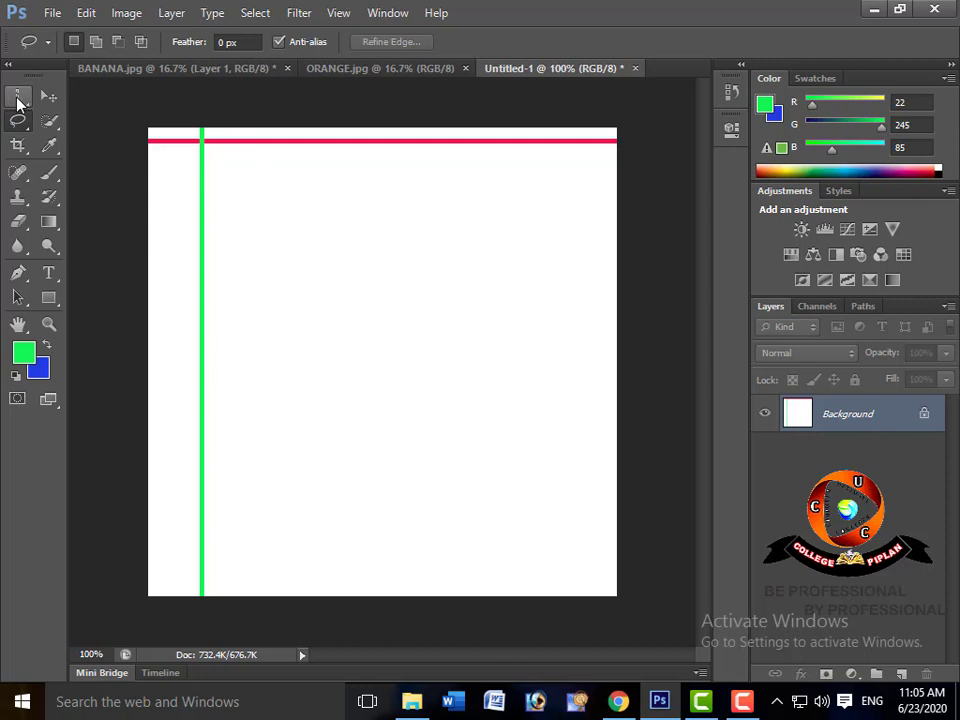
- Select a wide rectangle in the upper middle of the canvas using the Rectangular Marquee tool with a 0 px feather
left_click_drag(24, 103, 66, 103)
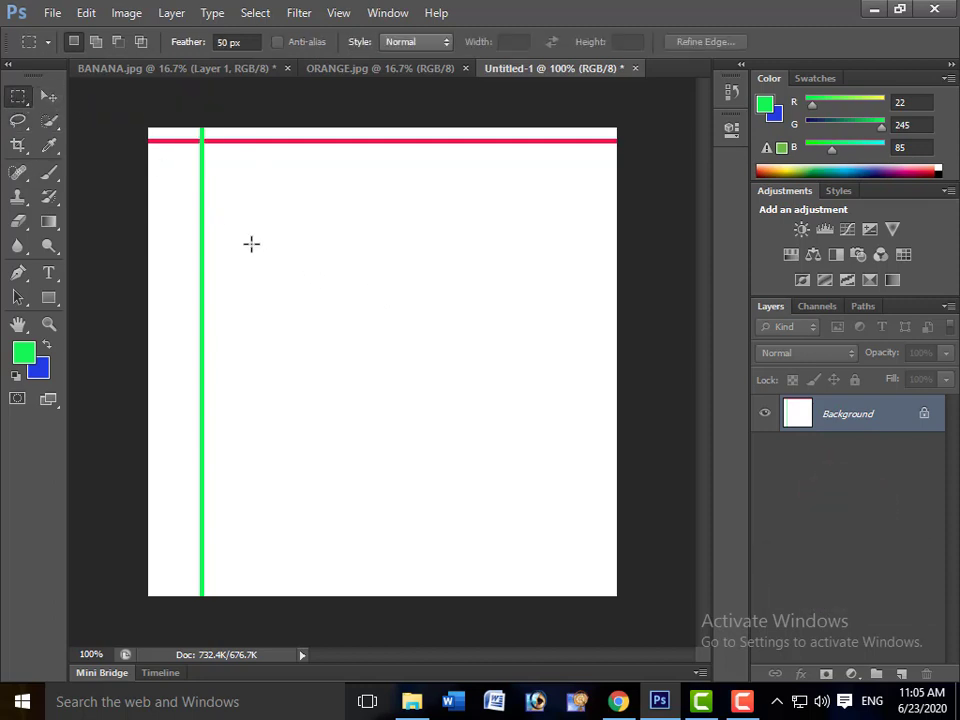
left_click_drag(251, 225, 441, 345)
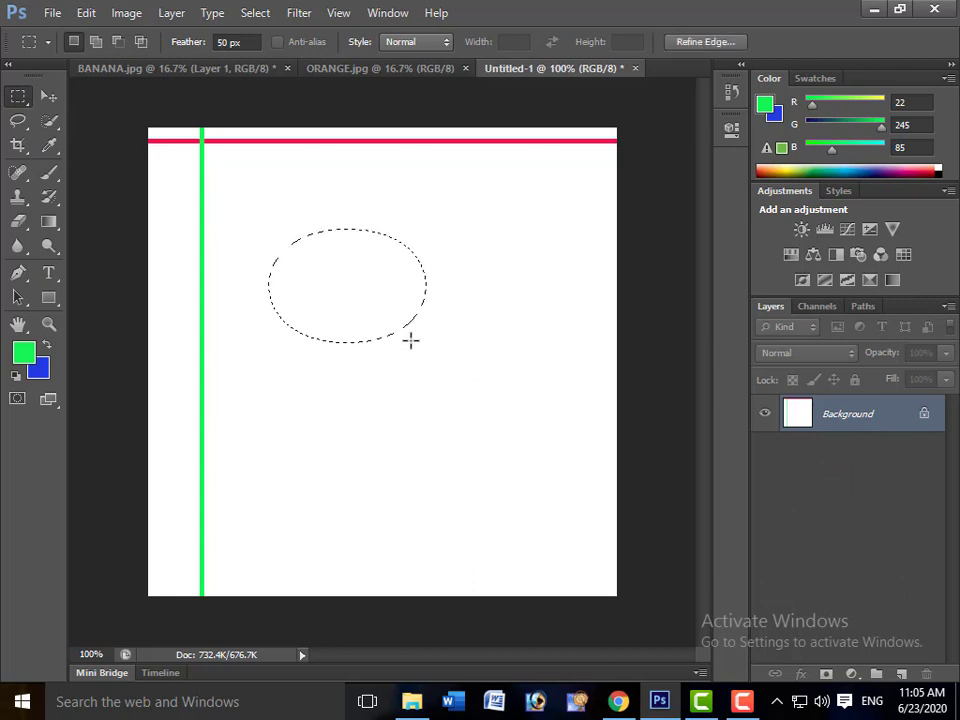
left_click(304, 231)
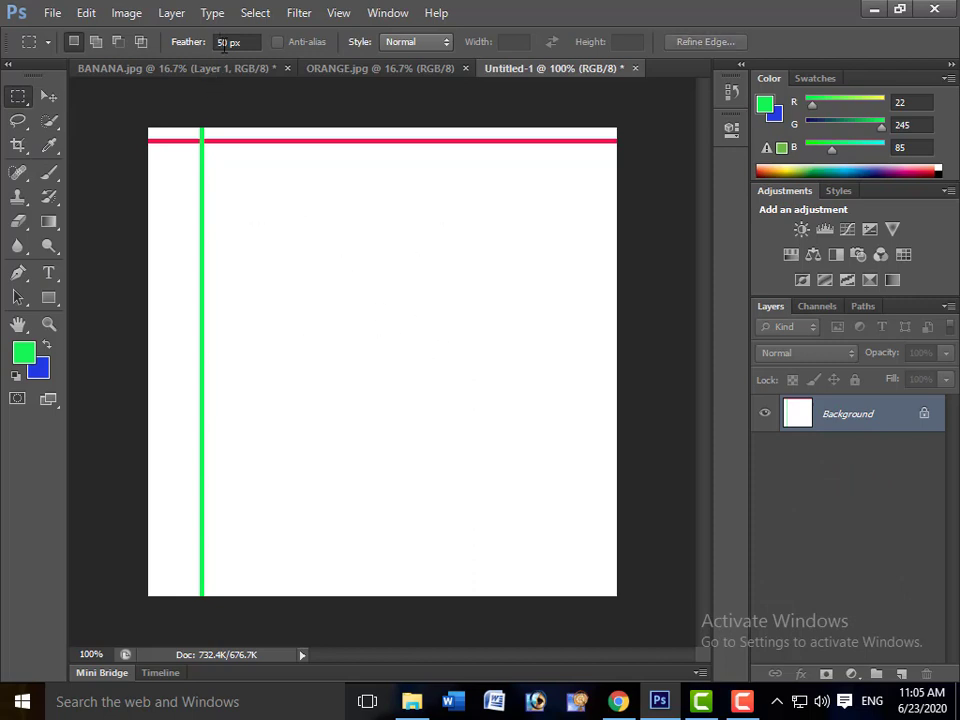
left_click(206, 44)
type("0")
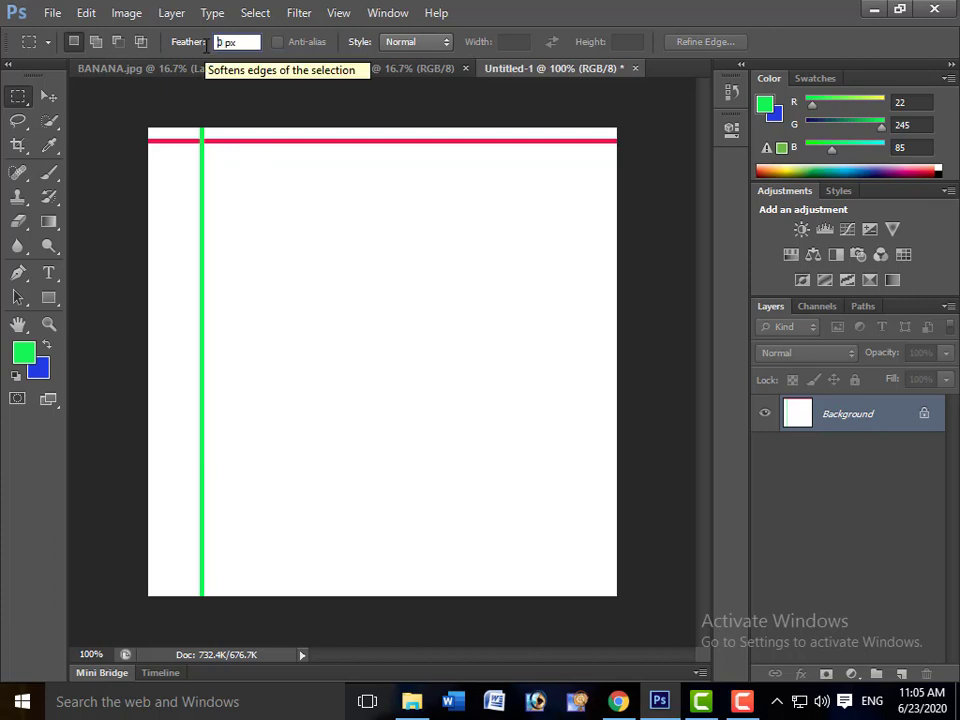
key("Return")
left_click_drag(245, 221, 515, 382)
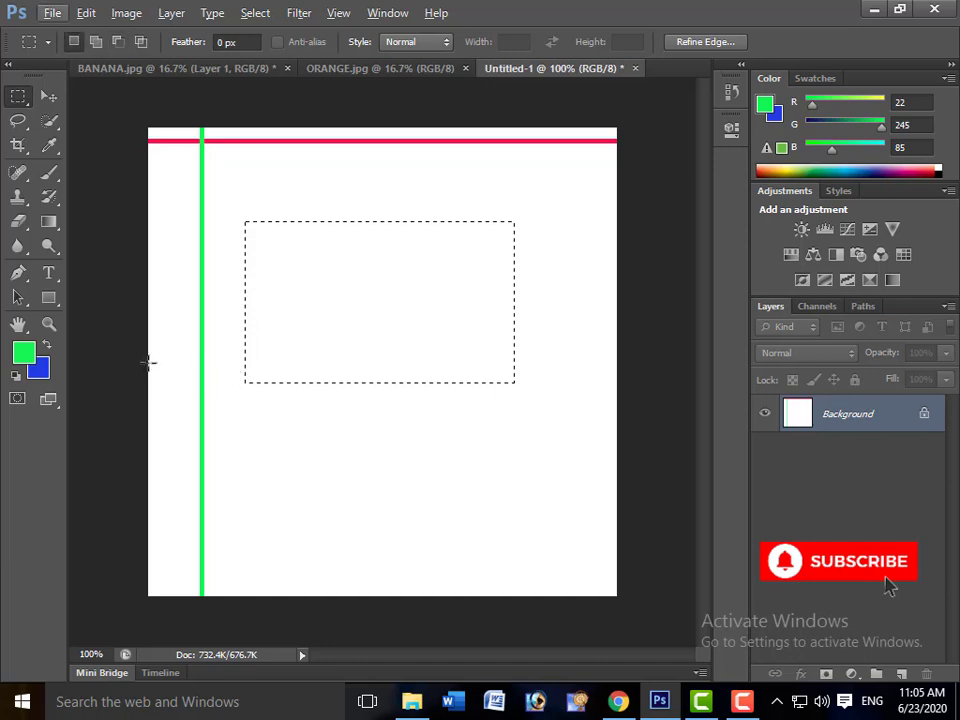
- Fill the rectangular selection with the foreground color set to near-black #030303, and deselect it
left_click(20, 360)
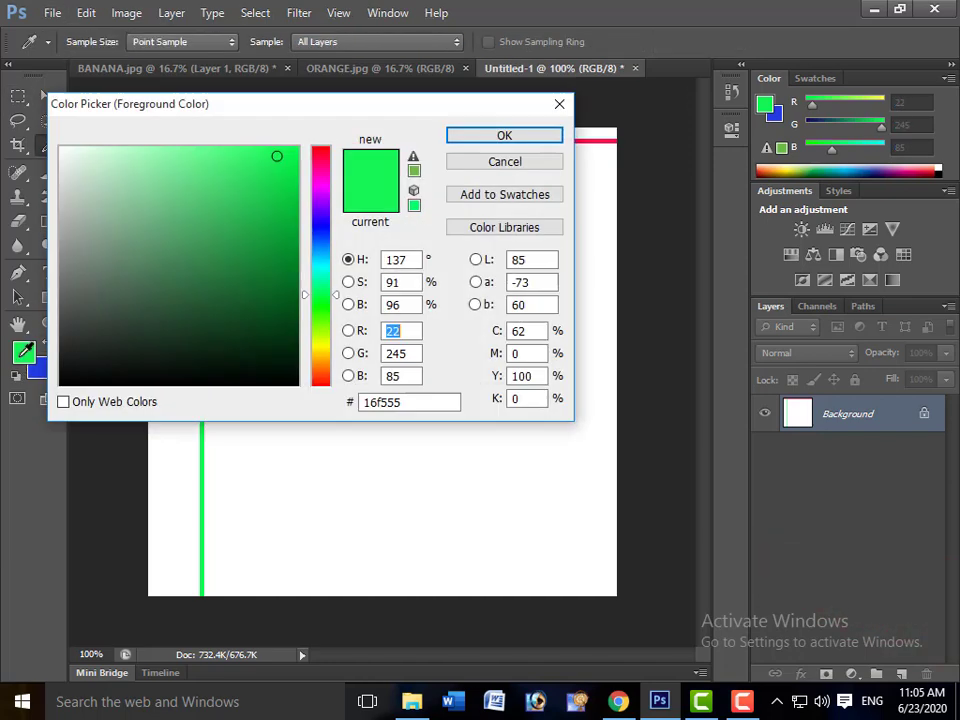
left_click(67, 383)
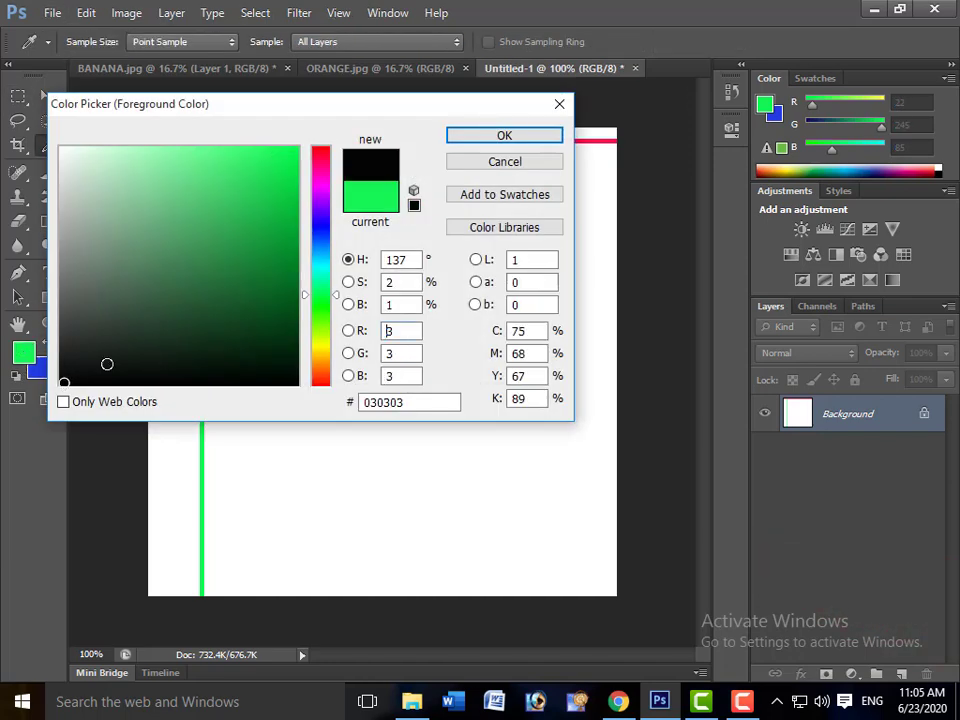
left_click(486, 135)
key("alt+BackSpace")
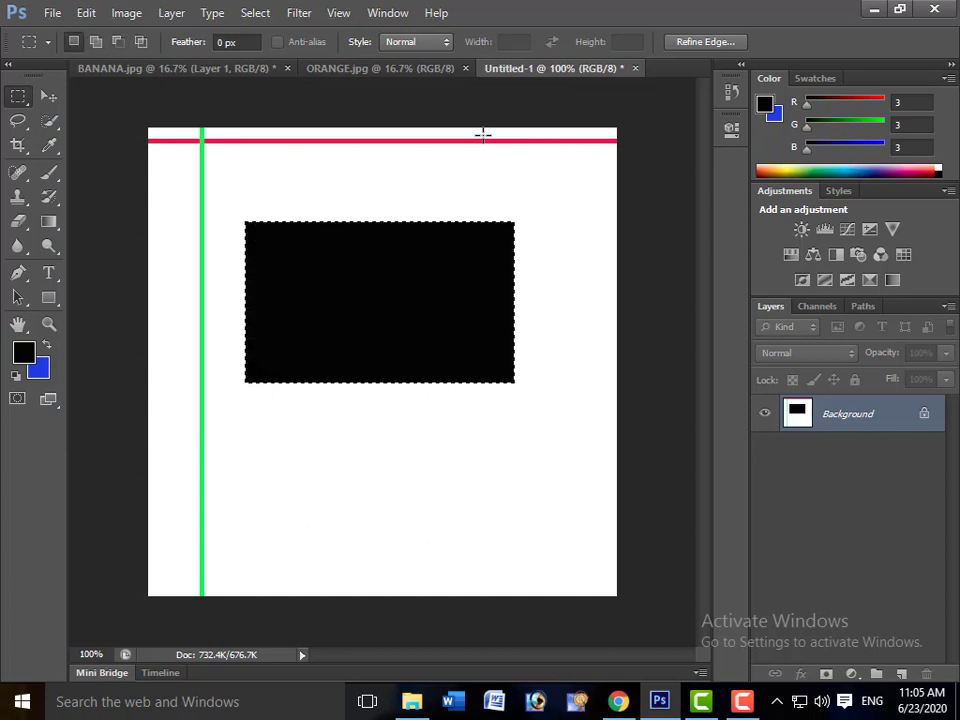
key("ctrl+d")
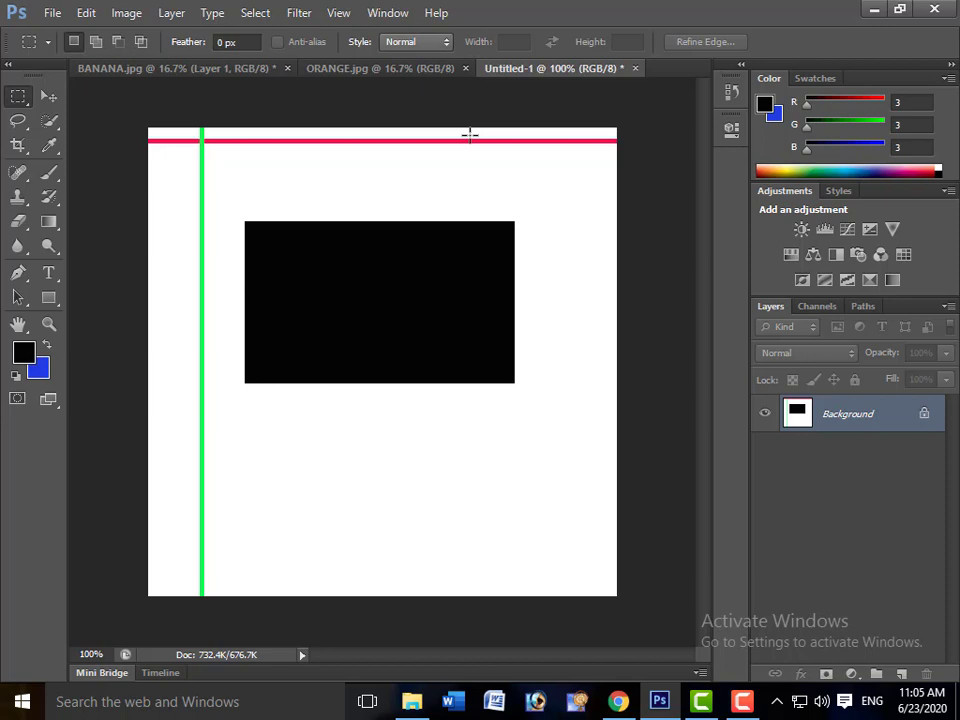
- Examine the black rectangle's lower edge at up to 3200% magnification, and return to a view of the whole canvas
key("ctrl+plus")
key("ctrl+plus")
key("ctrl+plus")
key("ctrl+plus")
key("ctrl+plus")
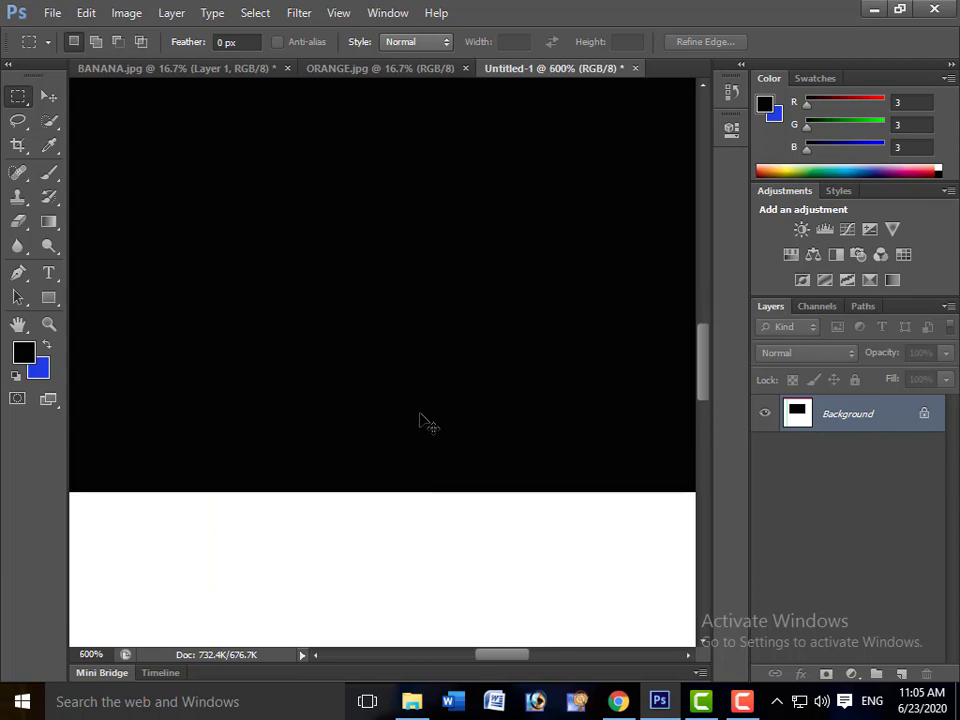
key("ctrl+plus")
key("ctrl+plus")
key("ctrl+plus")
key("ctrl+plus")
key("ctrl+plus")
key("ctrl+plus")
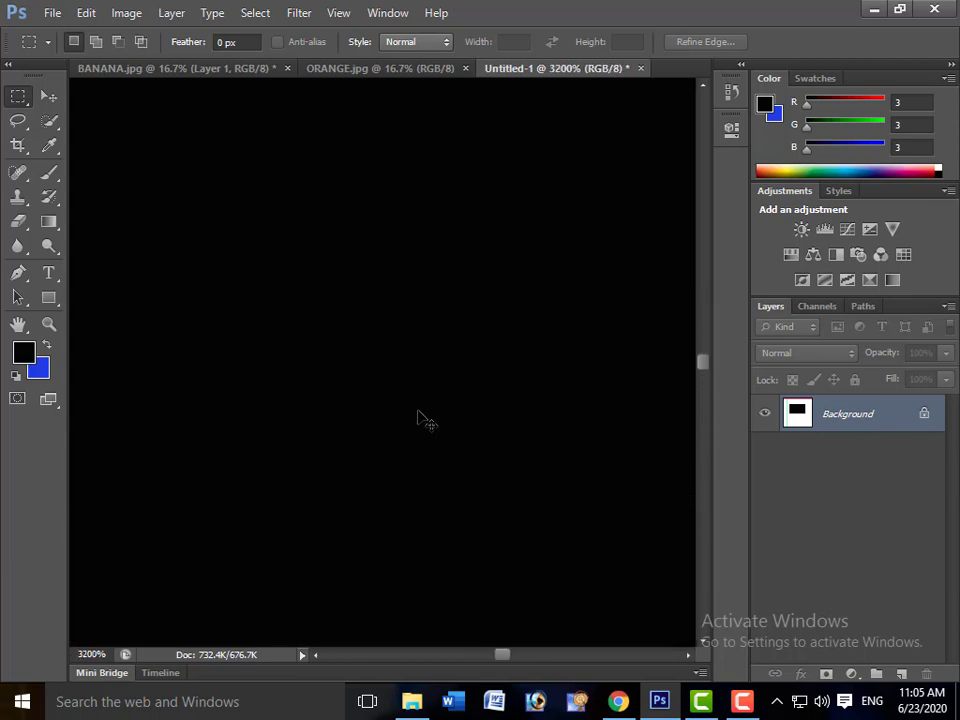
key("space")
left_click_drag(411, 508, 405, 360)
left_click_drag(422, 576, 448, 433)
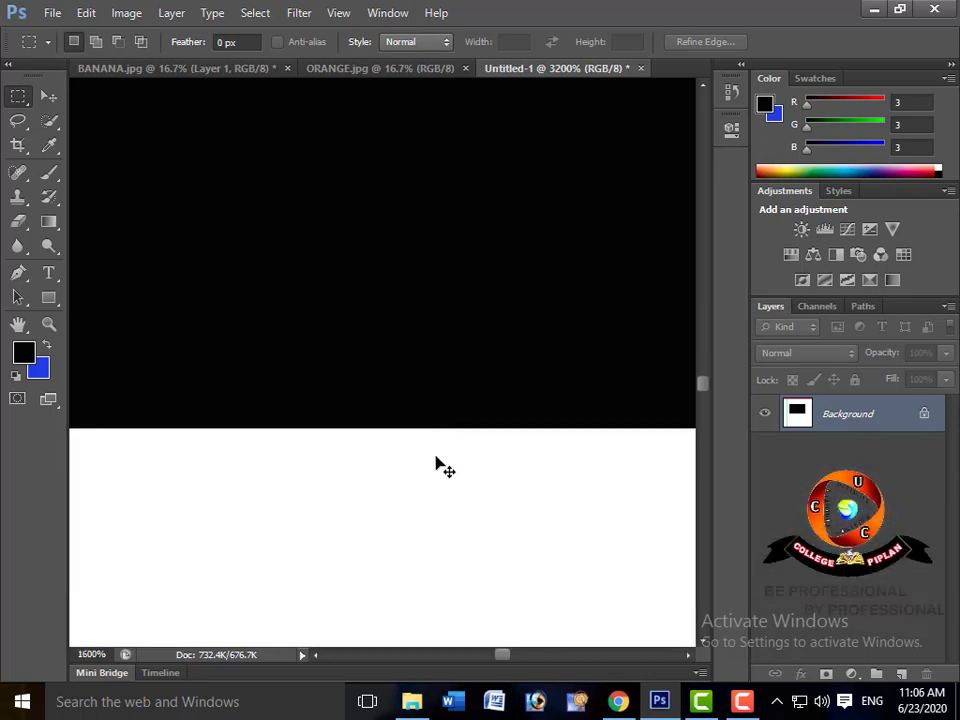
key("ctrl+minus")
key("ctrl+minus")
key("ctrl+minus")
key("ctrl+minus")
key("ctrl+minus")
key("ctrl+minus")
key("ctrl+minus")
key("ctrl+minus")
key("ctrl+minus")
key("ctrl+minus")
key("ctrl+minus")
key("ctrl+minus")
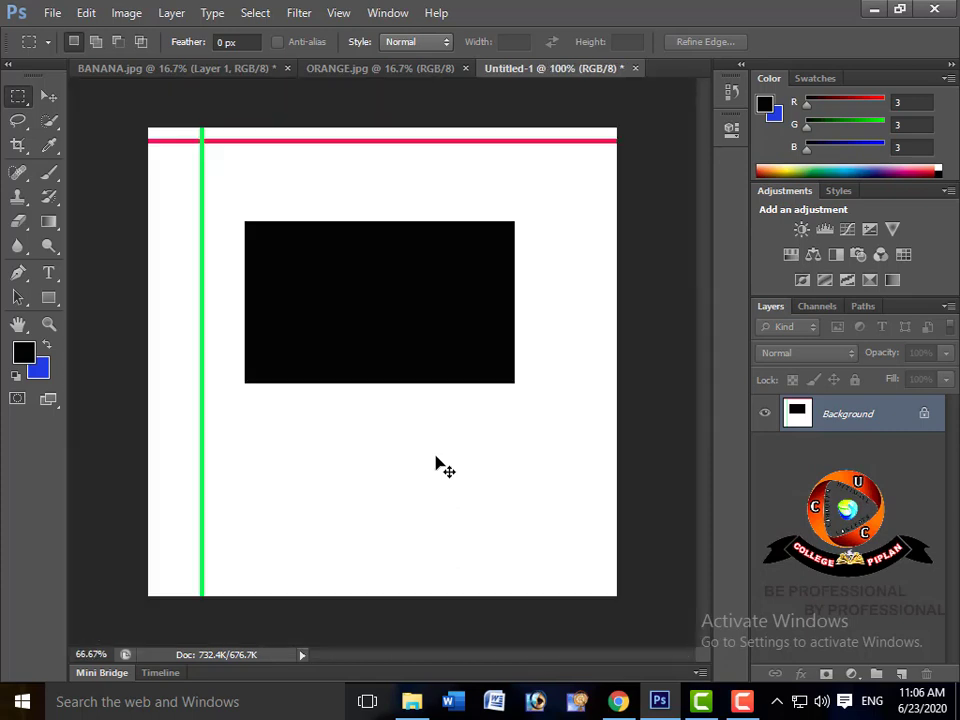
- Undo the black fill of the rectangle and deselect the rectangular selection
key("ctrl+plus")
key("ctrl+plus")
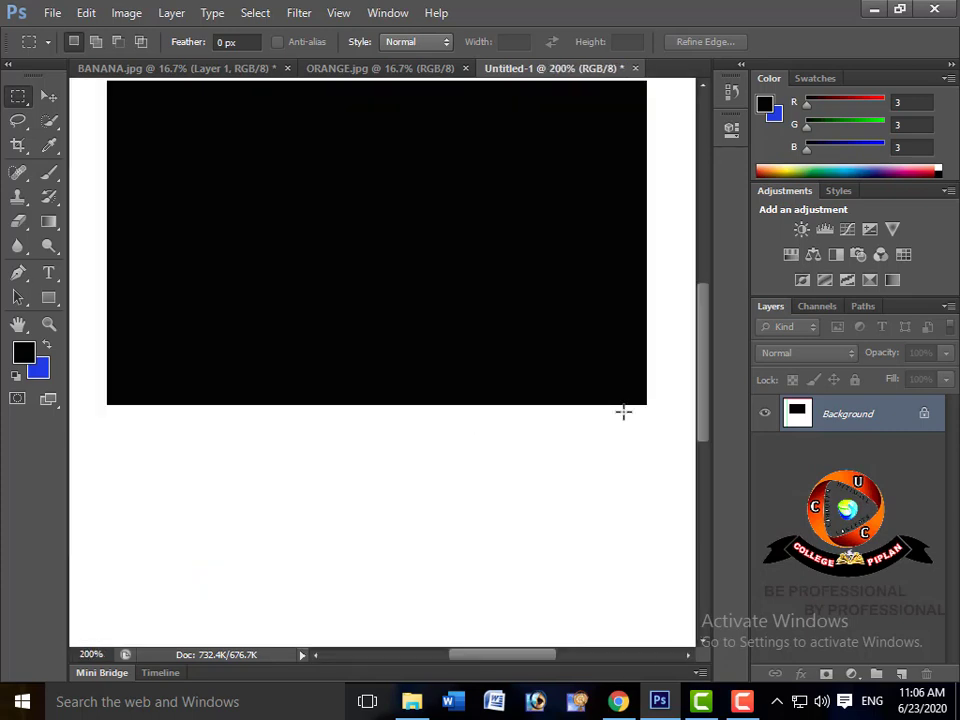
left_click_drag(506, 418, 416, 197)
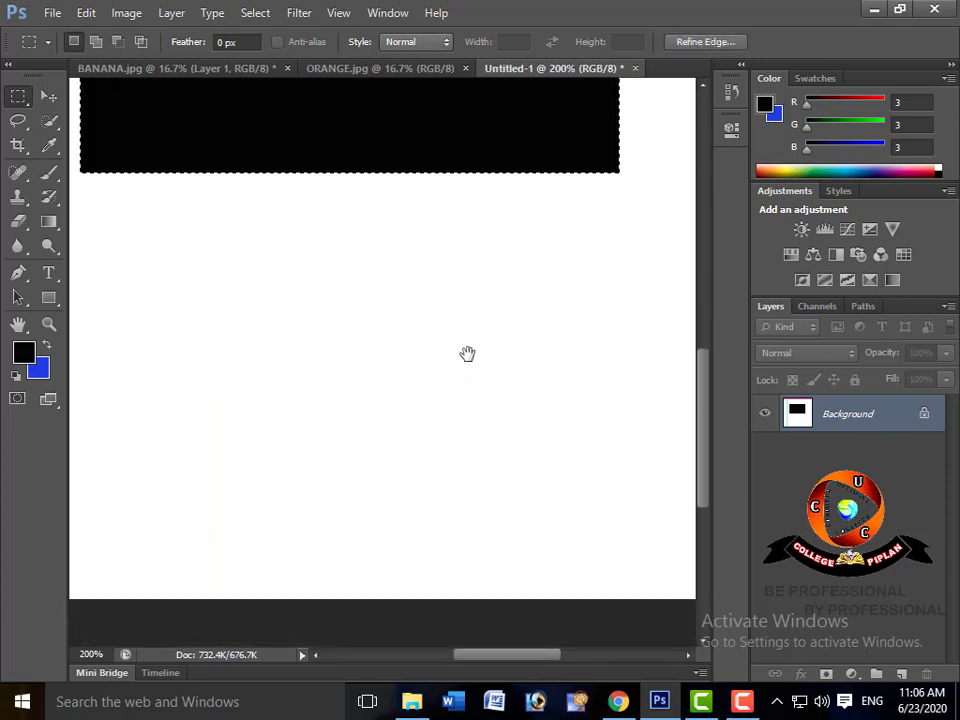
key("ctrl+z")
key("ctrl+d")
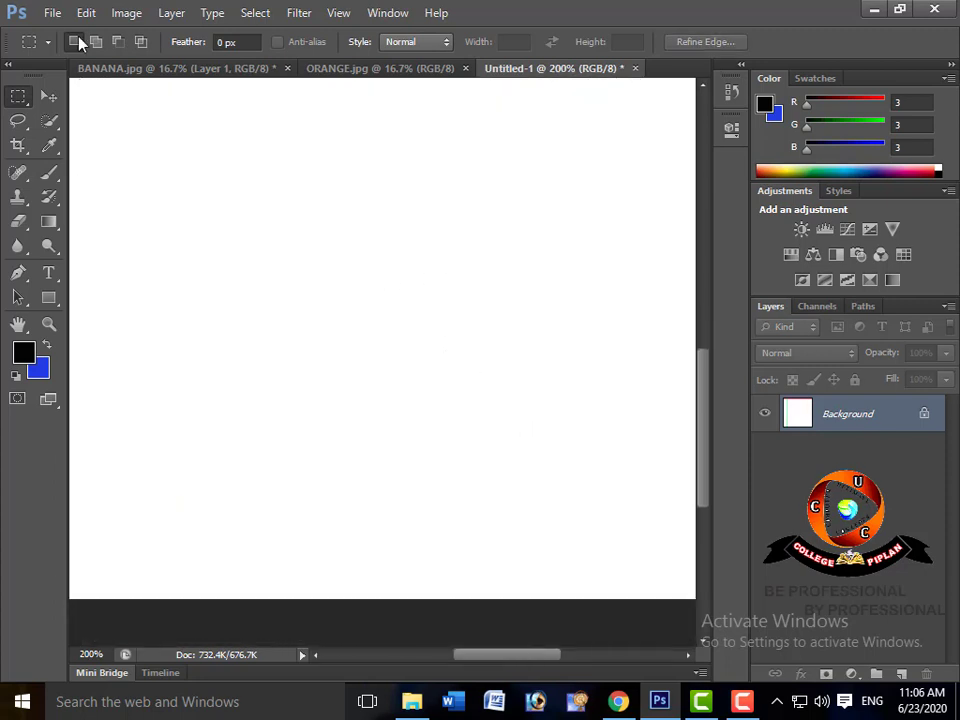
- Select a circle with the anti-aliased Elliptical Marquee tool in the canvas's lower middle, fill it with the black foreground color, and deselect it
right_click(18, 95)
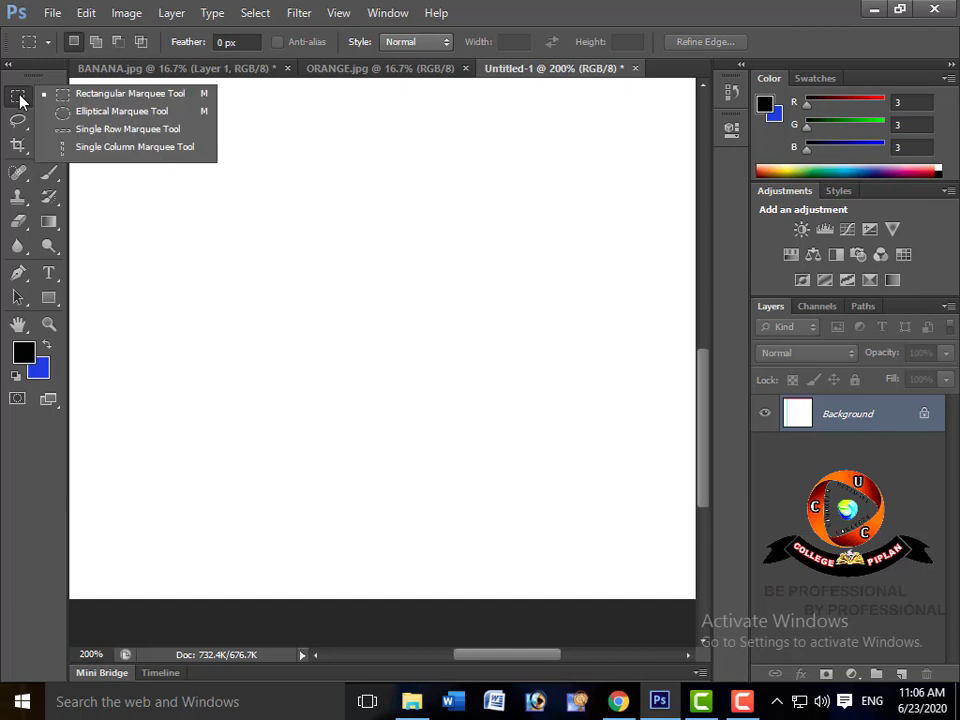
left_click(103, 114)
left_click_drag(276, 228, 430, 368)
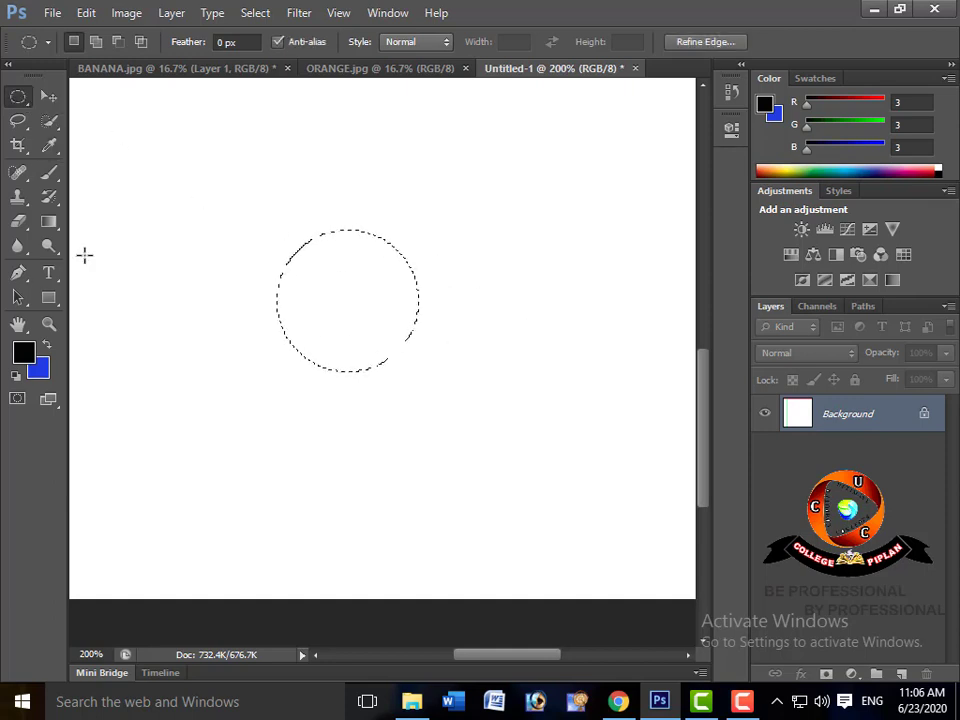
key("alt+BackSpace")
key("ctrl+d")
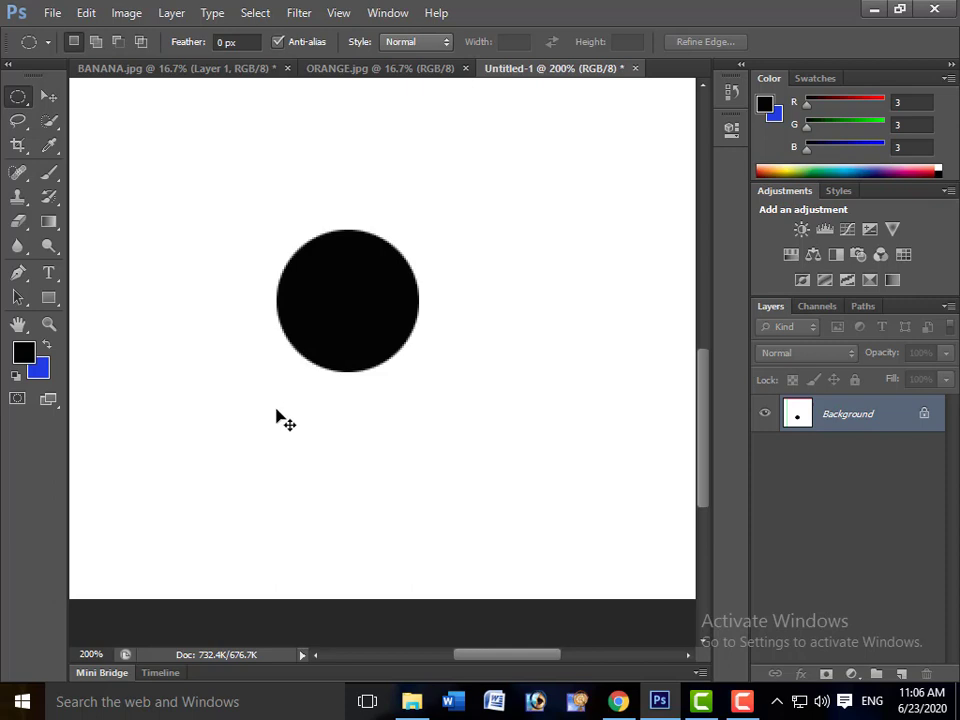
- Examine the black circle's edge pixels at up to 3200% magnification, and return to a view of the whole canvas
key("ctrl+plus")
key("ctrl+plus")
key("ctrl+plus")
key("ctrl+plus")
key("ctrl+plus")
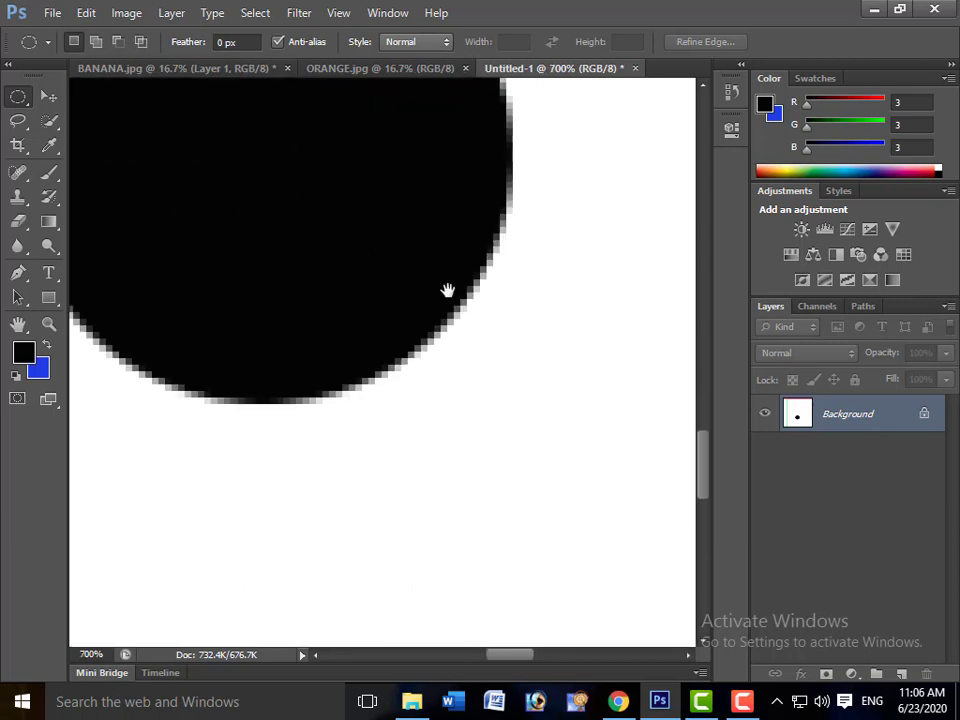
scroll(446, 287, "up", 3)
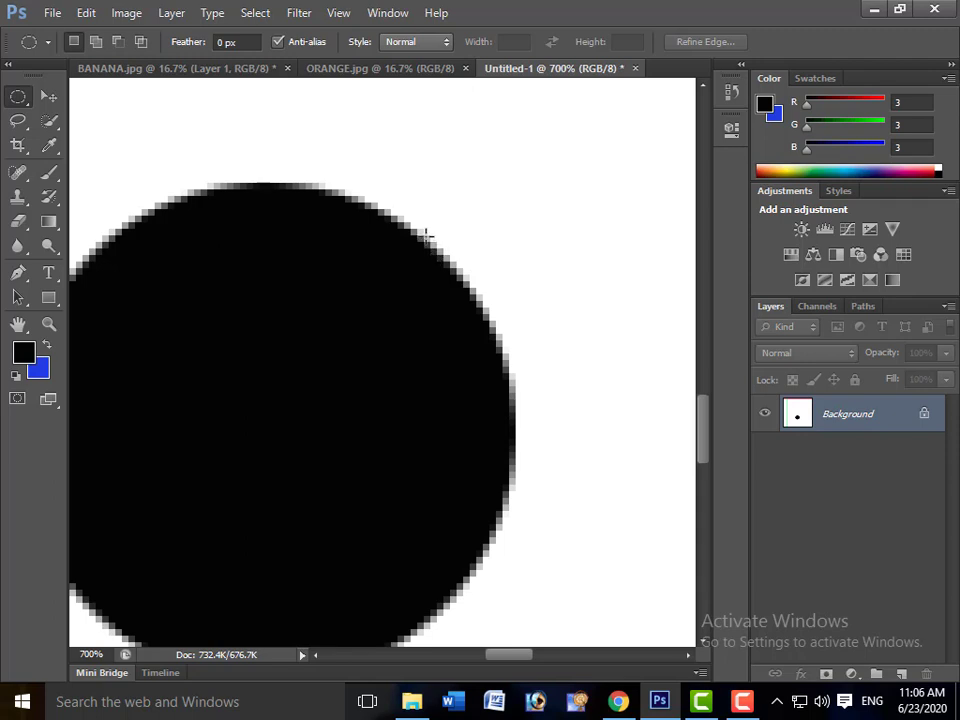
scroll(427, 236, "up", 5)
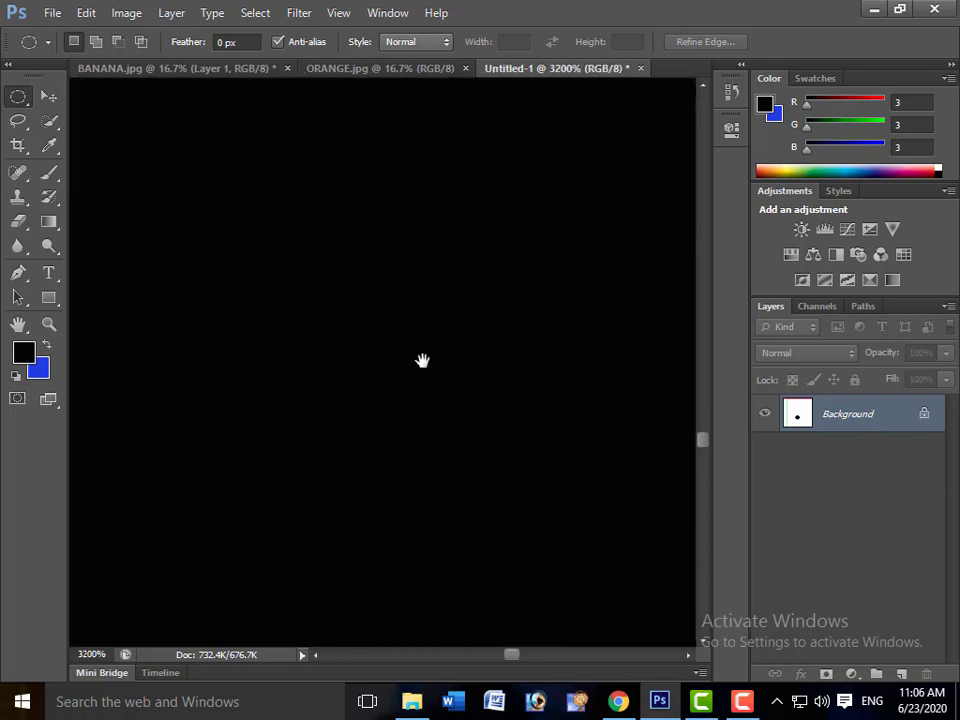
scroll(422, 358, "down", 5)
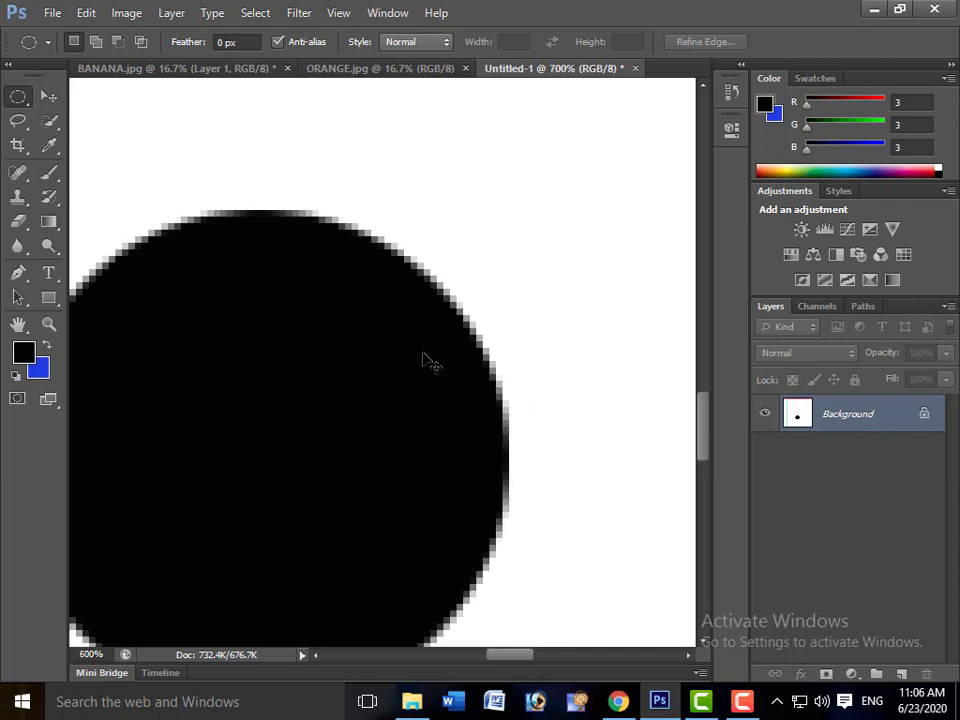
scroll(425, 360, "down", 4)
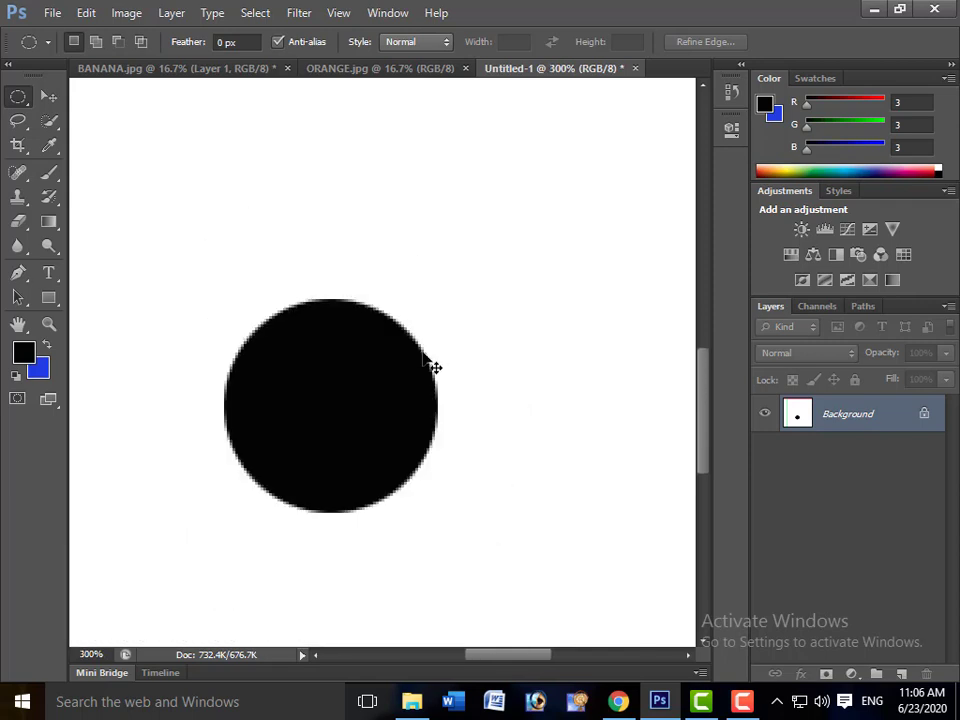
scroll(430, 367, "down", 2)
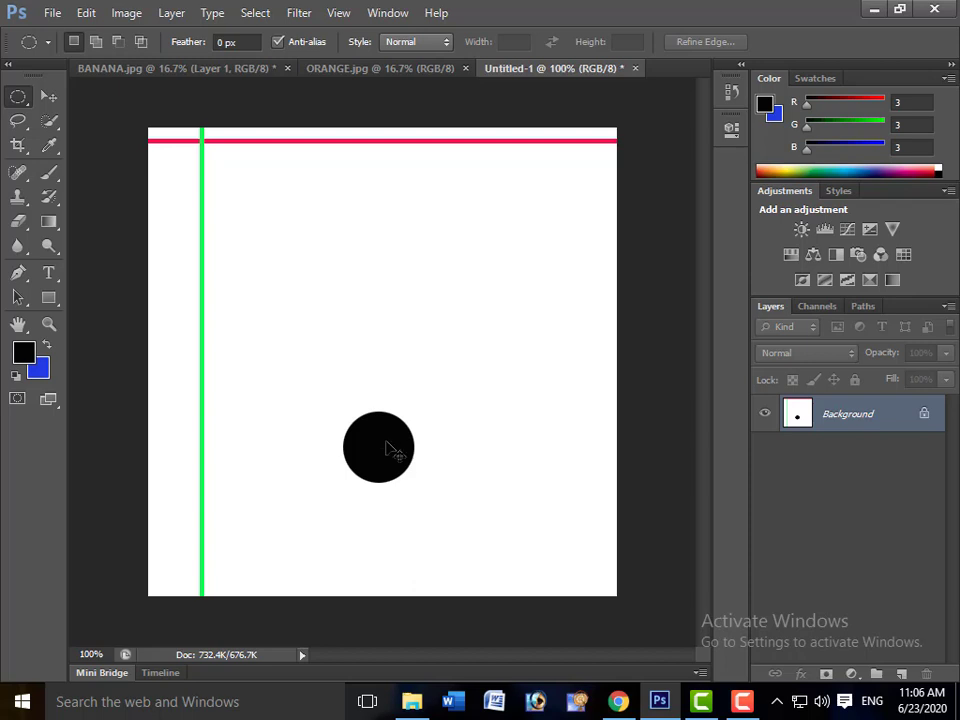
- Select a circle above the black one with anti-aliasing turned off, fill it with the foreground color, and deselect it
scroll(388, 446, "up", 1)
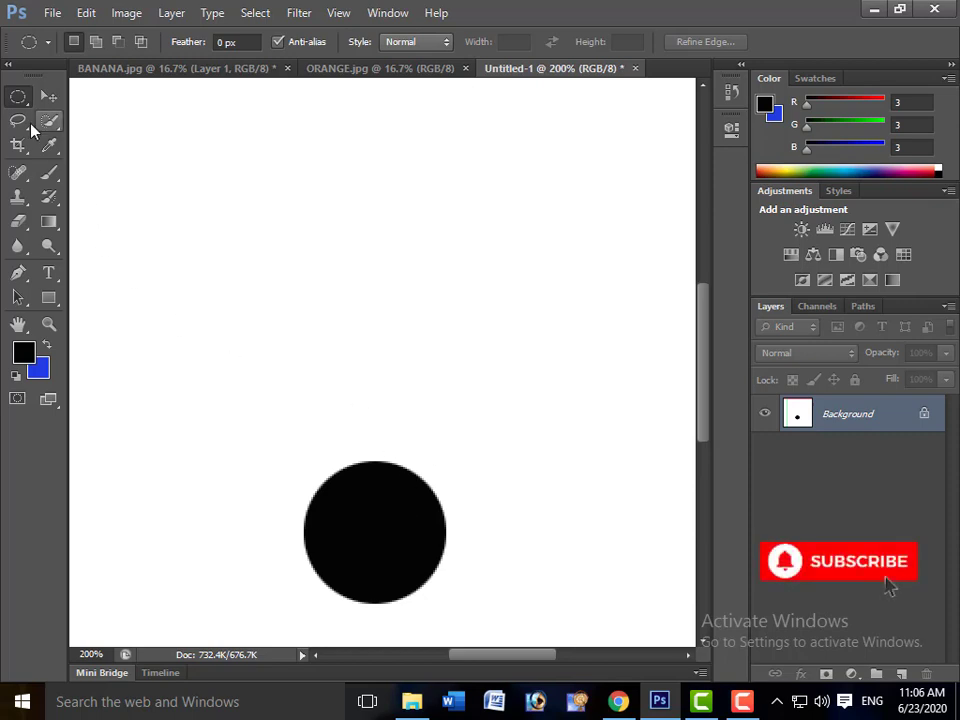
left_click_drag(453, 317, 441, 328)
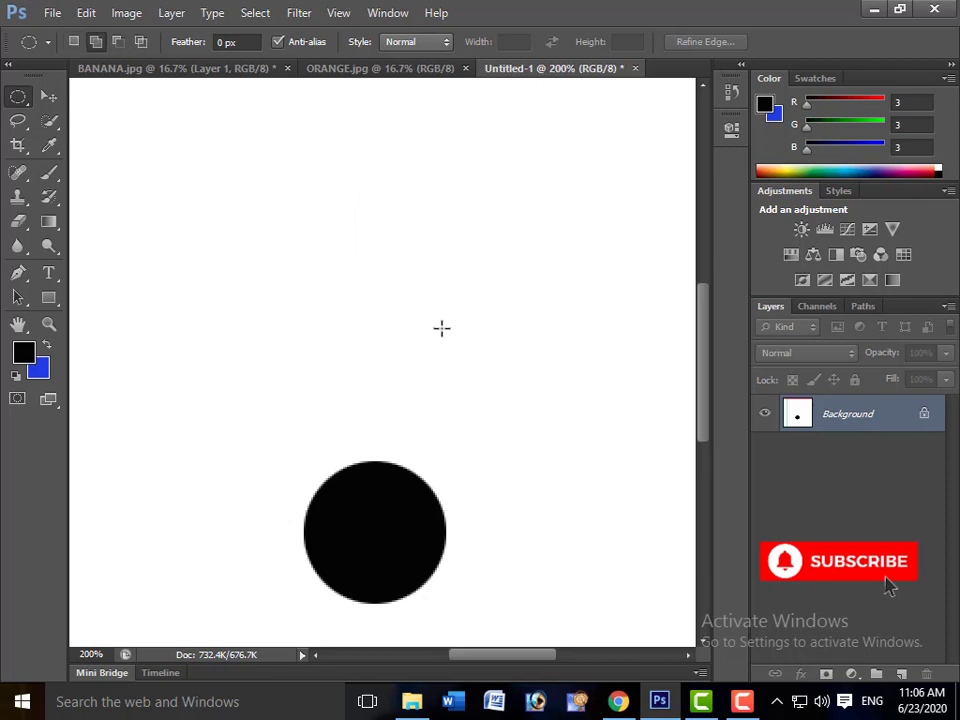
left_click(239, 310)
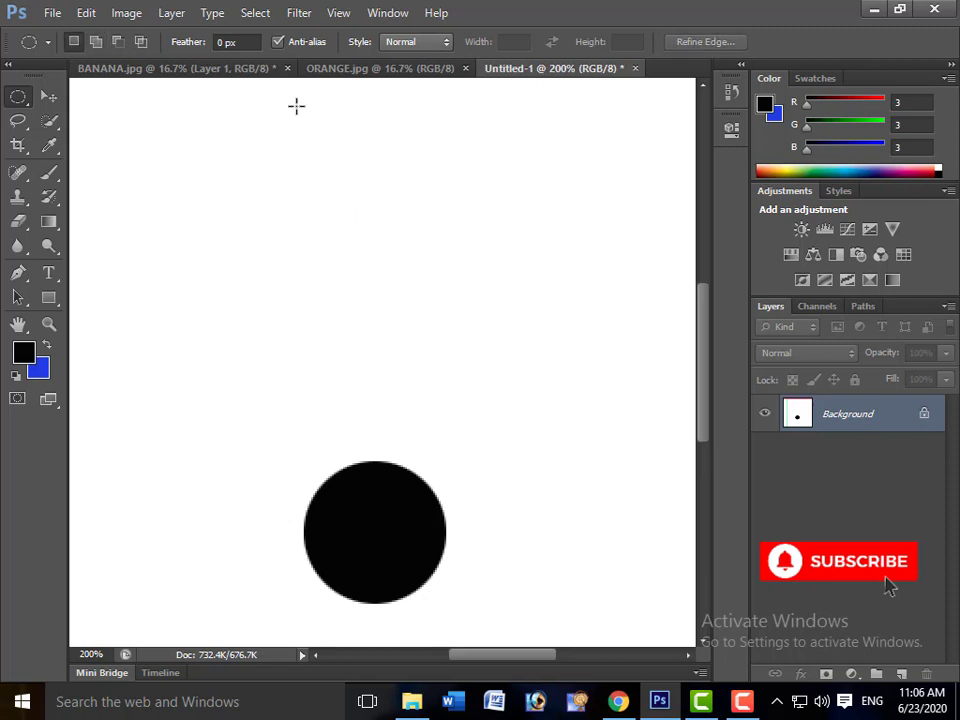
left_click(278, 43)
left_click_drag(320, 178, 482, 328)
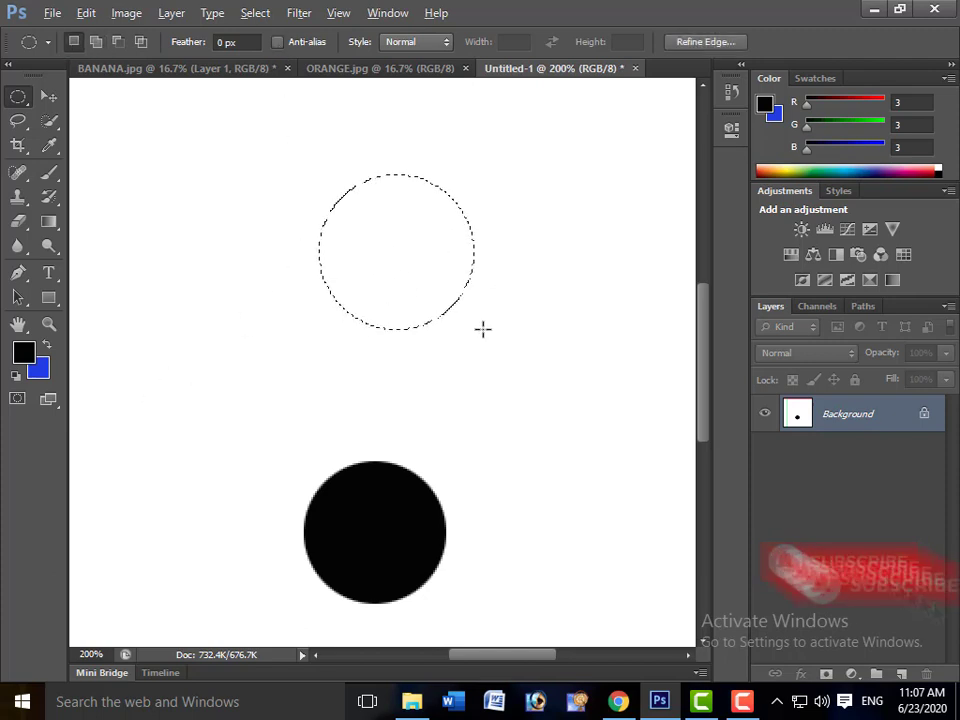
key("alt+BackSpace")
left_click(482, 338)
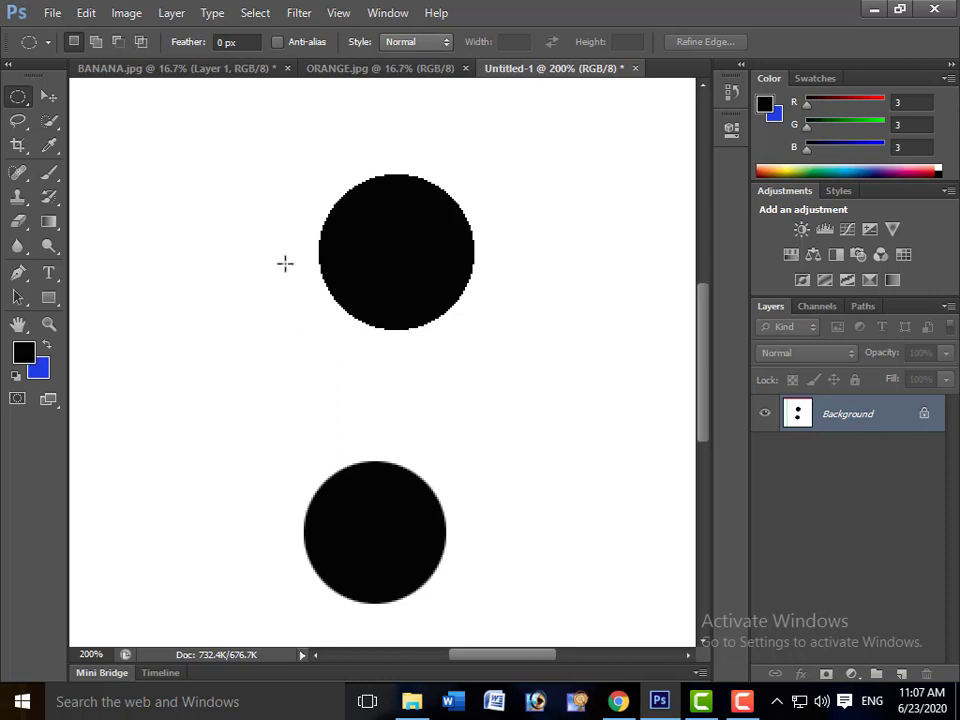
- Turn anti-aliasing back on and undo both black circle fills along with their selections
left_click(278, 43)
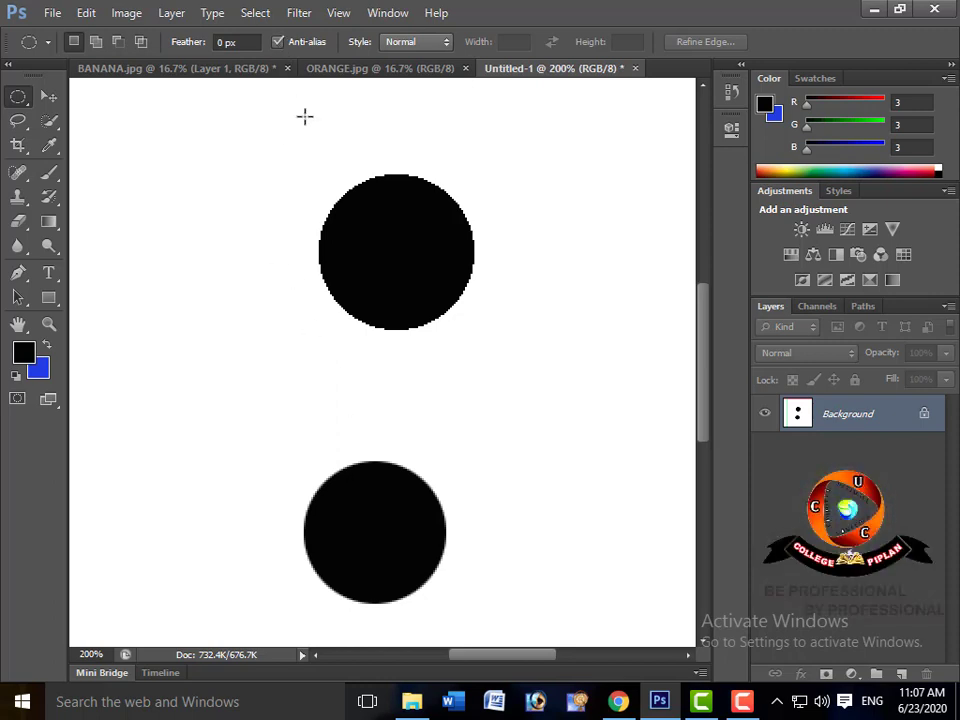
key("ctrl+alt+z")
key("ctrl+alt+z")
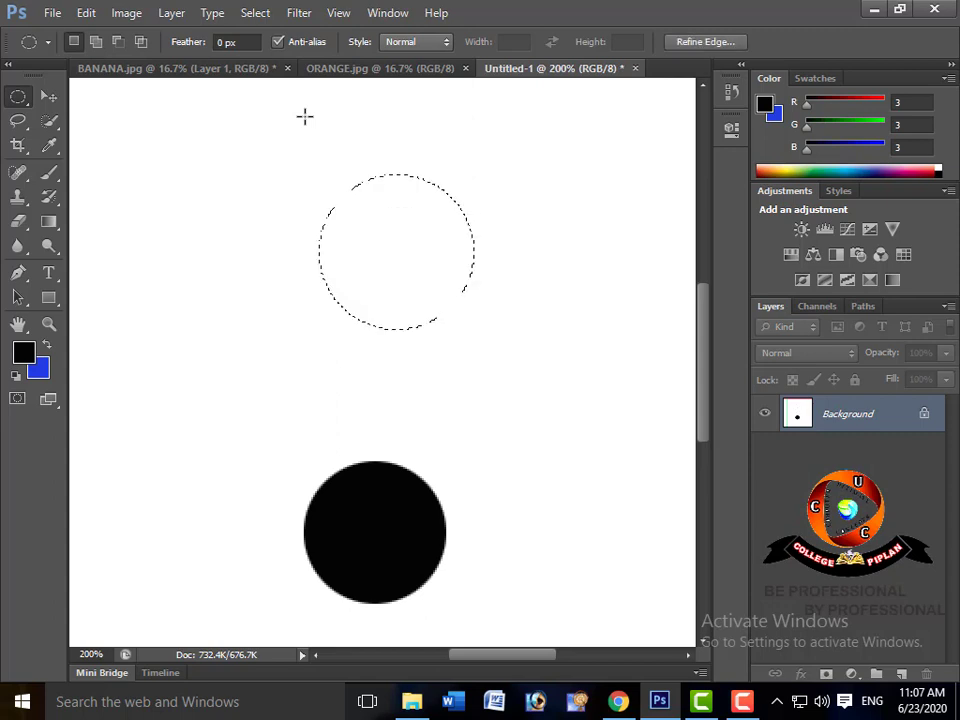
key("ctrl+alt+z")
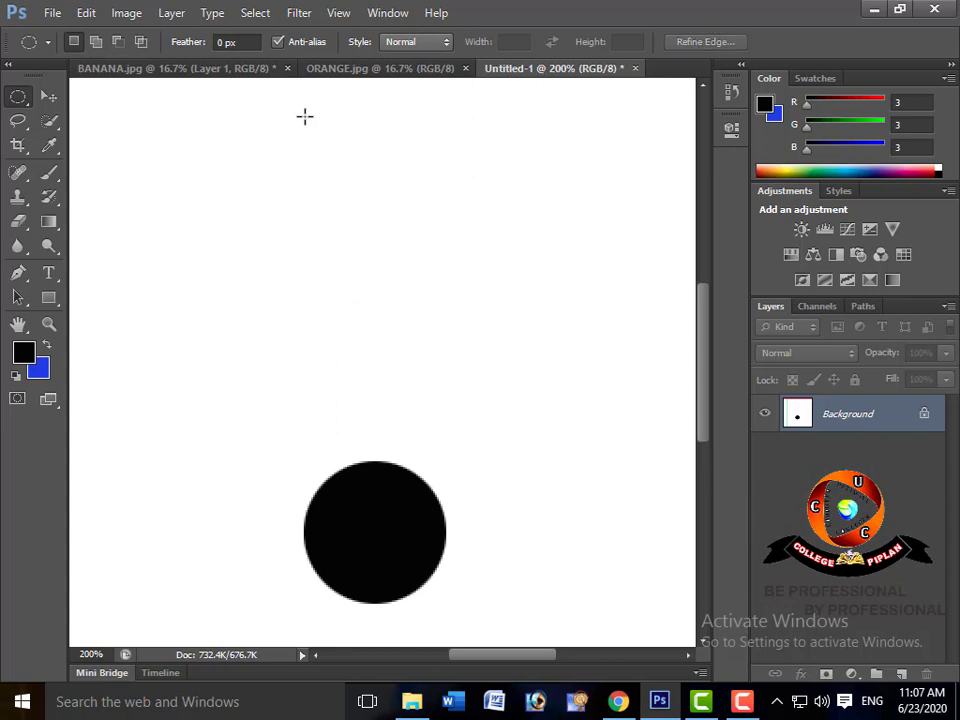
key("ctrl+alt+z")
key("ctrl+alt+z")
key("ctrl+alt+z")
key("ctrl+alt+z")
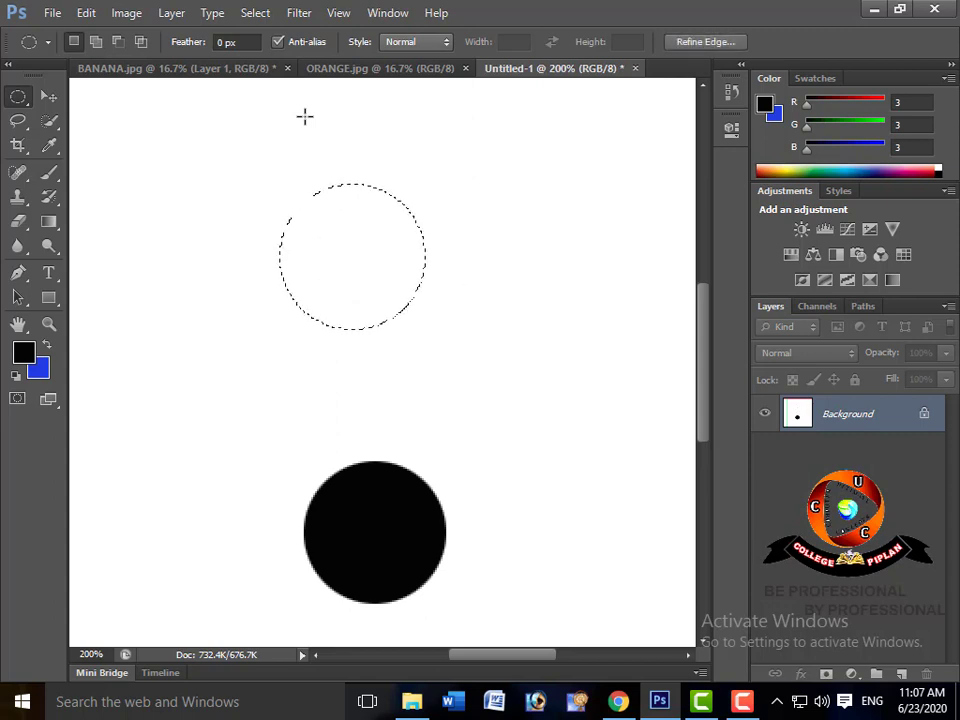
key("ctrl+alt+z")
key("ctrl+alt+z")
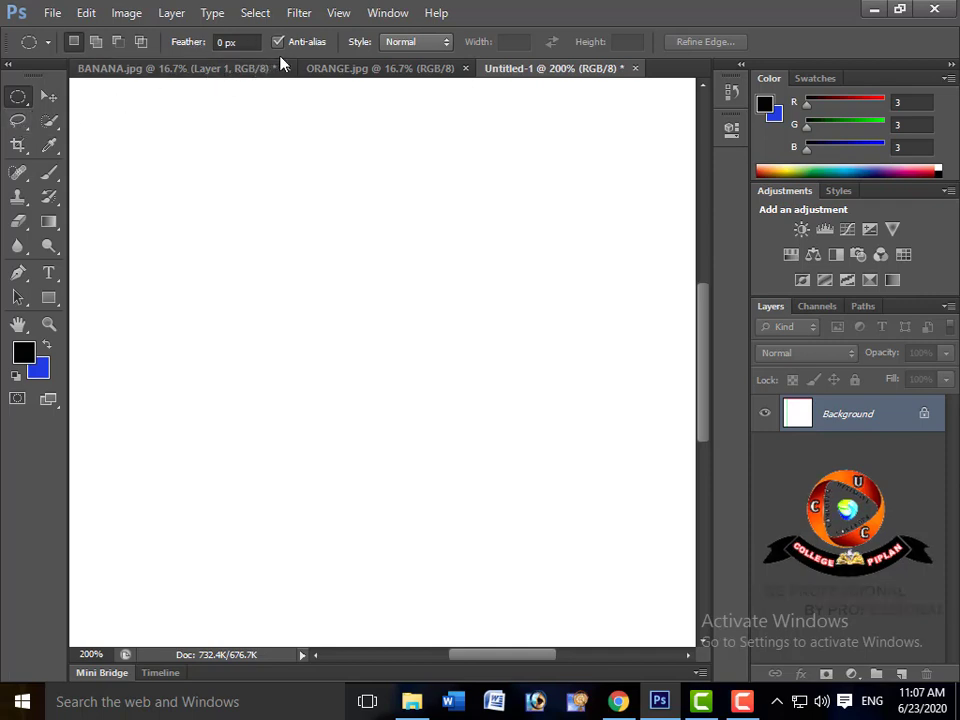
- Outline an irregular freehand selection in the middle of the canvas with the Lasso tool, and deselect it
left_click(18, 121)
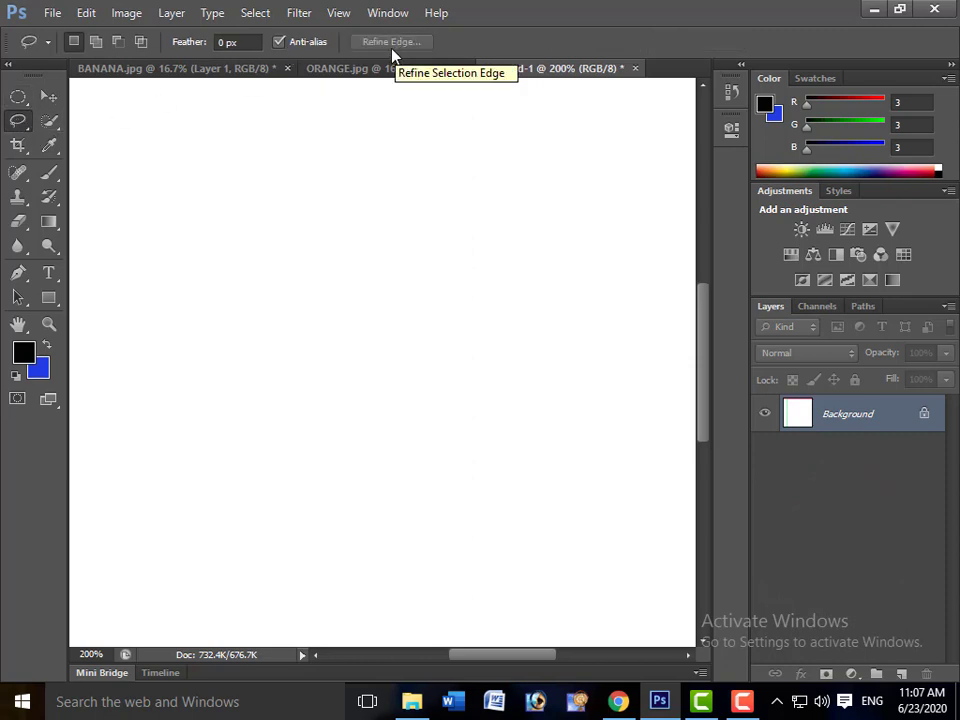
left_click(18, 122)
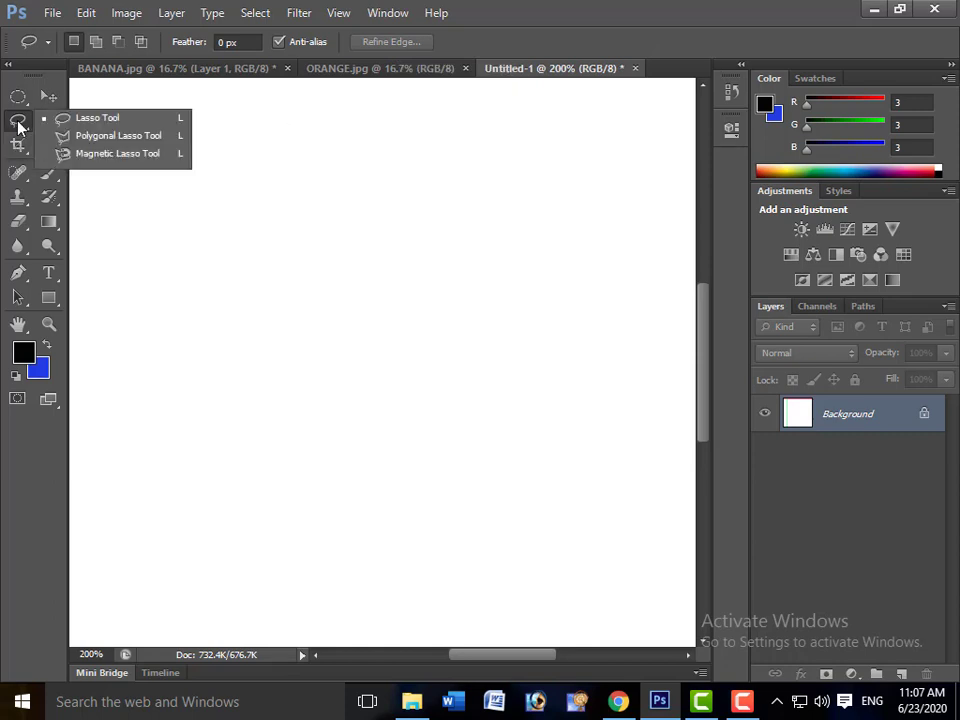
left_click(114, 127)
mouse_move(270, 178)
left_mouse_down()
mouse_move(265, 250)
mouse_move(298, 317)
mouse_move(350, 365)
mouse_move(435, 349)
mouse_move(537, 348)
left_mouse_up()
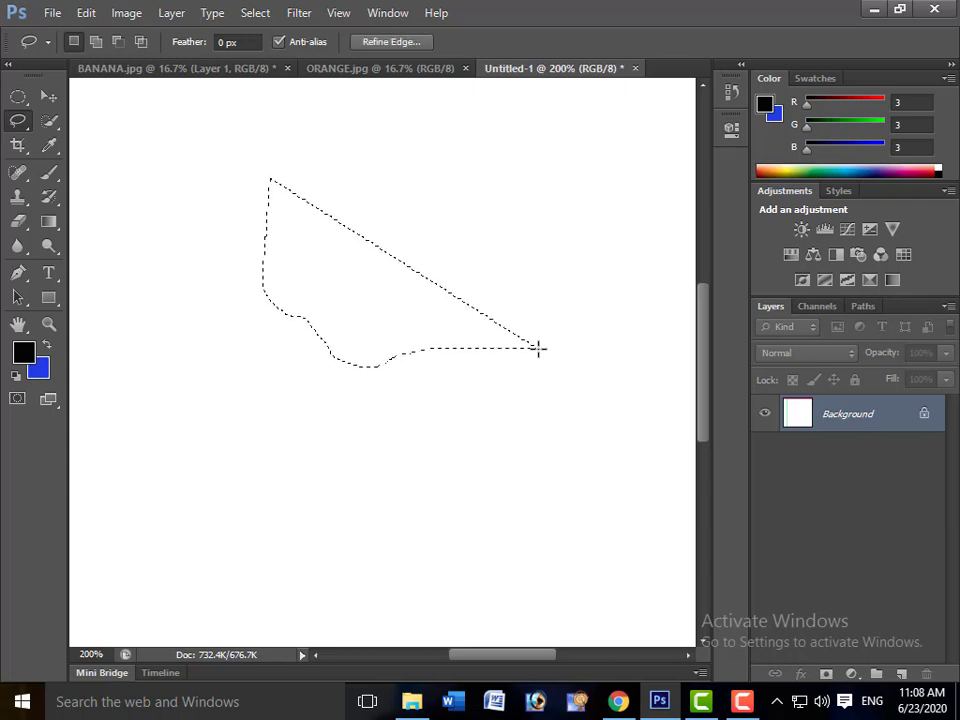
key("ctrl+d")
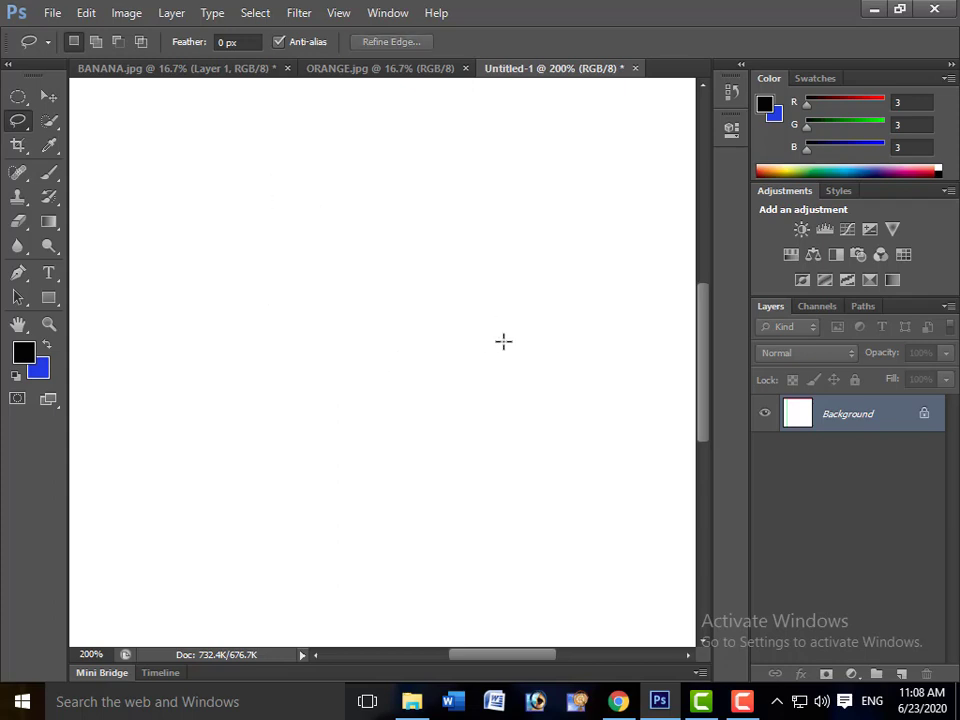
- Outline a zigzag, straight-sided selection with ten corners using the Polygonal Lasso tool, and deselect it
right_click(17, 121)
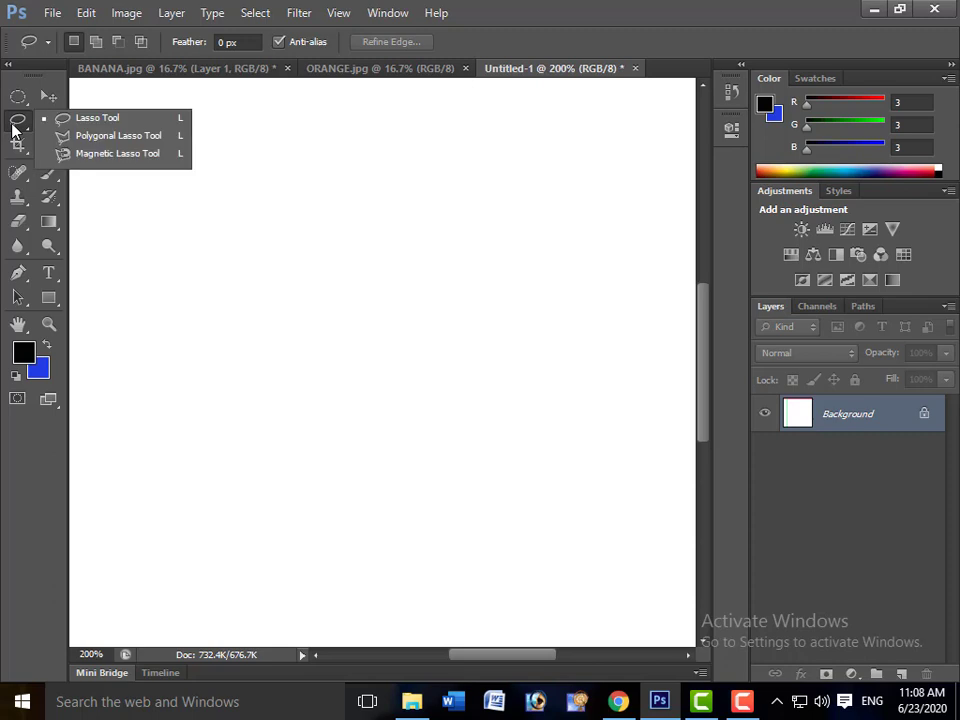
left_click(98, 140)
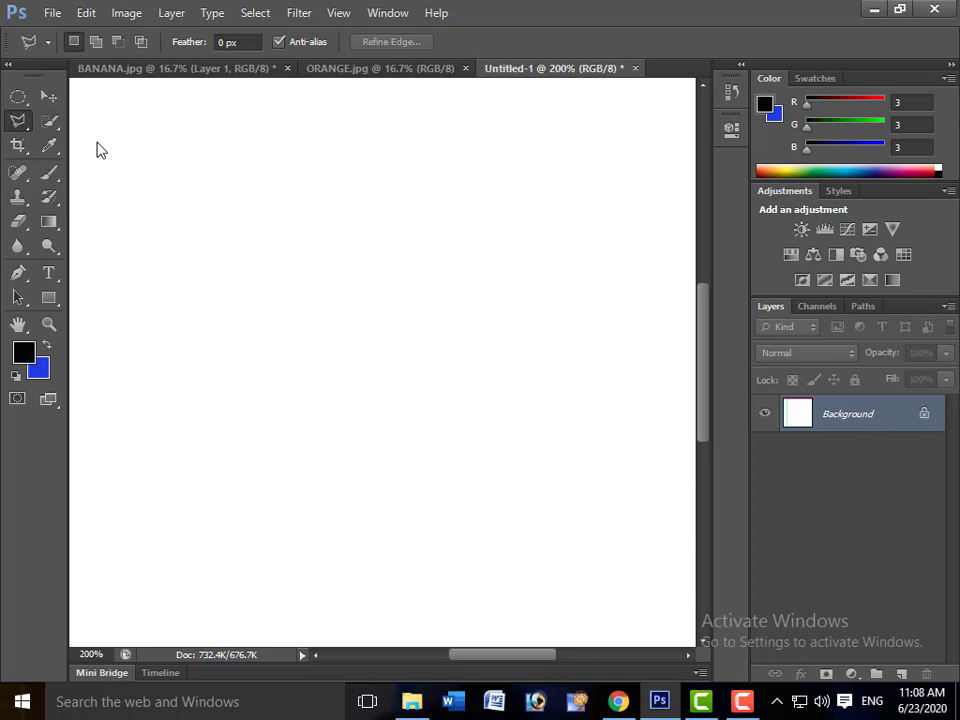
left_click(265, 153)
left_click(203, 260)
left_click(331, 286)
left_click(319, 367)
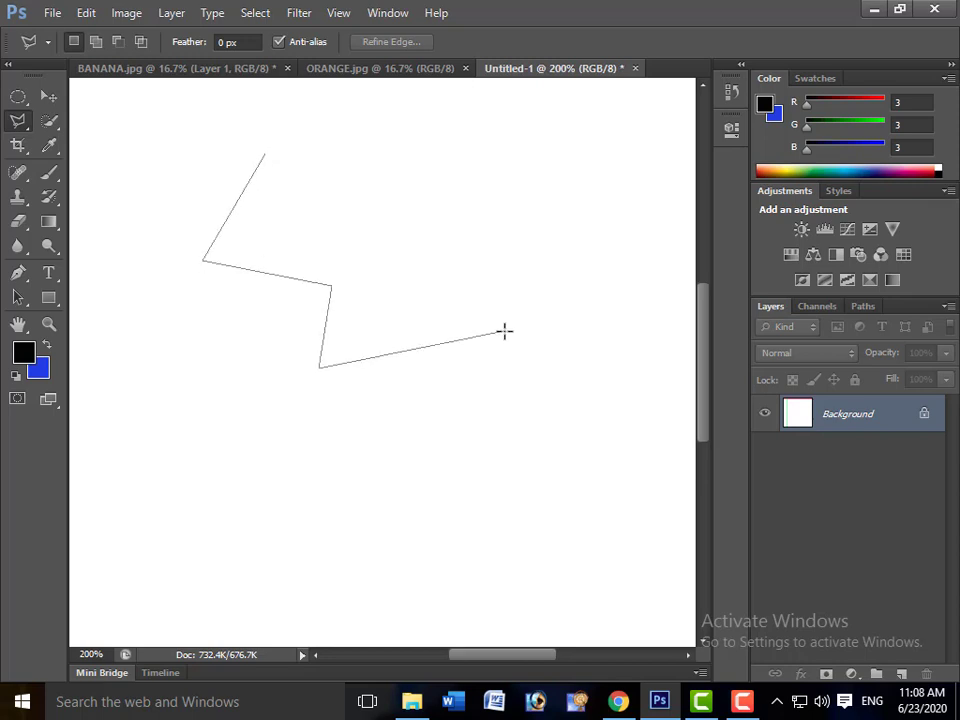
left_click(504, 330)
left_click(493, 221)
left_click(417, 221)
left_click(437, 155)
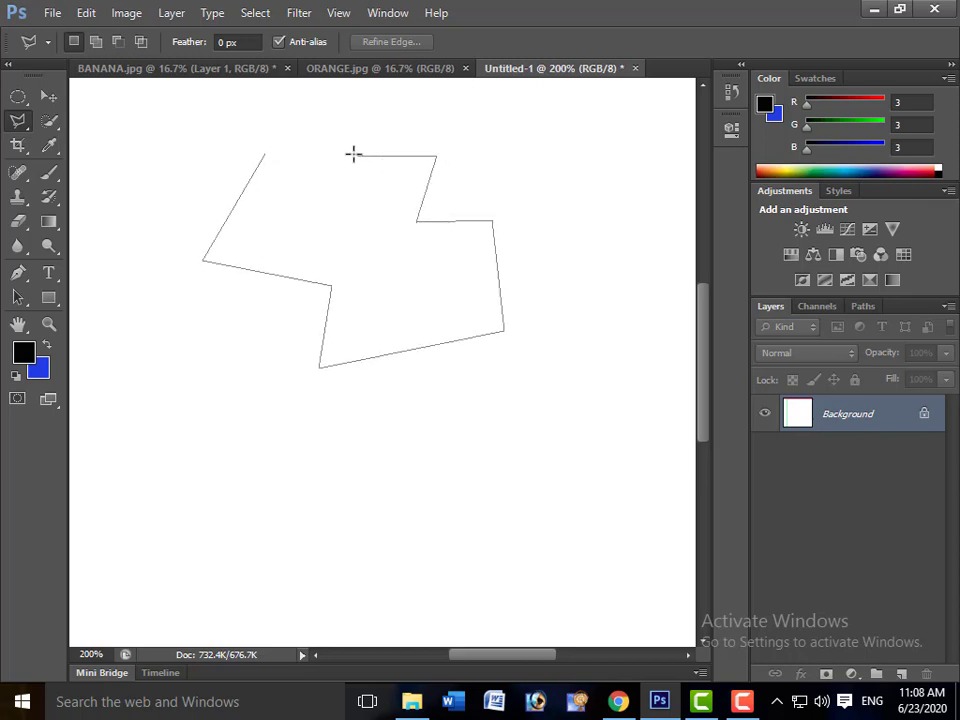
left_click(355, 155)
double_click(300, 96)
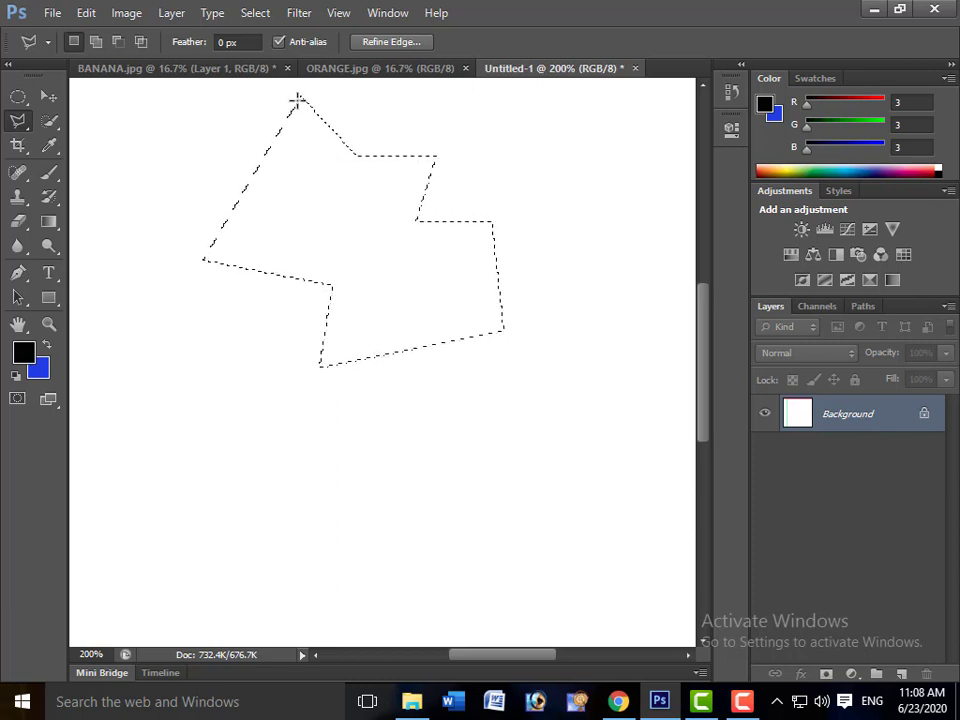
key("ctrl+d")
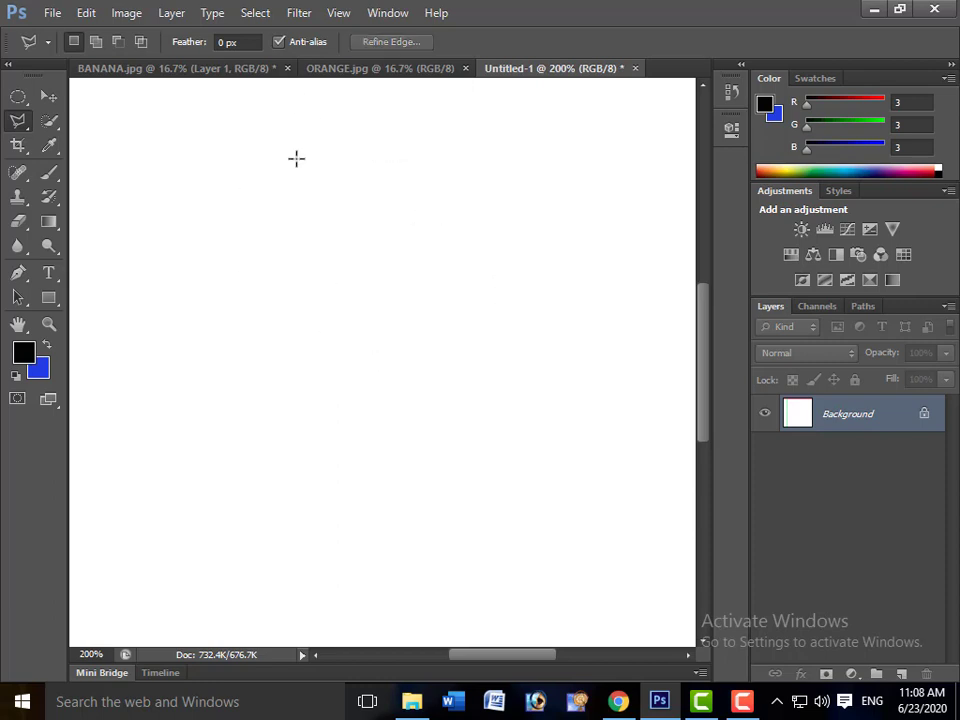
- Outline a triangular selection with the Polygonal Lasso tool, and deselect it
left_click(294, 143)
left_click(212, 314)
double_click(404, 399)
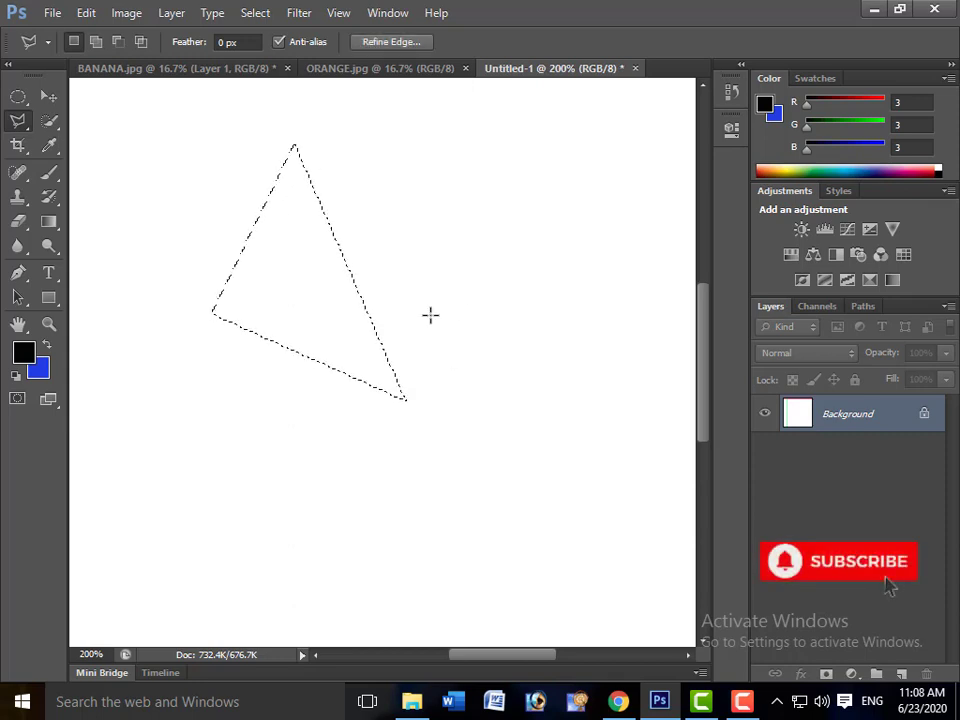
key("ctrl+d")
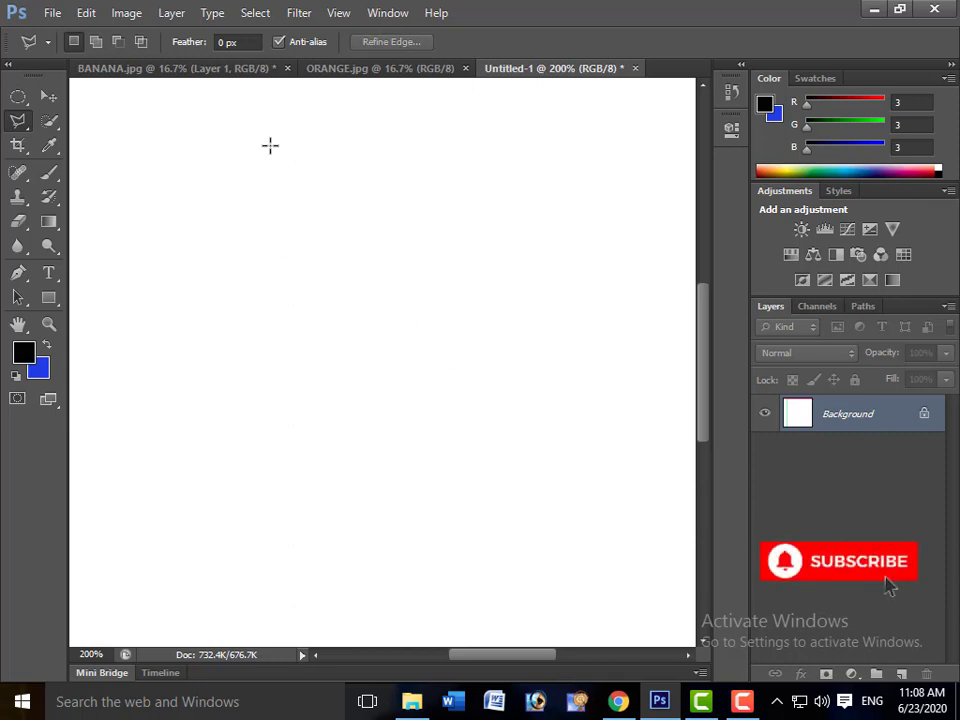
- Start an outline with three corners using the Polygonal Lasso tool, and cancel it before closing the shape
left_click(276, 130)
left_click(154, 357)
left_click(535, 447)
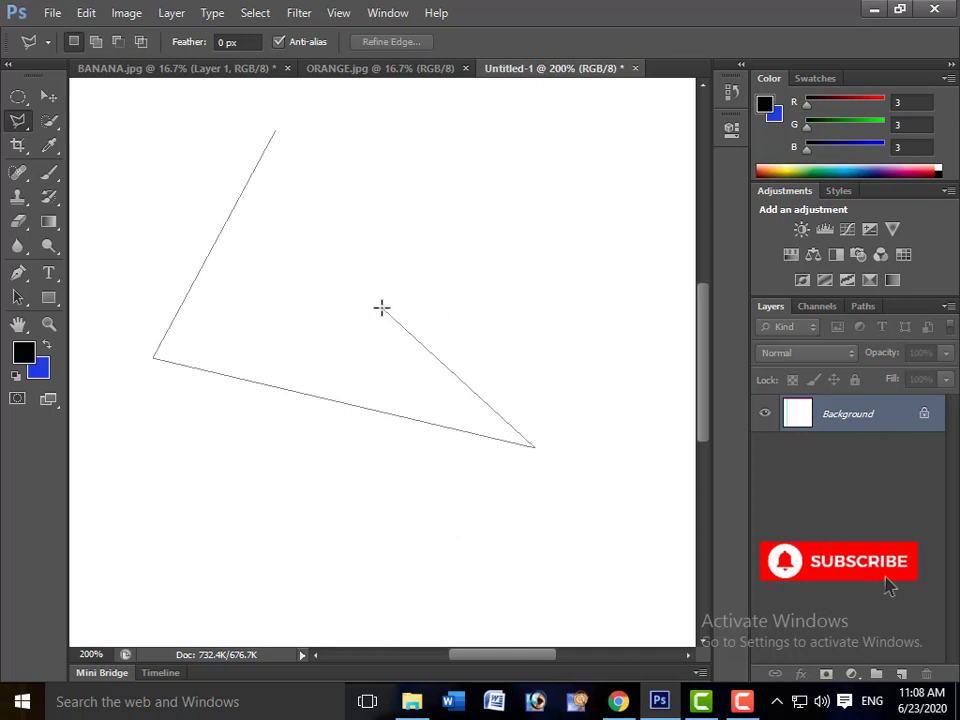
key("Escape")
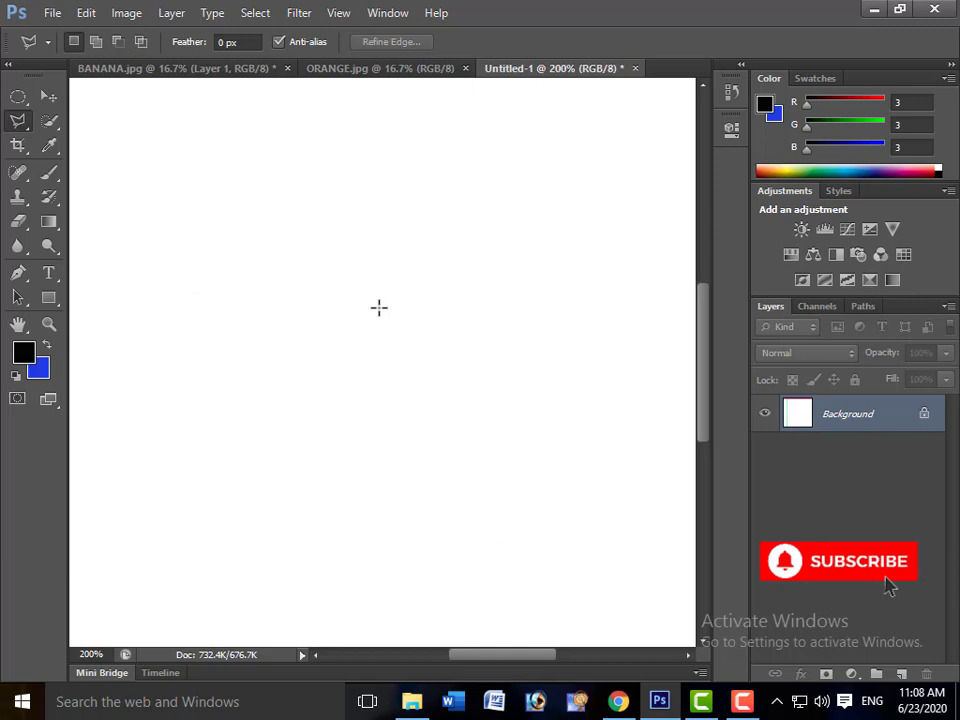
- Outline a four-sided selection in the middle of the canvas with the Polygonal Lasso tool, and deselect it
left_click(275, 163)
left_click(258, 321)
left_click(495, 366)
double_click(551, 253)
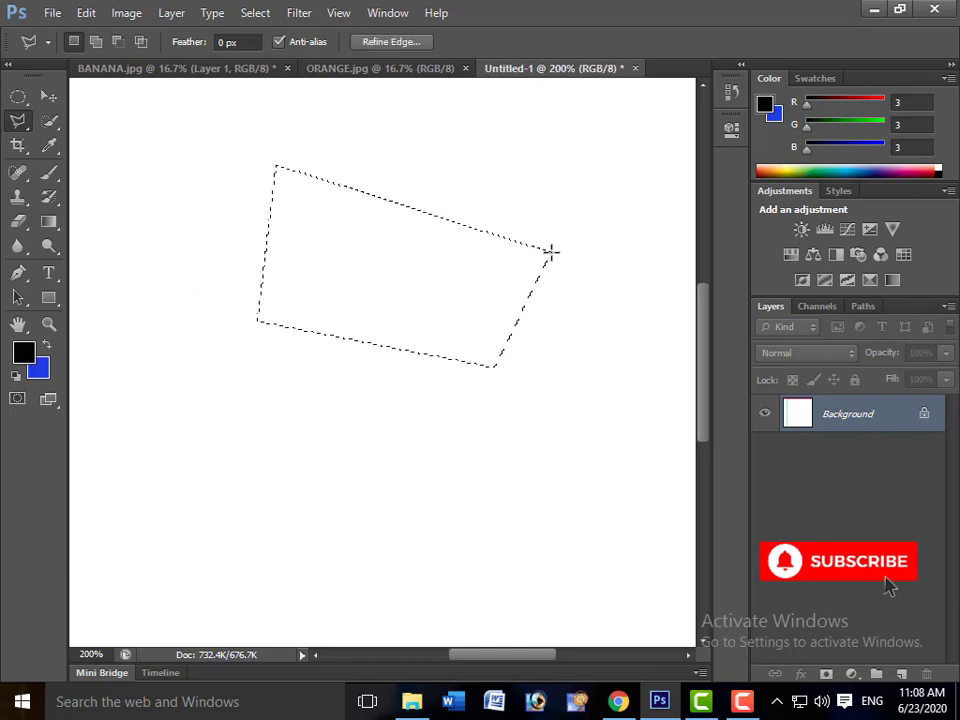
key("ctrl+d")
- Place three corners of a new polygonal lasso outline and remove them one at a time
left_click(413, 188)
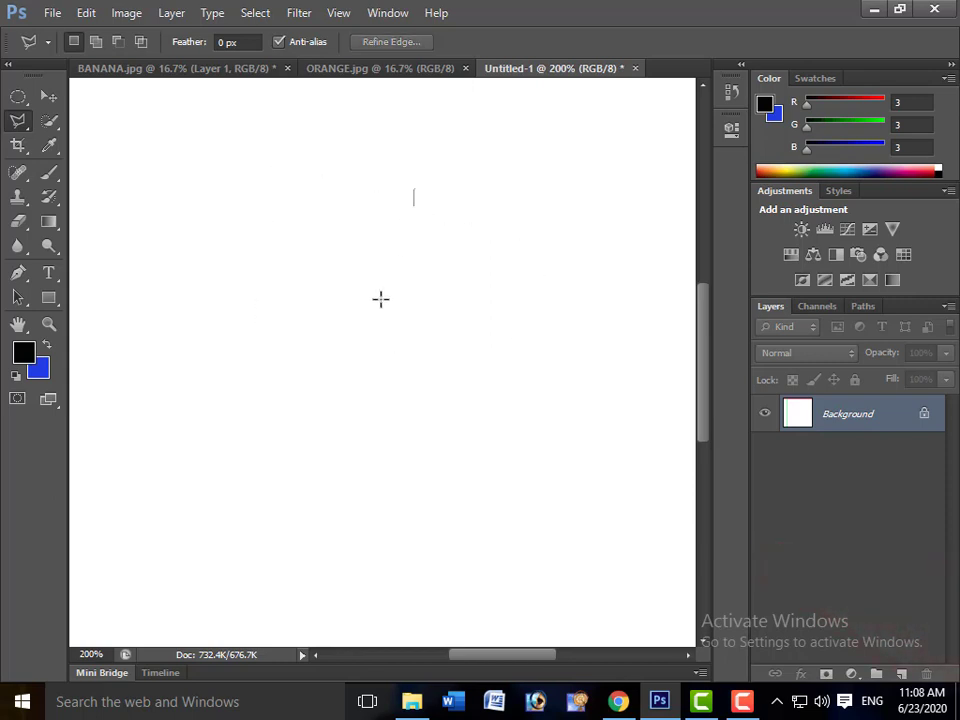
left_click(335, 346)
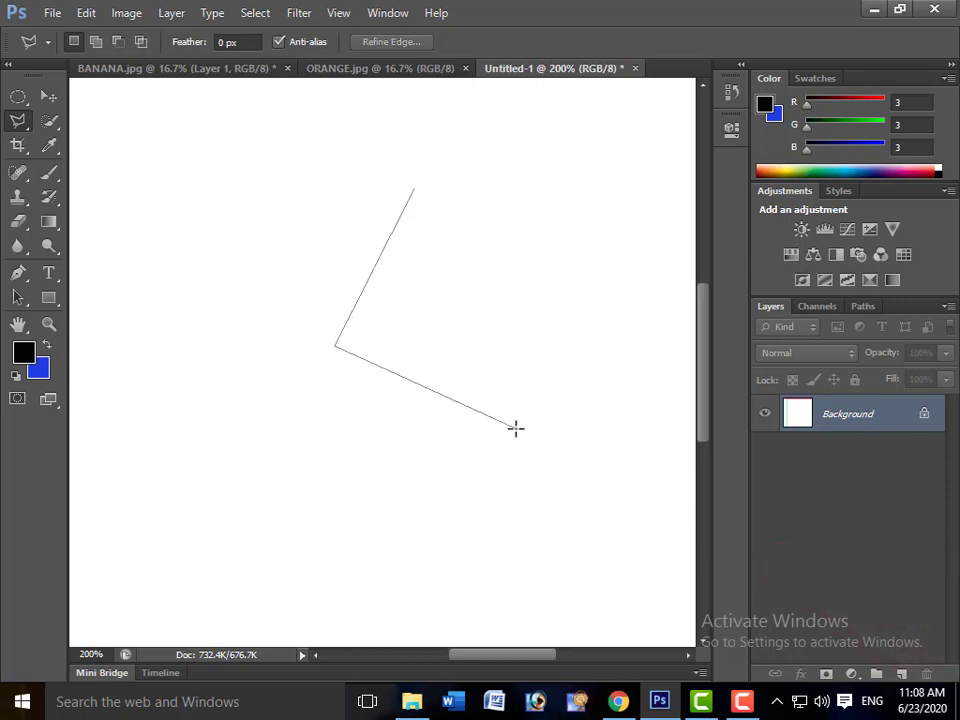
left_click(515, 428)
key("BackSpace")
key("BackSpace")
key("BackSpace")
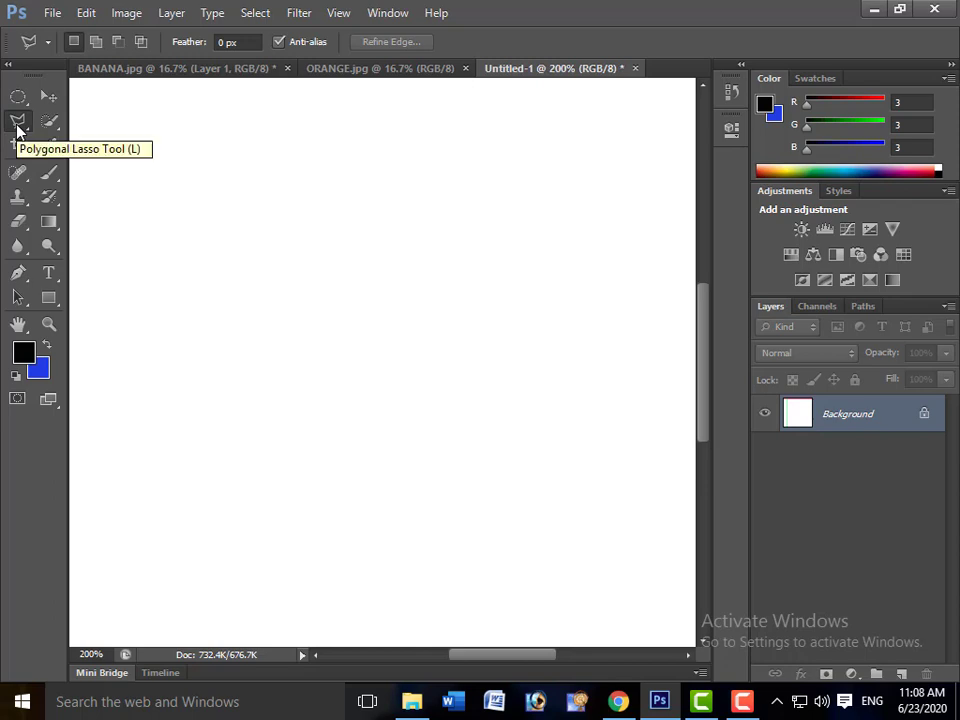
right_click(17, 128)
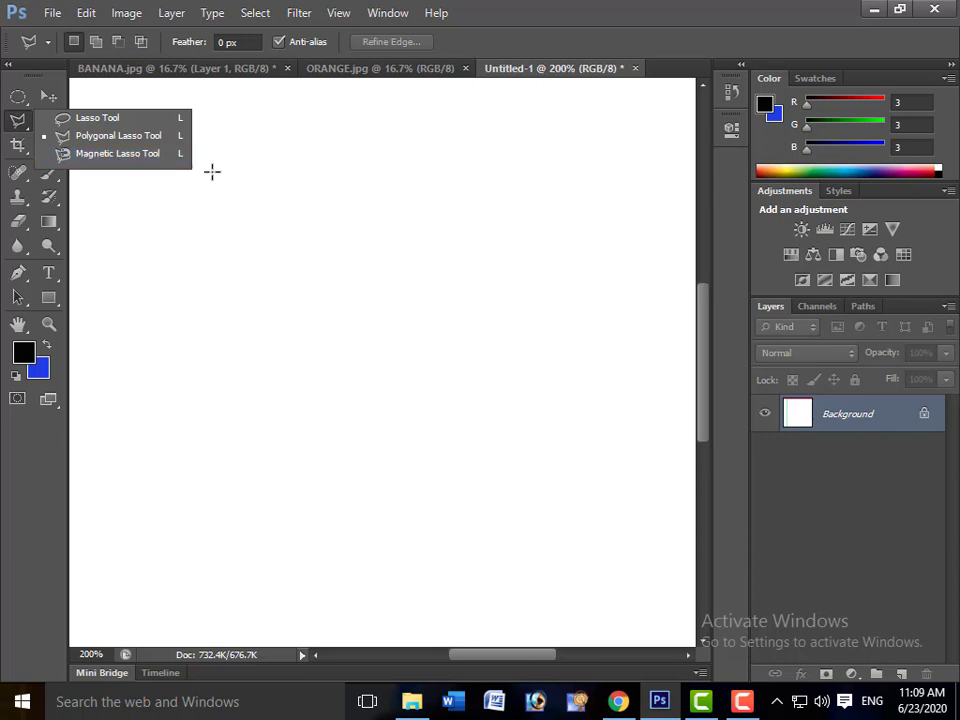
left_click(287, 248)
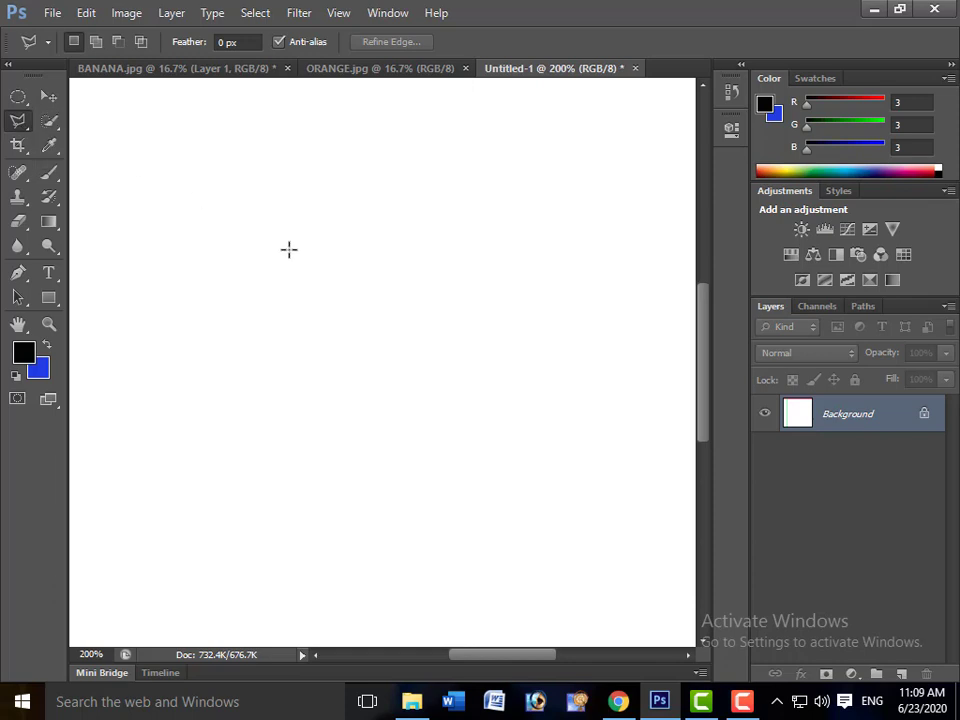
key("Escape")
- Open the BUILDING image from the desktop's CS6 folder in Photoshop and convert its Background into a regular layer named Layer 0
key("alt+Tab")
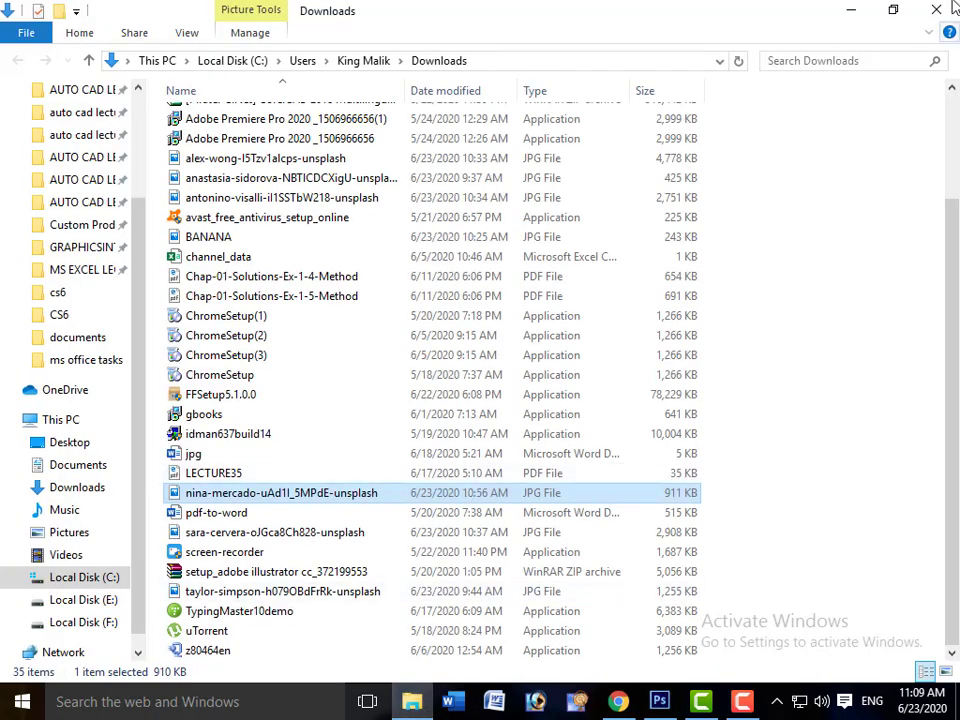
left_click(851, 10)
left_click(868, 9)
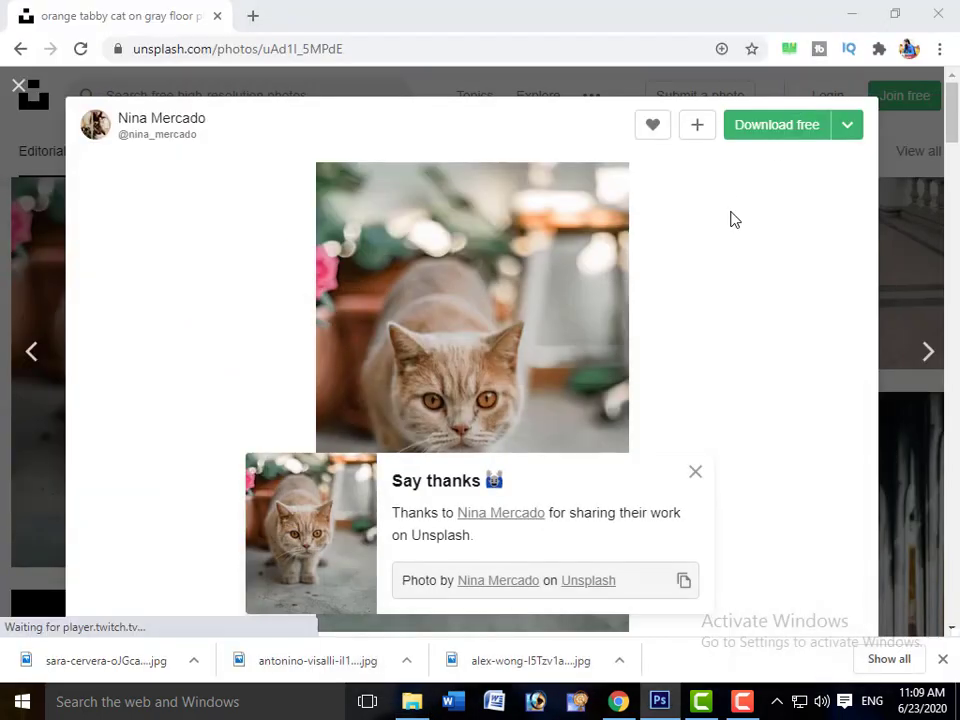
left_click(849, 17)
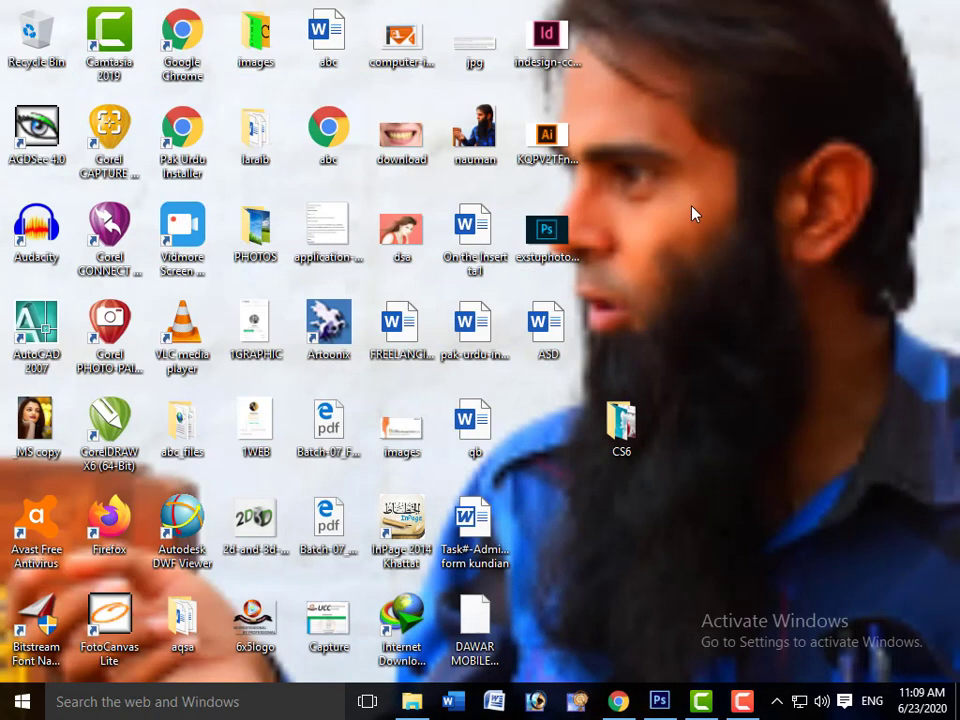
double_click(622, 430)
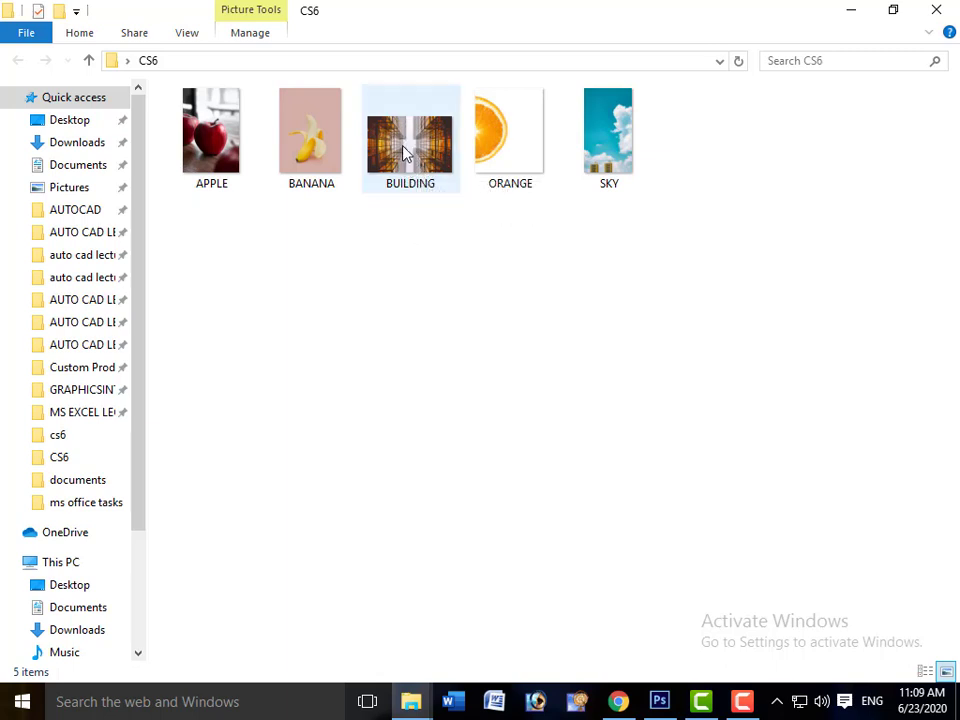
left_click_drag(404, 152, 506, 30)
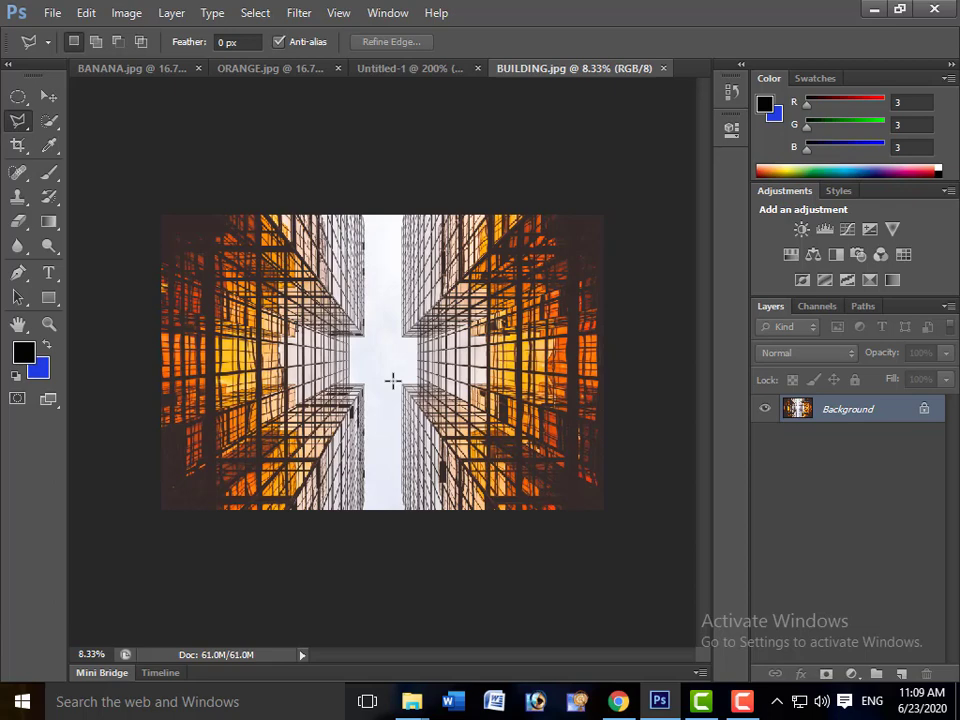
double_click(842, 410)
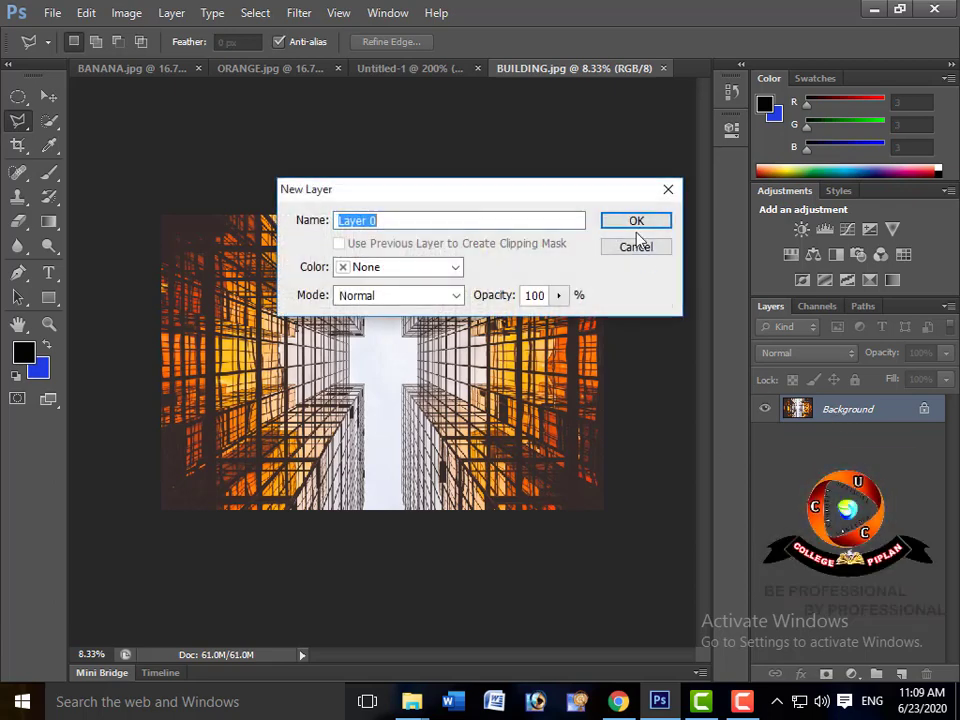
left_click(628, 222)
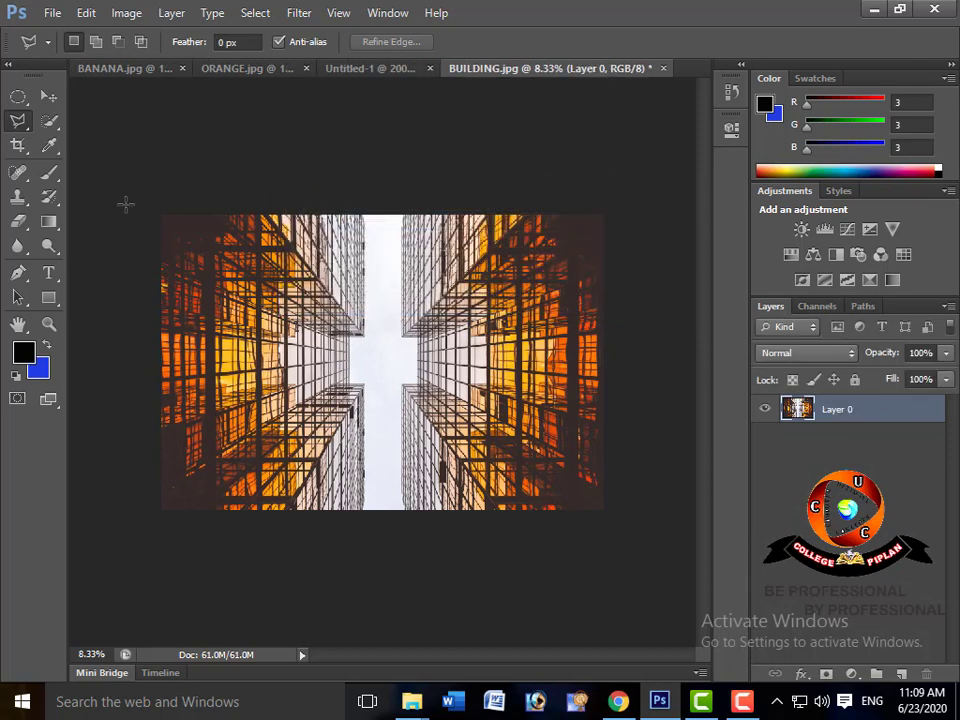
- Outline the right-hand building's inner edge with the Polygonal Lasso tool, close the outline diagonally across the building, and deselect it
right_click(18, 122)
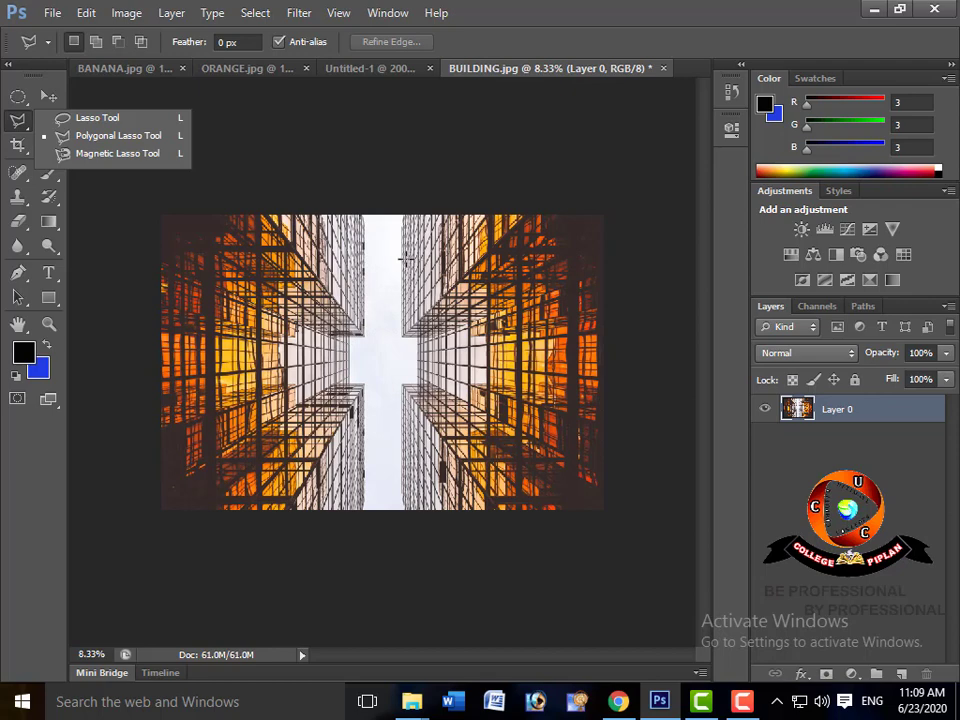
left_click(131, 137)
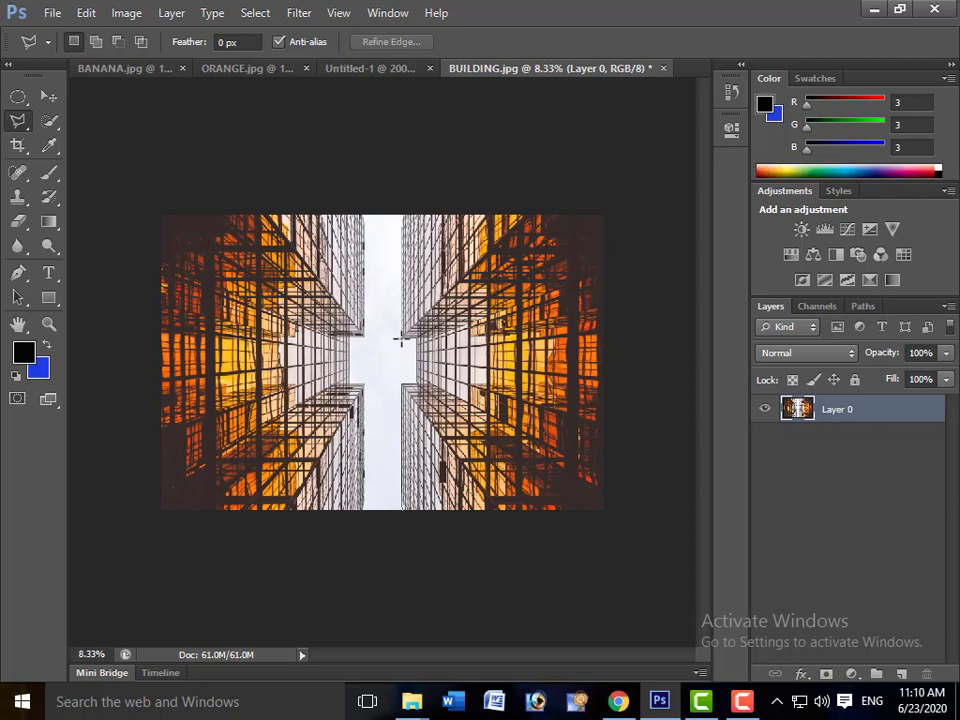
left_click(403, 211)
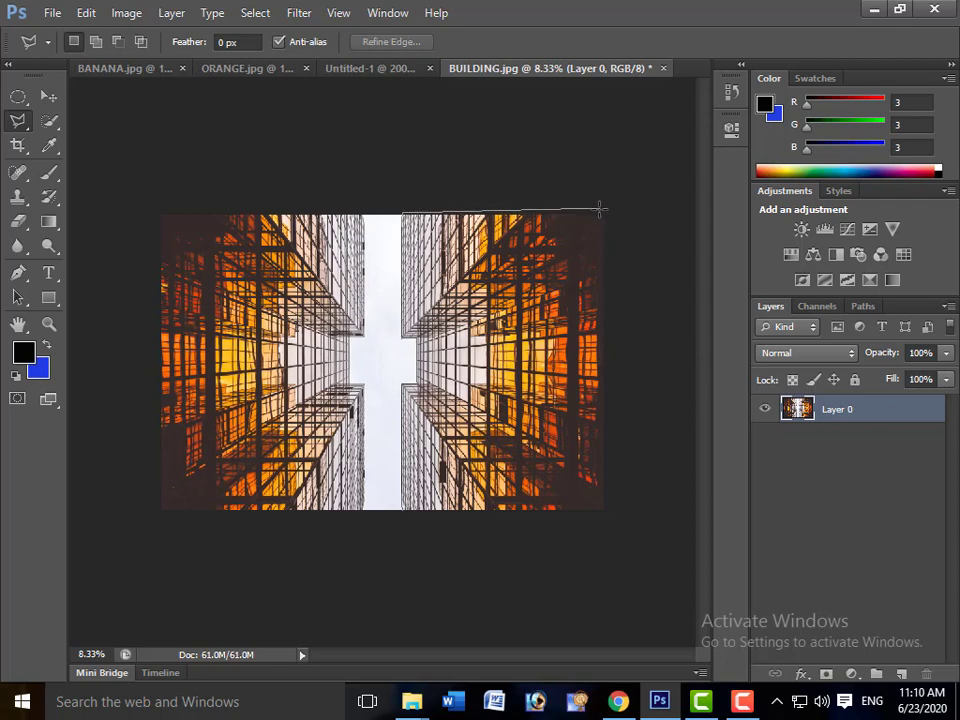
left_click(601, 210)
double_click(403, 508)
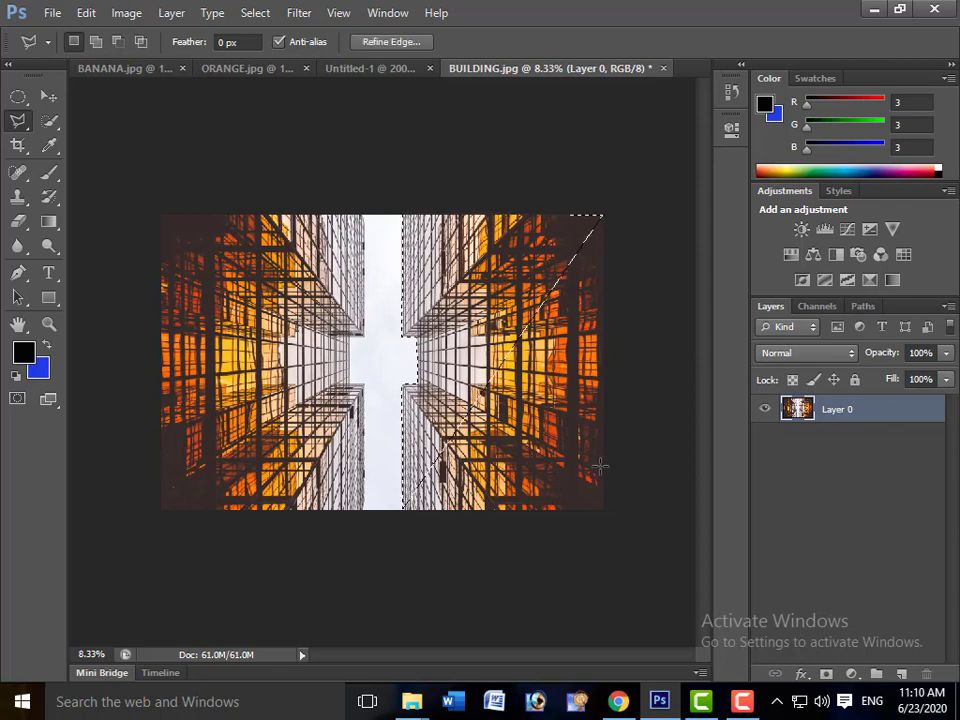
key("ctrl+d")
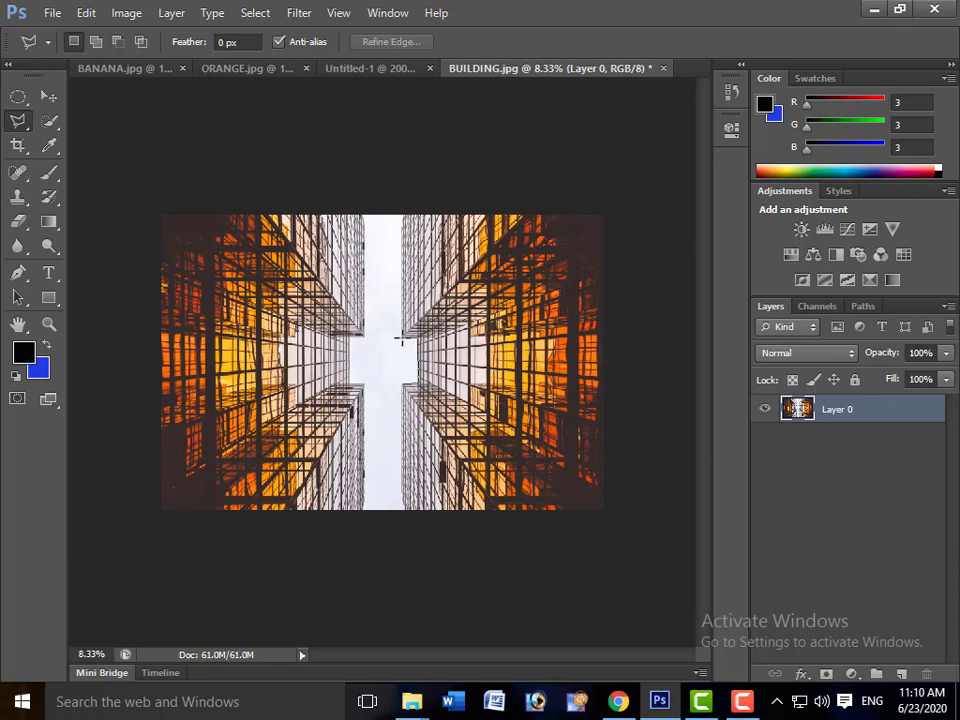
- Select the entire right-hand building with the Polygonal Lasso tool, following its stepped inner edge and passing outside the image's outer corners
left_click(404, 213)
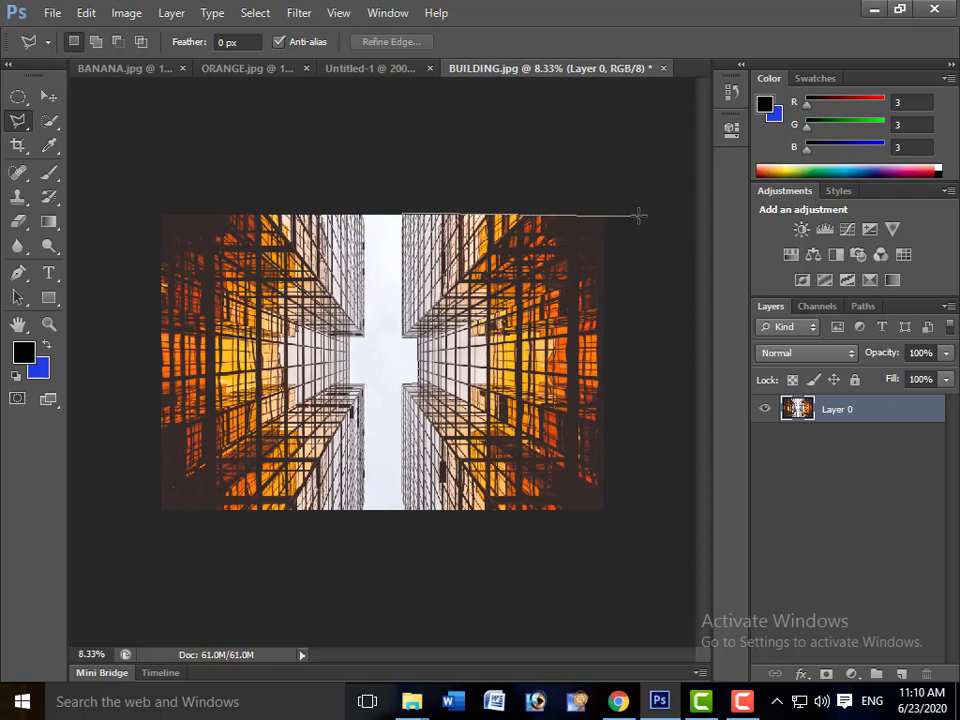
left_click(645, 214)
left_click(620, 552)
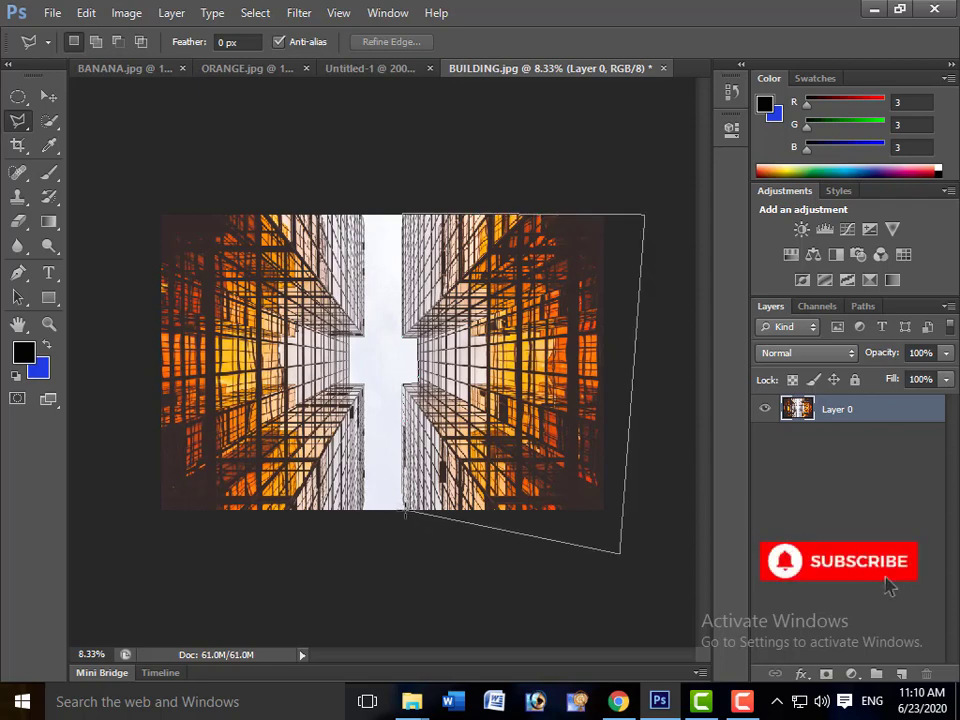
double_click(405, 512)
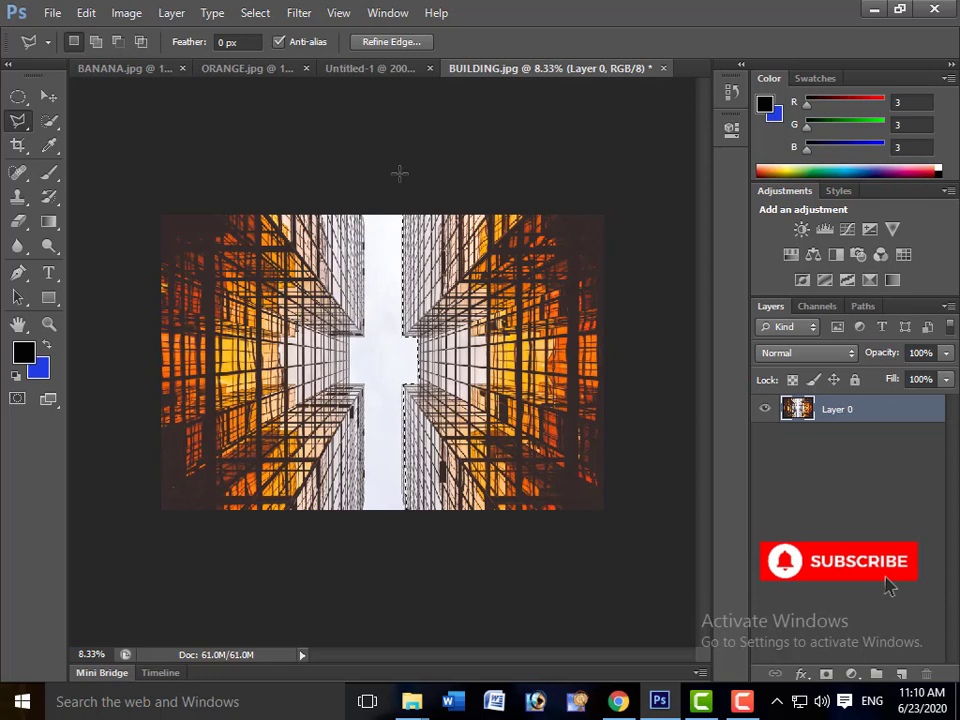
- Copy the selected building into the Untitled-1 document as a new layer
left_click(386, 69)
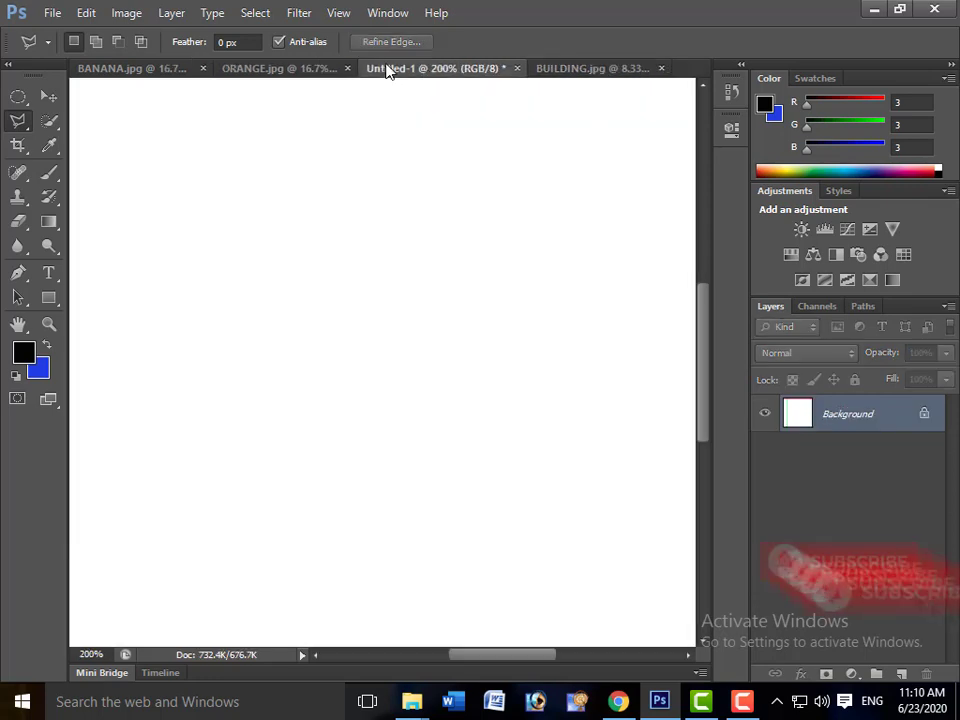
key("ctrl+v")
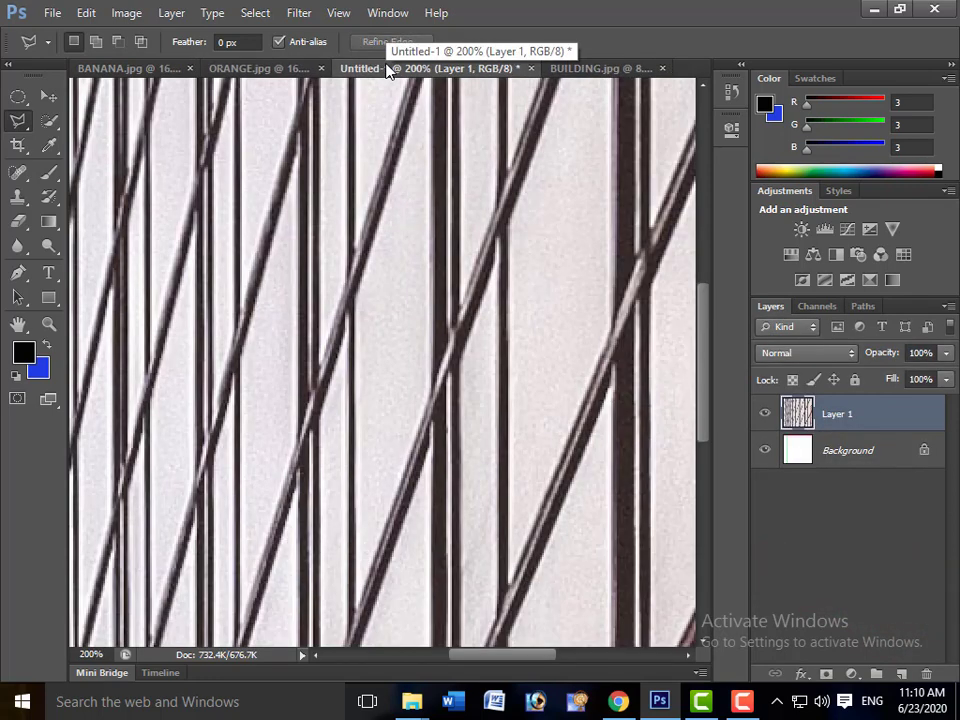
key("ctrl+minus")
key("ctrl+minus")
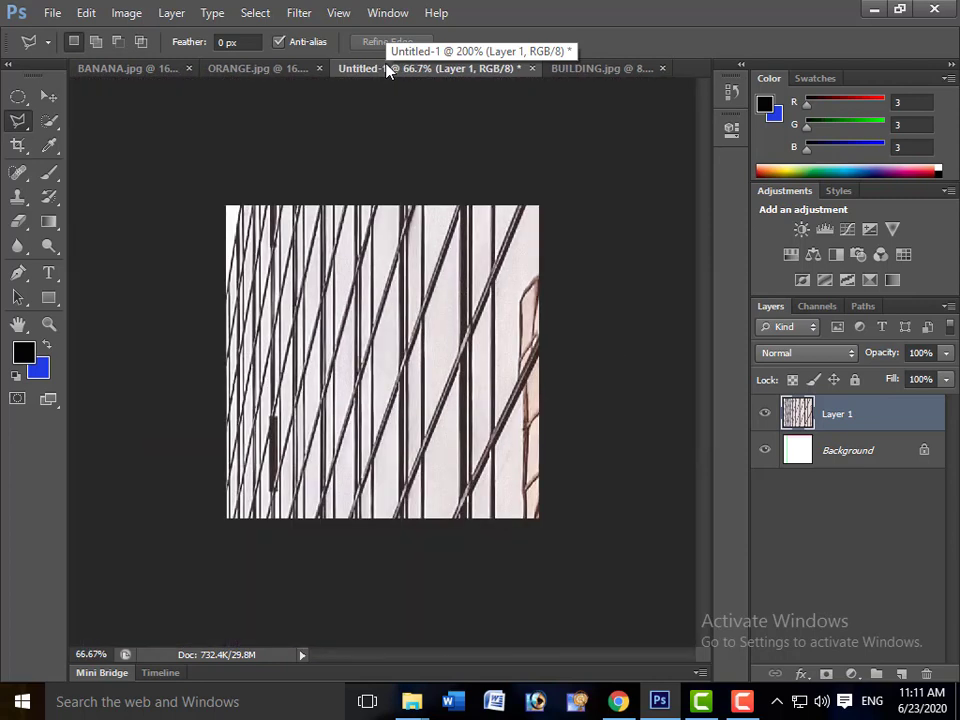
key("ctrl+minus")
key("ctrl+minus")
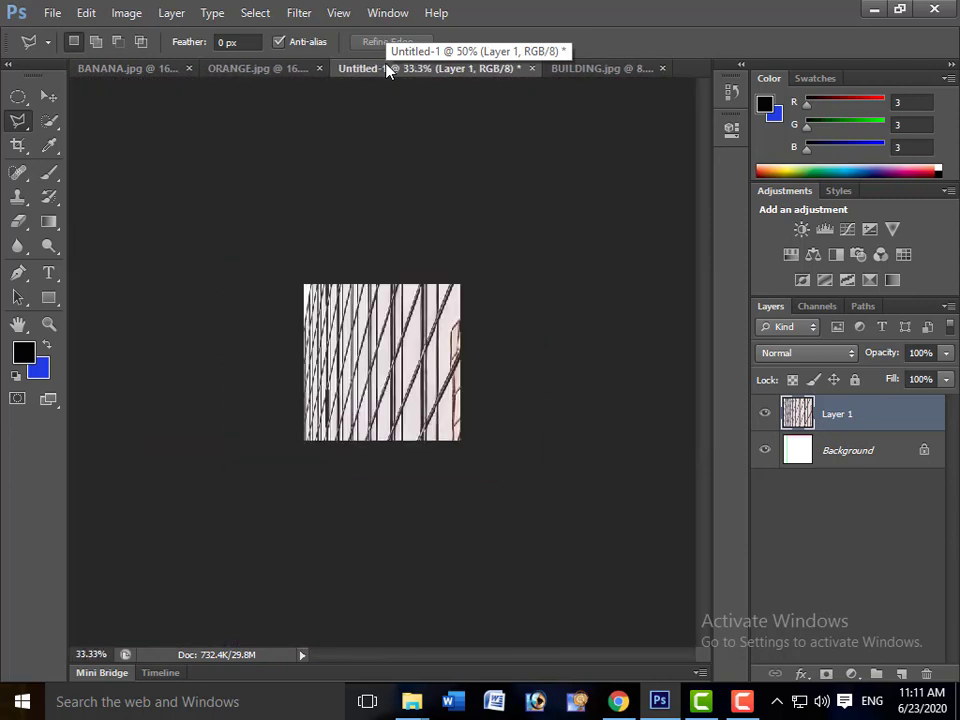
- Scale the pasted building to about 9.2% wide and 9.23% high with Free Transform, and place it in the middle of the canvas
key("ctrl+t")
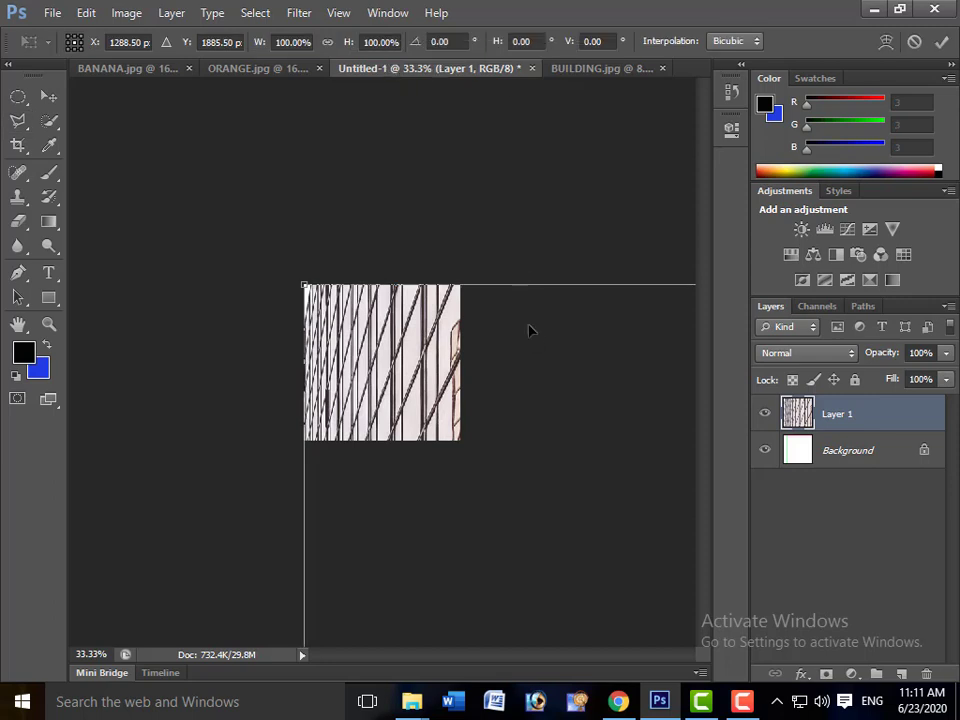
left_click_drag(530, 330, 398, 222)
left_click_drag(587, 326, 516, 294)
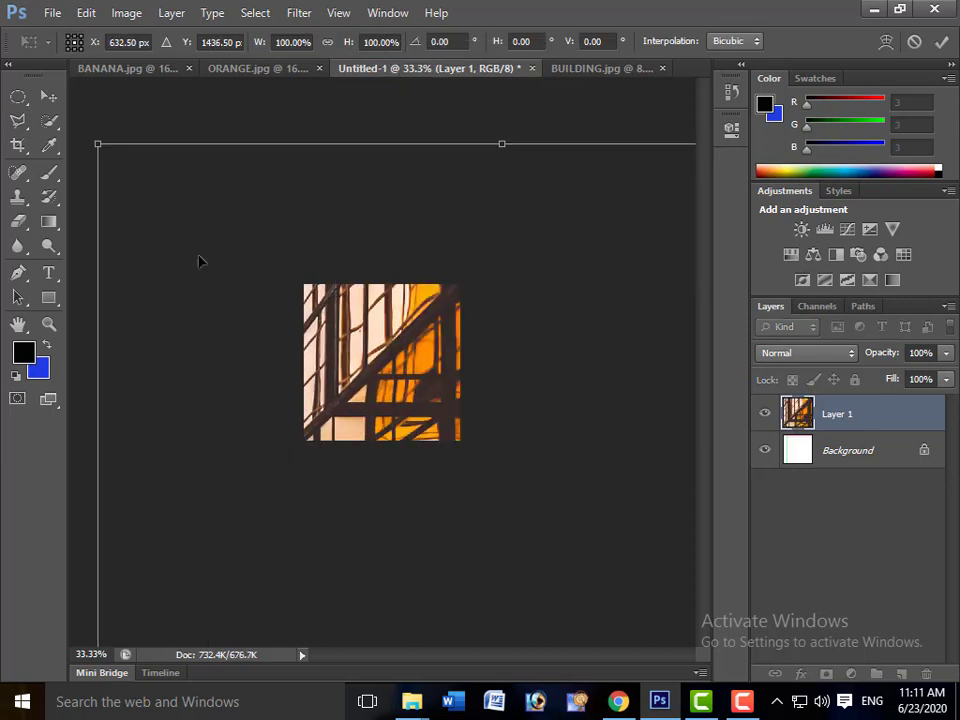
left_click_drag(92, 140, 418, 452)
left_click_drag(586, 517, 321, 219)
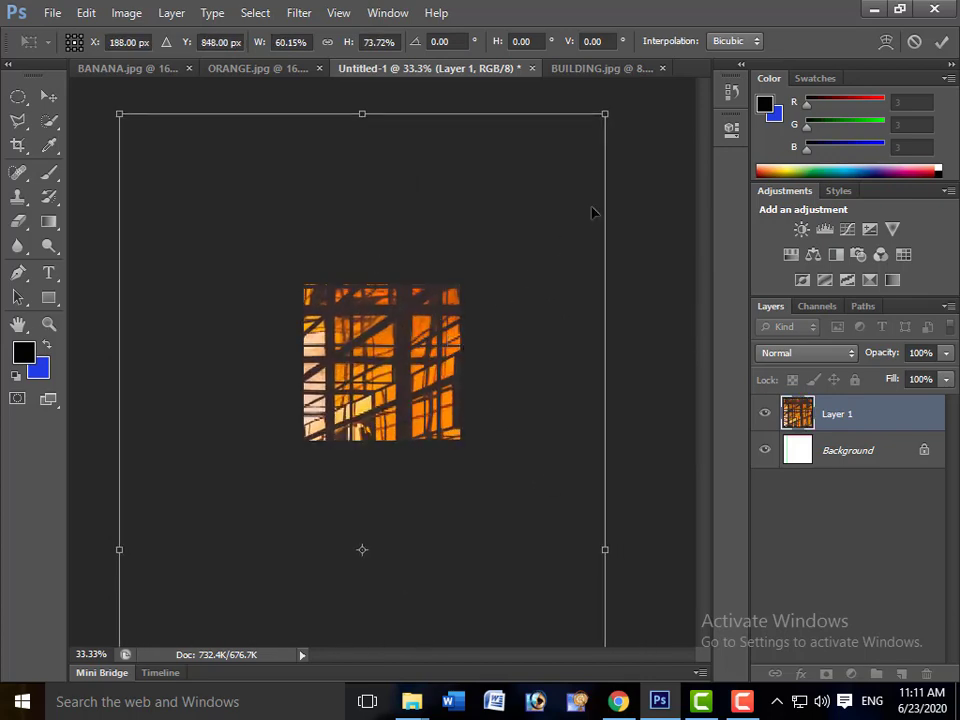
left_click_drag(603, 113, 389, 566)
left_click_drag(354, 609, 376, 328)
left_click_drag(413, 286, 399, 360)
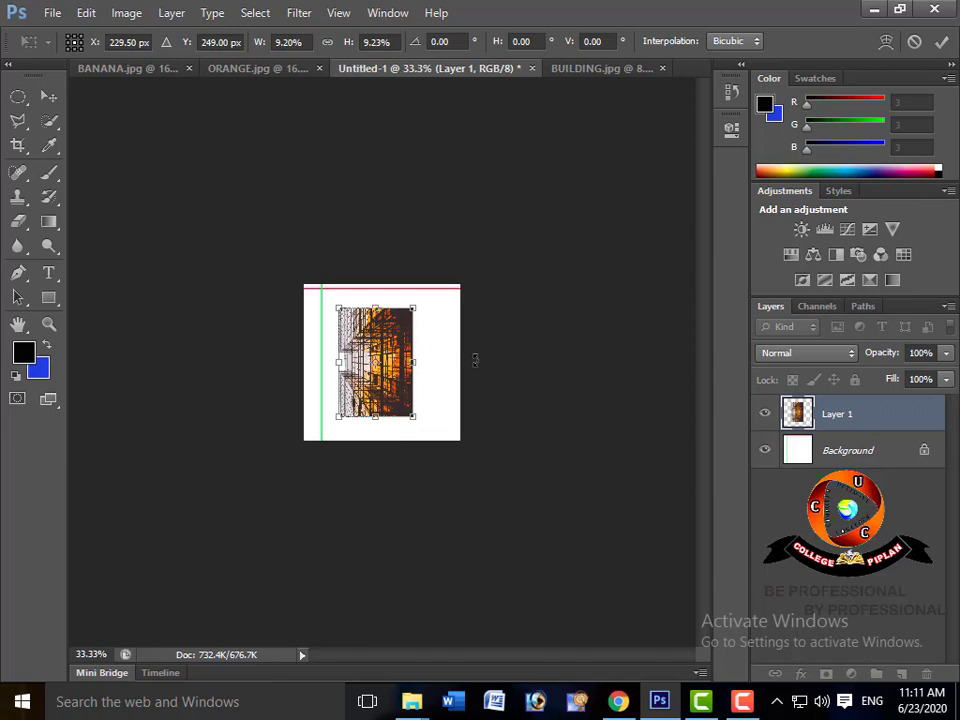
key("Return")
key("l")
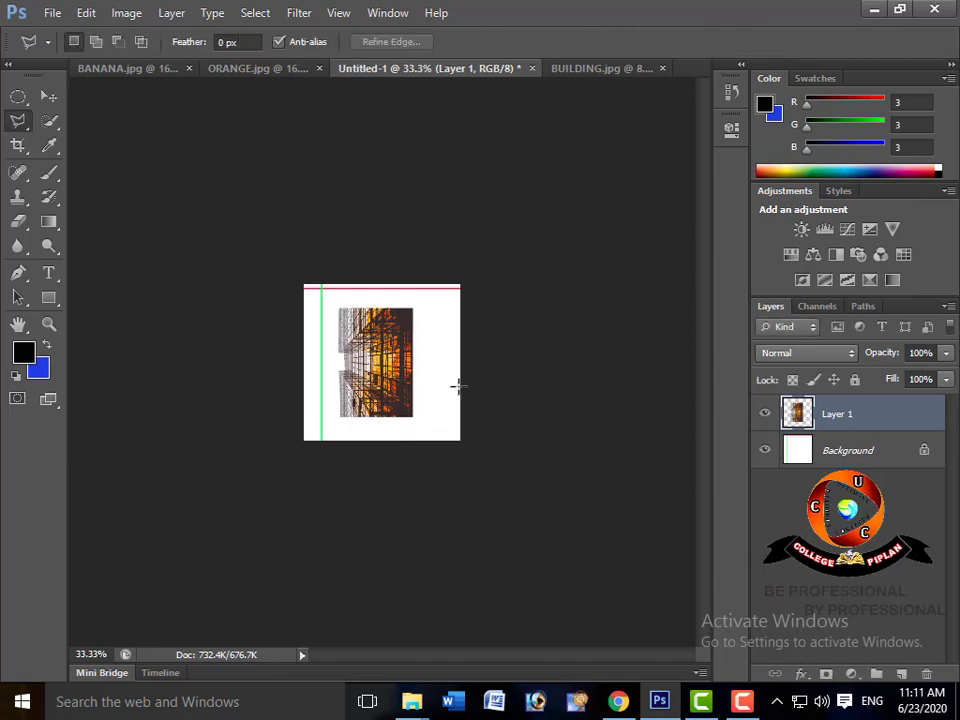
key("ctrl+plus")
key("ctrl+plus")
key("ctrl+plus")
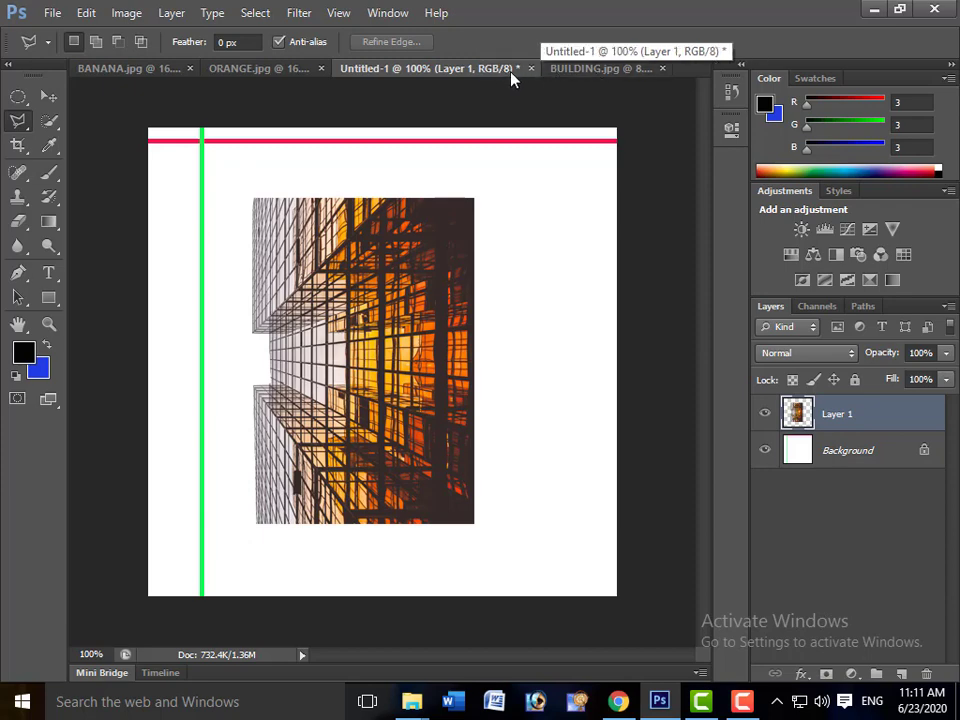
- Undo the building's resize and paste in Untitled-1, and clear the restored four-sided selection
key("ctrl+z")
key("ctrl+alt+z")
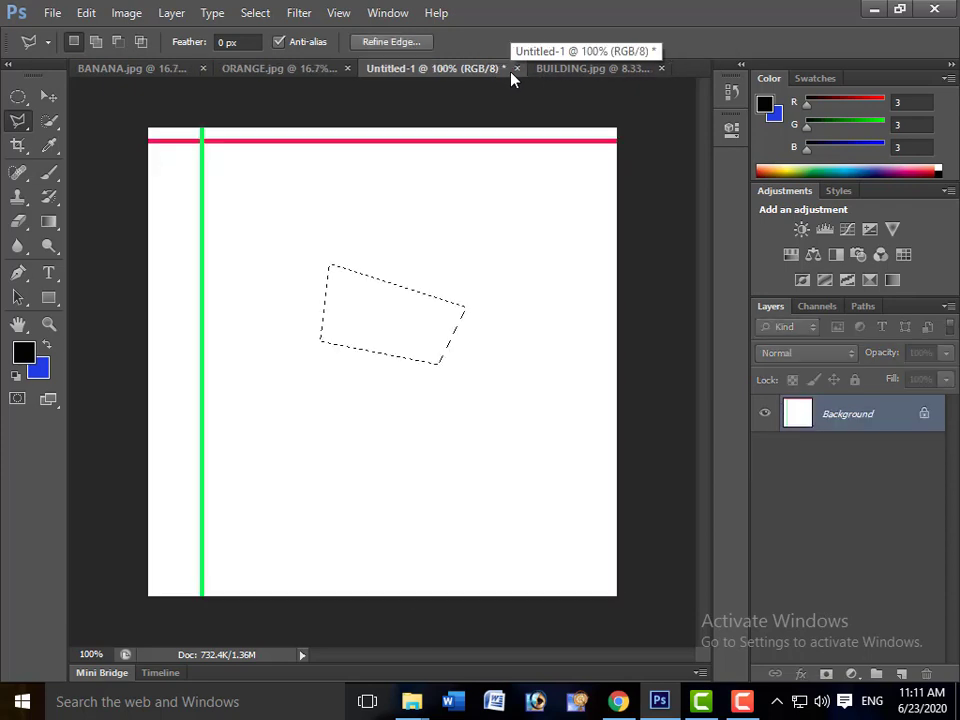
key("ctrl+d")
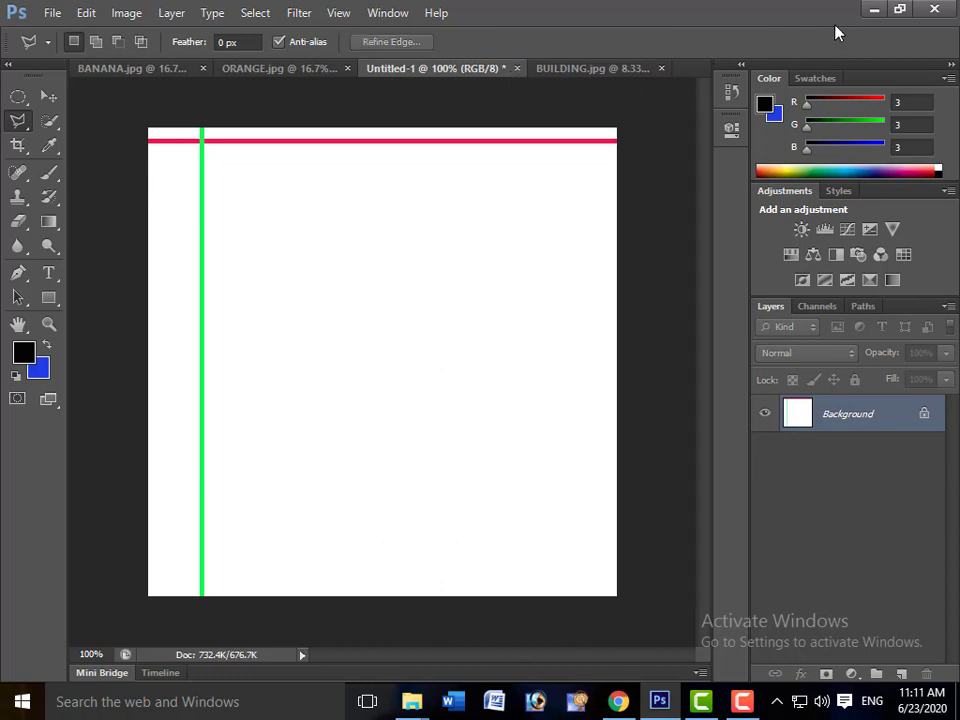
left_click(872, 10)
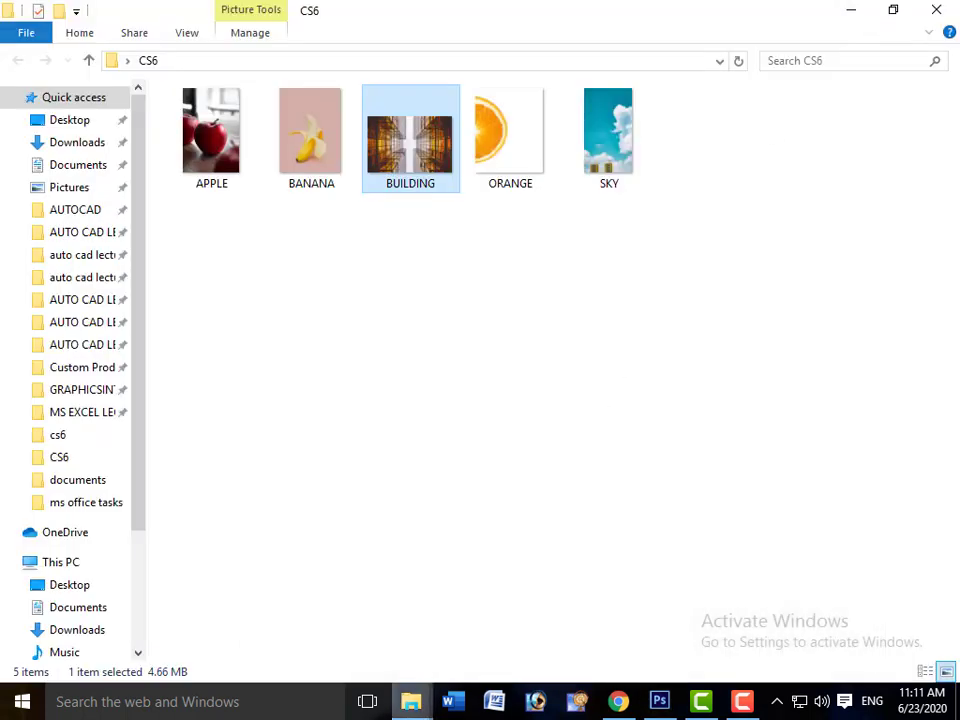
mouse_move(420, 708)
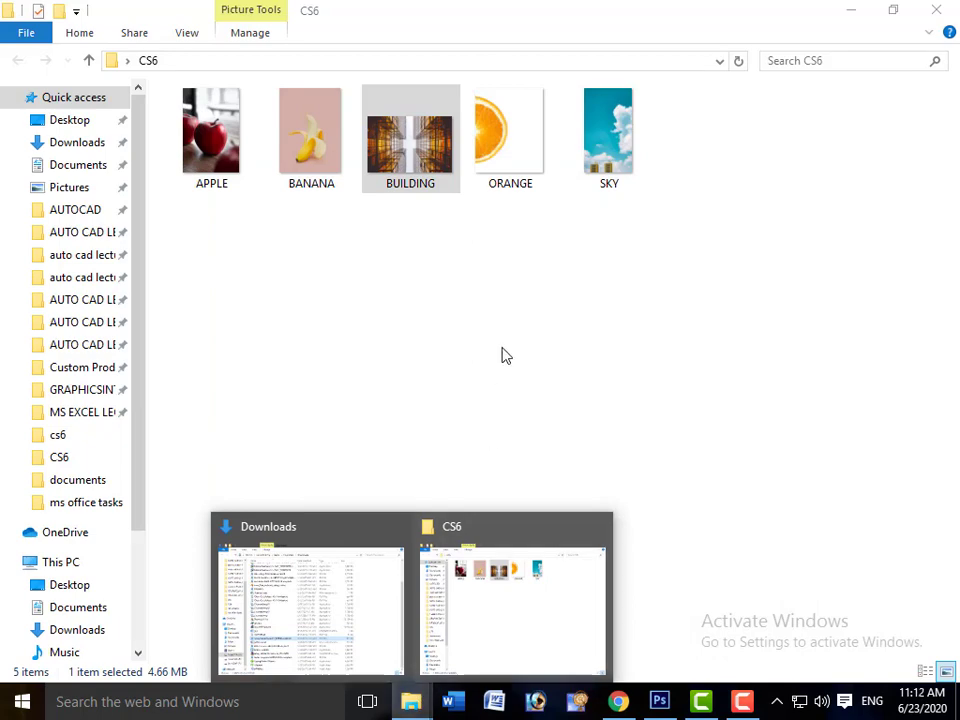
left_click(659, 701)
- In ORANGE.jpg, select the upper arc of the orange's rind with the freehand Lasso tool, tracing its outer and inner edges
left_click(309, 69)
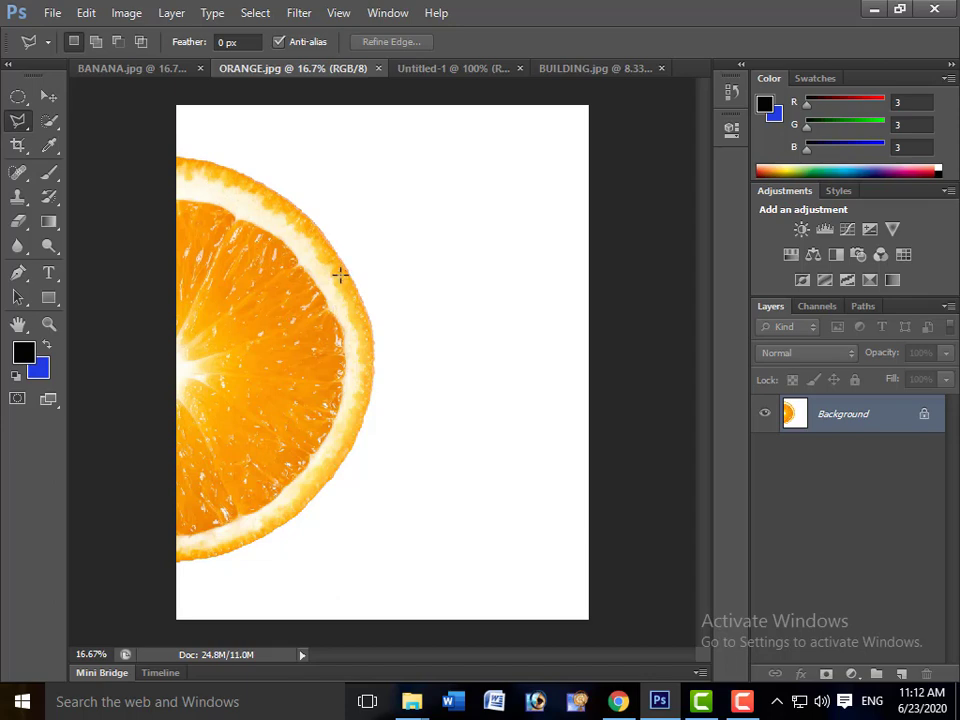
left_click(207, 159)
key("Escape")
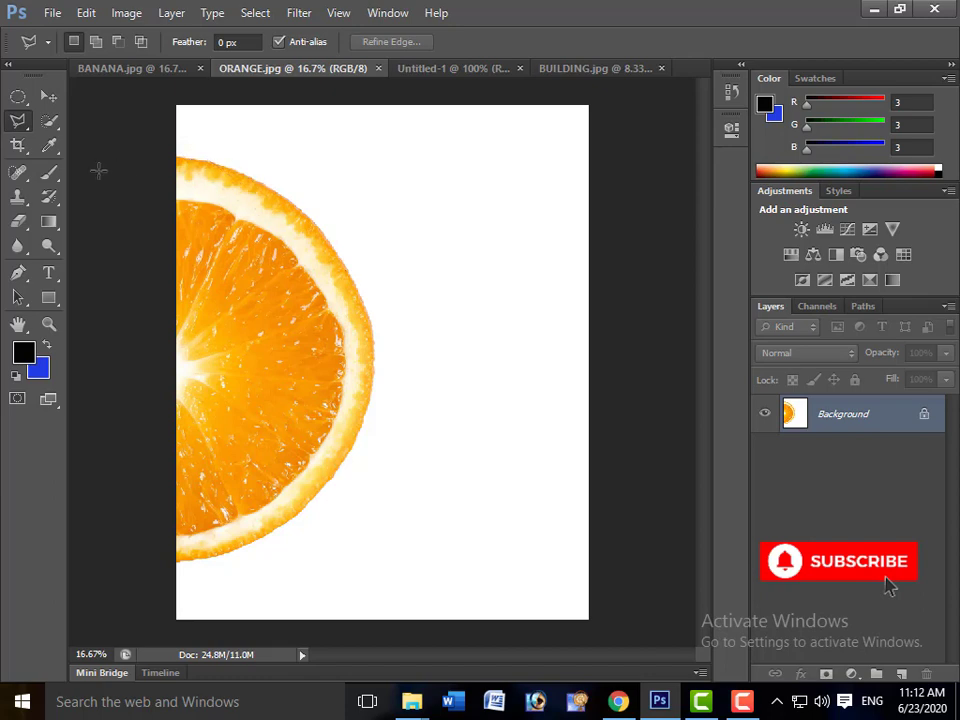
right_click(24, 124)
left_click(65, 121)
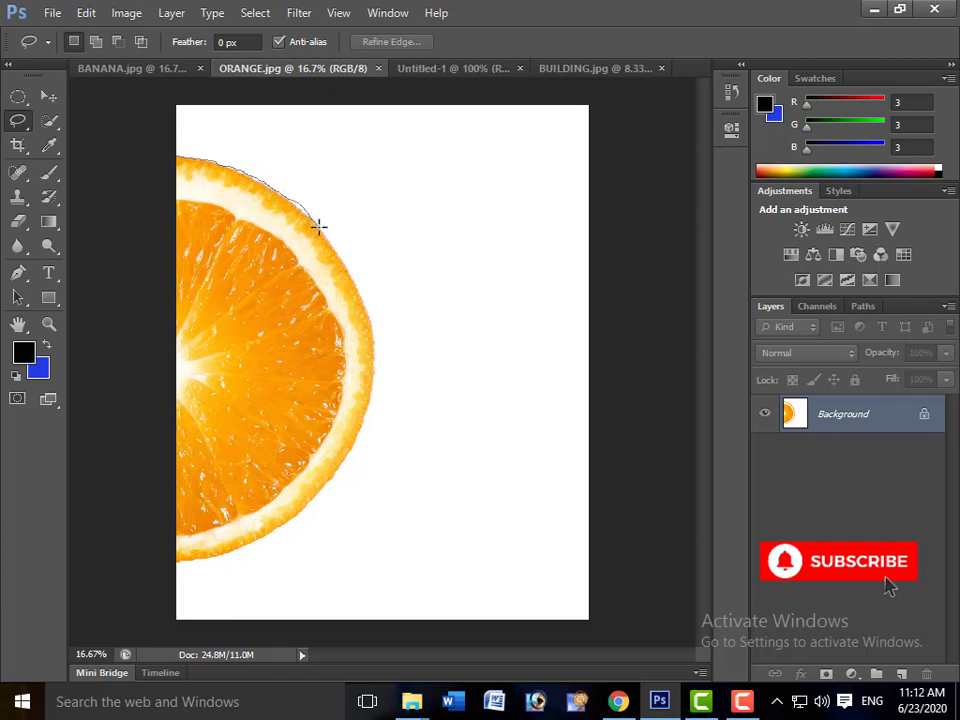
left_click_drag(361, 290, 372, 316)
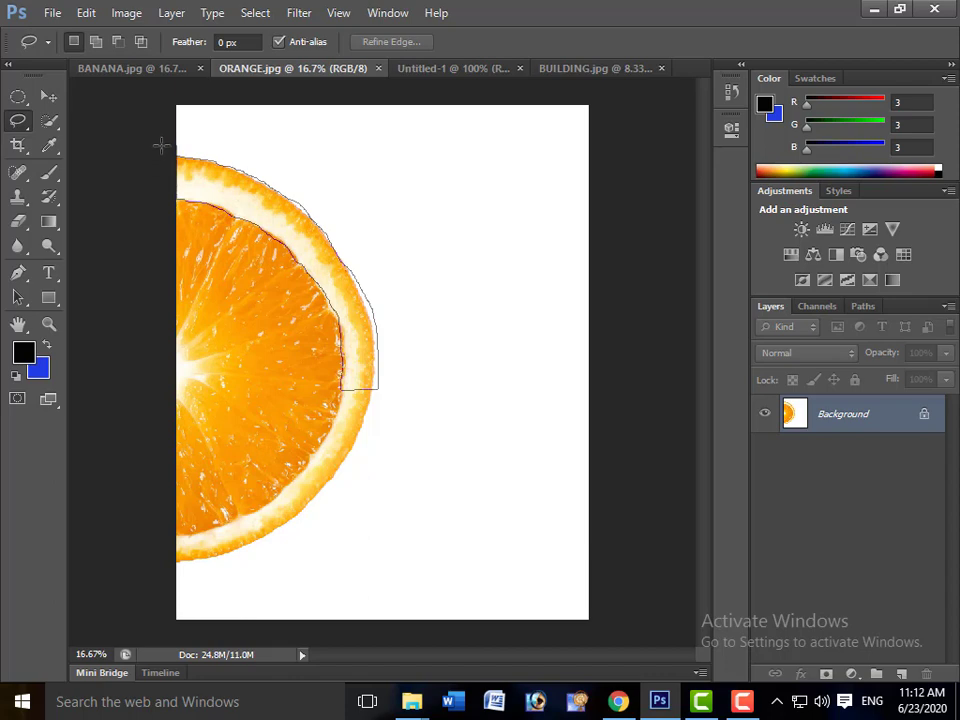
left_click_drag(161, 146, 160, 145)
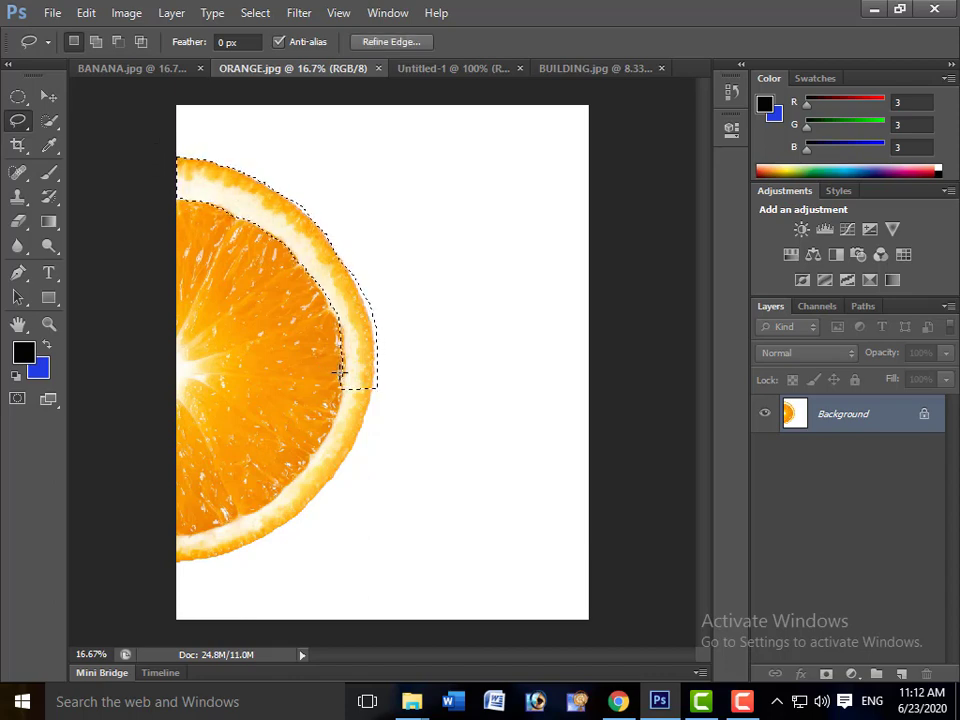
- Subtract the white strip outside the rind's outer edge near the lower end of the lasso selection
key("ctrl+plus")
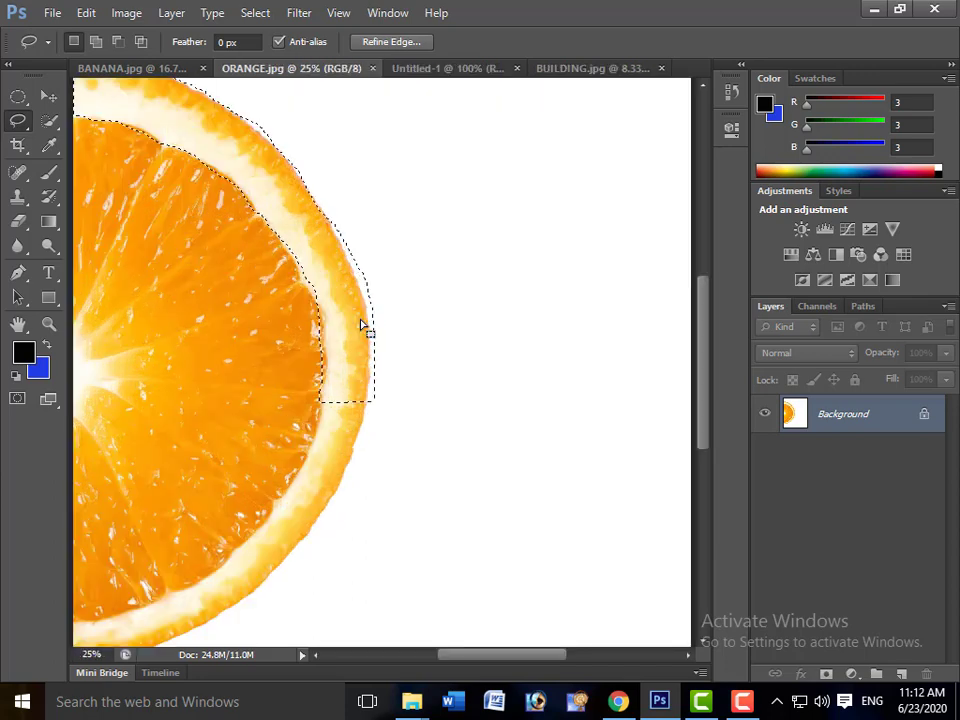
key("ctrl+plus")
key("ctrl+plus")
key("ctrl+plus")
mouse_move(302, 216)
left_mouse_down()
mouse_move(360, 417)
mouse_move(364, 255)
left_mouse_up()
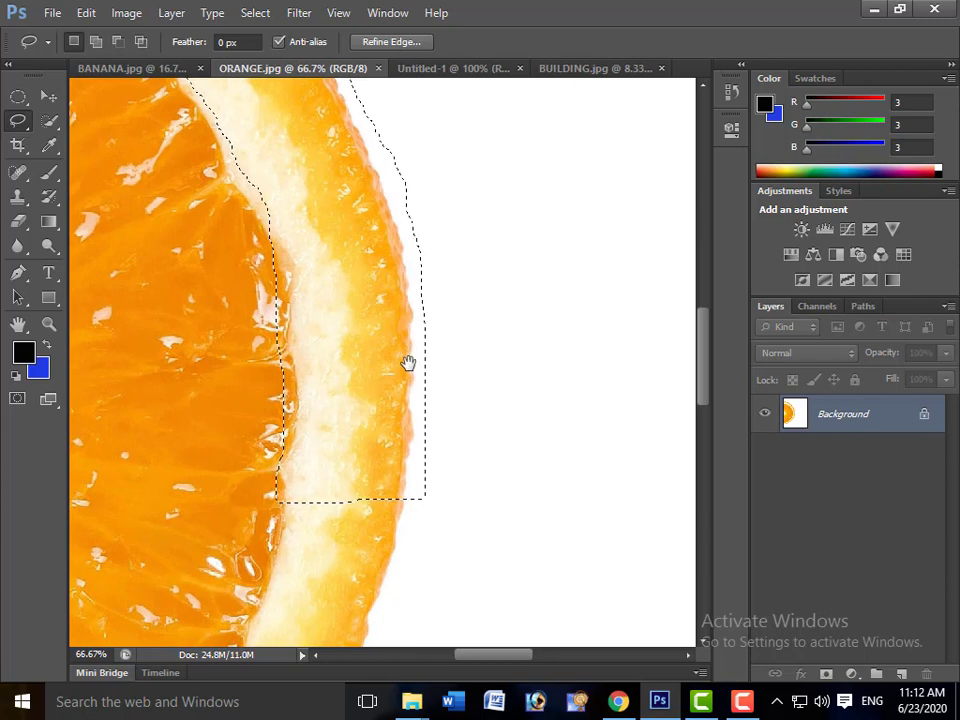
mouse_move(354, 304)
left_mouse_down()
mouse_move(403, 343)
mouse_move(405, 422)
mouse_move(384, 313)
left_mouse_up()
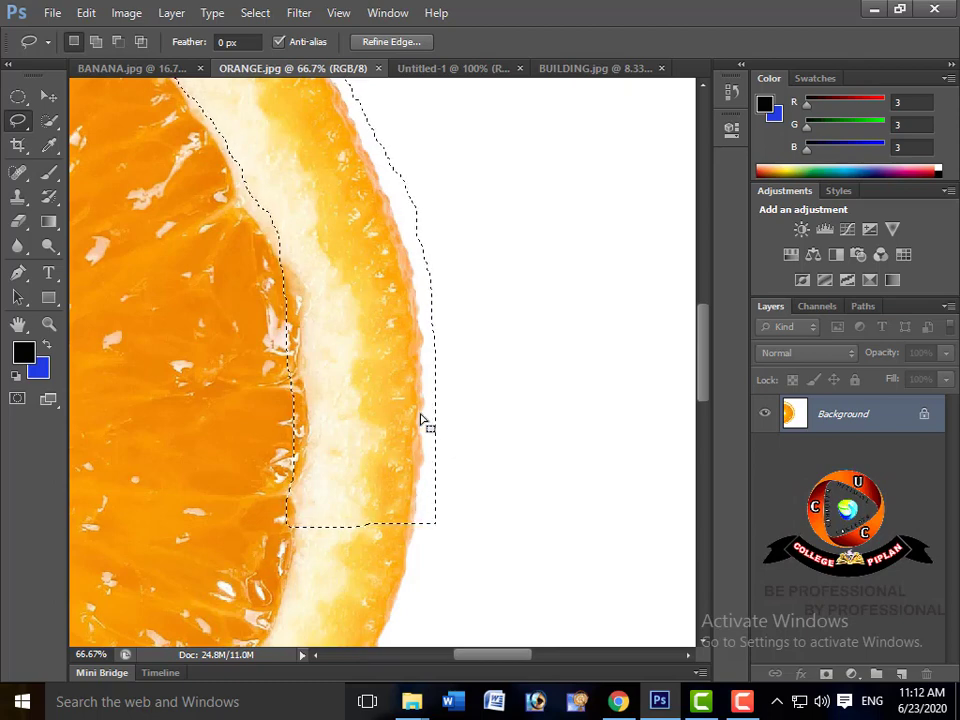
key("alt")
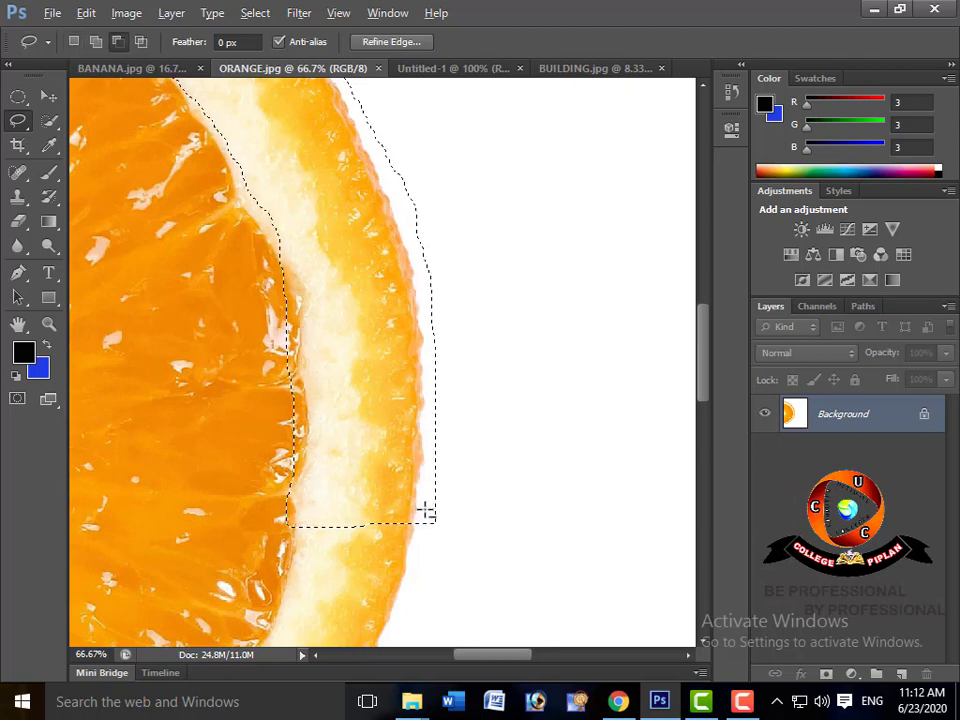
left_click_drag(416, 528, 421, 321)
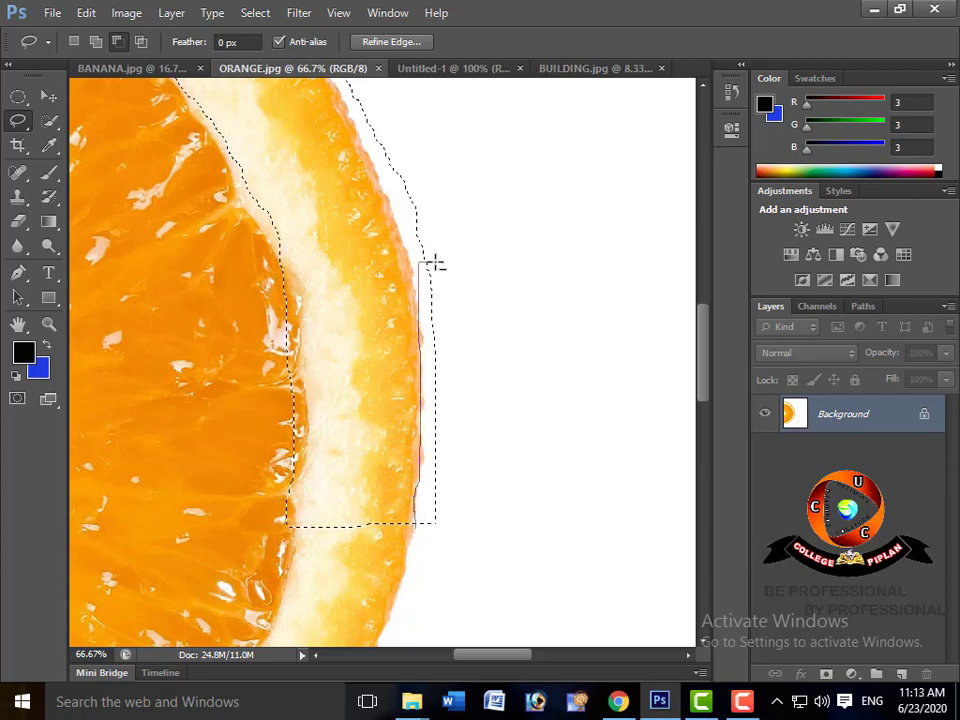
mouse_move(432, 262)
left_mouse_down()
mouse_move(478, 371)
mouse_move(478, 500)
mouse_move(458, 539)
mouse_move(425, 533)
left_mouse_up()
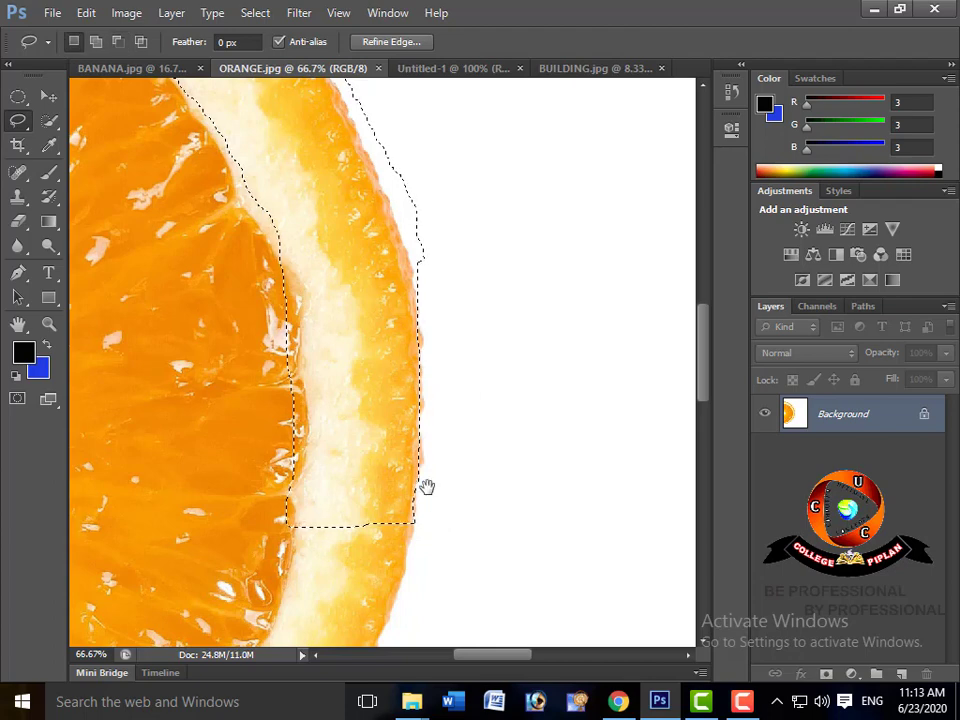
- Add the small rind bumps missed along the lower outer edge to the selection with the Lasso tool
left_click_drag(399, 389, 384, 419)
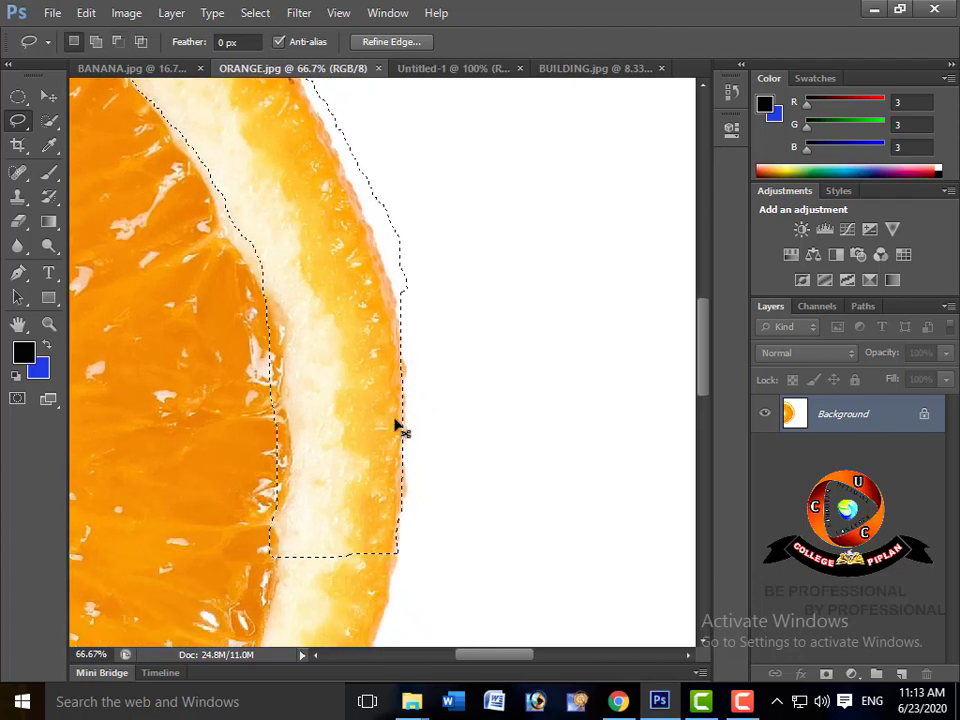
scroll(397, 427, "up", 3)
left_click_drag(514, 478, 424, 296)
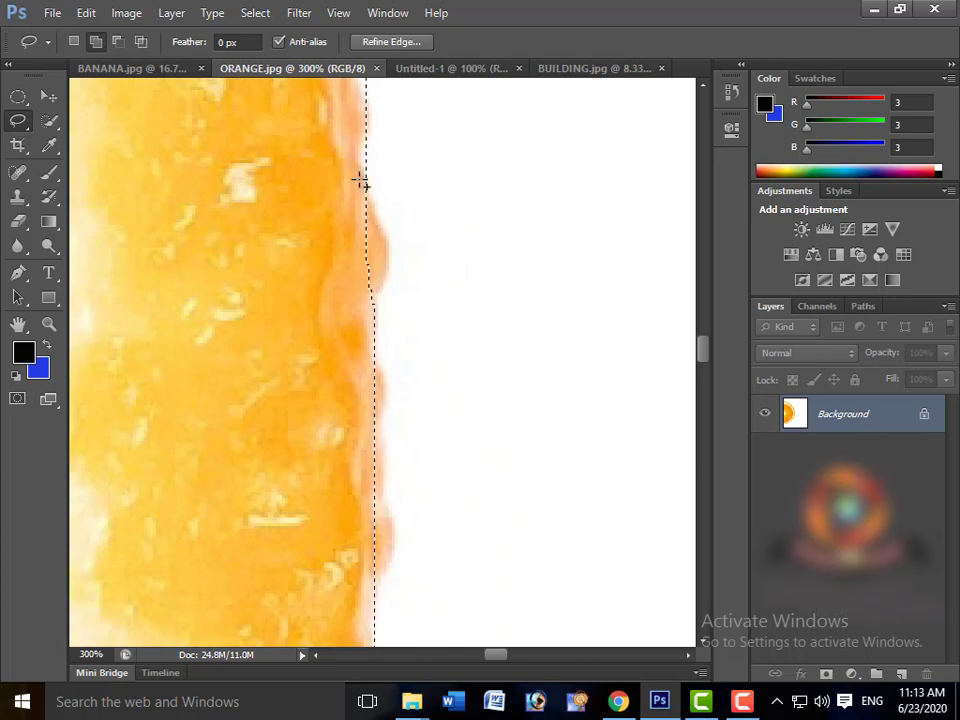
mouse_move(361, 182)
left_mouse_down()
mouse_move(388, 262)
mouse_move(375, 298)
left_mouse_up()
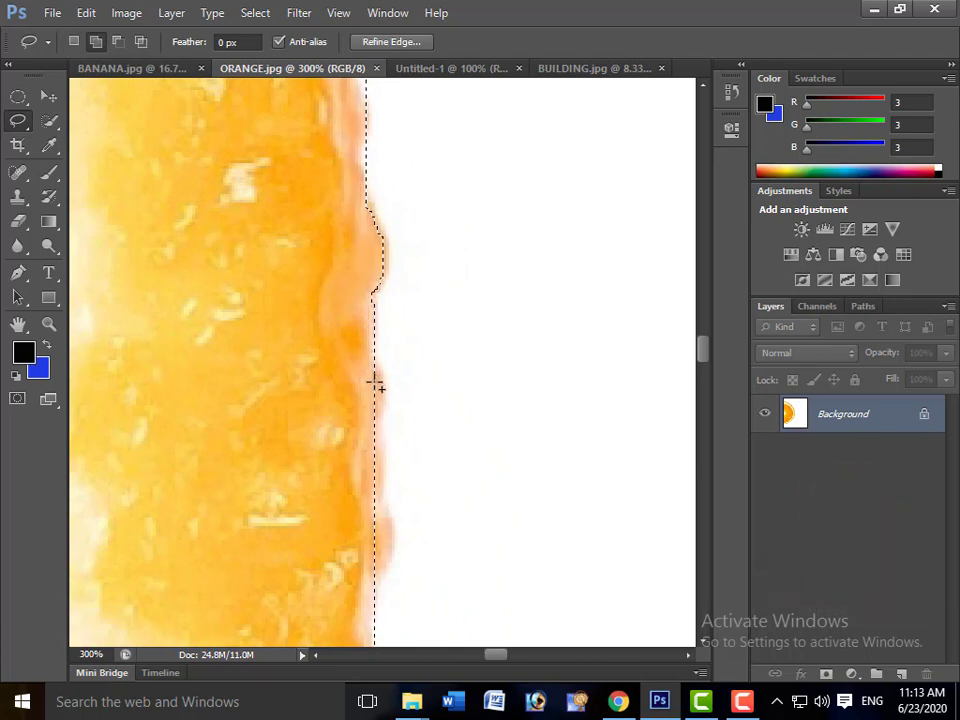
mouse_move(375, 360)
left_mouse_down()
mouse_move(379, 394)
mouse_move(359, 419)
mouse_move(398, 260)
left_mouse_up()
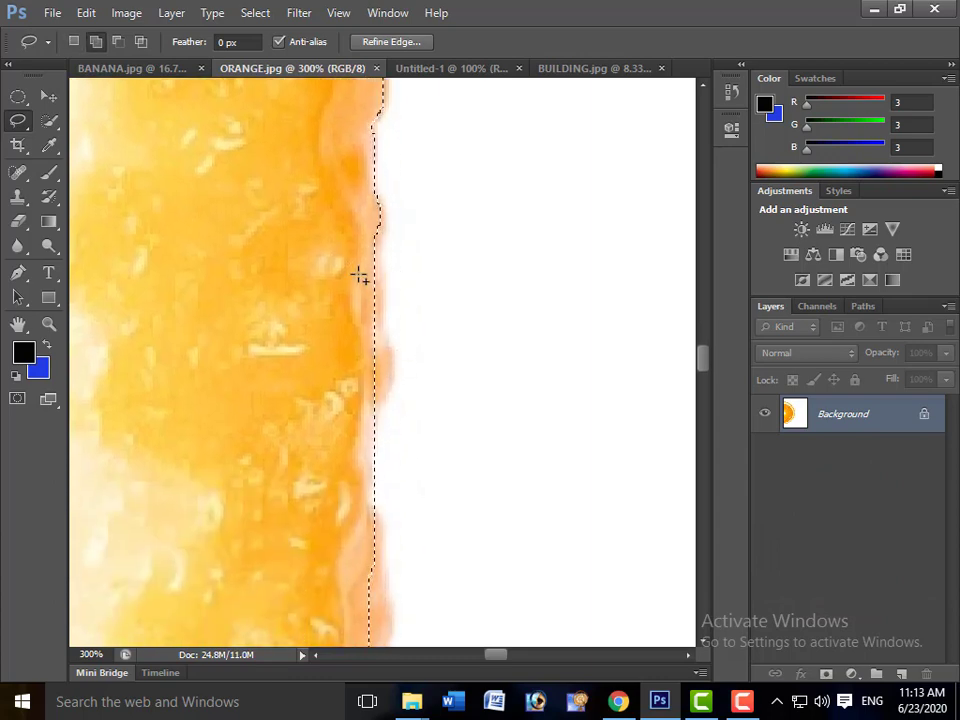
mouse_move(365, 211)
left_mouse_down()
mouse_move(381, 253)
mouse_move(386, 355)
left_mouse_up()
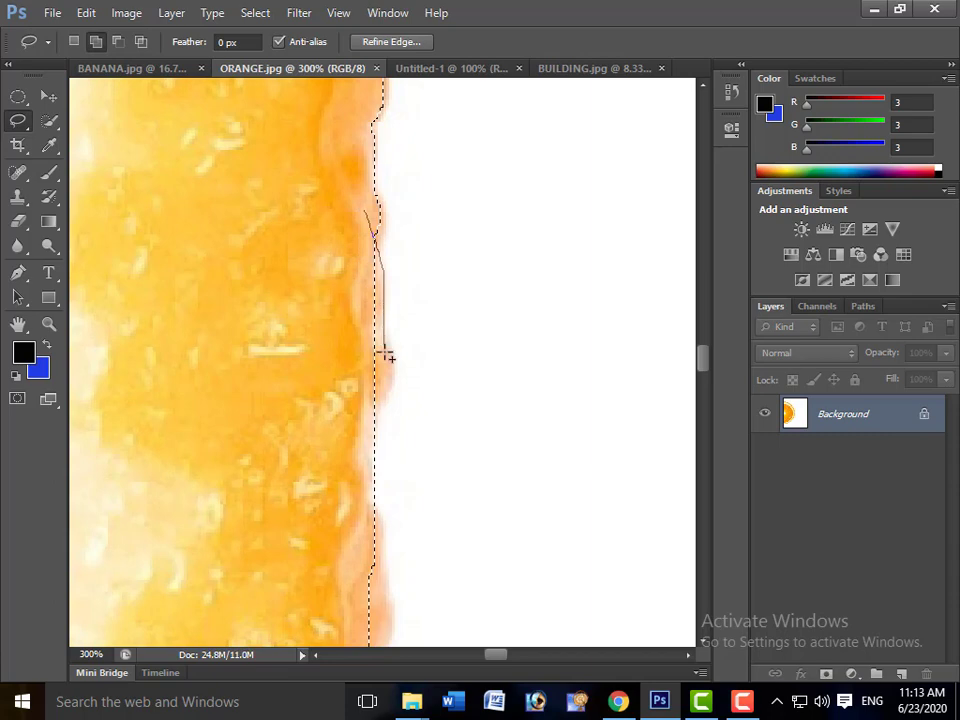
mouse_move(390, 404)
left_mouse_down()
mouse_move(342, 422)
mouse_move(321, 398)
left_mouse_up()
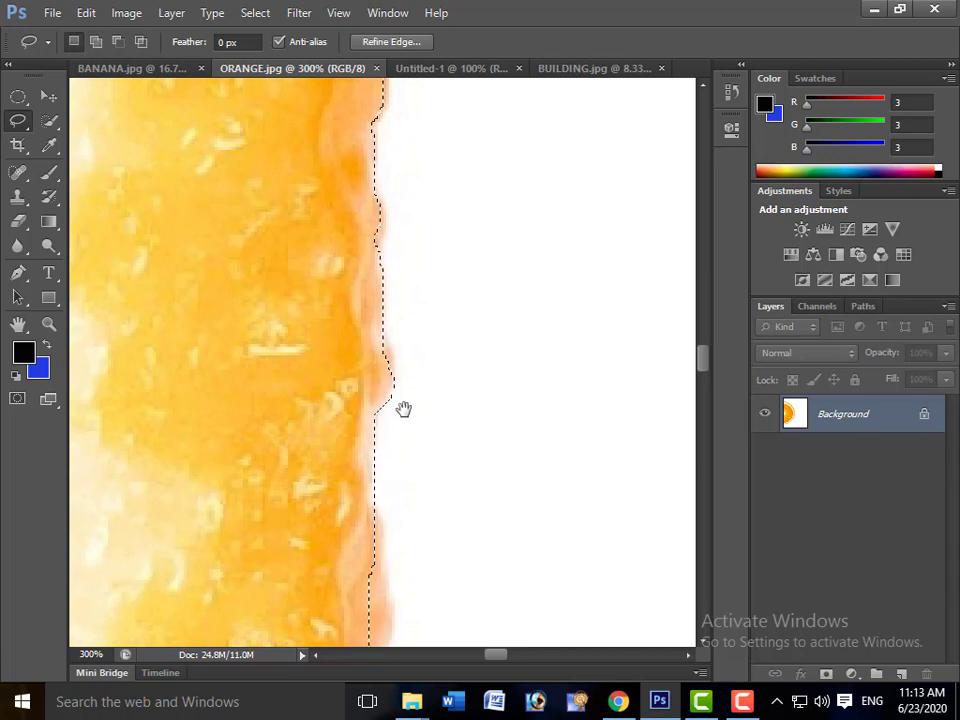
mouse_move(403, 407)
left_mouse_down()
mouse_move(421, 236)
mouse_move(413, 317)
left_mouse_up()
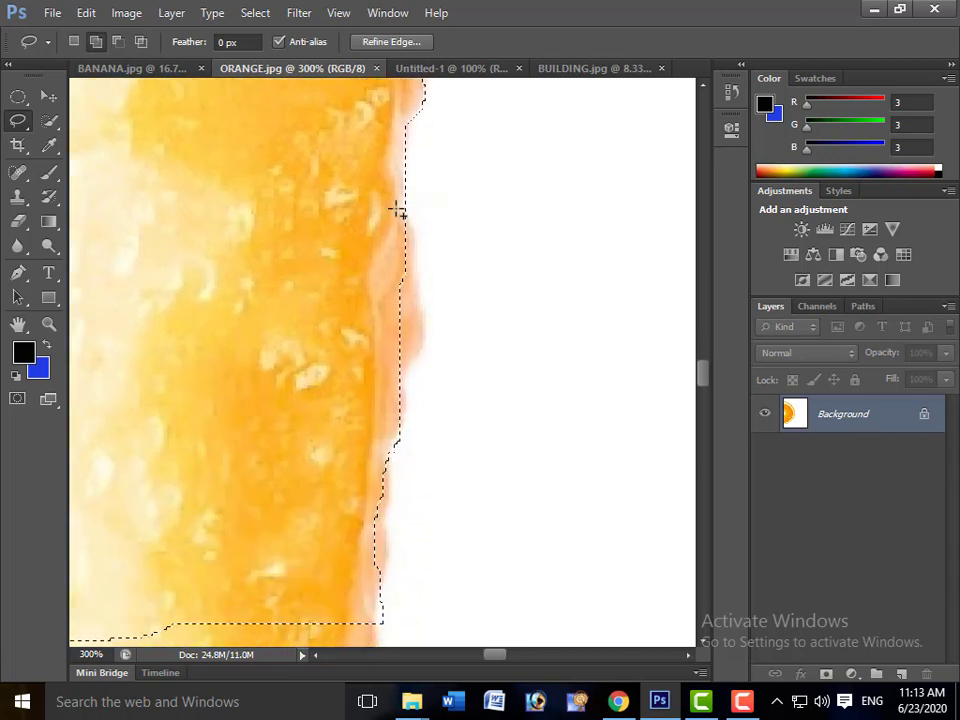
mouse_move(399, 212)
left_mouse_down()
mouse_move(411, 244)
mouse_move(416, 341)
mouse_move(394, 383)
mouse_move(351, 261)
mouse_move(365, 218)
left_mouse_up()
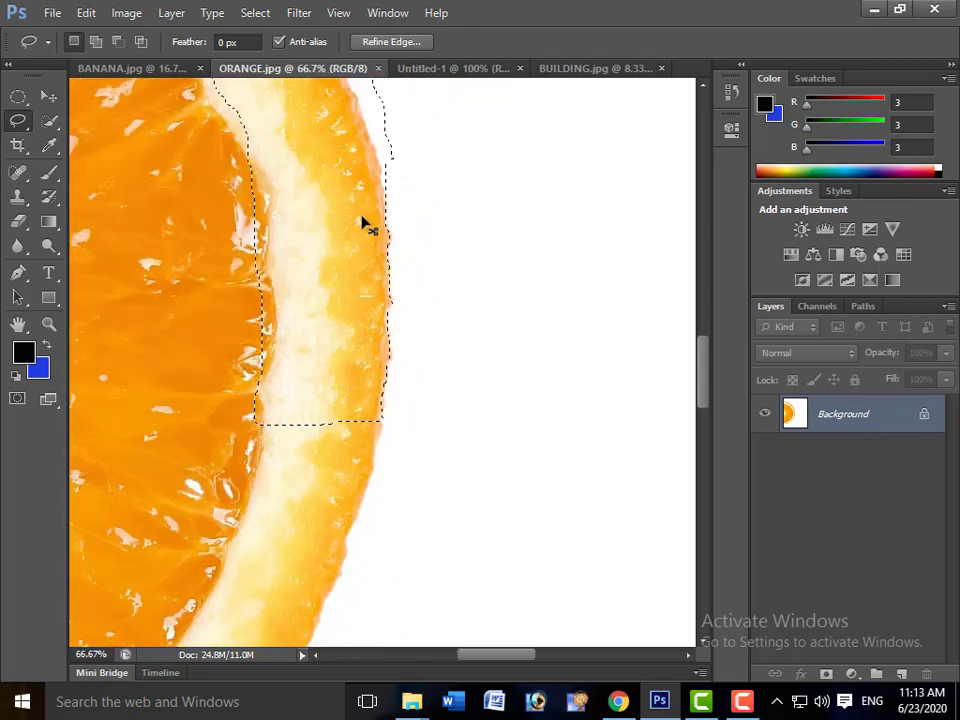
- Subtract the orange pulp from the selection along the lower inner edge of the rind
key("ctrl+minus")
key("ctrl+minus")
key("ctrl+minus")
key("ctrl+minus")
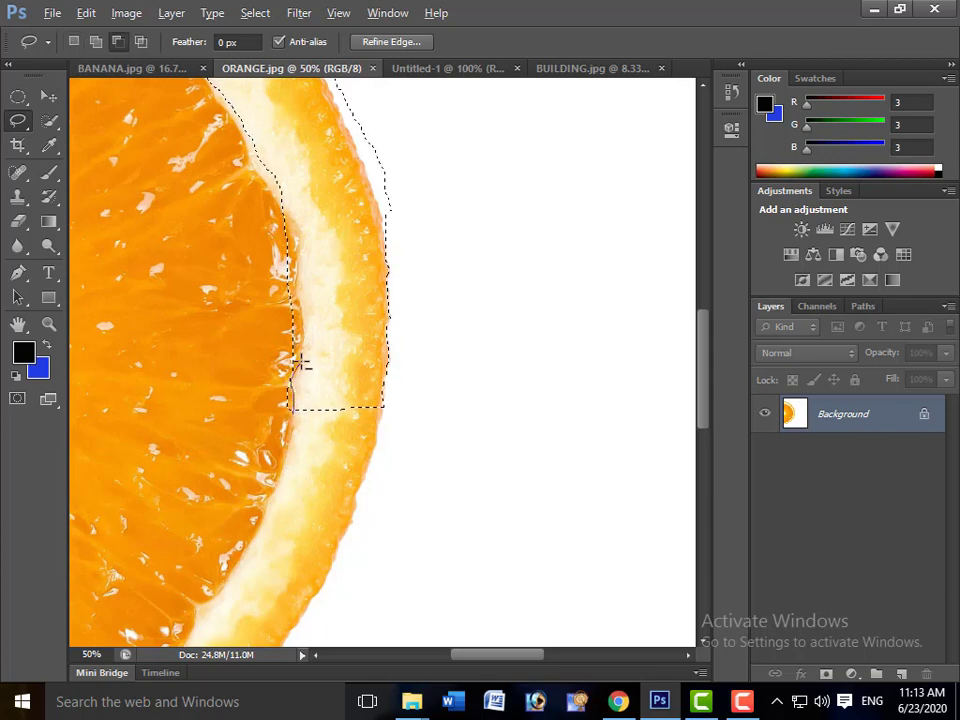
left_click_drag(296, 245, 293, 222)
left_click_drag(266, 261, 279, 212)
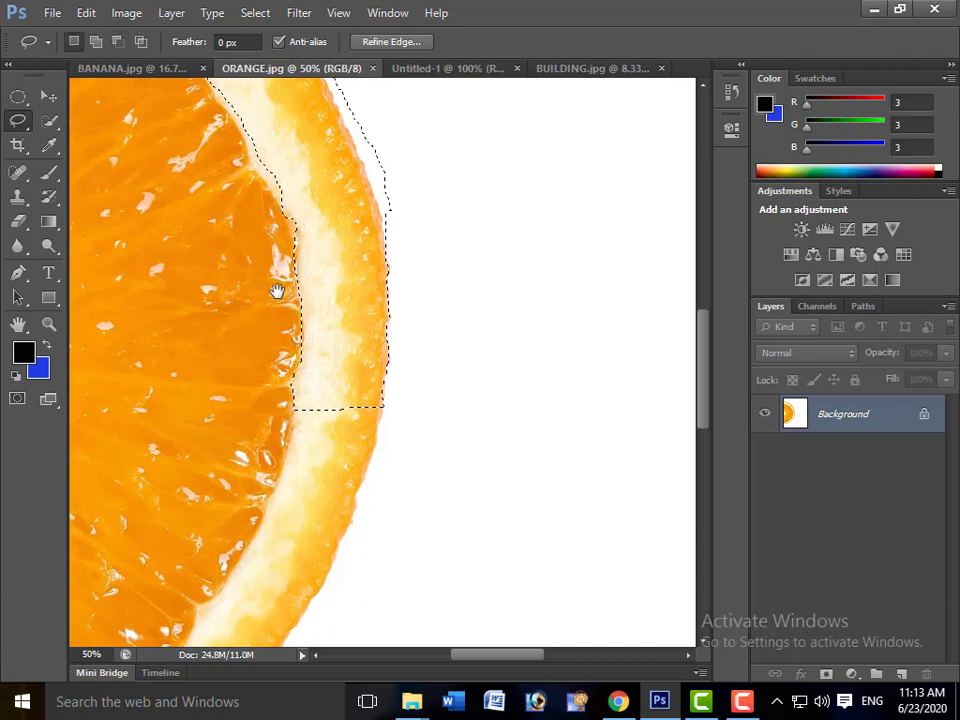
- Trim the excess white outside the rind's outer edge from the selection, just above the part already refined
left_click_drag(279, 289, 308, 430)
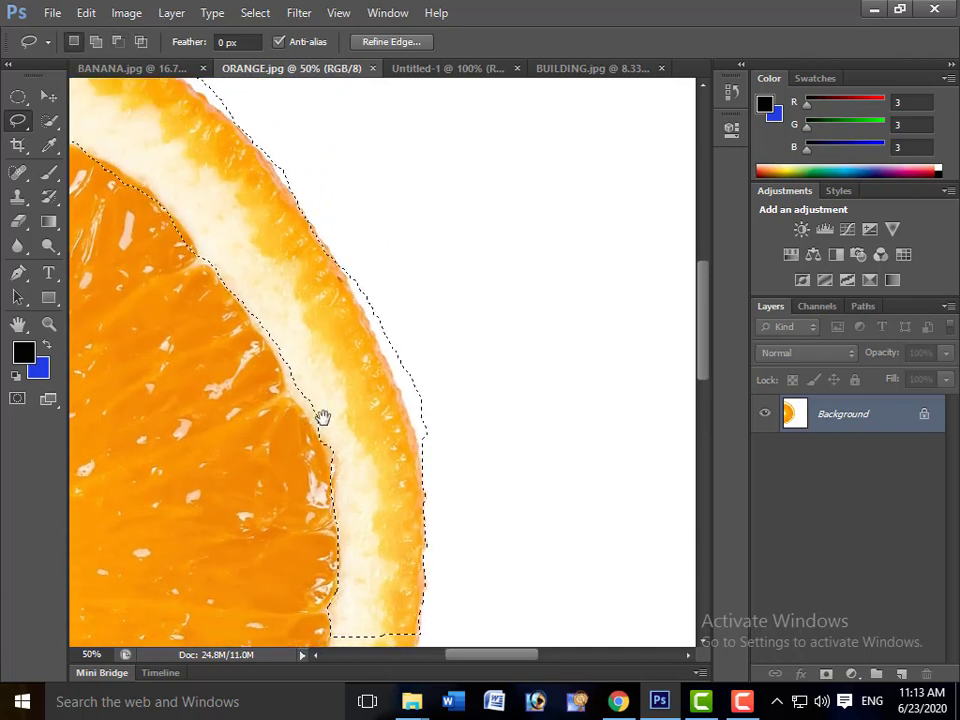
key("shift")
mouse_move(332, 450)
left_mouse_down()
mouse_move(232, 297)
mouse_move(243, 275)
mouse_move(340, 352)
mouse_move(365, 432)
mouse_move(358, 476)
left_mouse_up()
left_click_drag(229, 371, 296, 414)
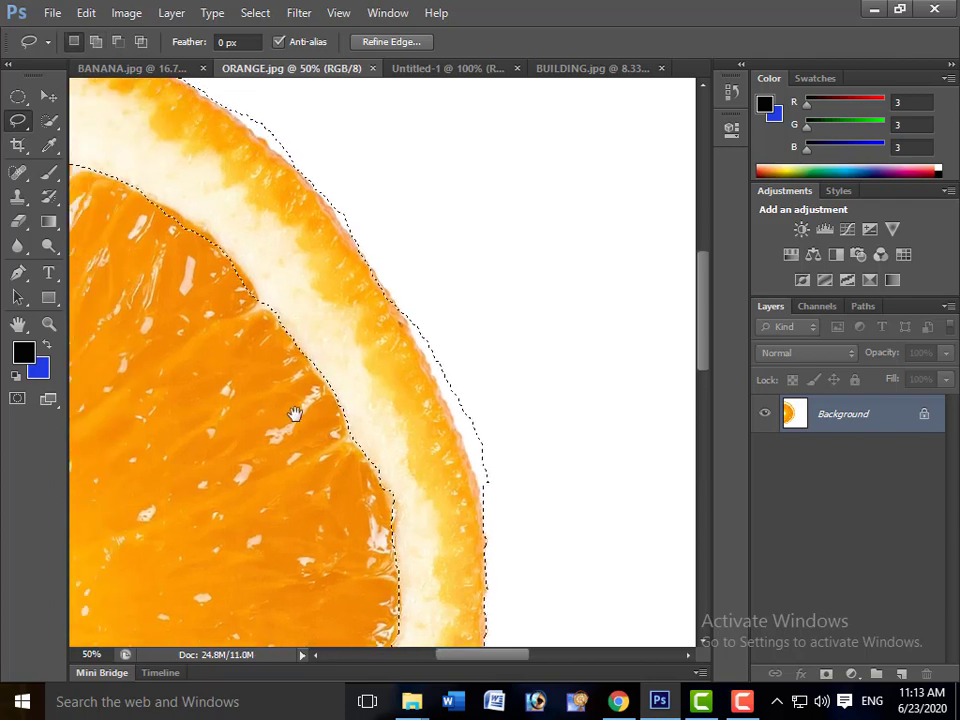
mouse_move(492, 502)
left_mouse_down()
mouse_move(404, 313)
mouse_move(467, 332)
mouse_move(547, 454)
mouse_move(518, 535)
left_mouse_up()
- Subtract the remaining white bulge outside the rind's upper outer curve from the selection
key("ctrl+minus")
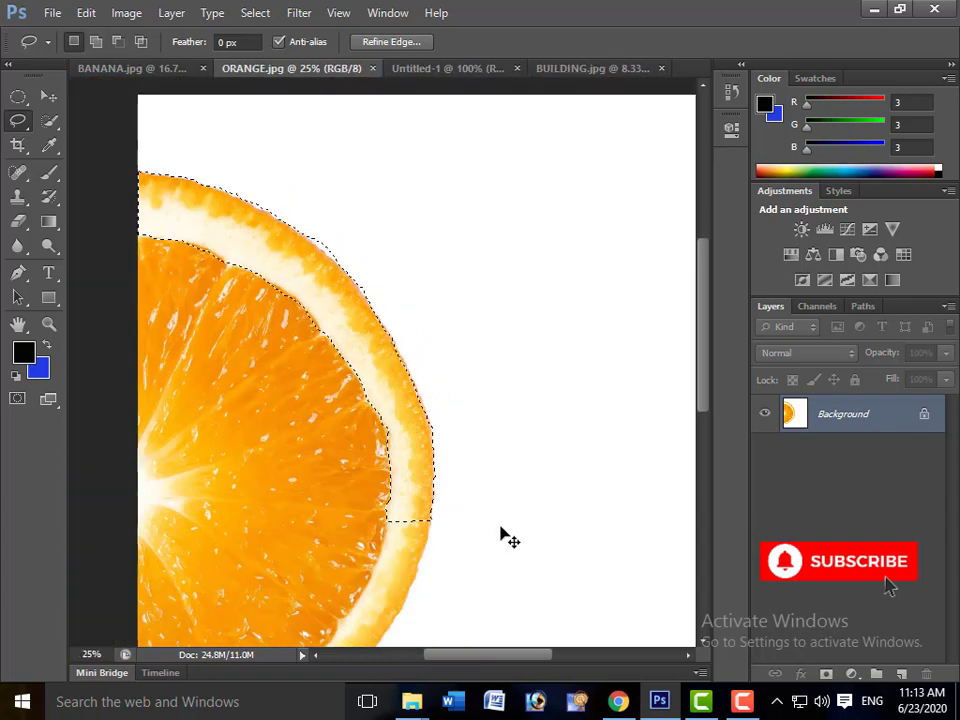
key("ctrl+plus")
key("ctrl+plus")
key("ctrl+plus")
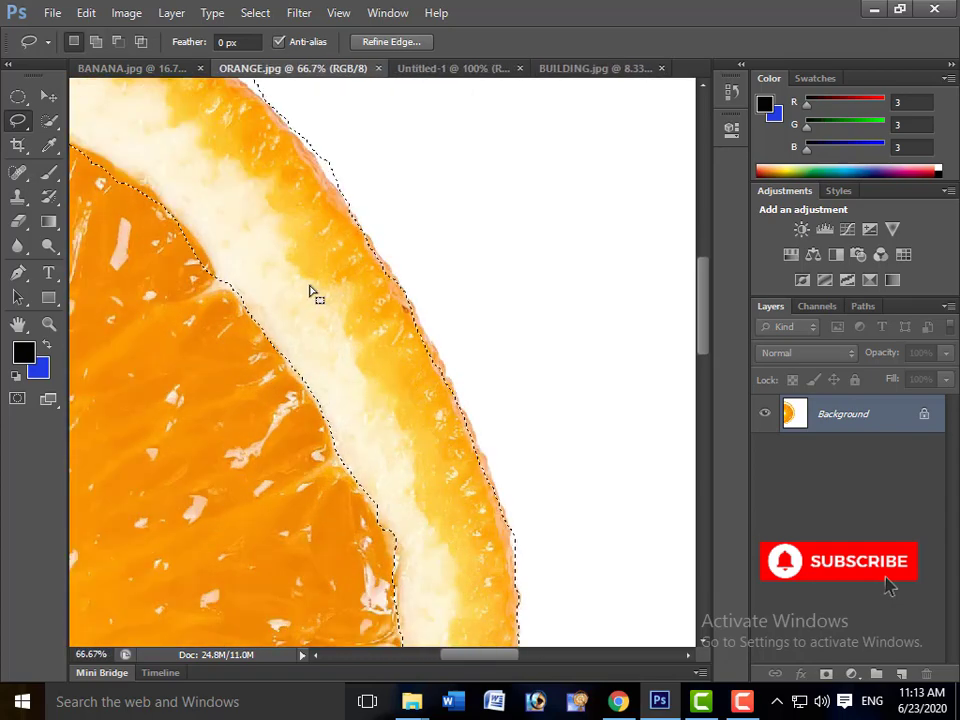
left_click_drag(309, 287, 420, 489)
left_click_drag(332, 351, 364, 441)
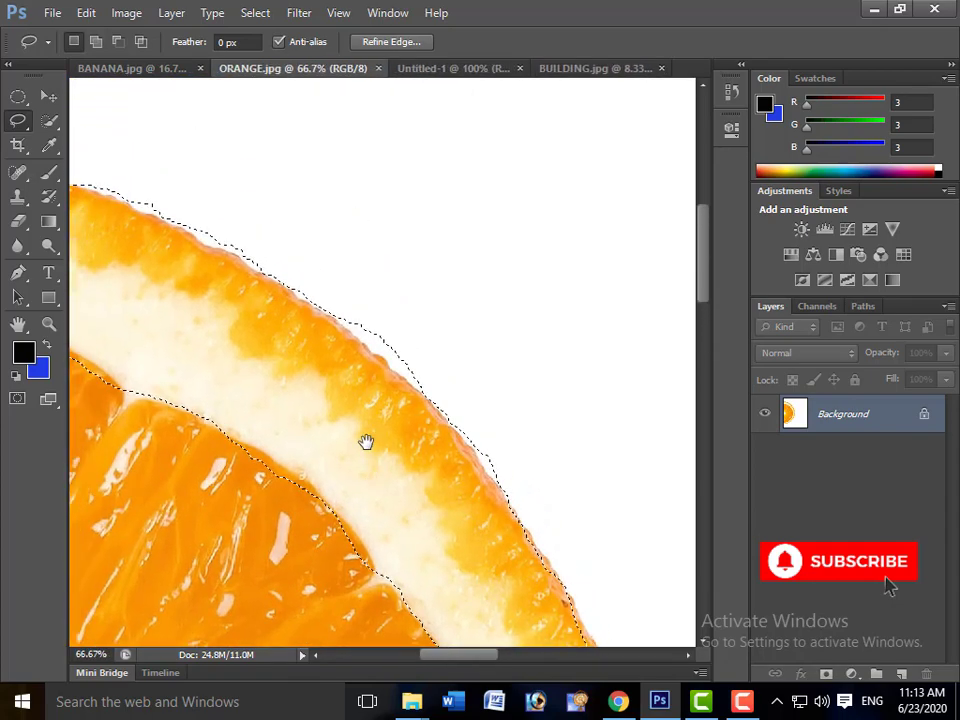
left_click(531, 491, "alt")
left_click_drag(450, 425, 390, 368)
mouse_move(357, 289)
left_mouse_down()
mouse_move(489, 366)
mouse_move(533, 454)
mouse_move(535, 486)
left_mouse_up()
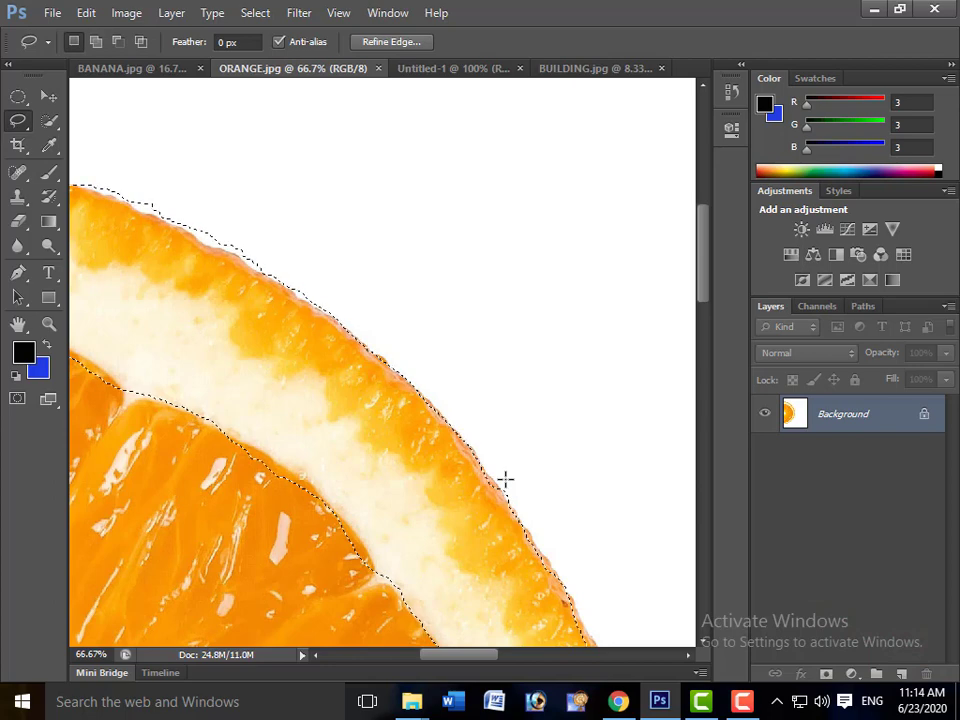
scroll(505, 480, "down", 3)
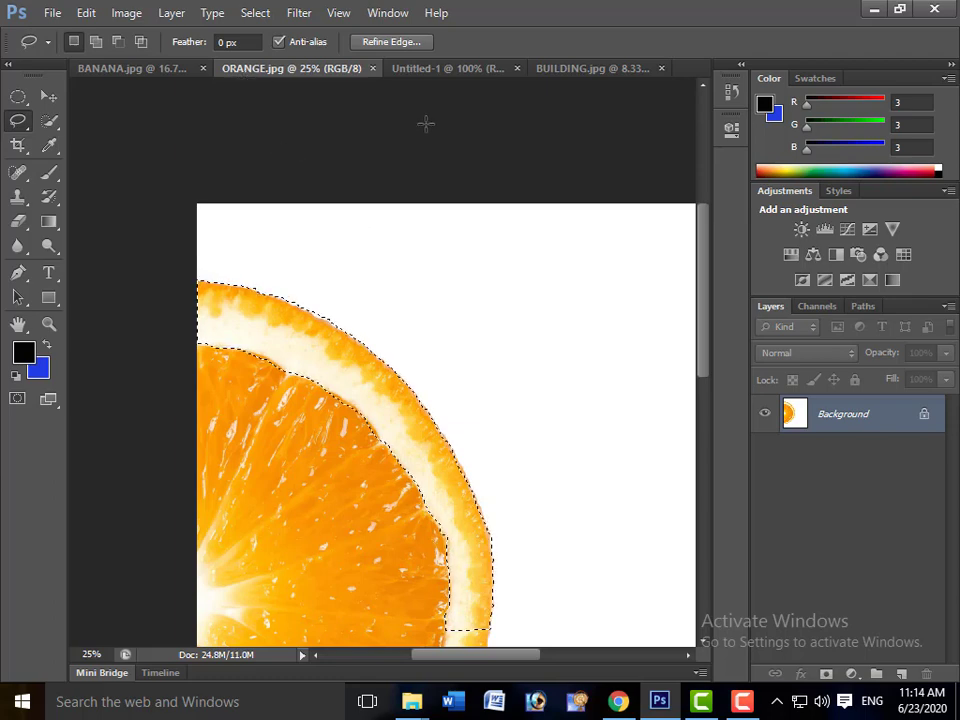
- Copy the selected orange rind into the Untitled-1 document as a new layer
left_click(444, 74)
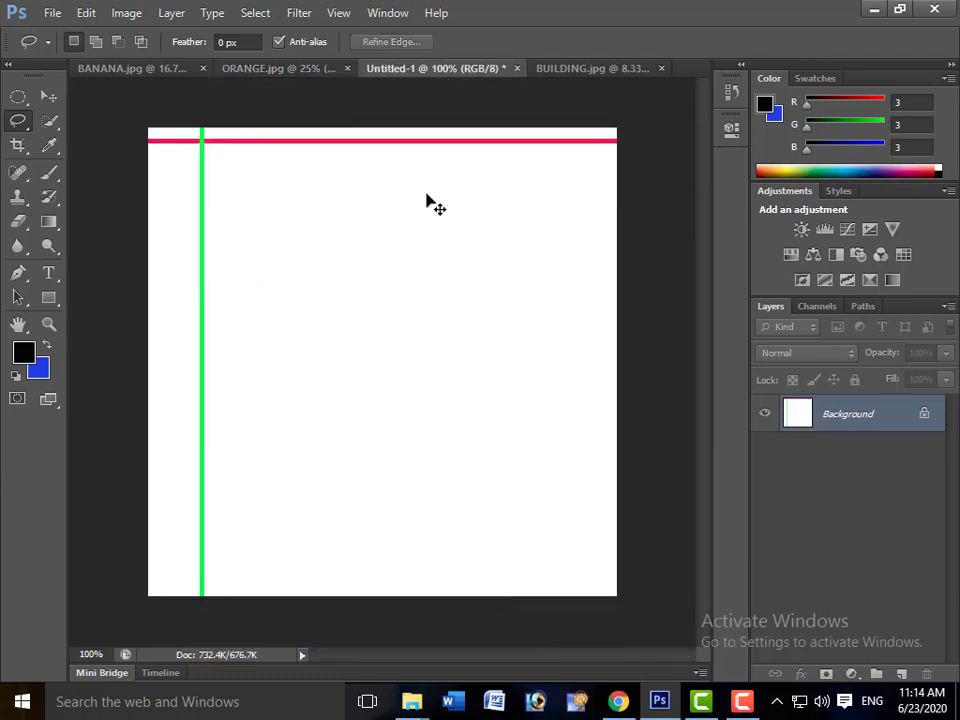
key("ctrl+v")
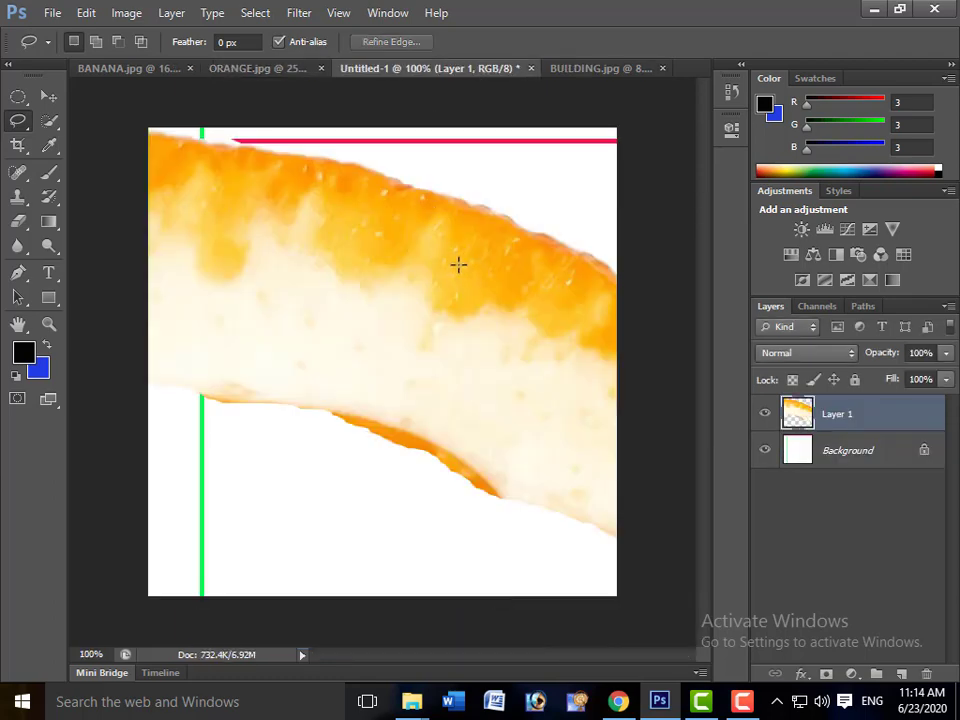
- Start Free Transform on the pasted rind and bring its corner handles within reach for resizing
key("ctrl+t")
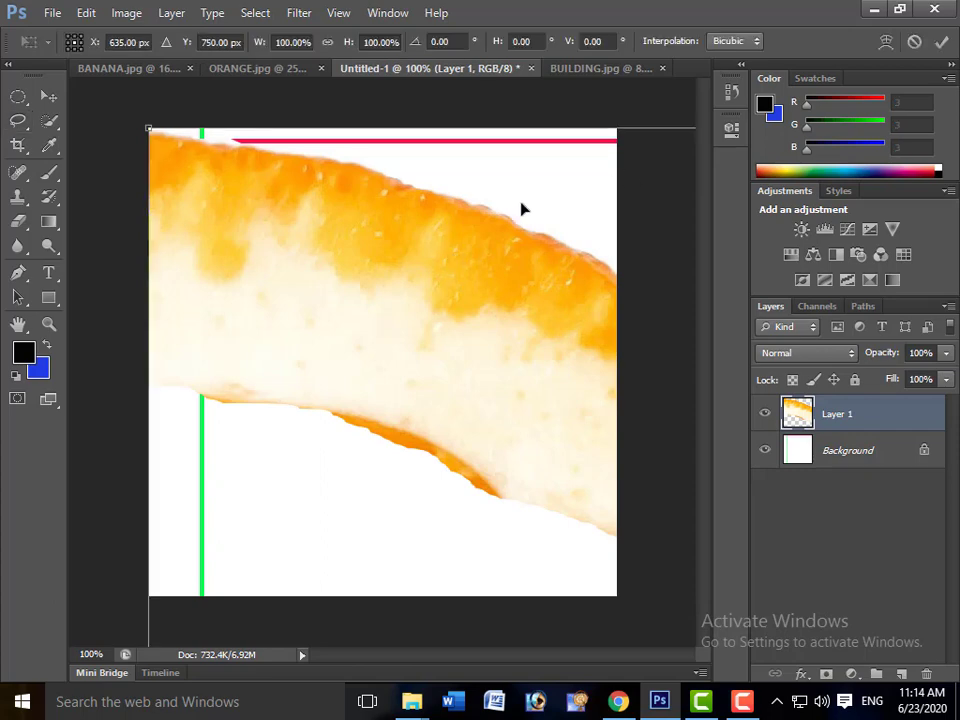
key("ctrl+minus")
key("ctrl+minus")
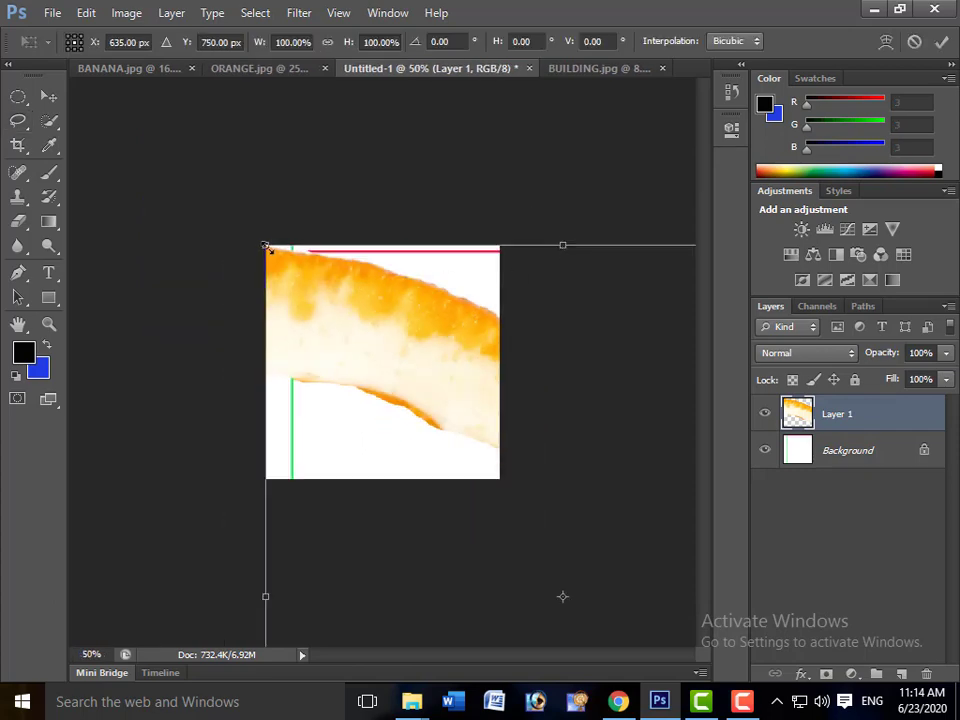
- Try scaling the pasted orange peel strip down to fit inside the white canvas, and undo the transform and the paste
left_click_drag(265, 245, 489, 431)
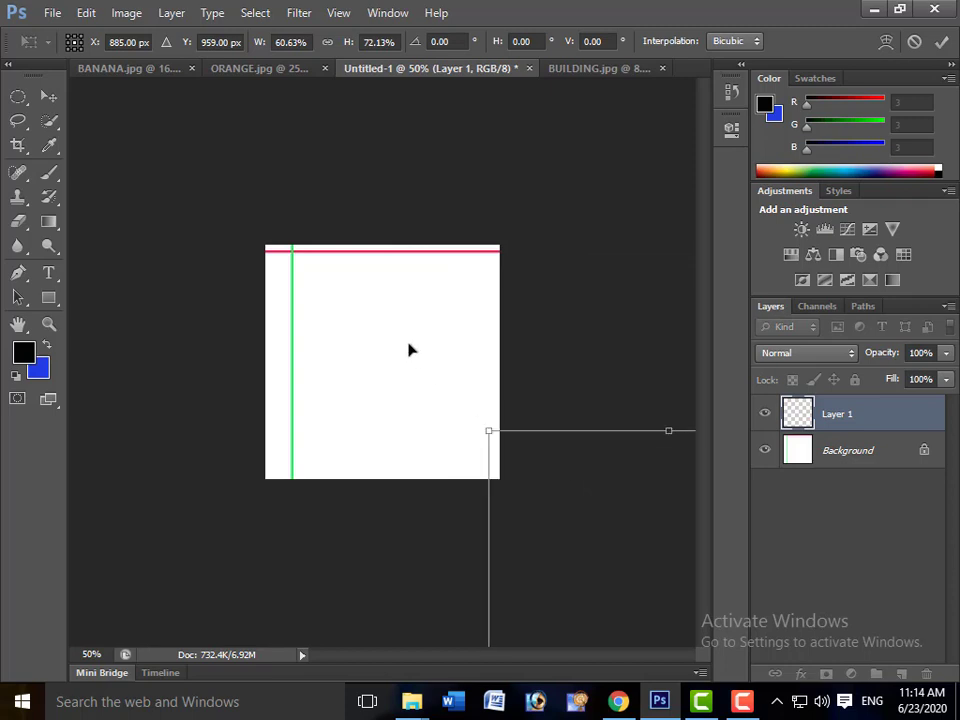
left_click_drag(313, 263, 284, 262)
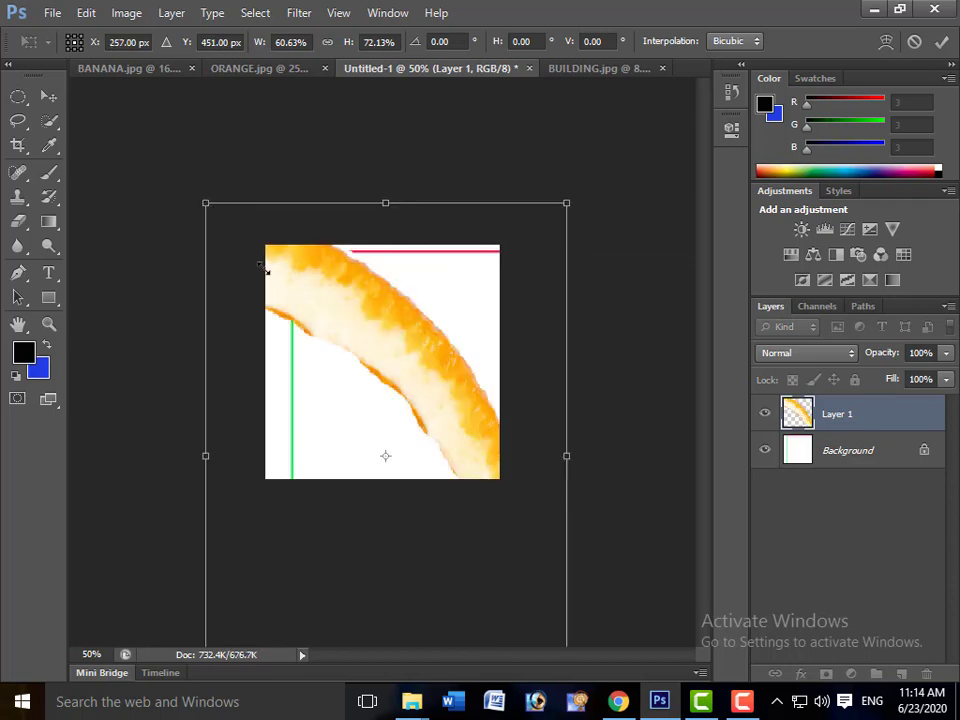
left_click_drag(208, 204, 401, 309)
key("Return")
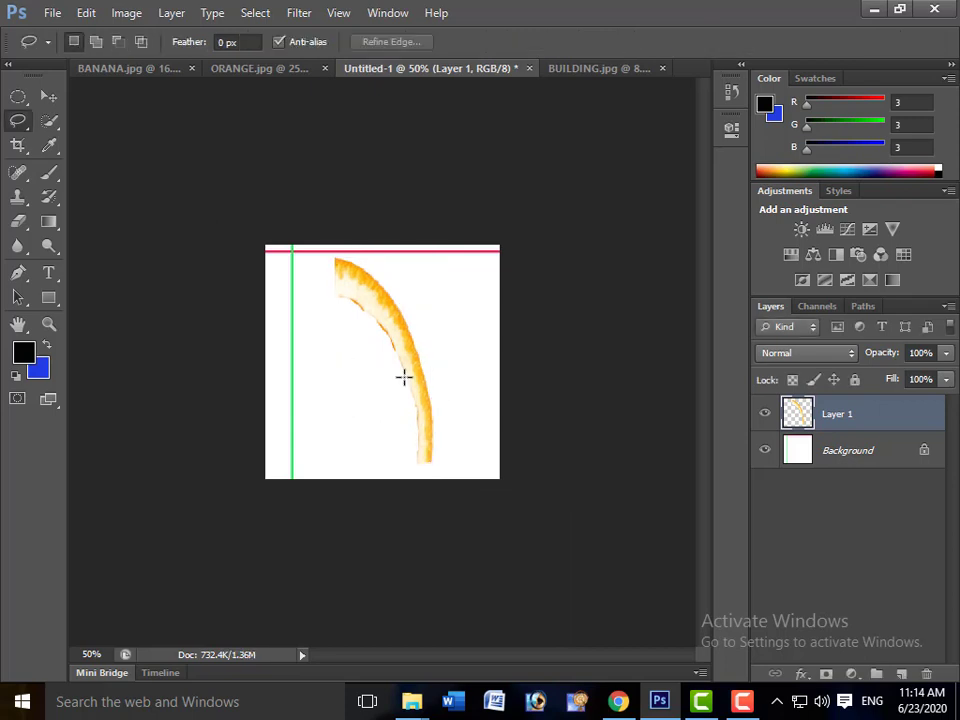
key("ctrl+alt+z")
key("ctrl+alt+z")
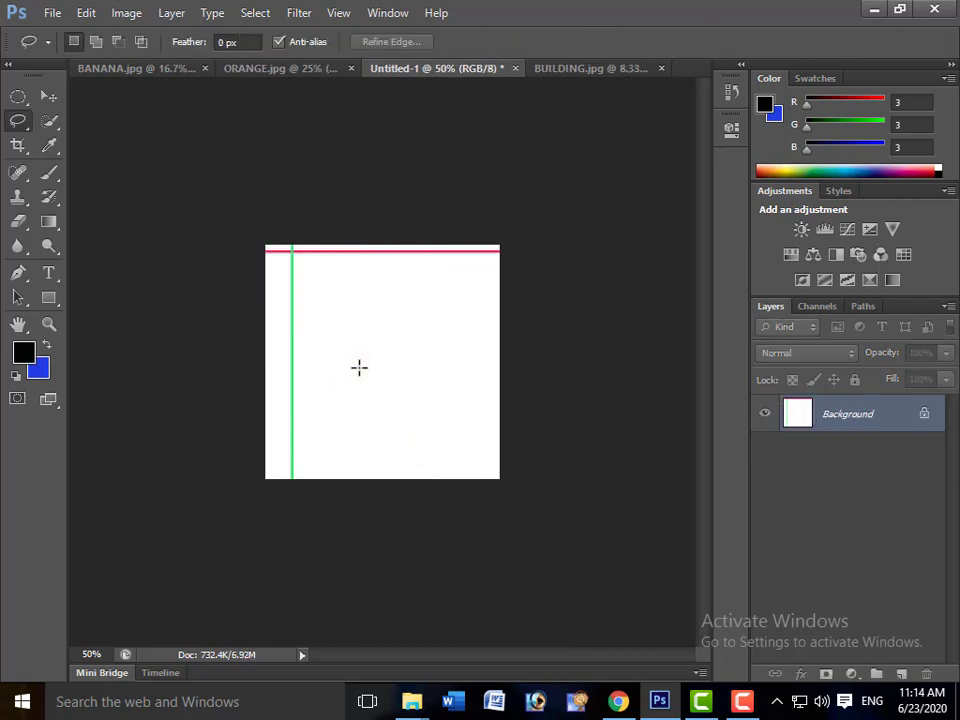
- Switch to the ORANGE.jpg document containing the selected strip of peel
left_click(292, 69)
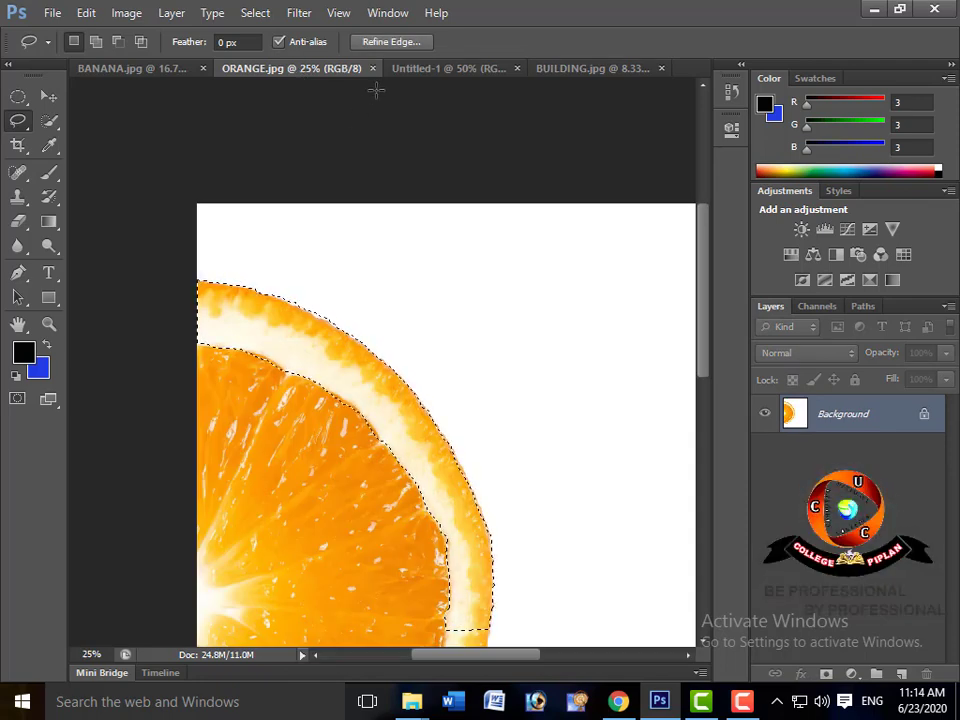
left_click(148, 70)
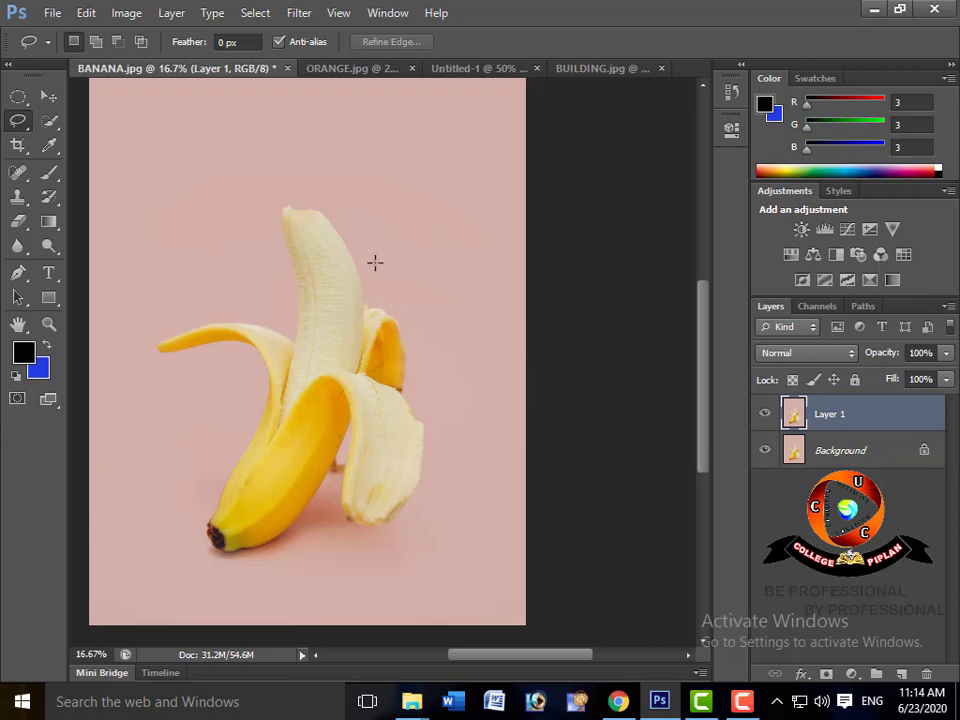
left_click(360, 70)
scroll(397, 341, "down", 2)
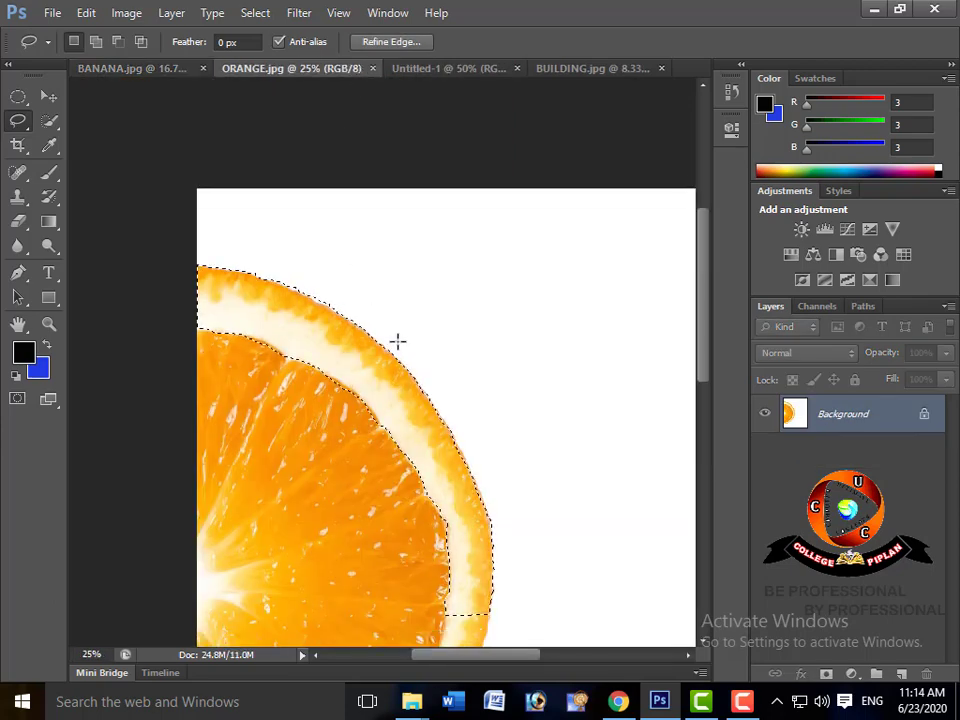
scroll(400, 342, "down", 3)
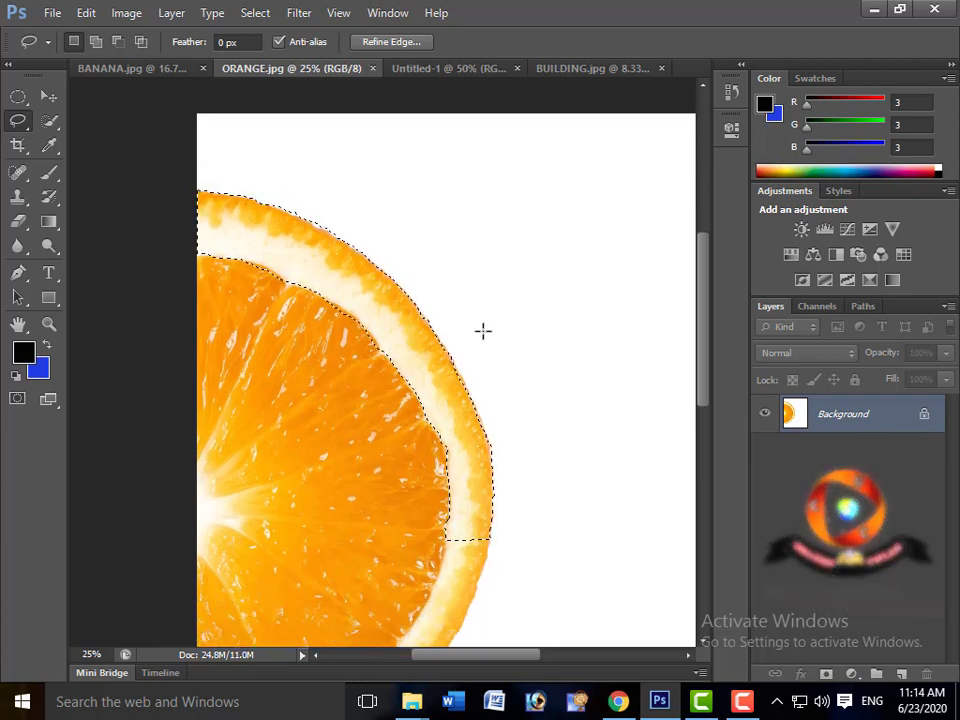
- Copy the selected peel to a new layer, inspect it with the Background layer hidden, and undo the copy
key("ctrl+j")
left_click(765, 452)
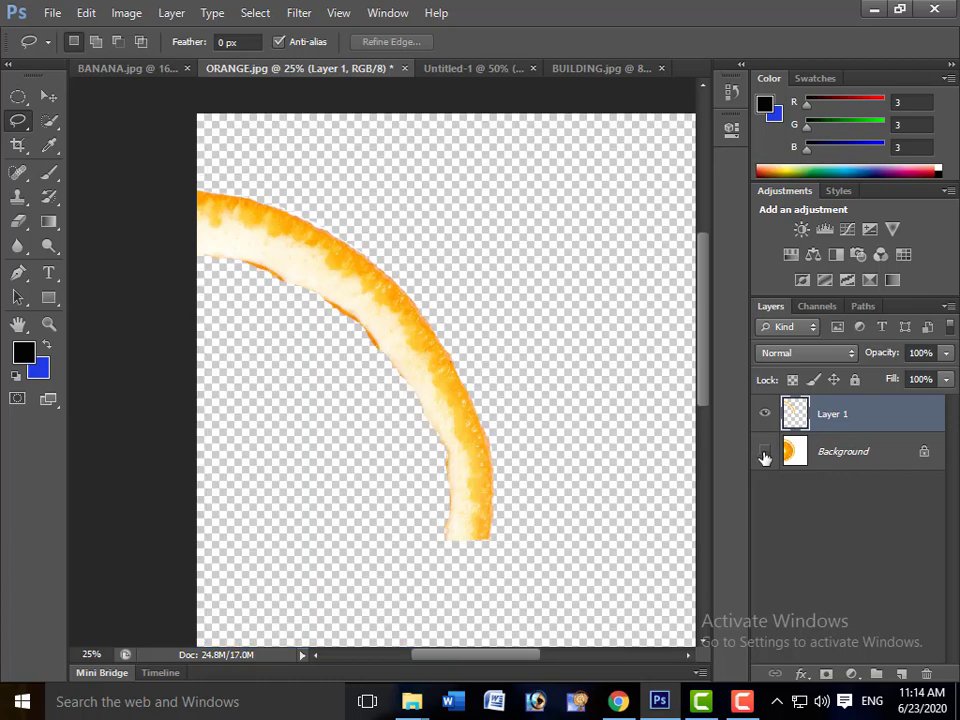
left_click(765, 452)
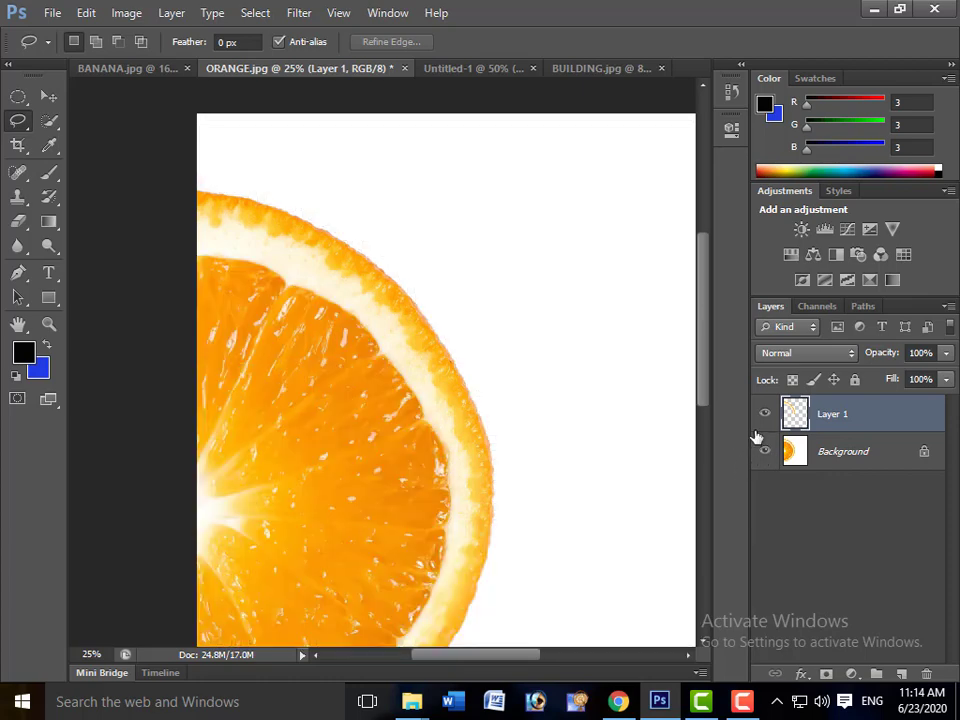
key("ctrl+z")
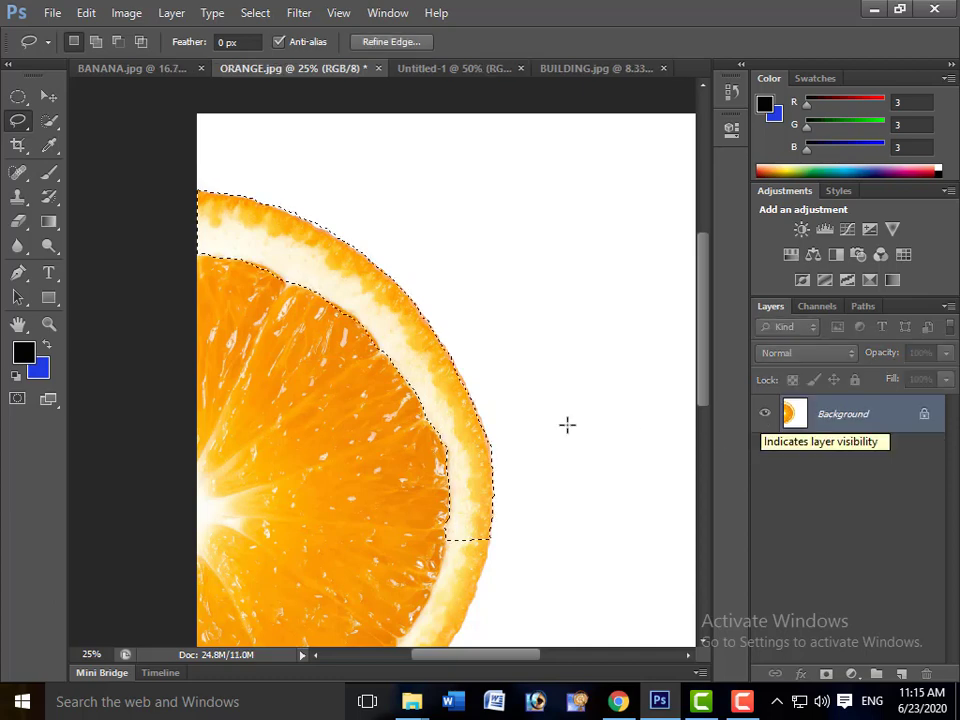
- Deselect the lasso selection around the orange peel
right_click(396, 312)
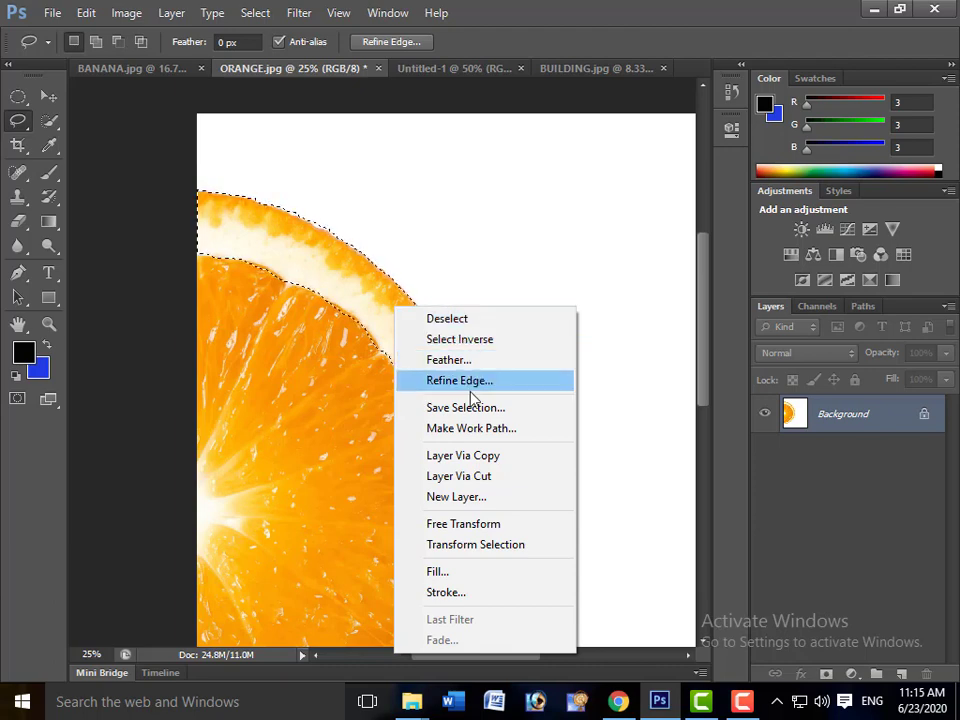
left_click(433, 270)
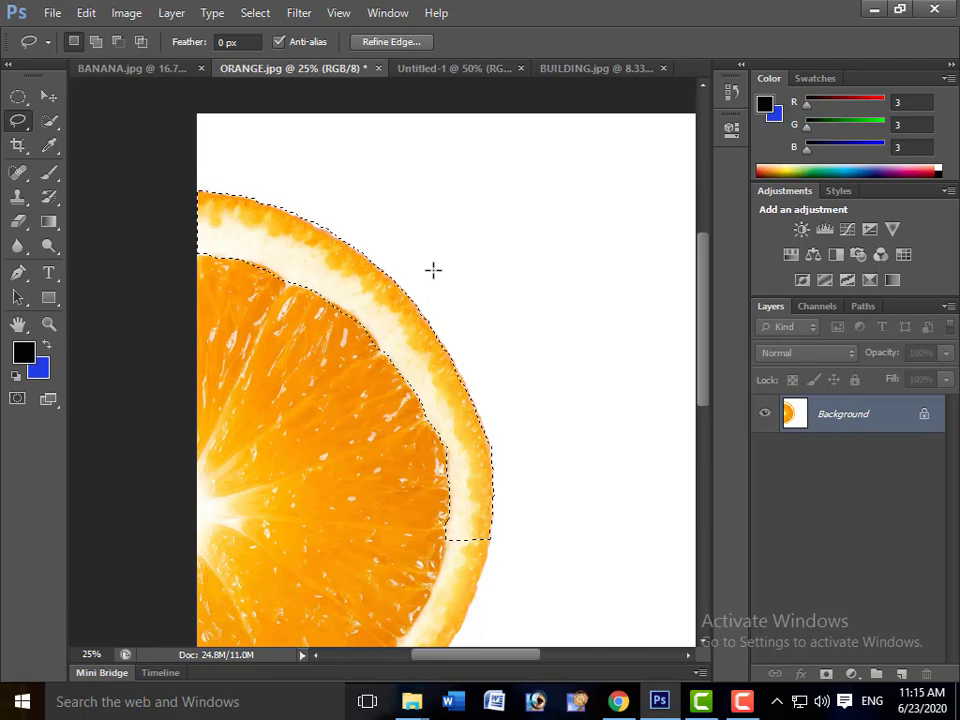
left_click(433, 270)
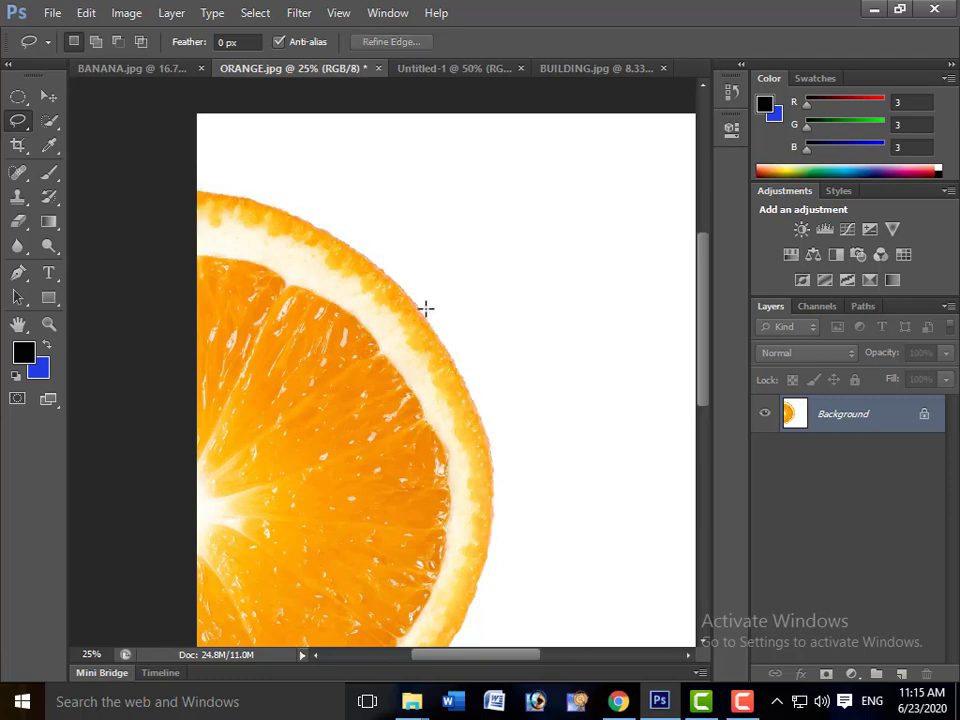
scroll(425, 308, "down", 1)
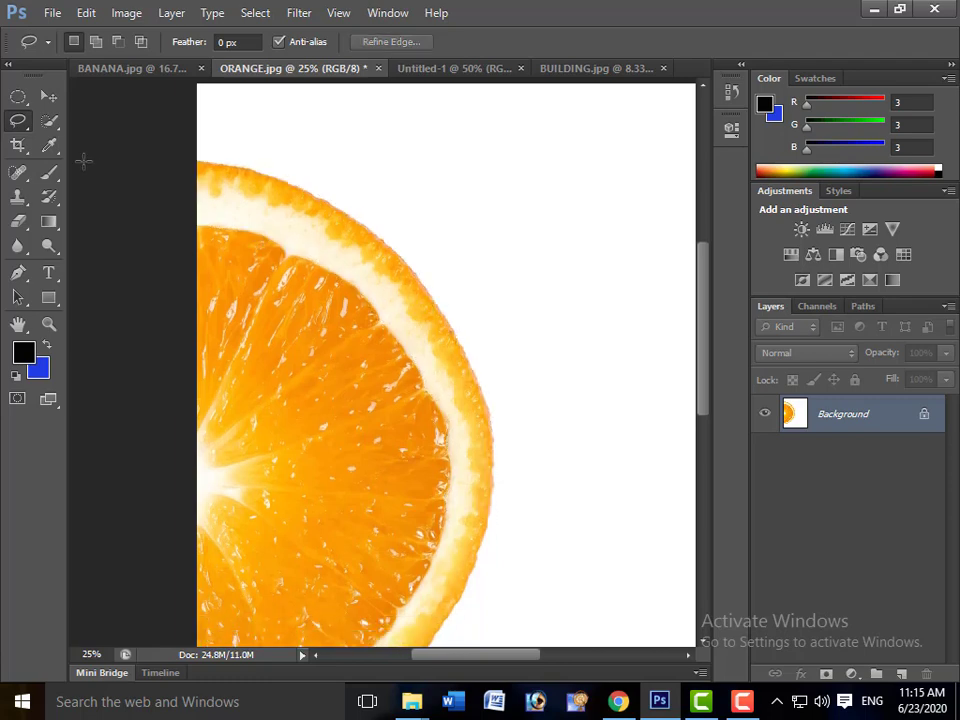
right_click(19, 120)
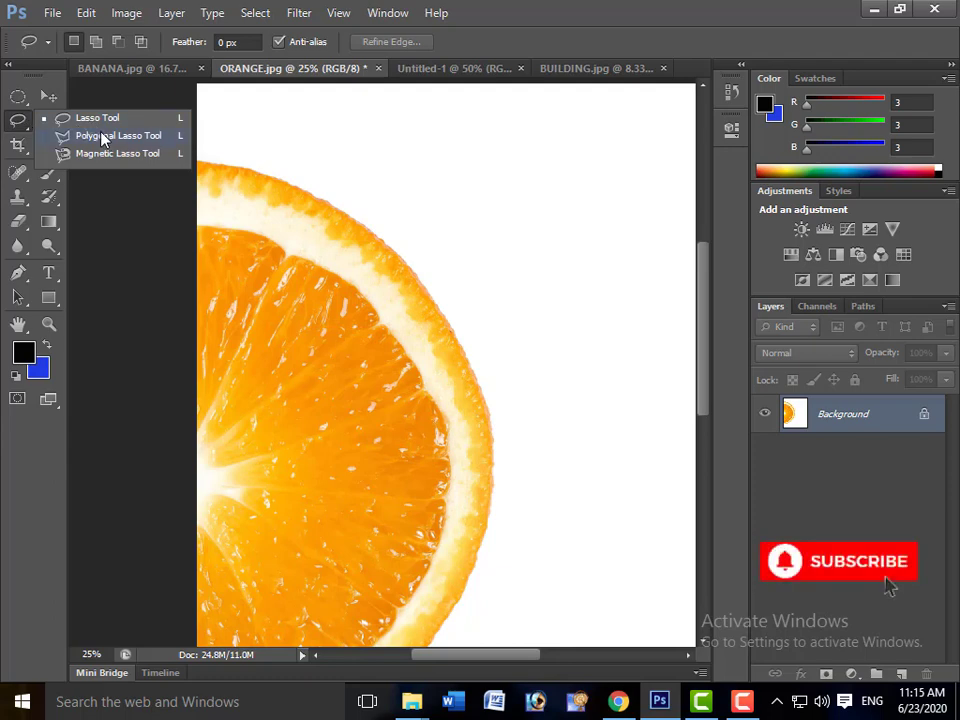
left_click(220, 145)
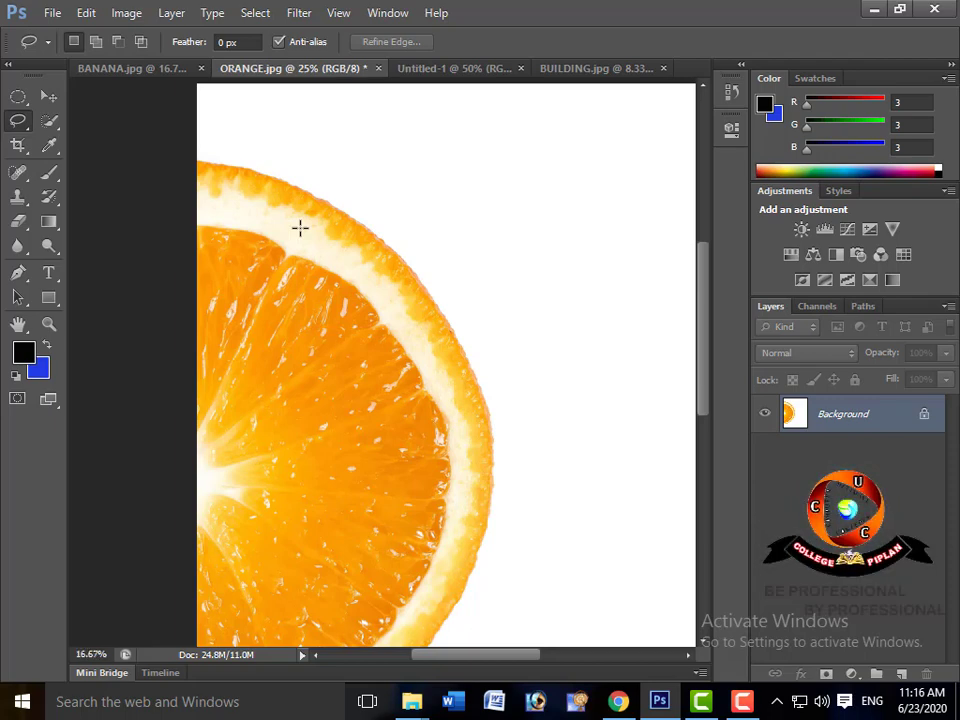
key("ctrl+minus")
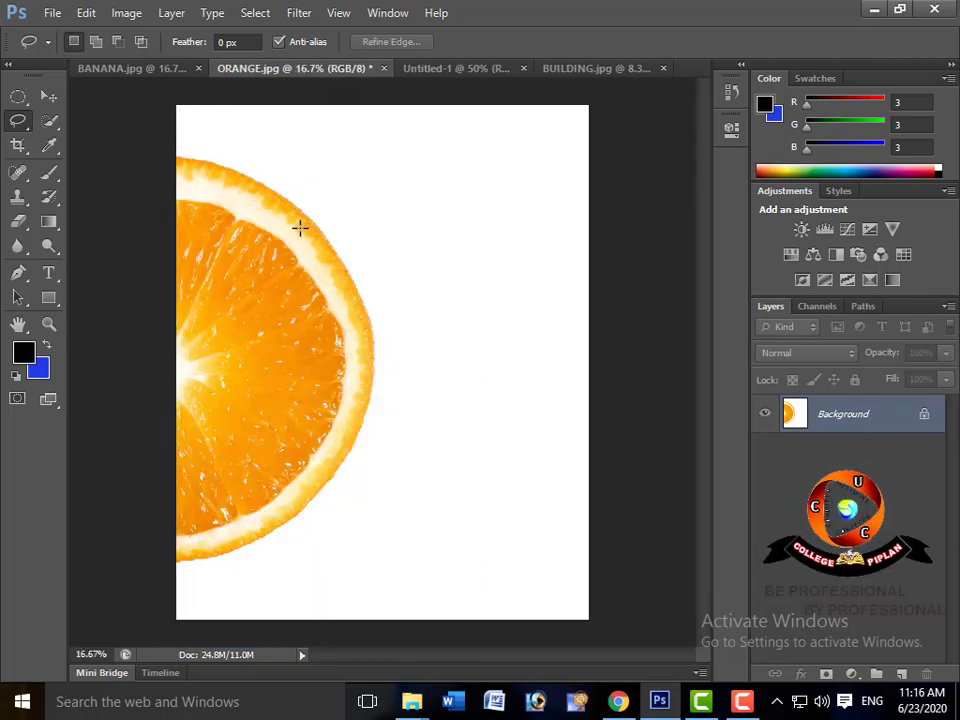
key("ctrl+plus")
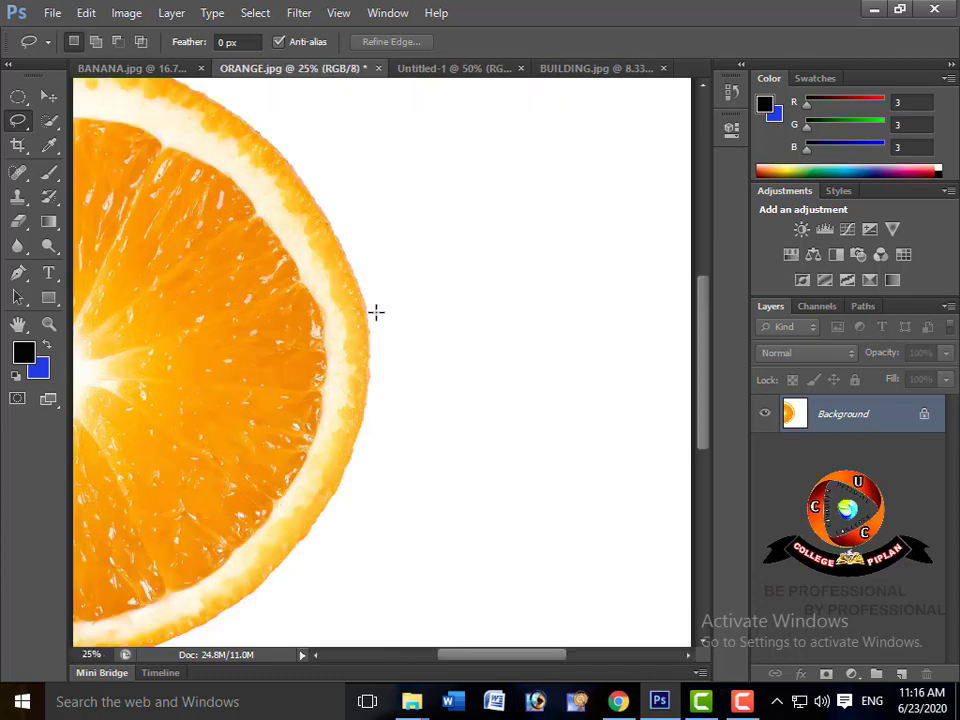
key("ctrl+minus")
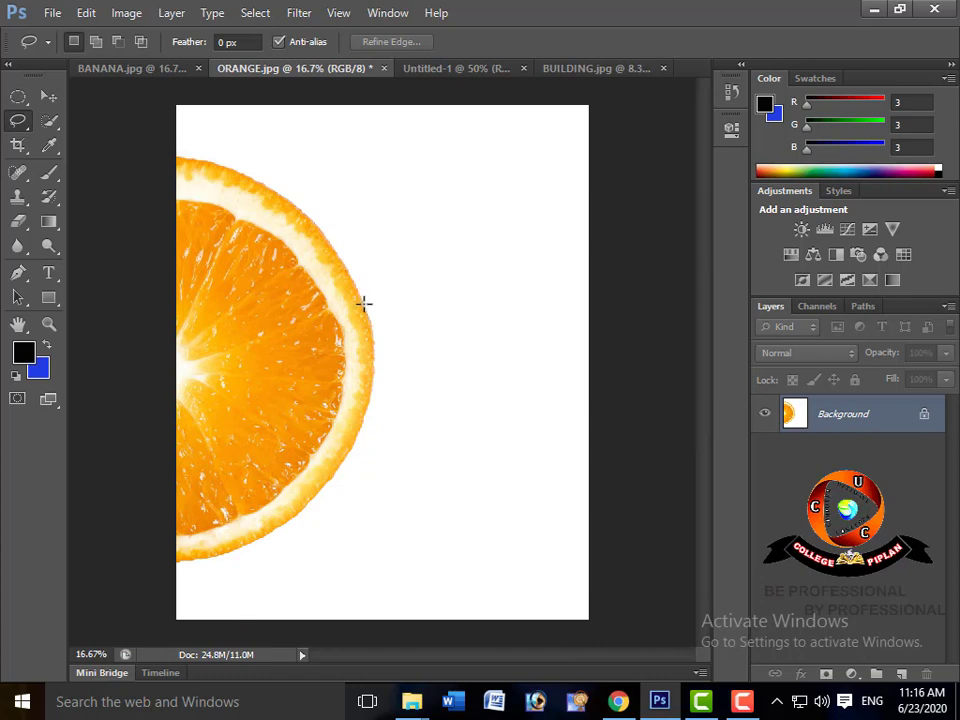
- Start a Magnetic Lasso outline where the peel's upper edge meets the image border and trace down the outer curve of the slice
key("ctrl+plus")
key("ctrl+plus")
key("ctrl+plus")
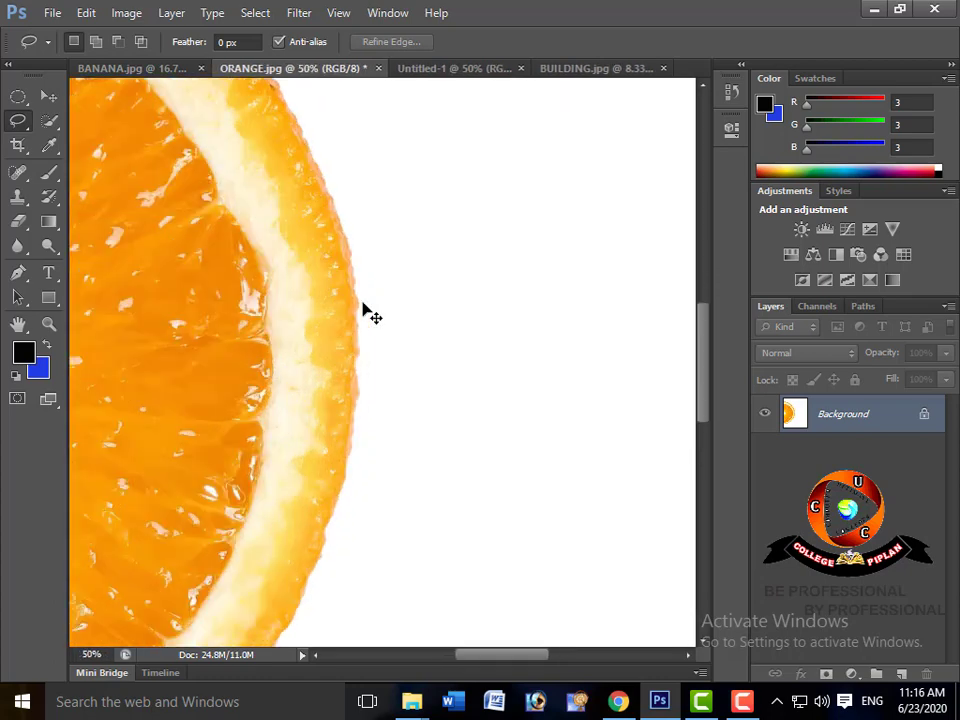
left_click_drag(296, 252, 453, 292)
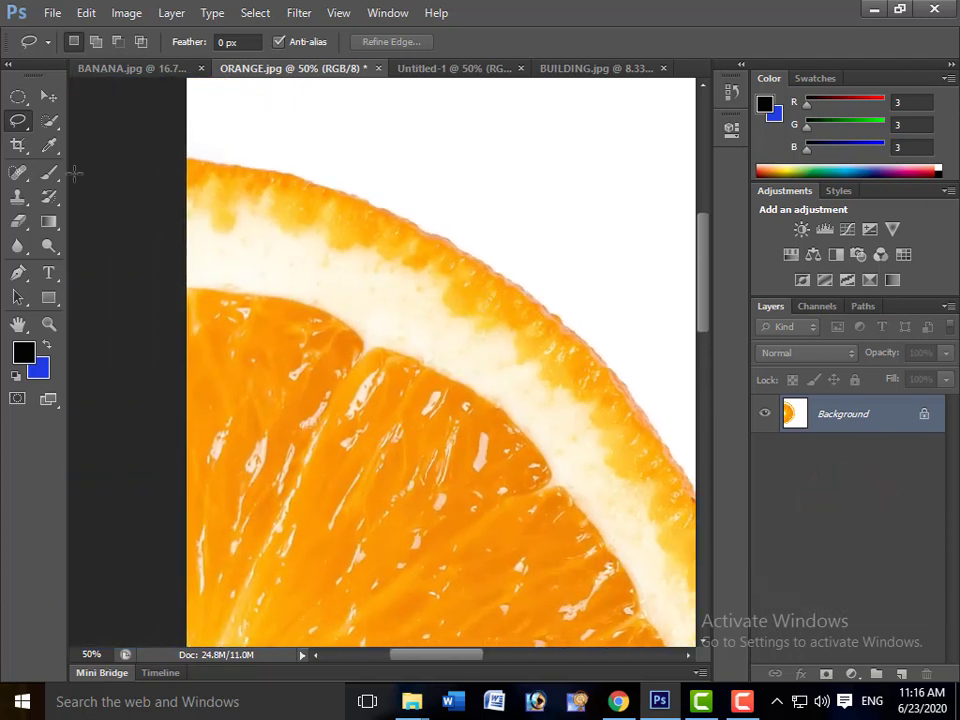
right_click(21, 122)
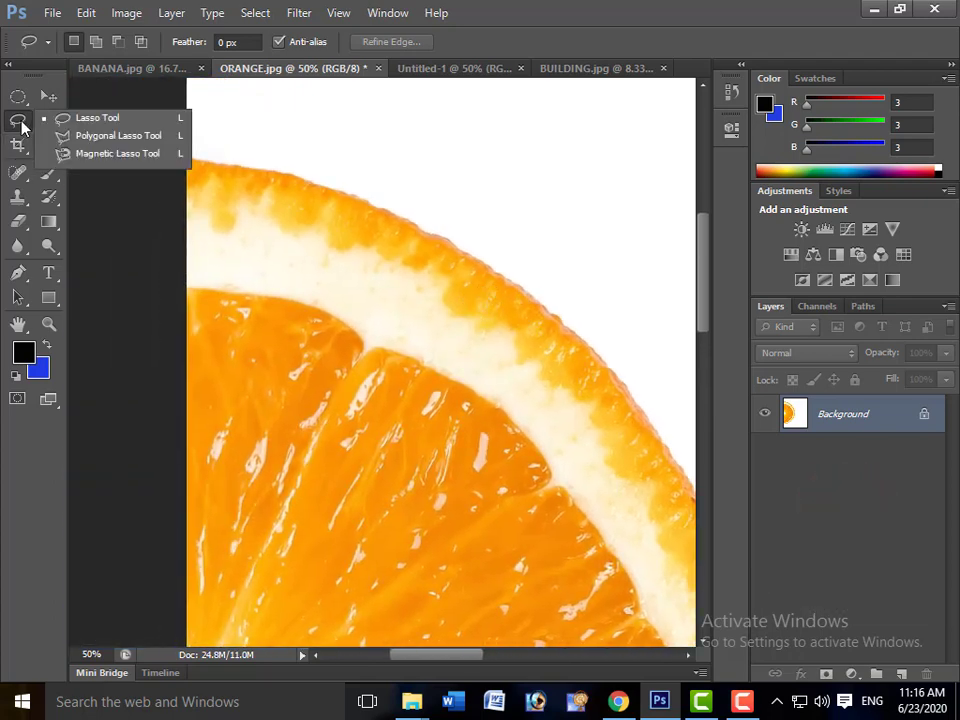
left_click(86, 156)
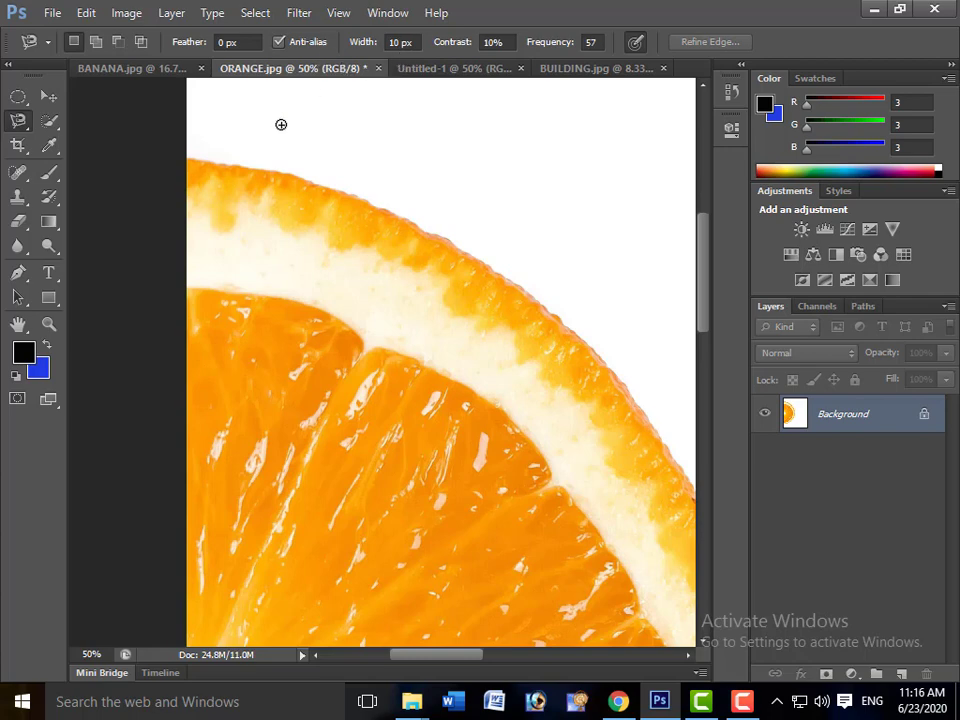
left_click(187, 156)
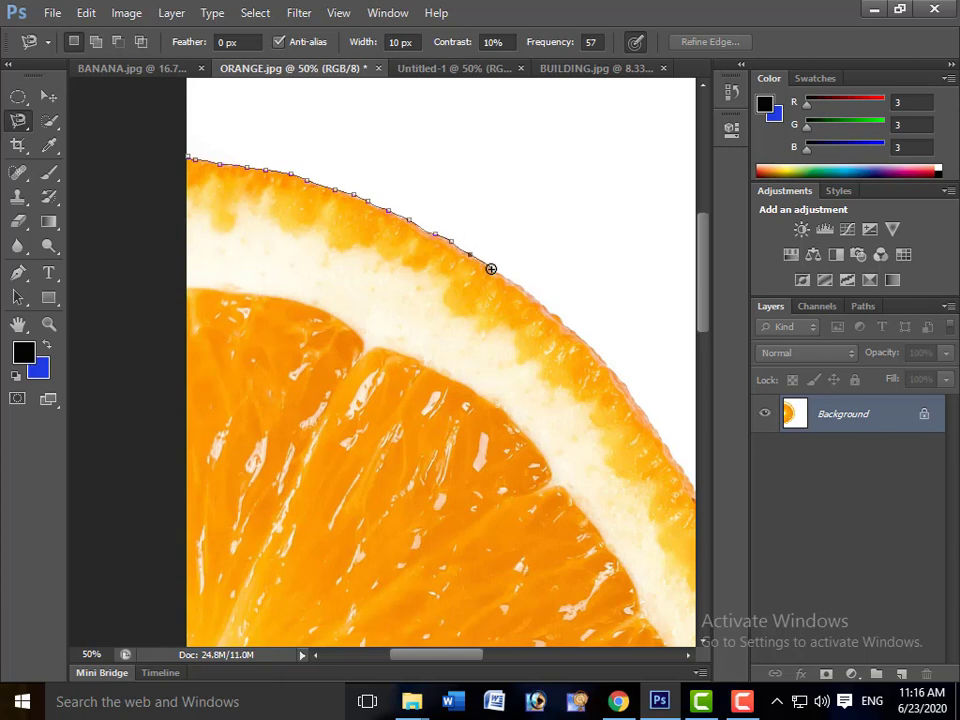
left_click_drag(491, 269, 301, 136)
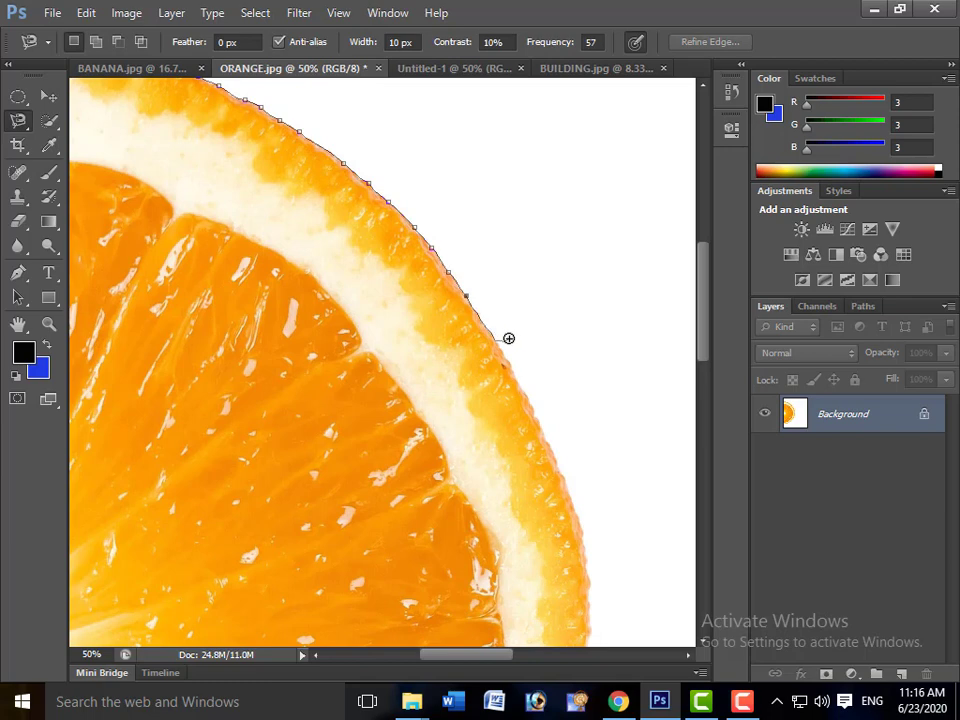
left_click_drag(508, 338, 375, 156)
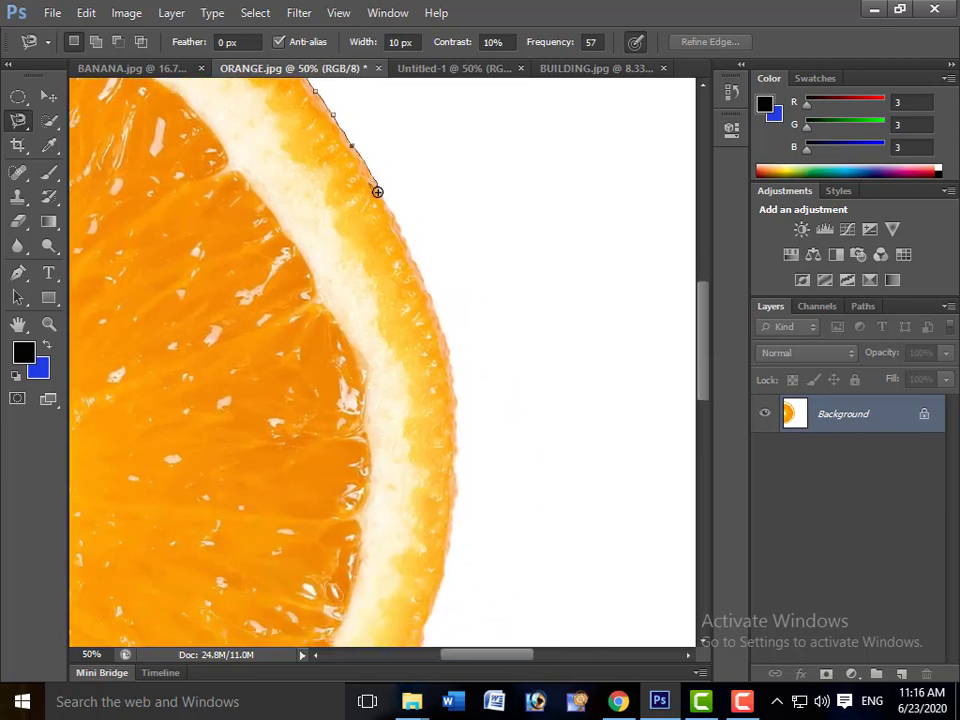
left_click_drag(451, 352, 390, 189)
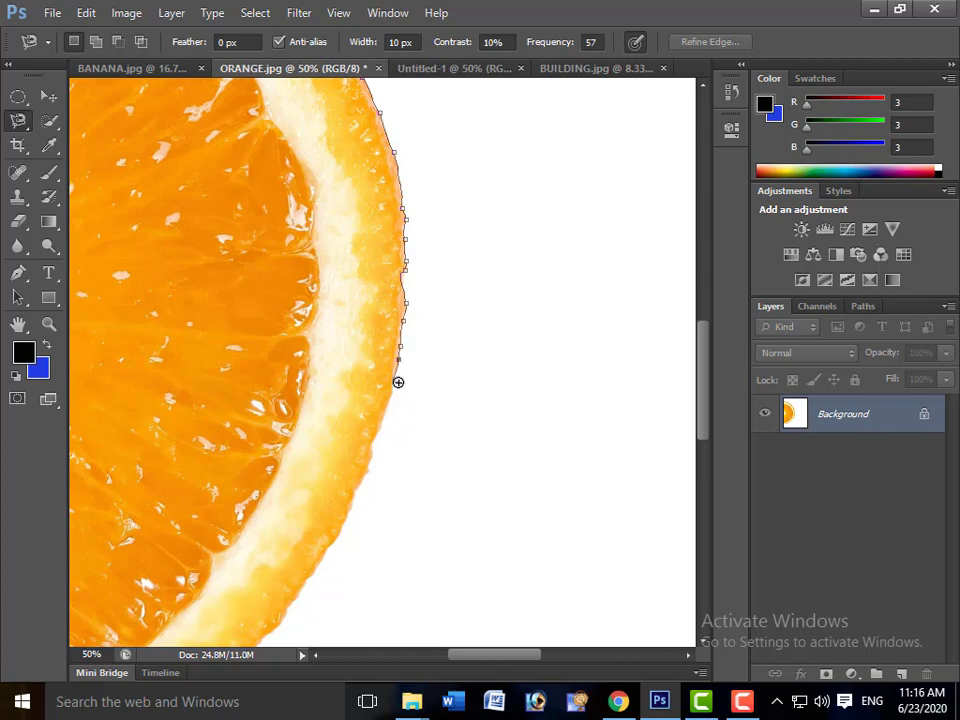
- Continue the Magnetic Lasso outline along the slice's lower peel to the image border and close the selection around the half orange
left_click_drag(398, 382, 395, 190)
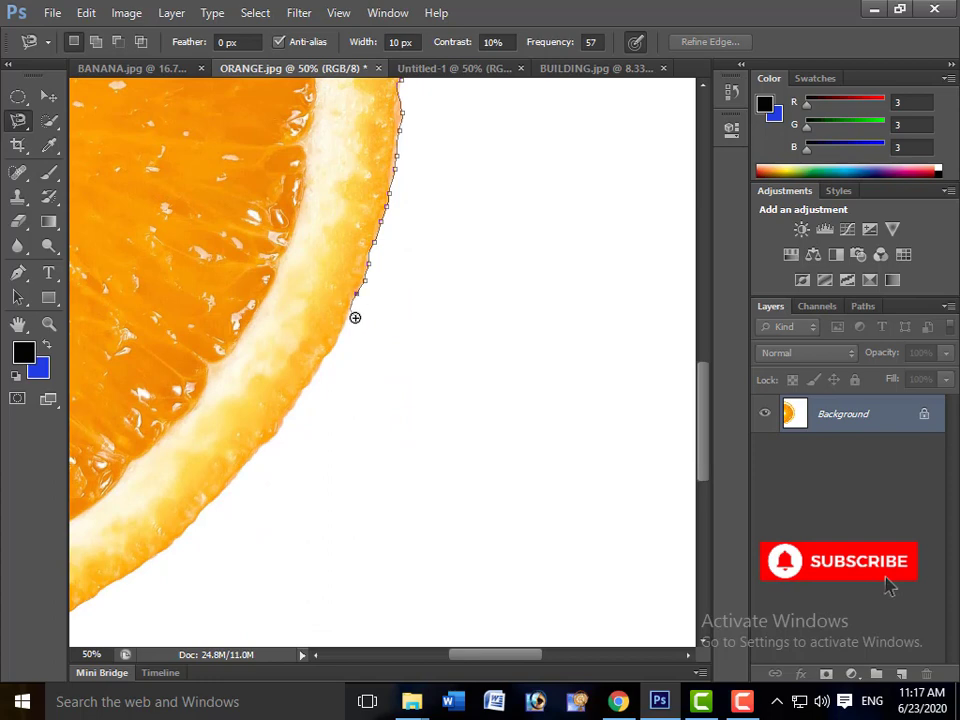
mouse_move(353, 321)
left_mouse_down()
mouse_move(407, 208)
mouse_move(396, 210)
left_mouse_up()
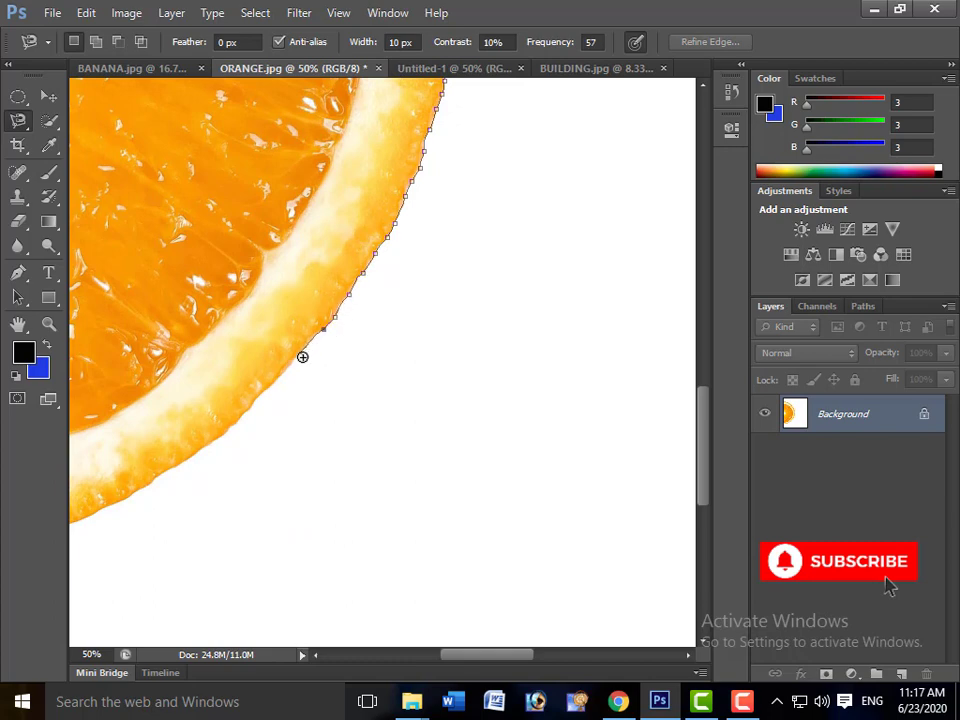
left_click_drag(272, 386, 454, 221)
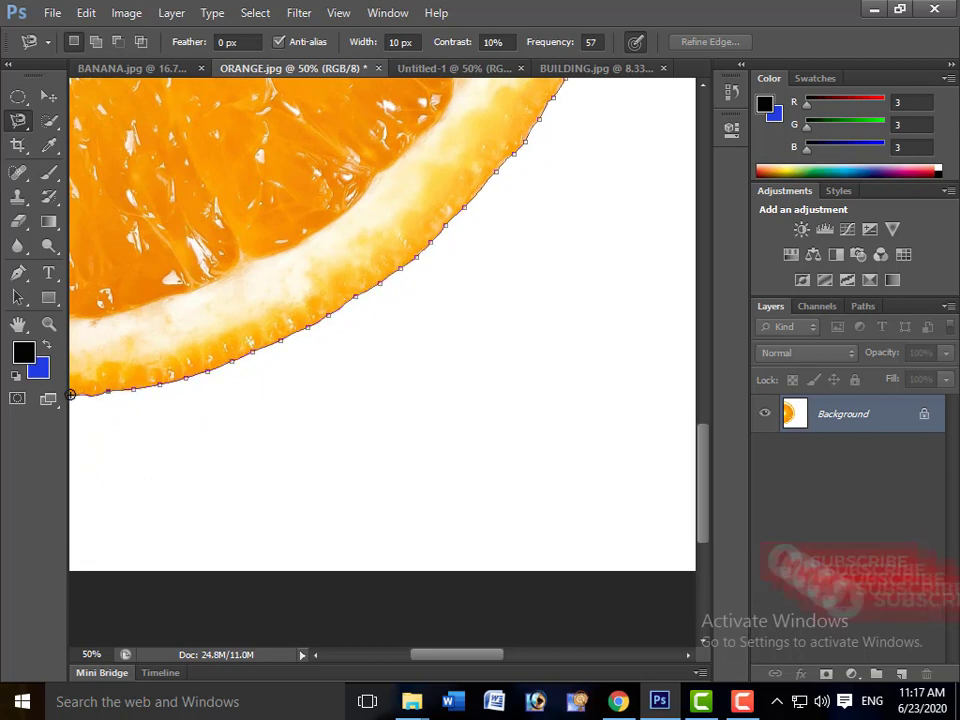
key("ctrl+minus")
key("ctrl+minus")
key("ctrl+minus")
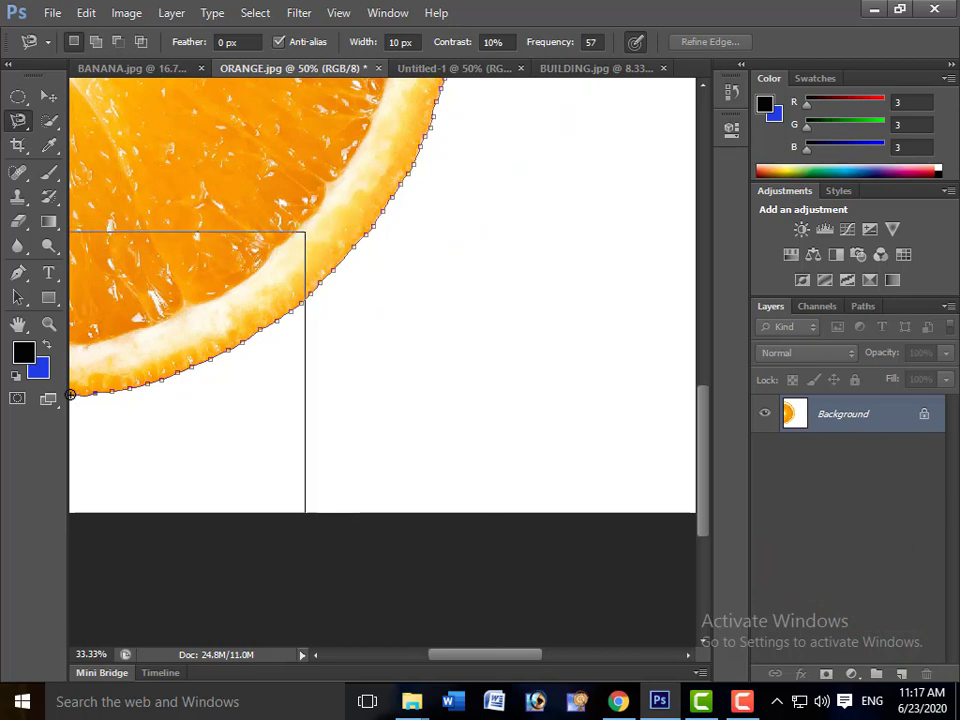
double_click(139, 379)
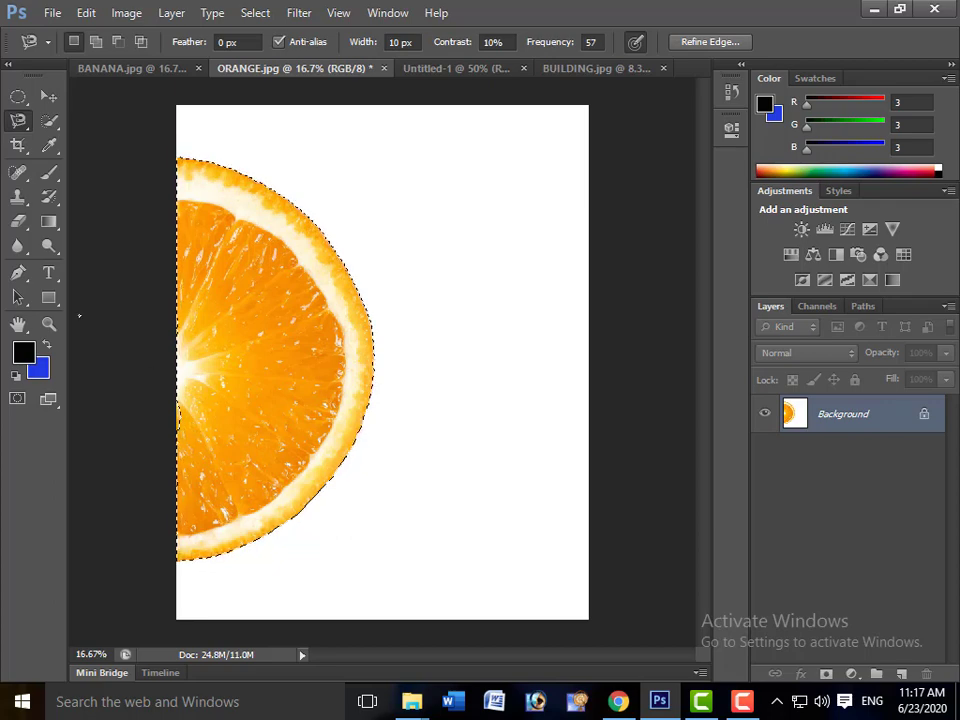
- Use the Lasso tool to add the missed notch along the image border to the half-orange selection
right_click(28, 121)
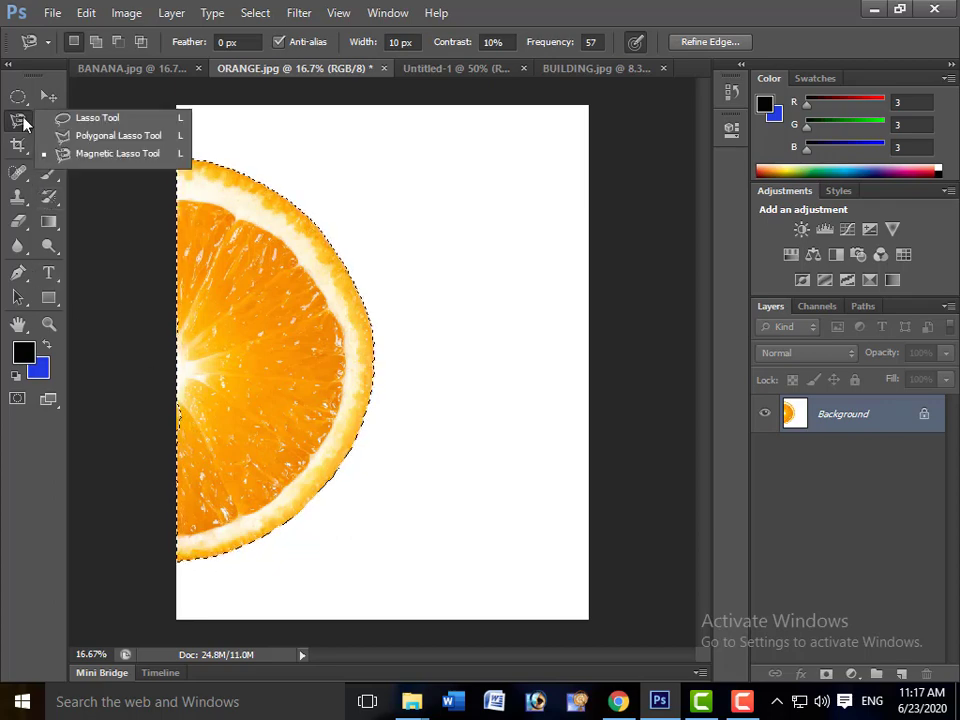
left_click(62, 122)
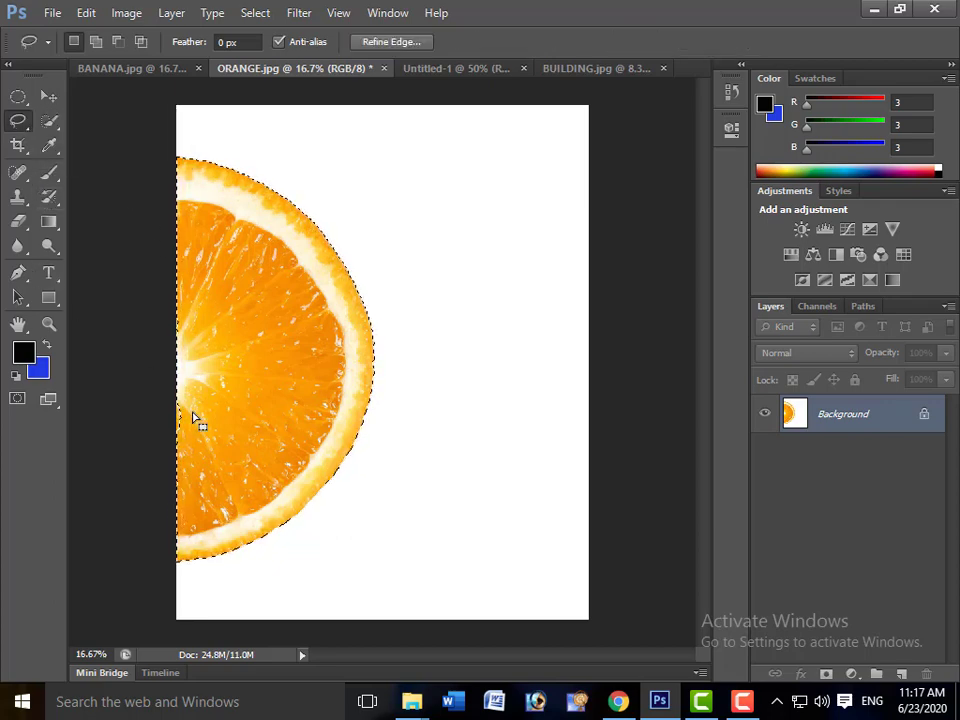
key("shift")
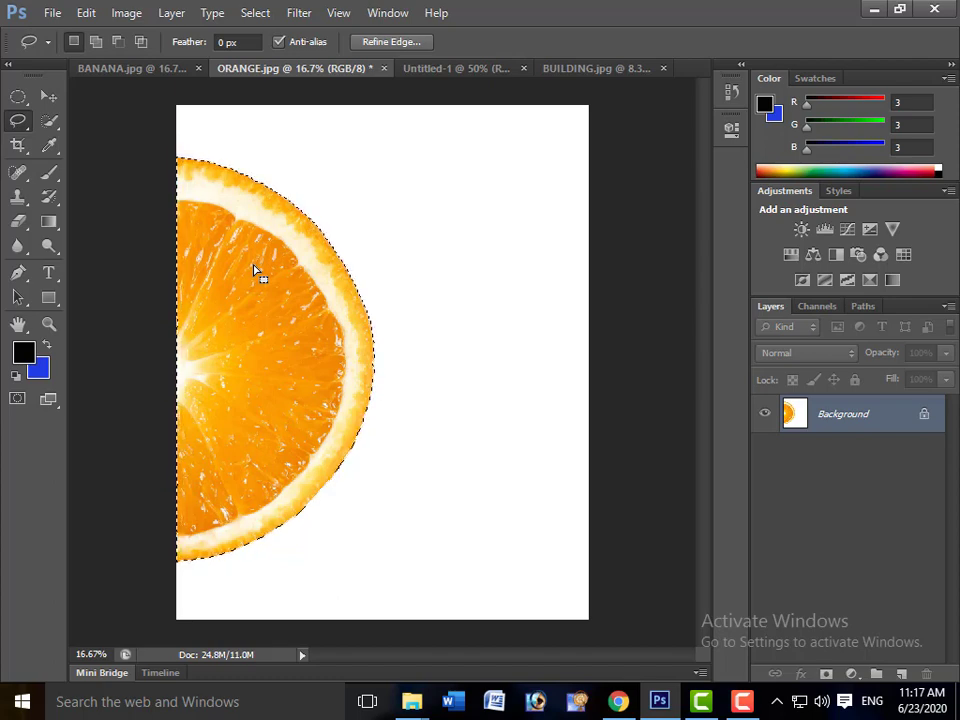
- Copy the selected half orange to a new layer, inspect it with the Background layer hidden, and show Background again
key("ctrl+j")
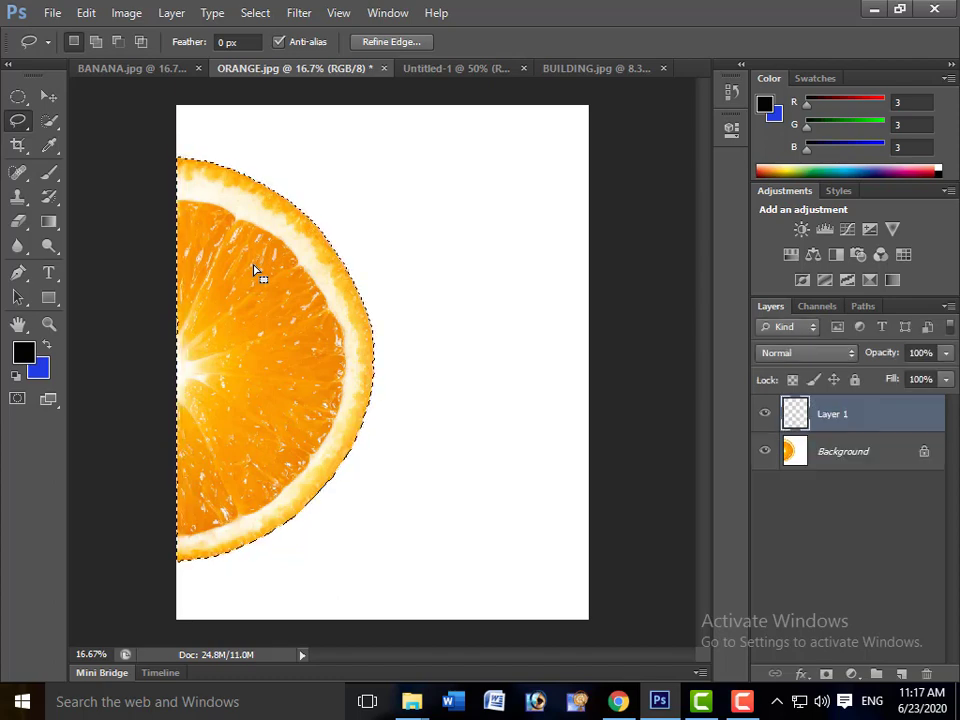
left_click(764, 451)
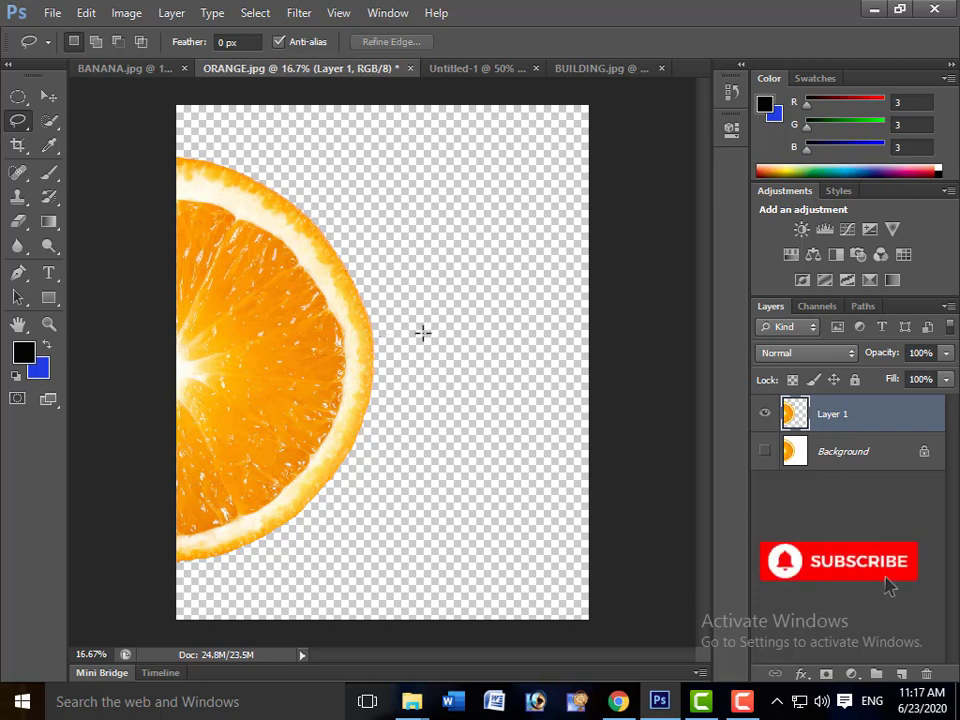
left_click(764, 451)
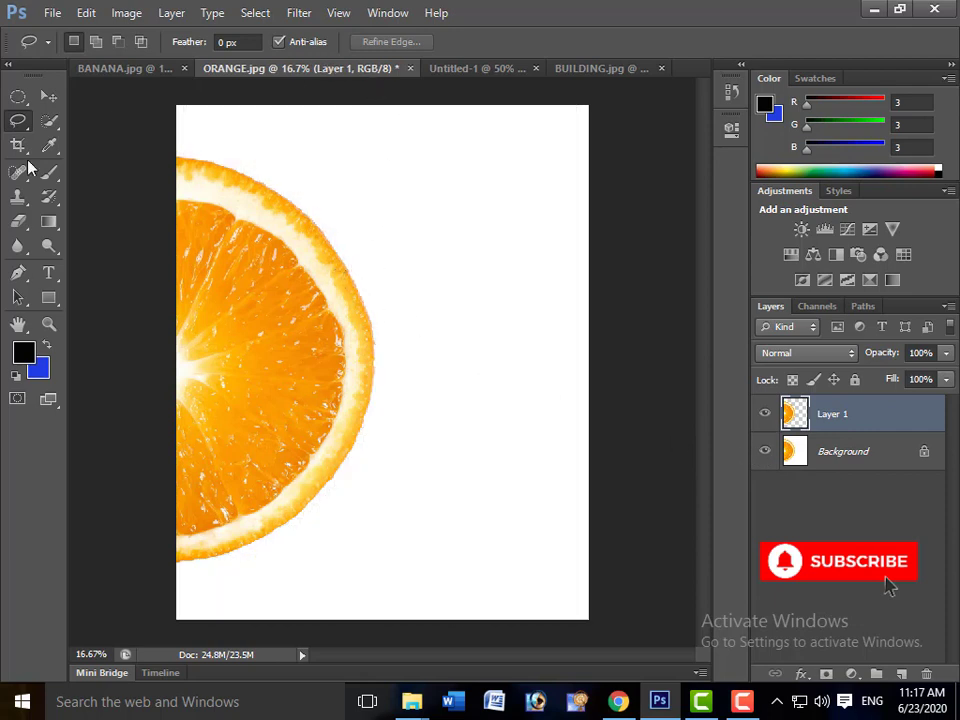
right_click(18, 126)
left_click(69, 153)
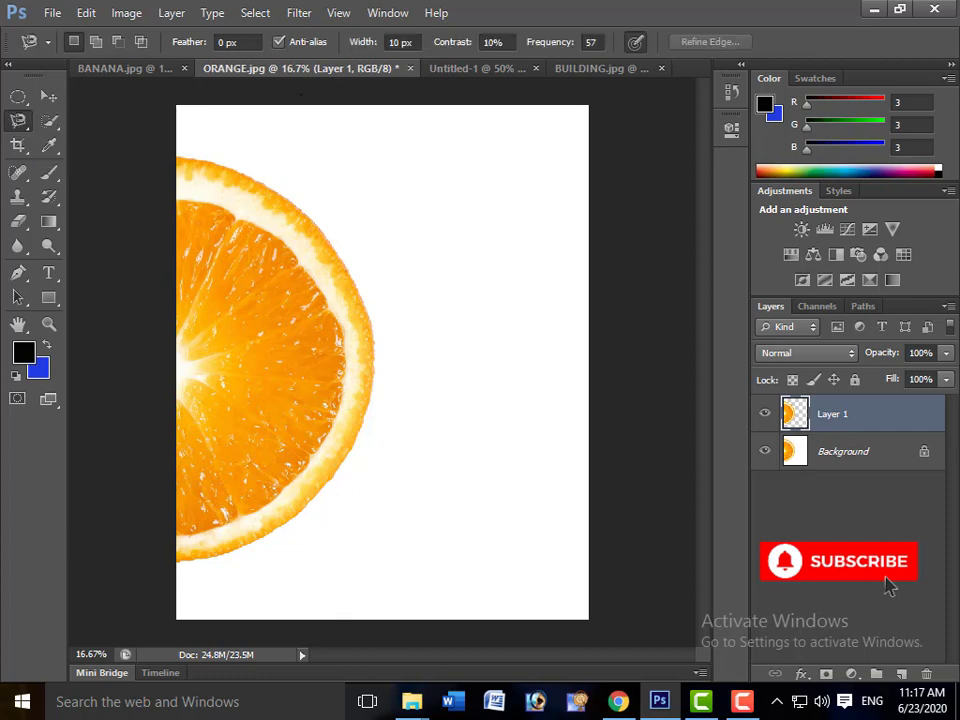
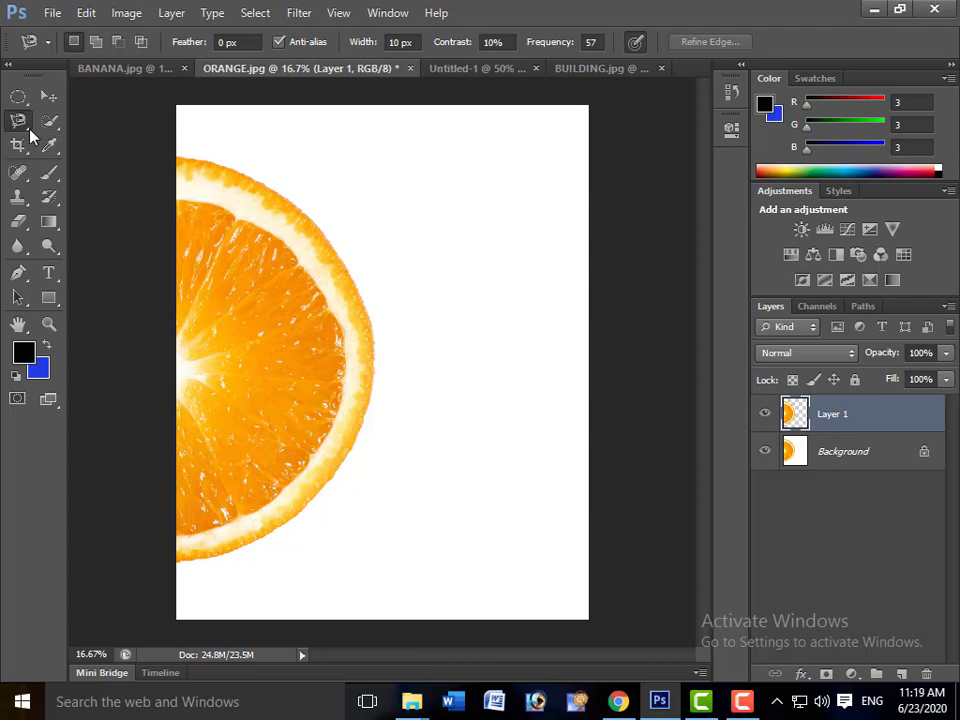
left_click(18, 98)
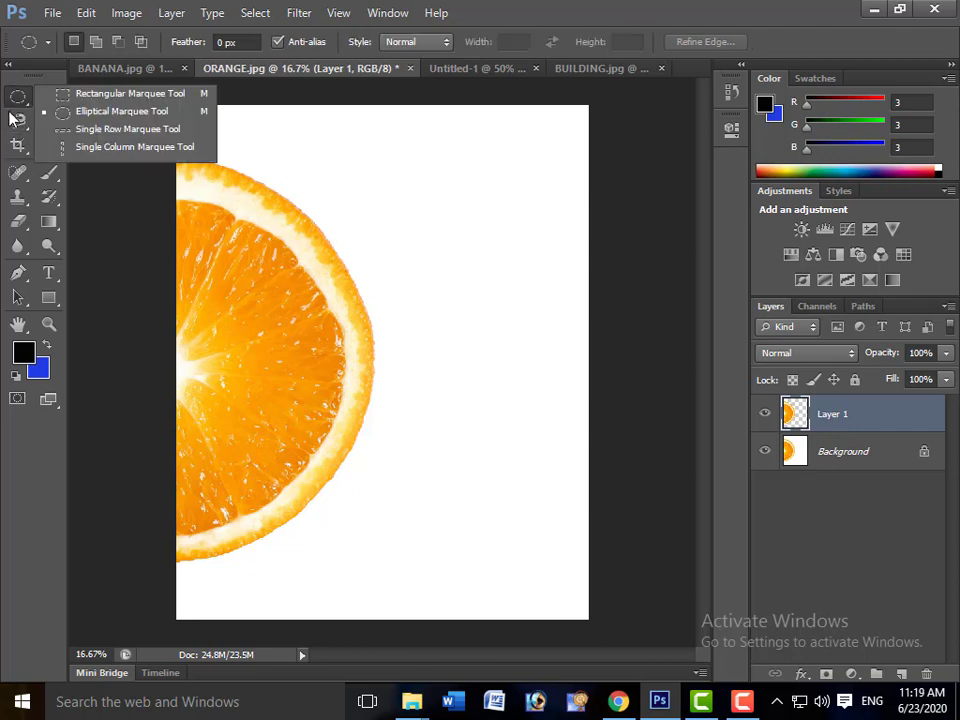
left_click(17, 120)
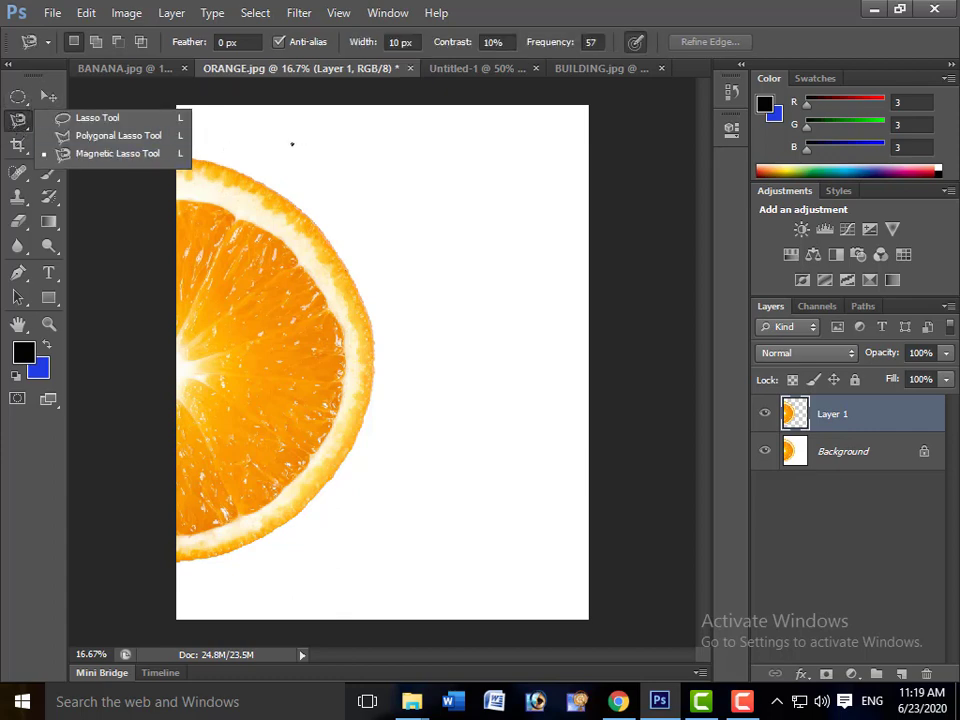
left_click(120, 150)
left_click(49, 121)
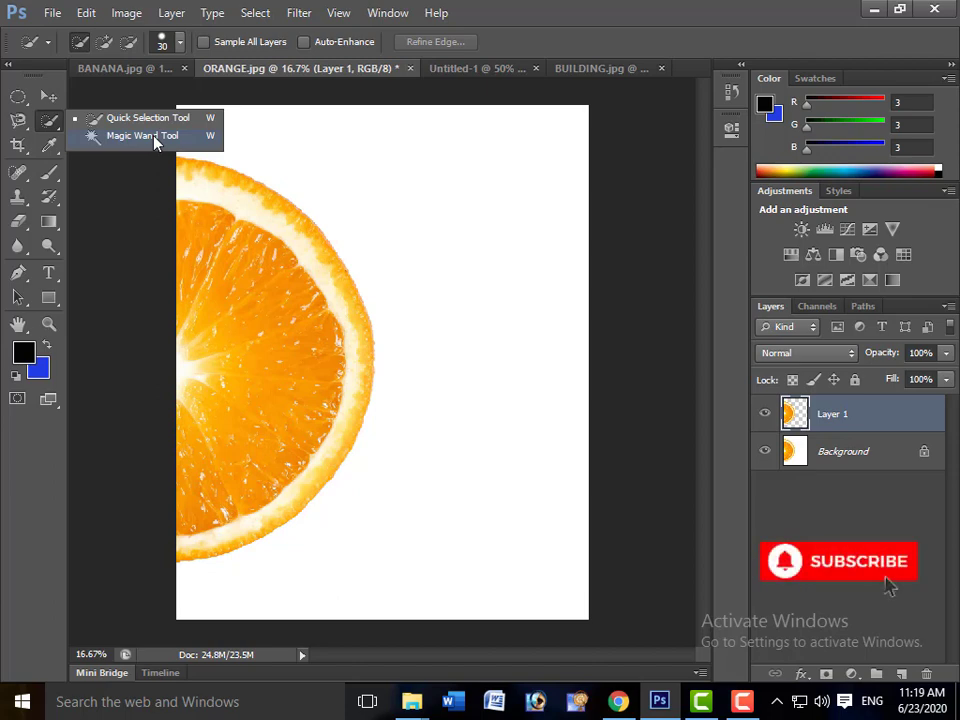
- Switch to the BANANA.jpg document and activate the Magic Wand tool
left_click(131, 68)
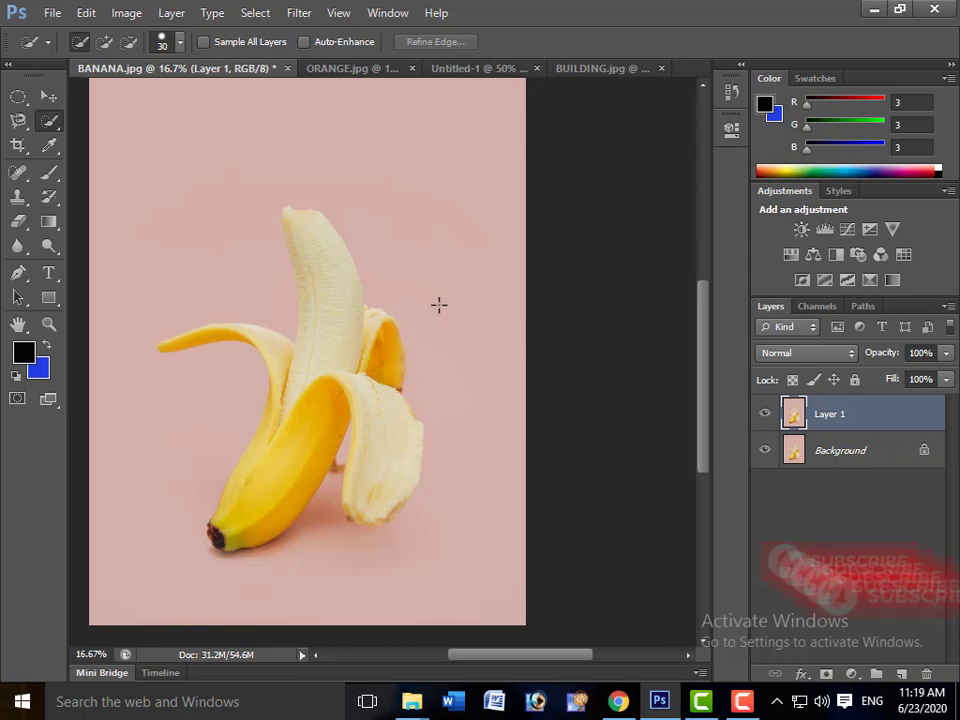
left_click(52, 122)
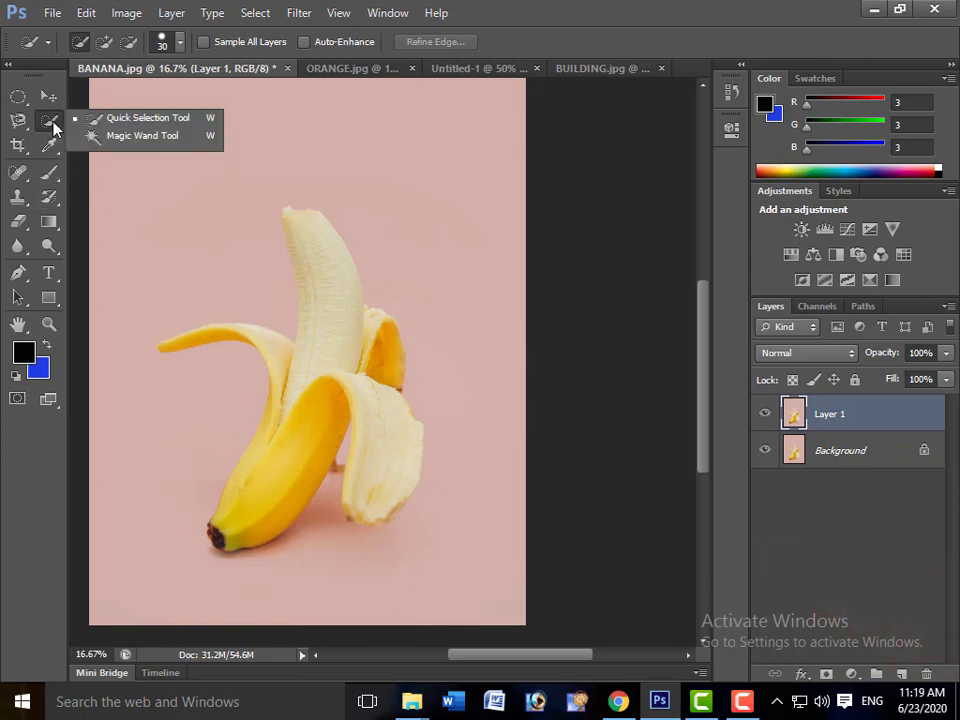
left_click(95, 140)
left_click(17, 124)
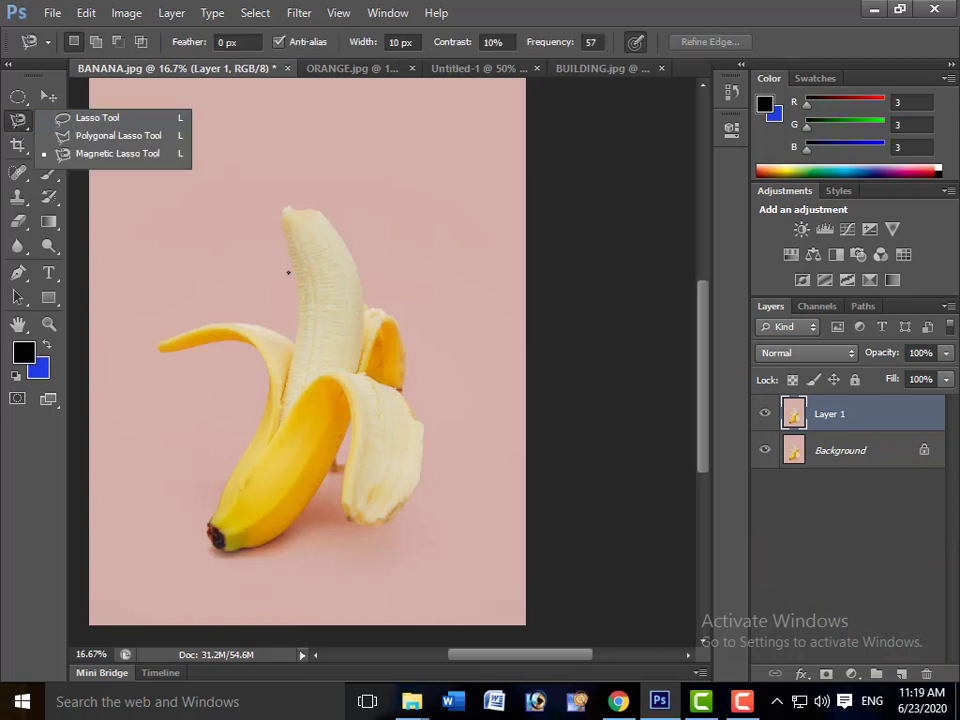
left_click(229, 170)
left_click(61, 123)
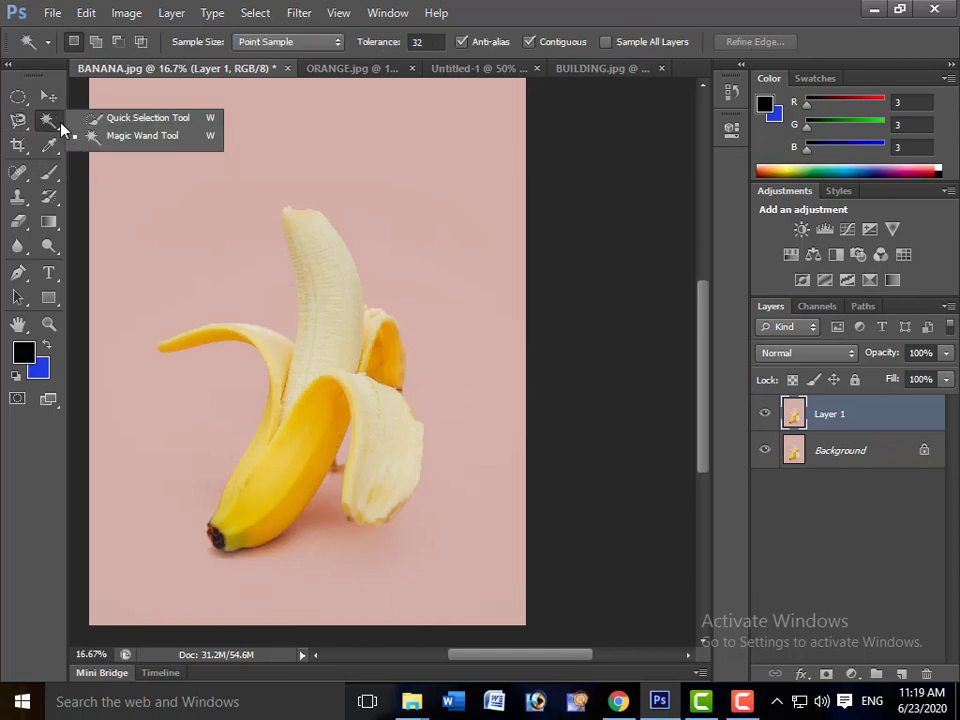
left_click(113, 145)
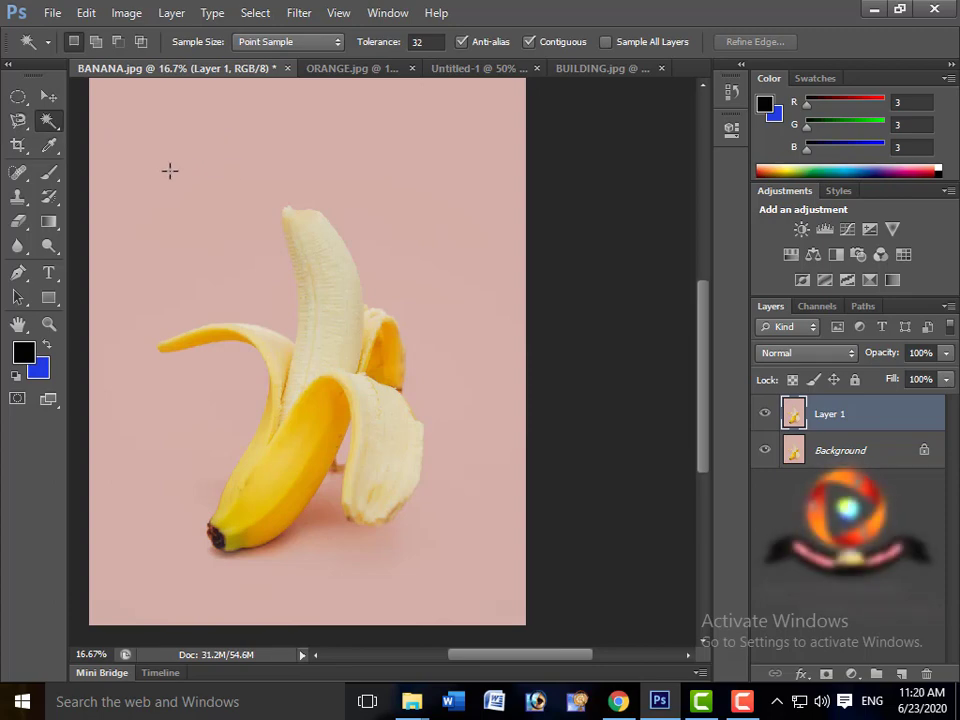
- Try selecting the pink background with the Magic Wand at the current tolerance and again at 5, clearing each selection
left_click(222, 160)
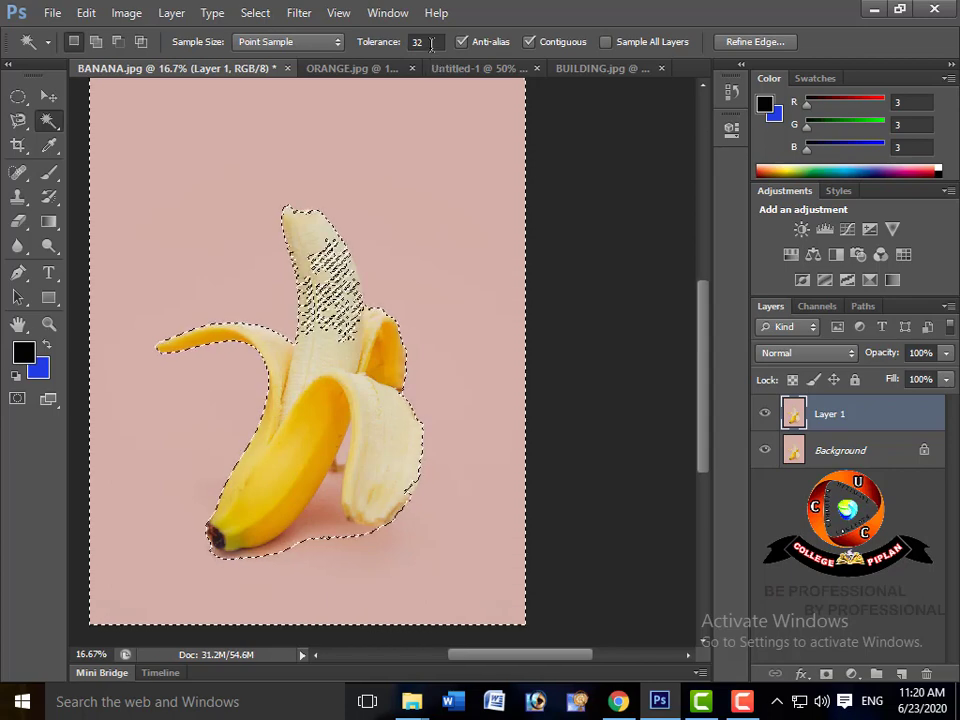
key("ctrl+d")
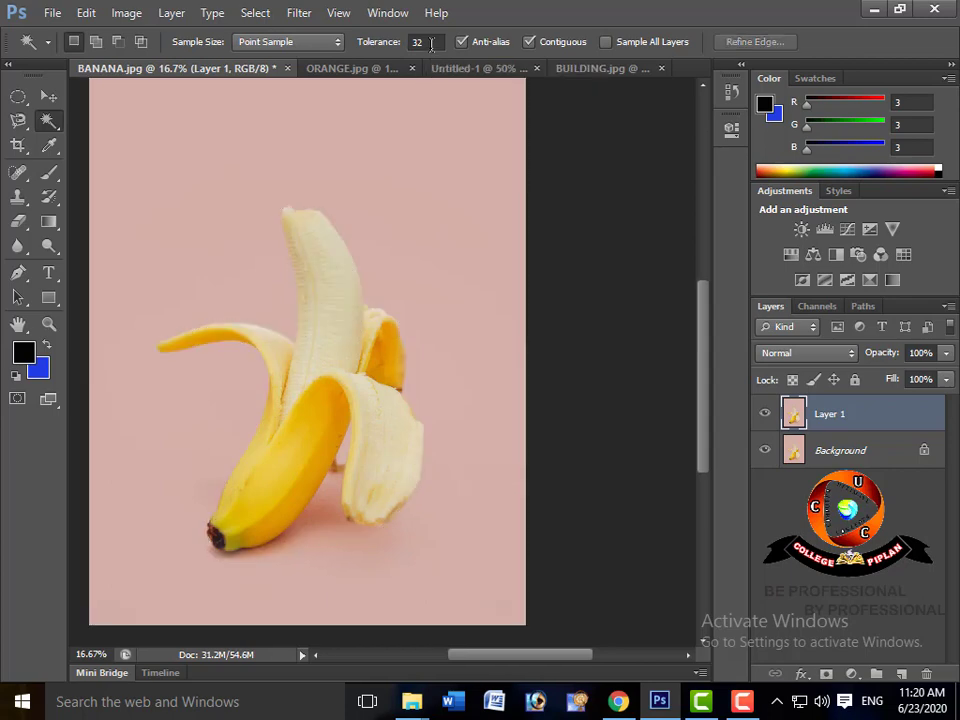
left_click(431, 43)
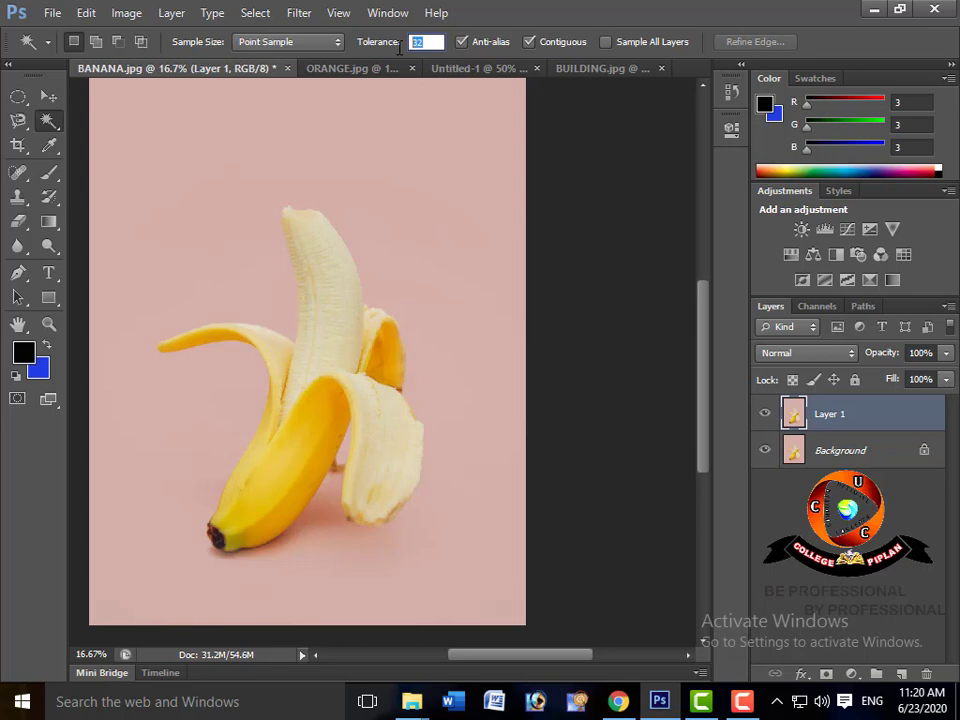
type("5")
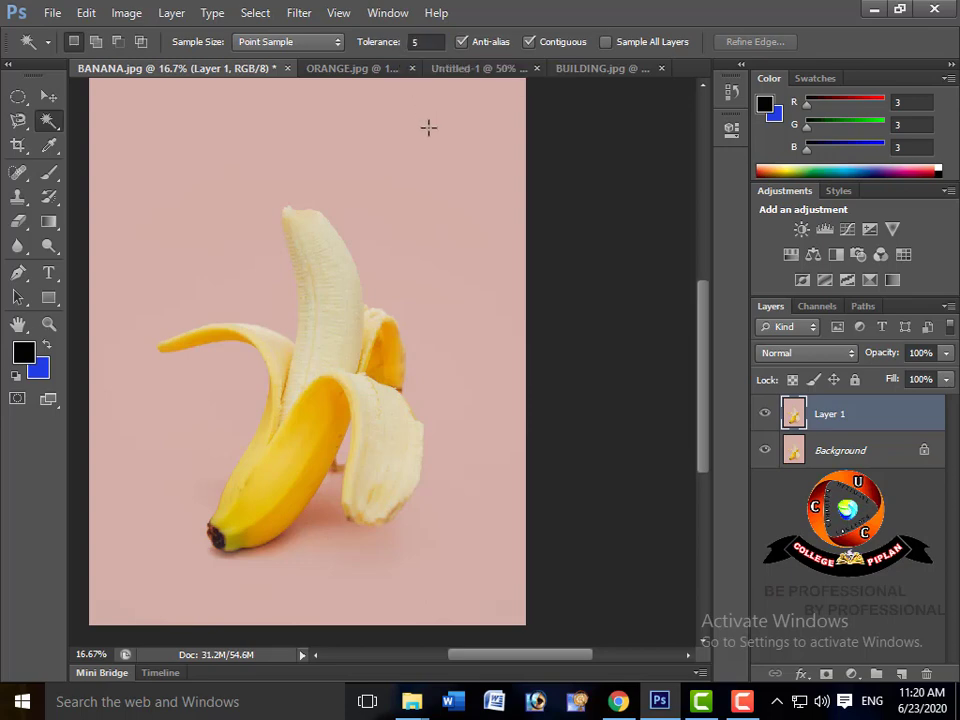
left_click(446, 161)
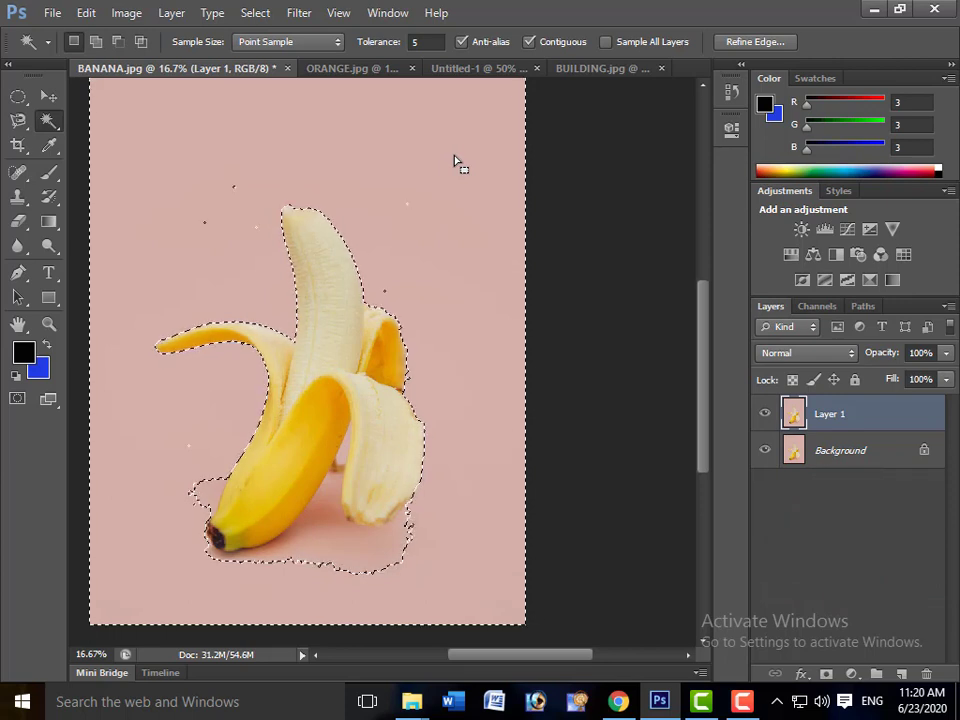
key("ctrl+d")
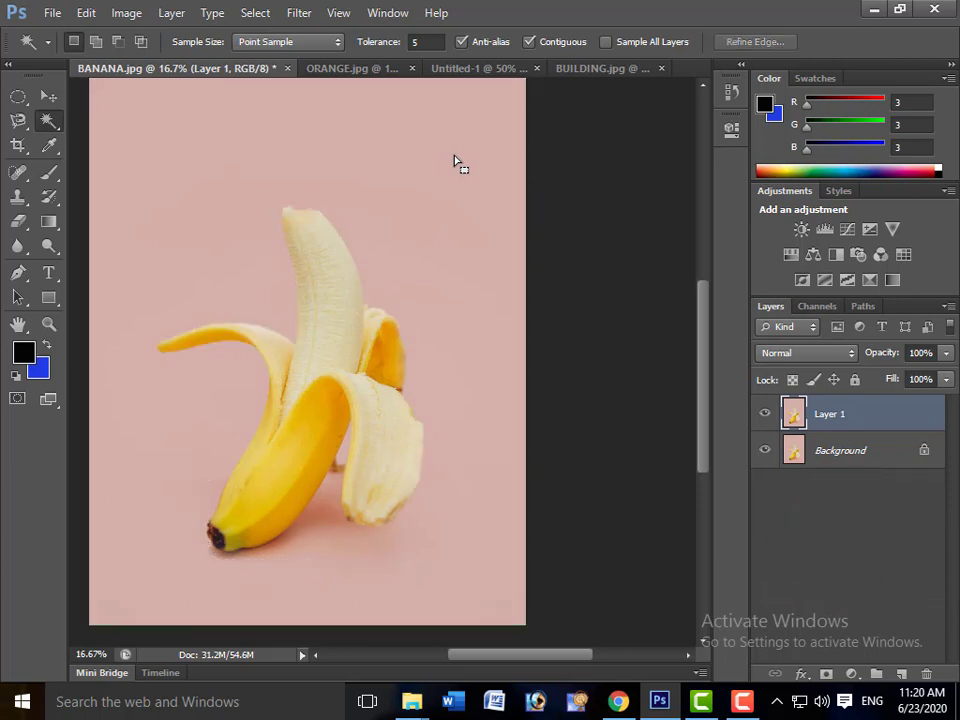
- Try selecting the peeled banana flesh with the Magic Wand at tolerance 5 and again at 20, and deselect
left_click(346, 275)
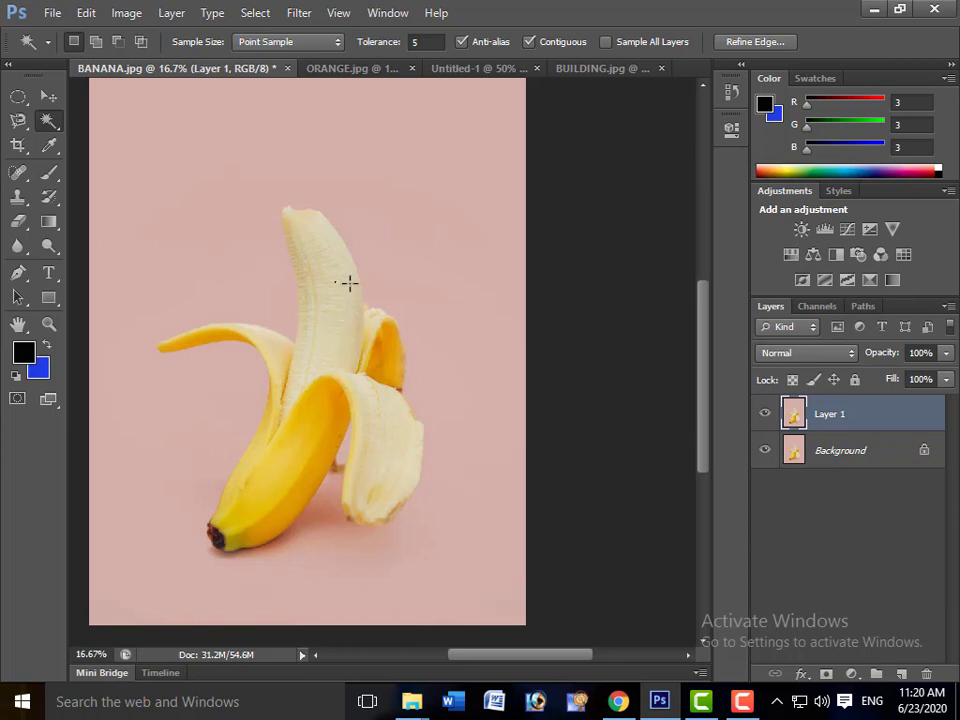
left_click(430, 42)
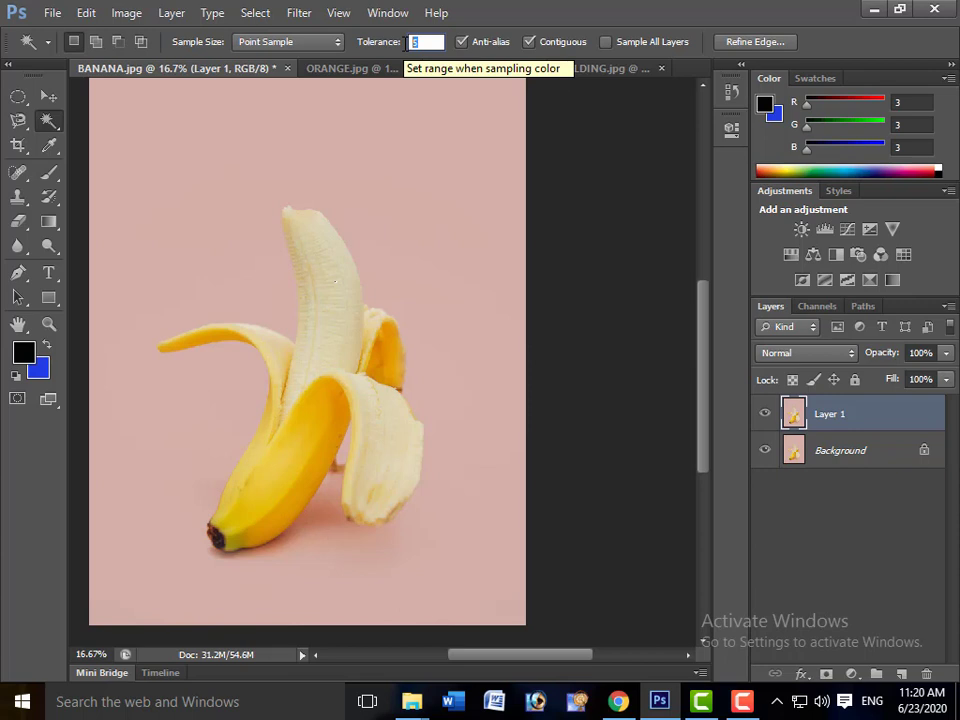
type("2")
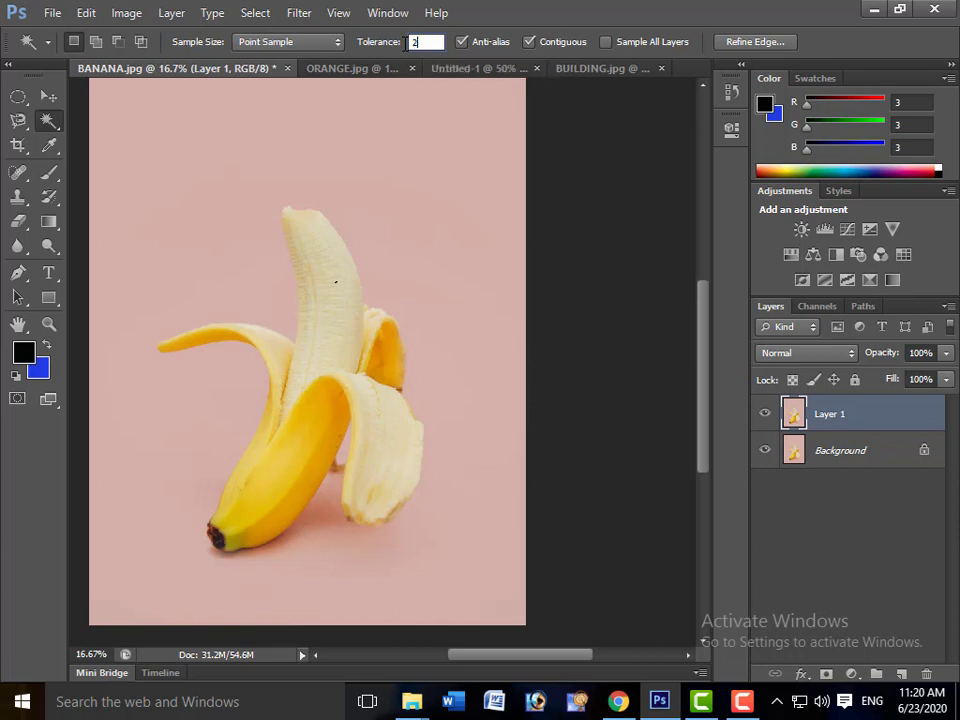
type("0")
key("Return")
left_click(337, 299)
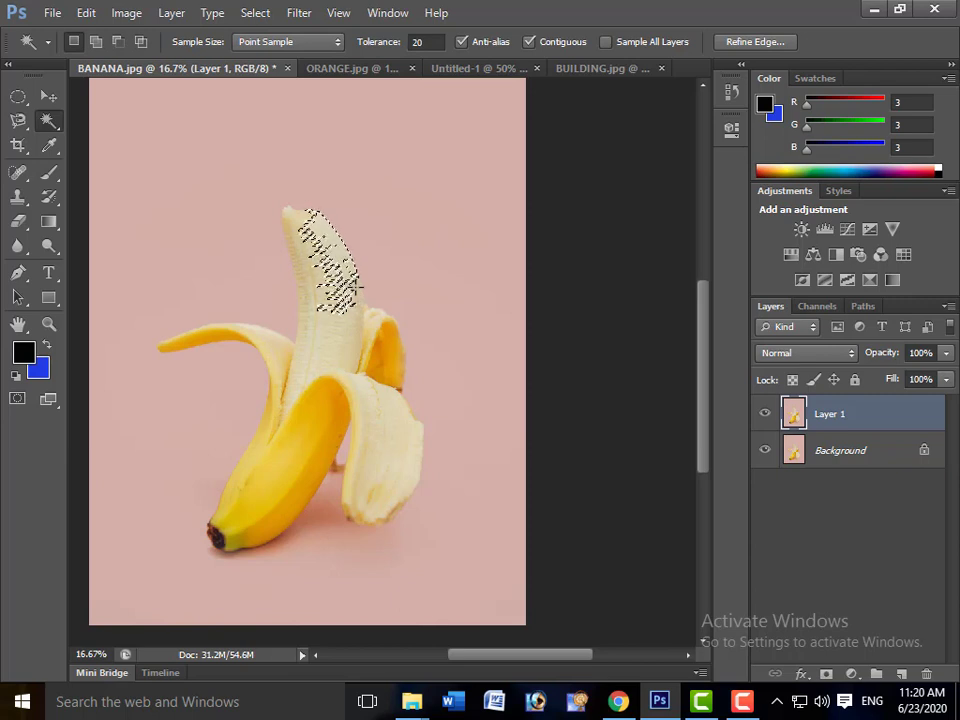
key("ctrl+d")
- Set the Magic Wand tolerance to 32 and select the pink background, clearing a first sample beside the peel and resampling above it
left_click(425, 44)
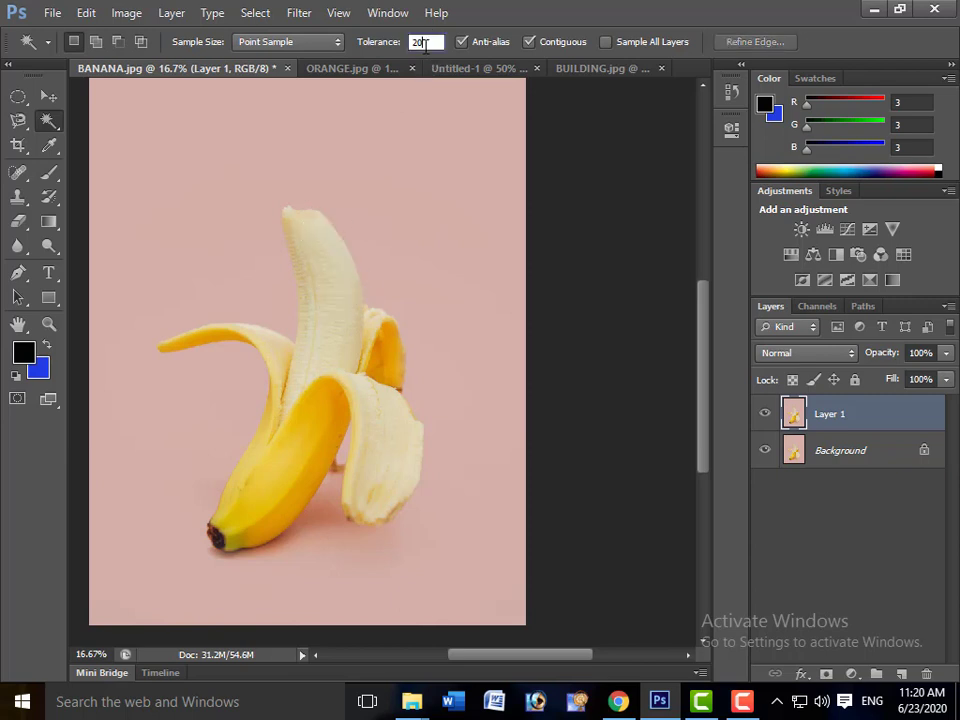
key("BackSpace")
key("Return")
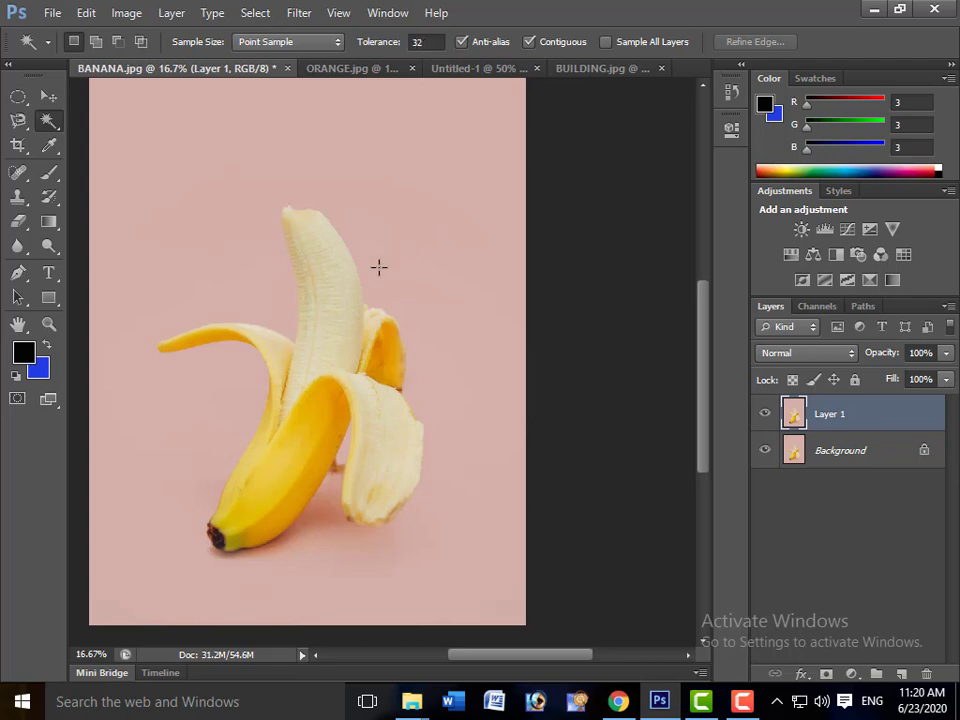
left_click(409, 341)
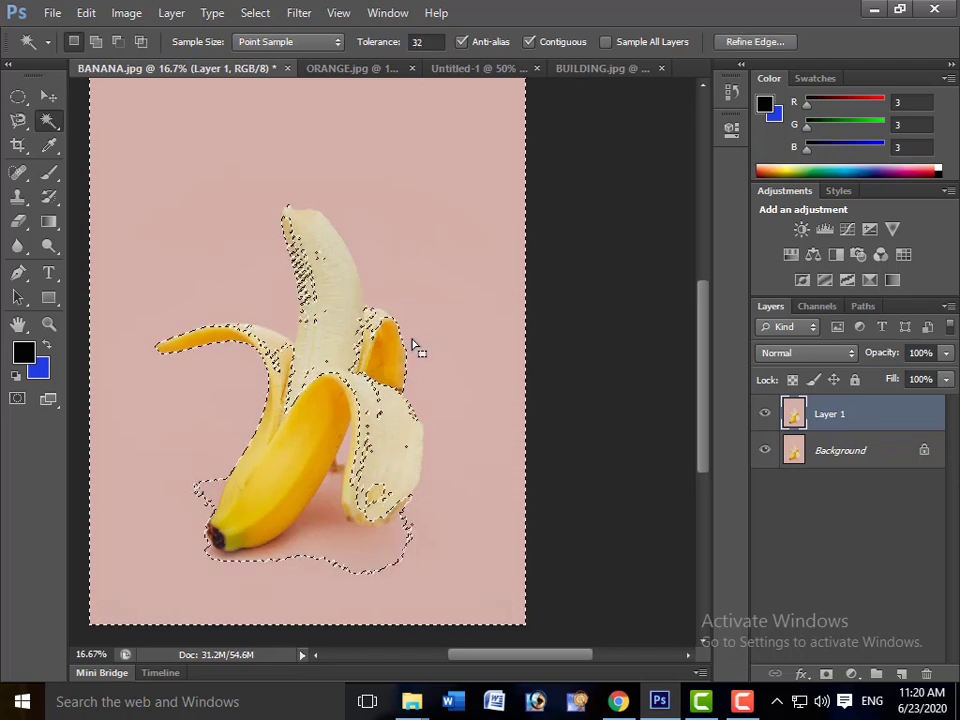
key("ctrl+d")
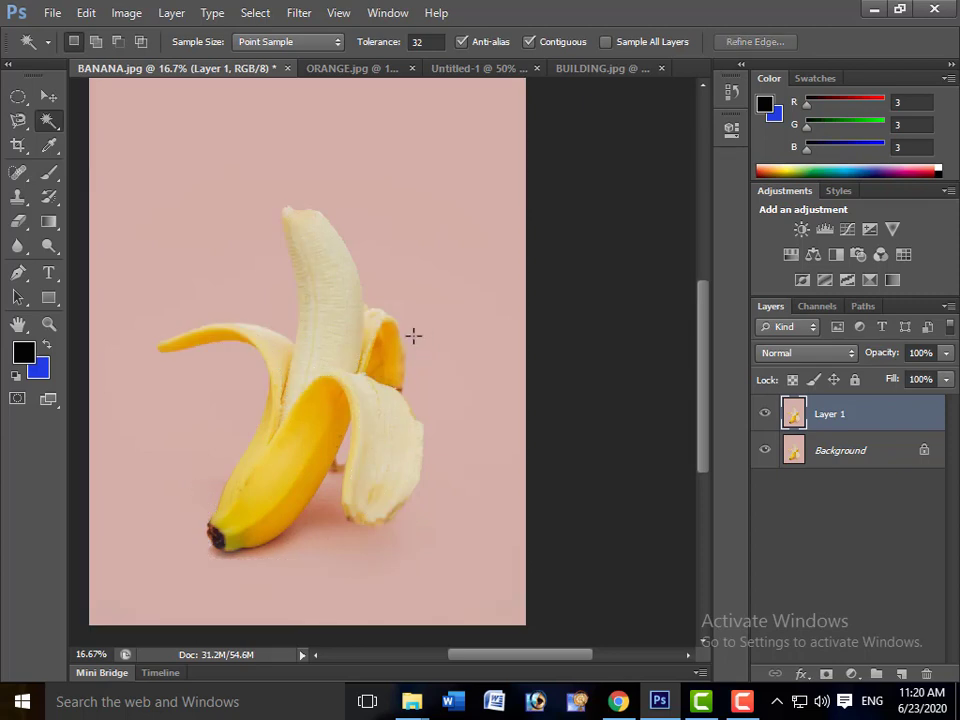
left_click(428, 197)
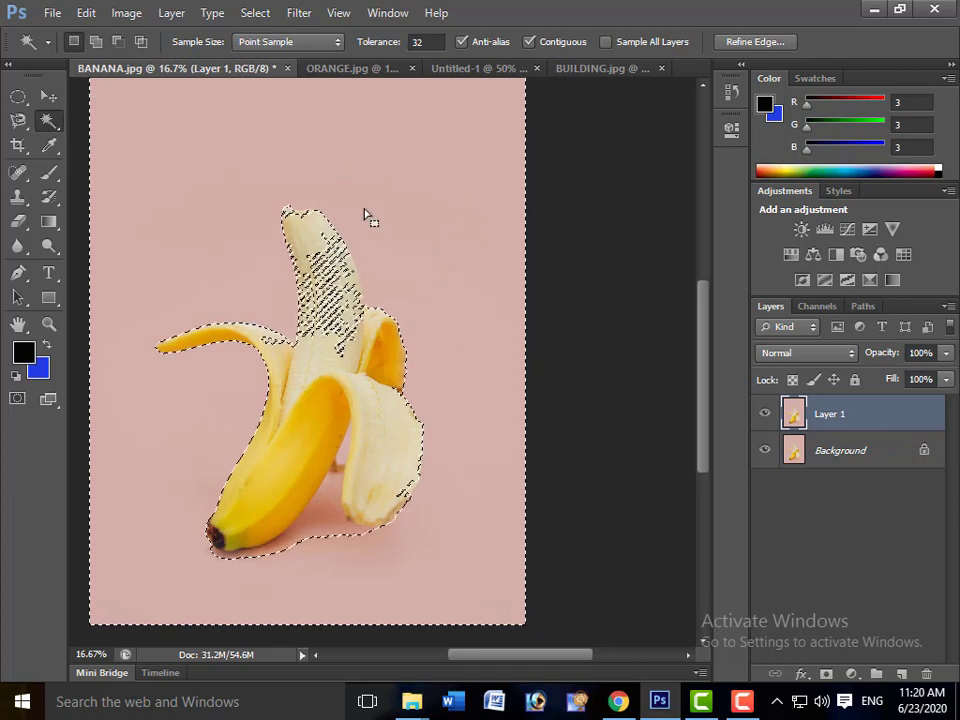
- Subtract the stray selected patches on the banana flesh and peel from the background selection with the Lasso tool, tracing around the lower peel
left_click(18, 120)
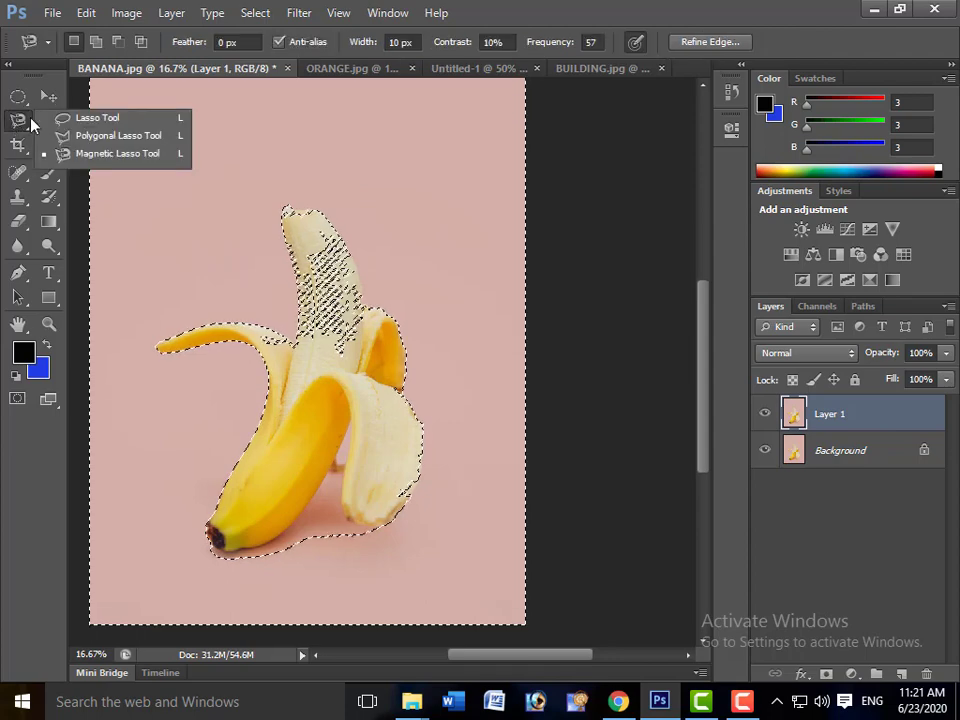
left_click(137, 122)
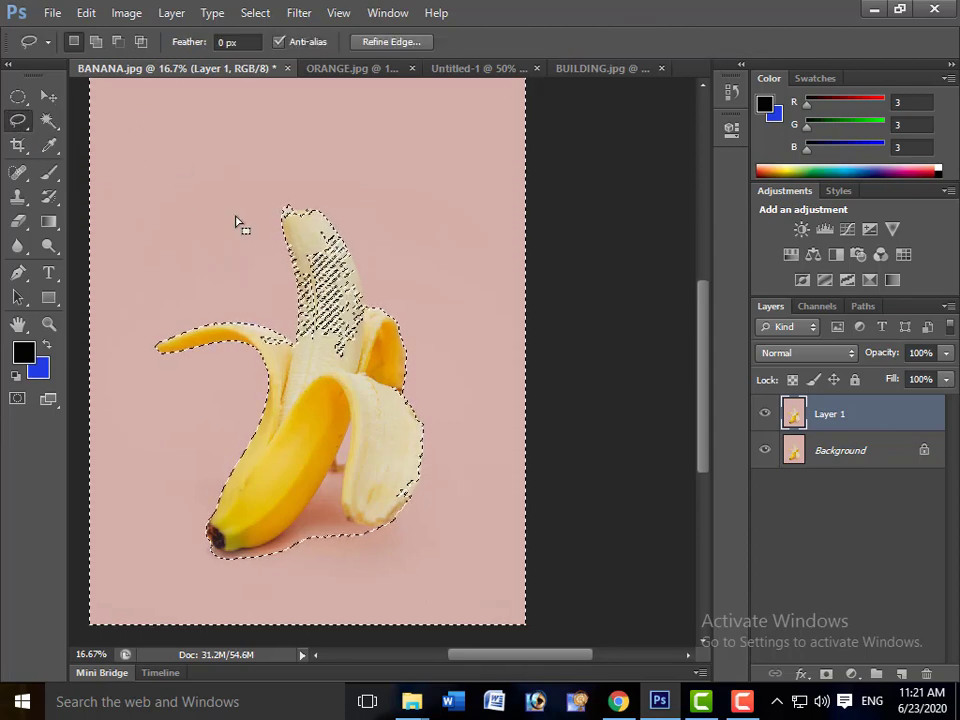
key("alt")
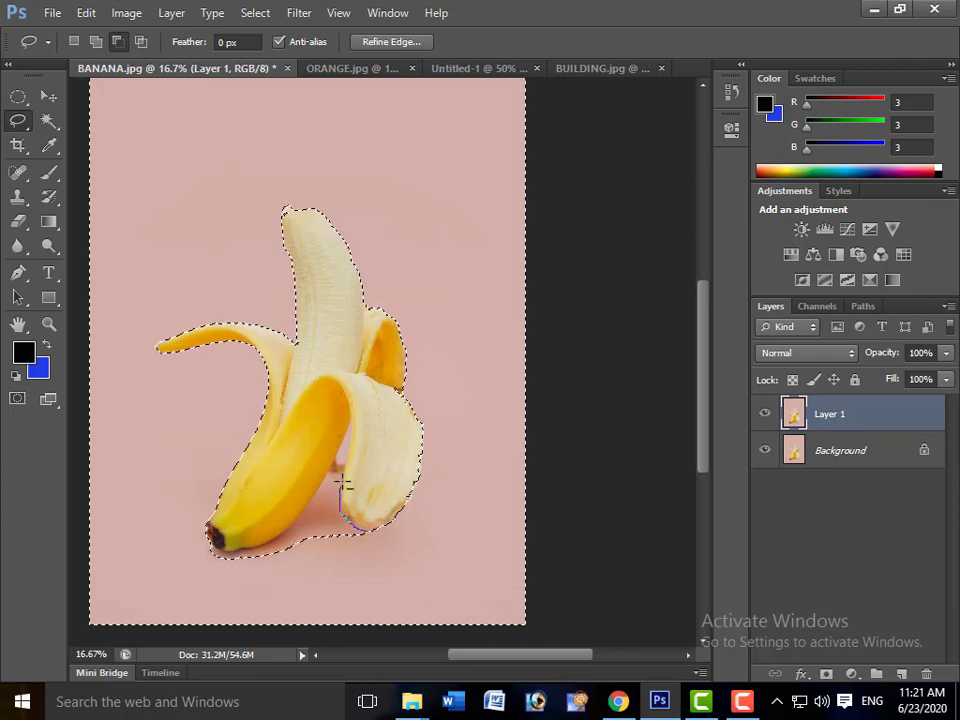
mouse_move(346, 447)
left_mouse_down()
mouse_move(349, 429)
mouse_move(343, 456)
left_mouse_up()
mouse_move(237, 562)
left_mouse_down()
mouse_move(319, 563)
mouse_move(396, 516)
left_mouse_up()
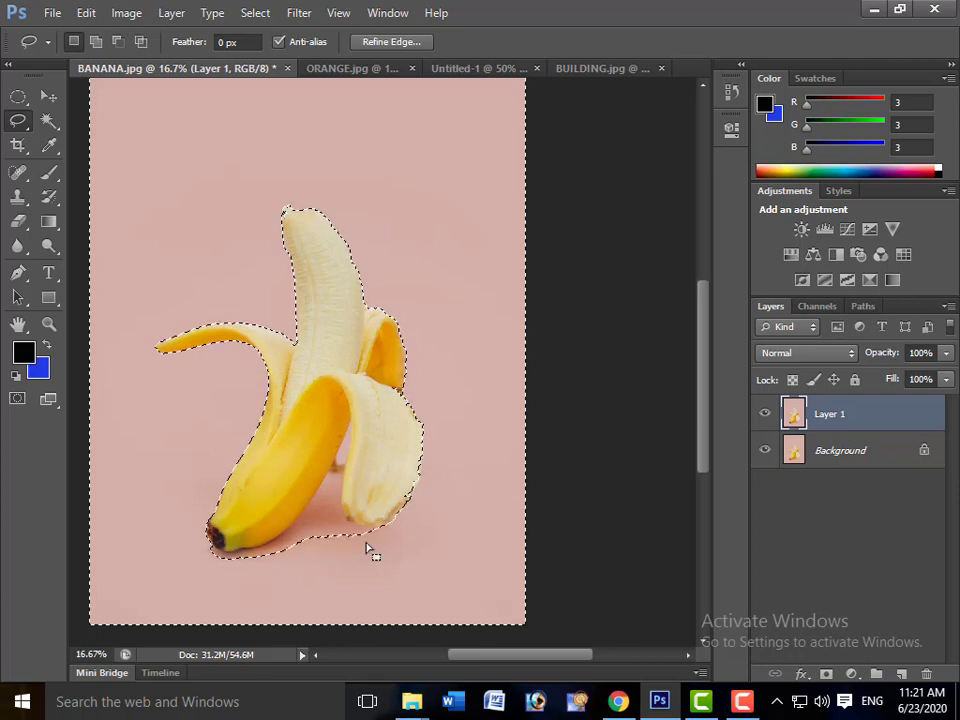
- Add the shadowed area beneath the banana, between the two lower peels, to the background selection with the Lasso tool
key("shift")
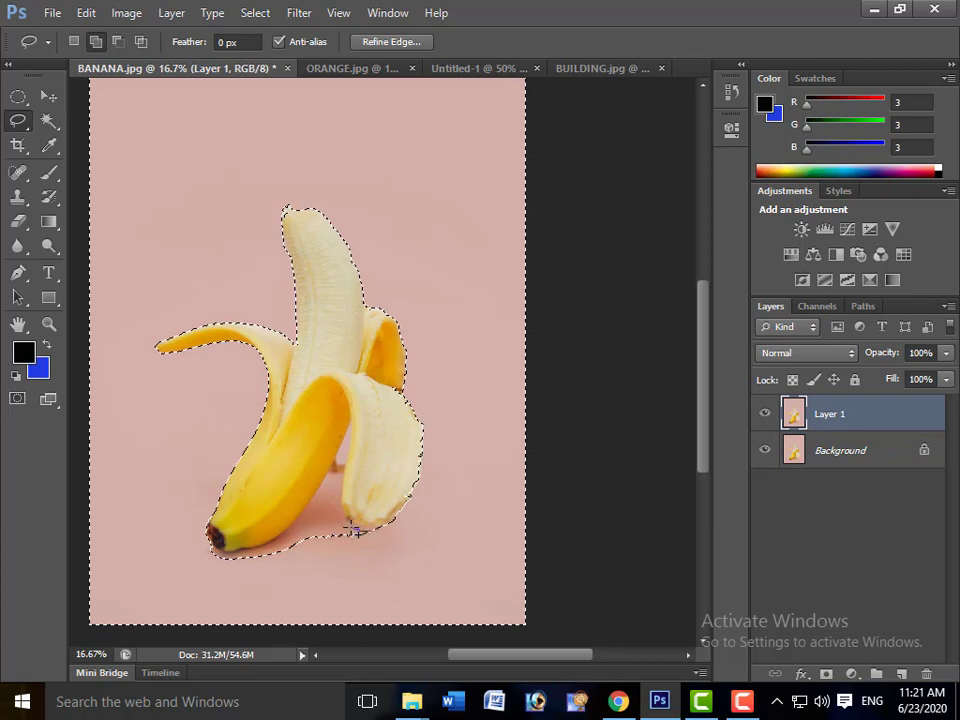
mouse_move(355, 530)
left_mouse_down()
mouse_move(344, 500)
mouse_move(322, 491)
left_mouse_up()
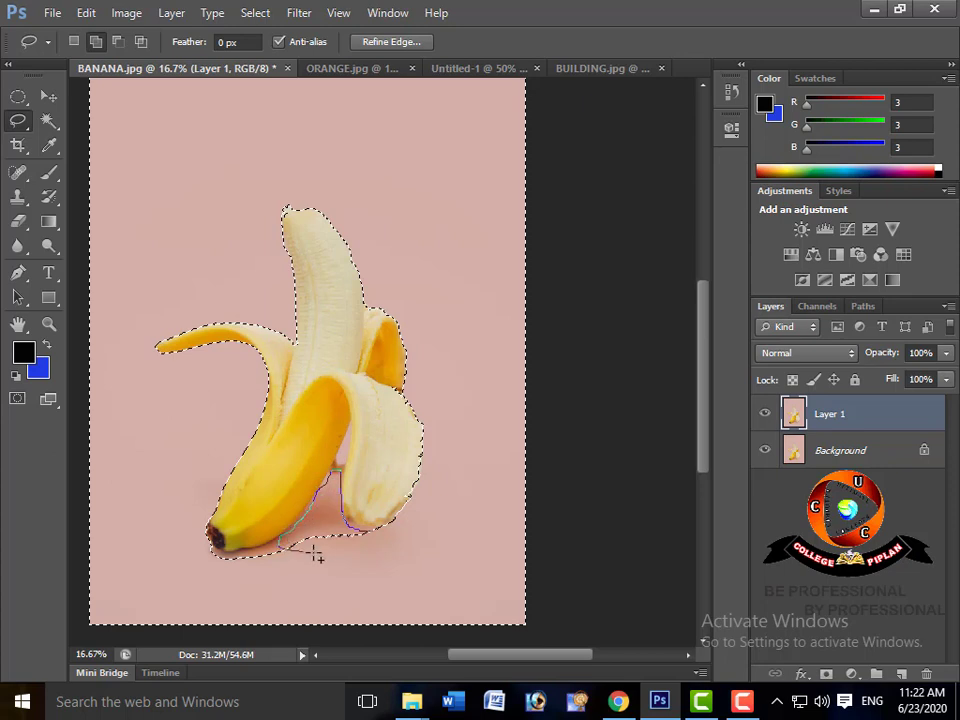
left_click_drag(314, 556, 300, 550)
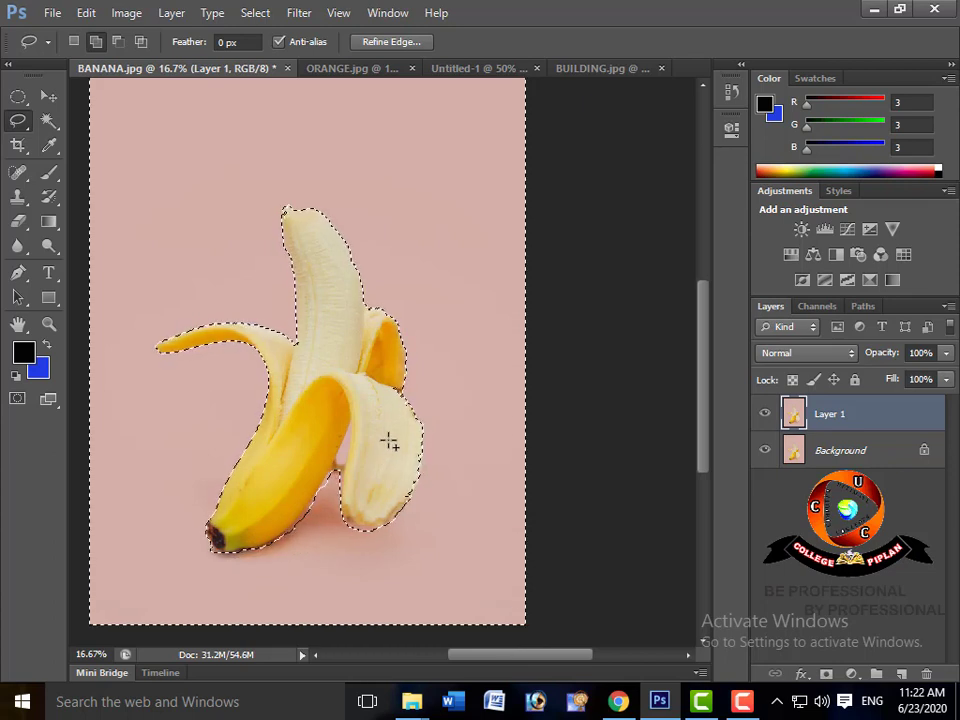
key("shift")
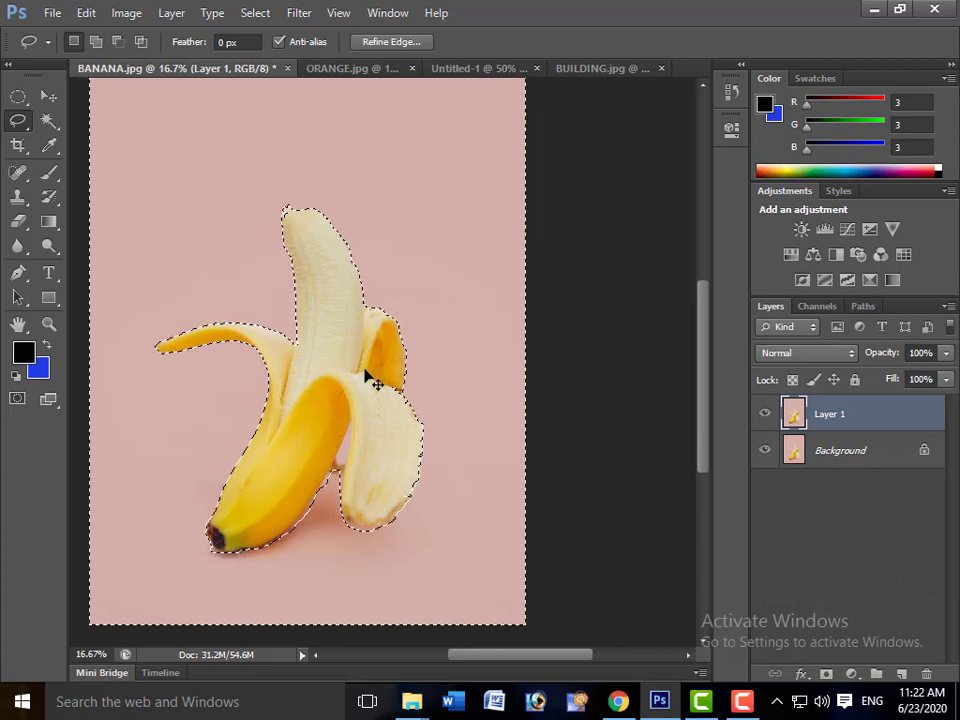
- Paste the copied background into a new document using the Clipboard preset, and close that document without saving
key("ctrl+n")
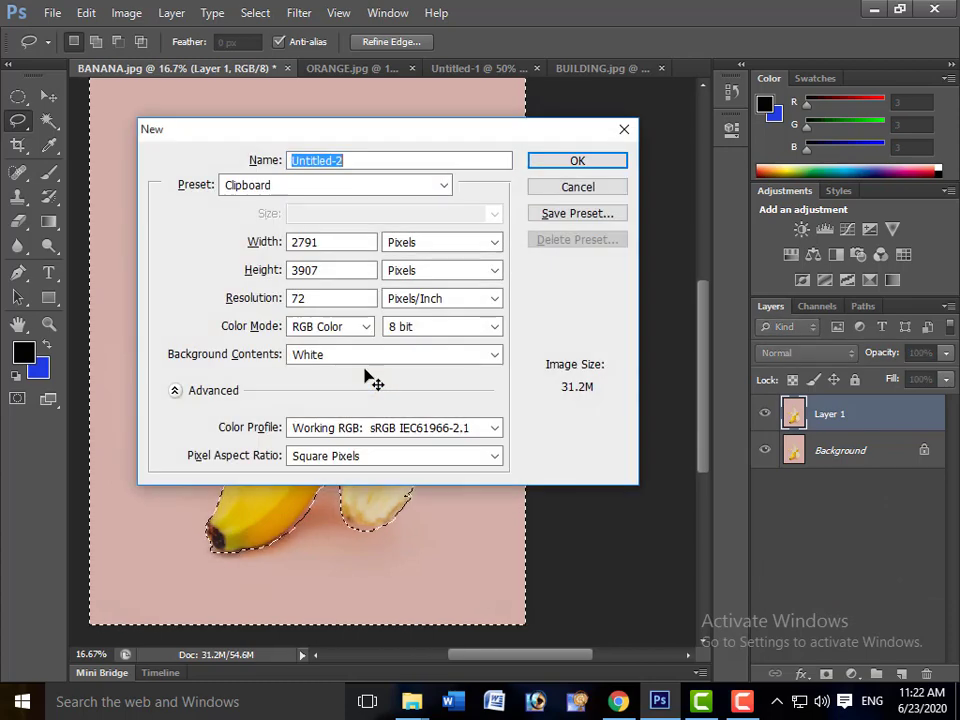
key("Return")
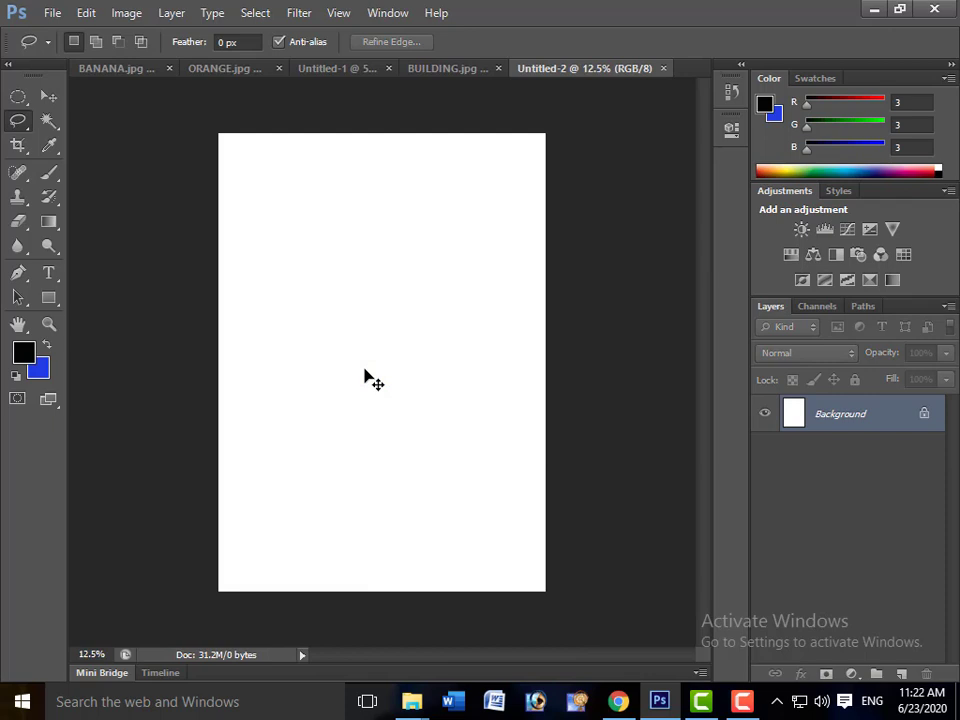
key("ctrl+v")
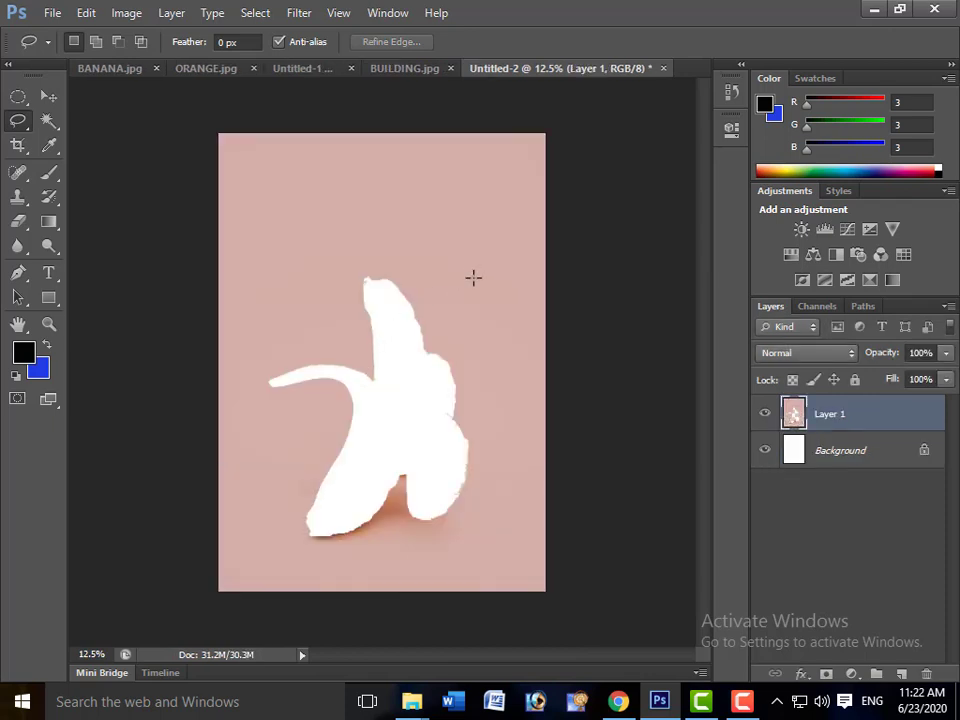
left_click(665, 70)
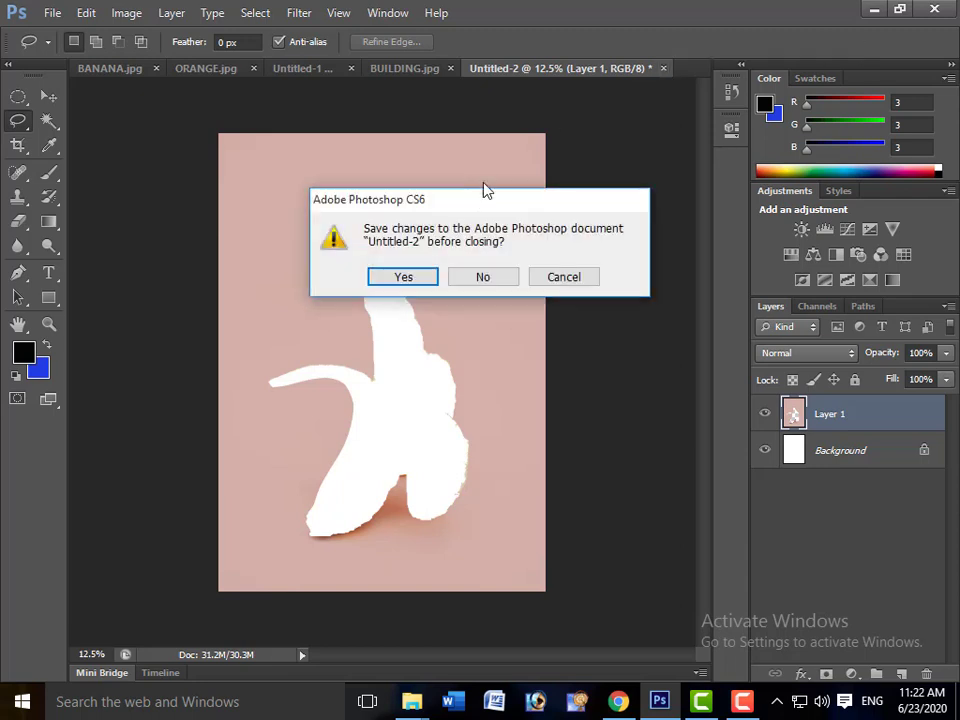
left_click(481, 278)
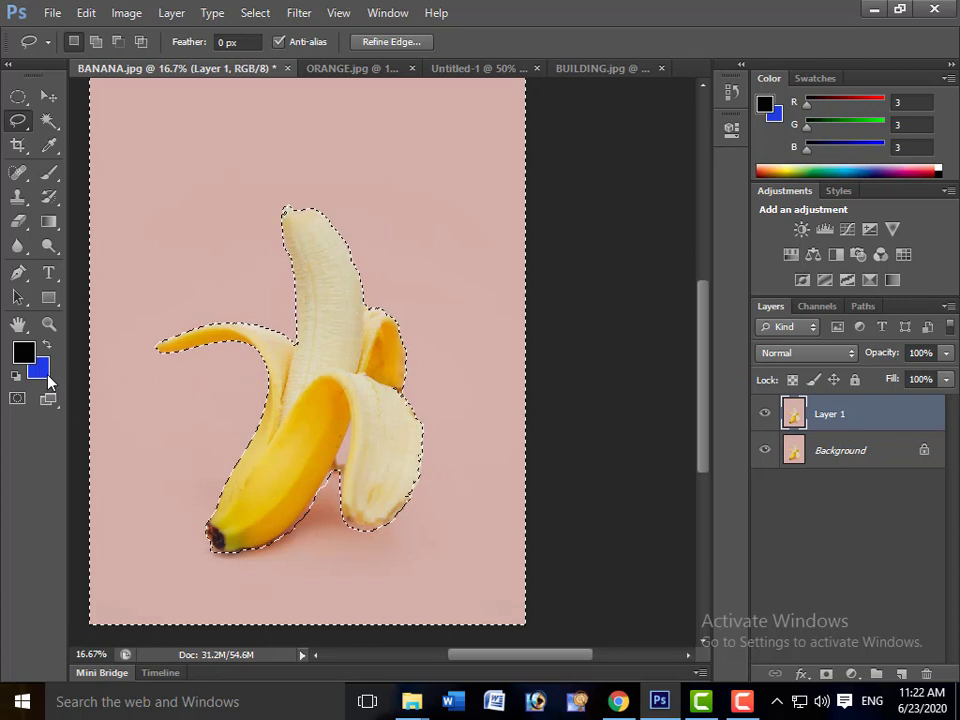
- Try filling the selected background with the blue background color, and undo the fill
key("ctrl+BackSpace")
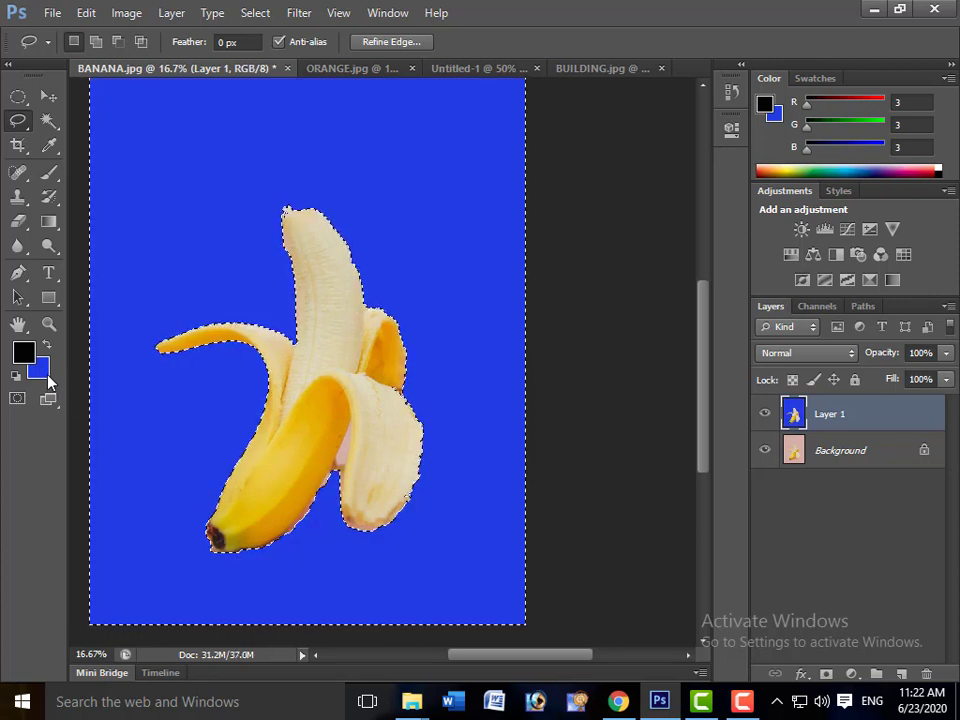
key("ctrl+z")
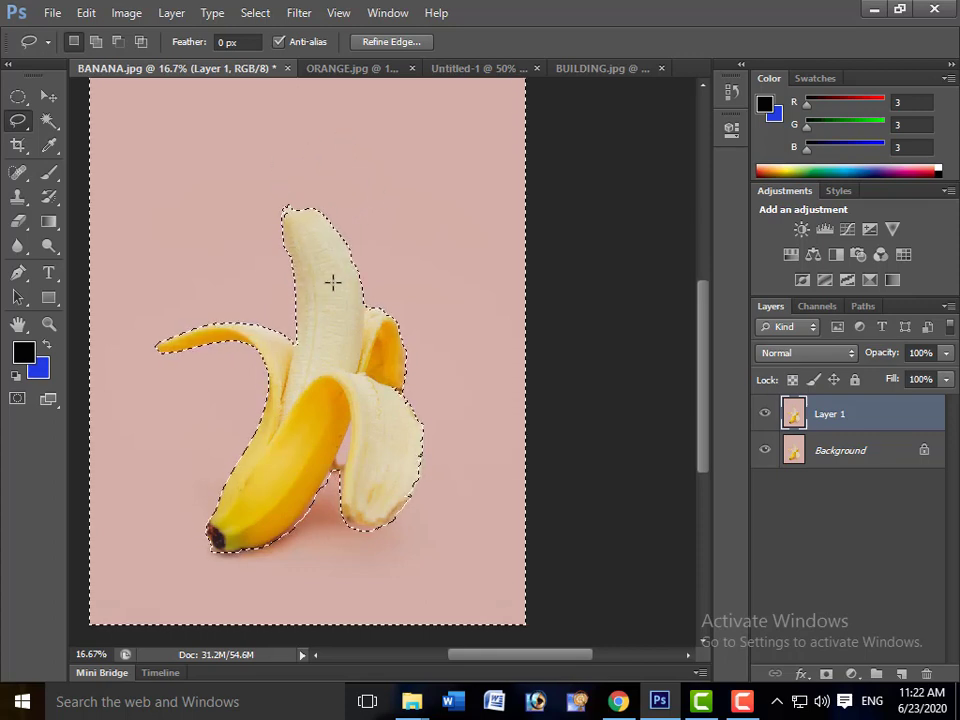
- Invert the selection to the banana, and paste a copy of it into a new document that is closed without saving
right_click(332, 283)
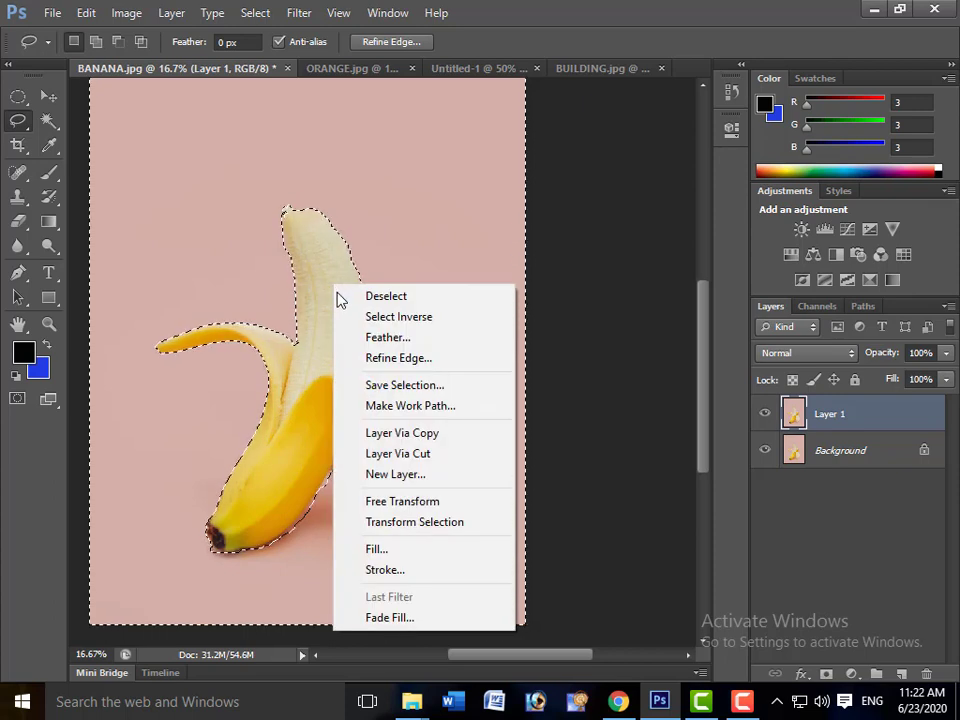
left_click(402, 320)
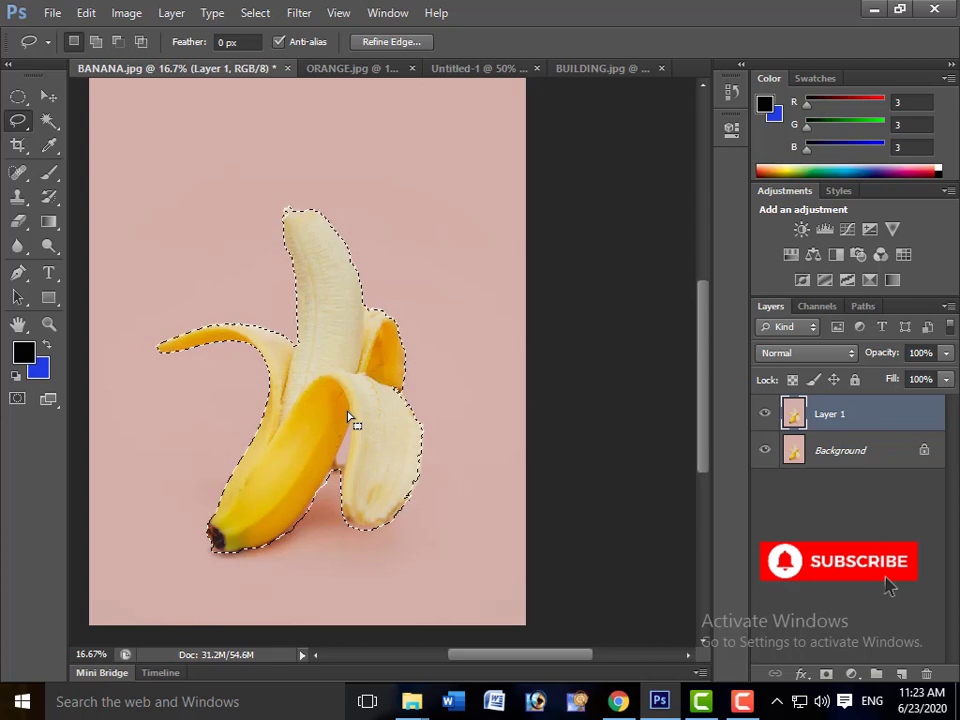
key("ctrl+n")
key("Return")
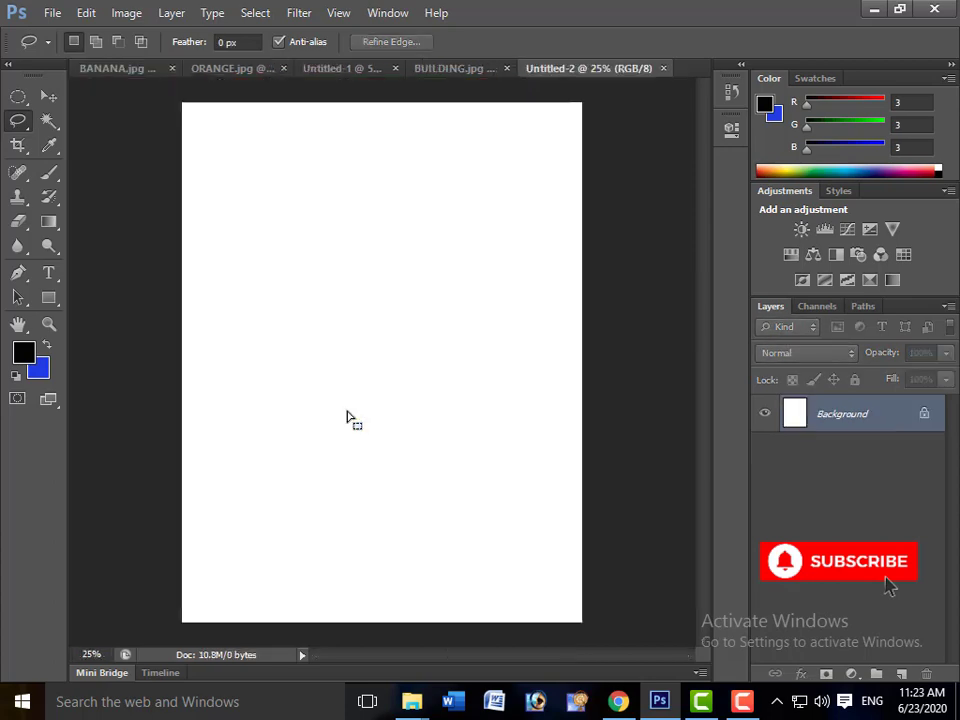
key("ctrl+v")
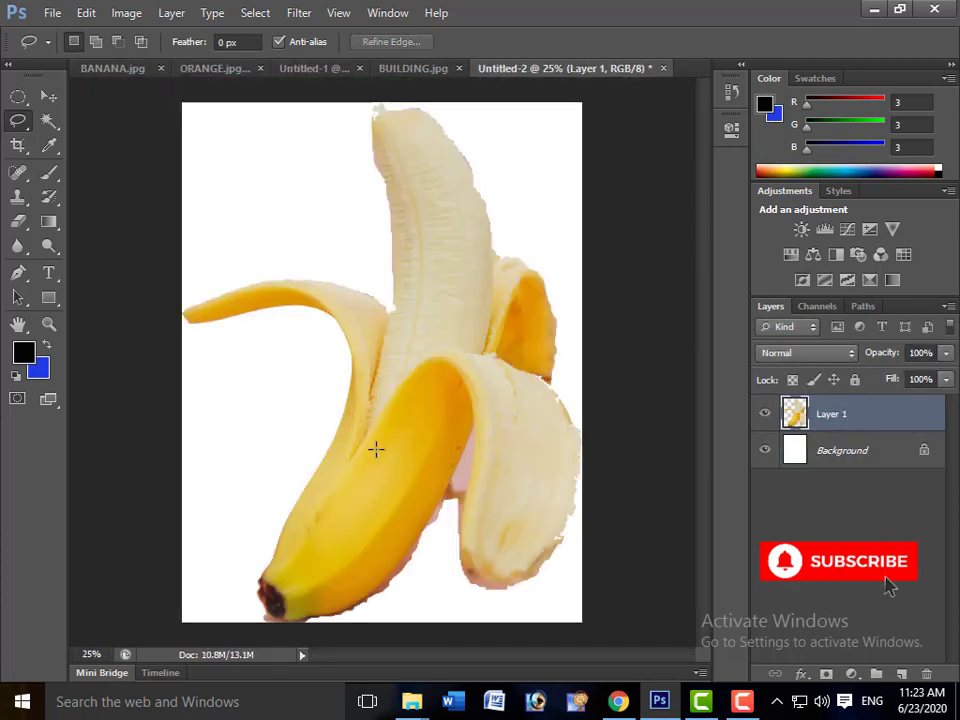
left_click(663, 68)
left_click(505, 278)
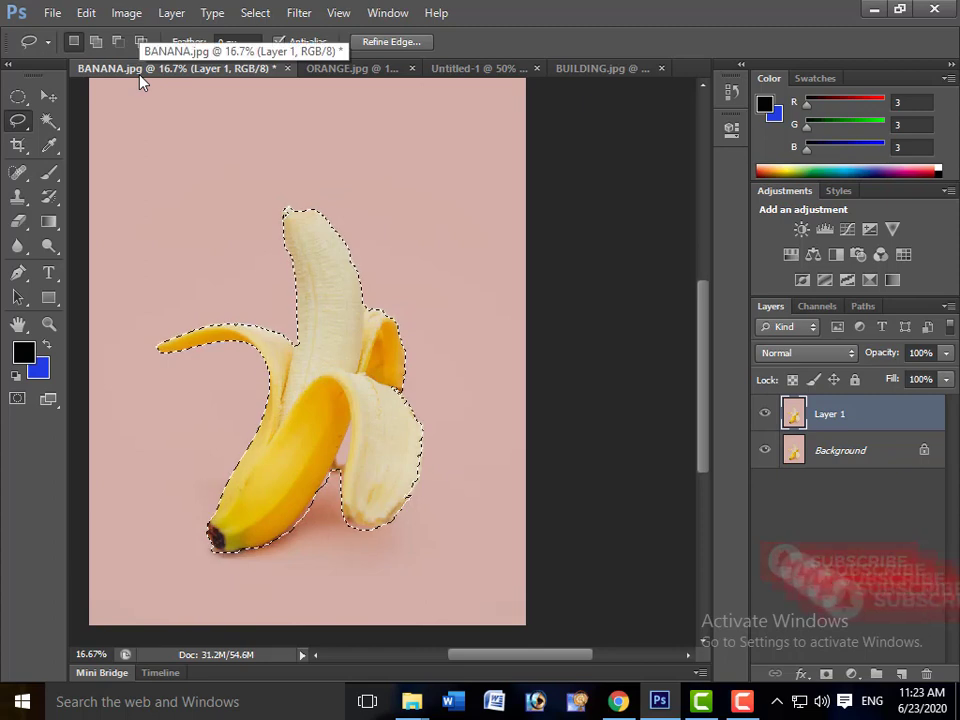
- Convert the locked Background layer into a regular layer with the default settings
left_click(857, 456)
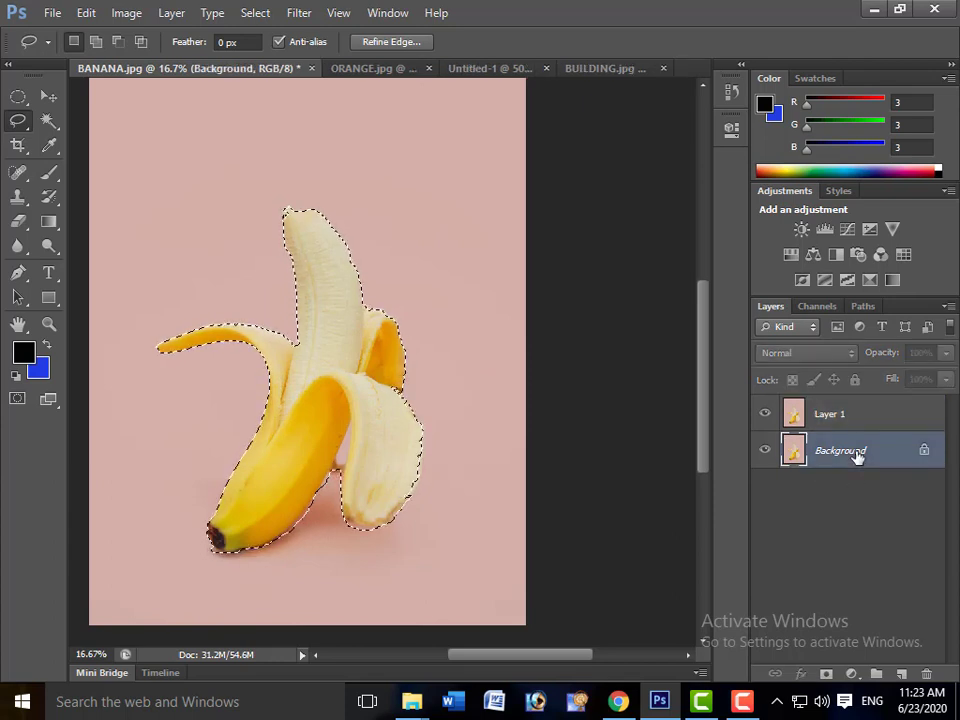
double_click(857, 456)
left_click(658, 226)
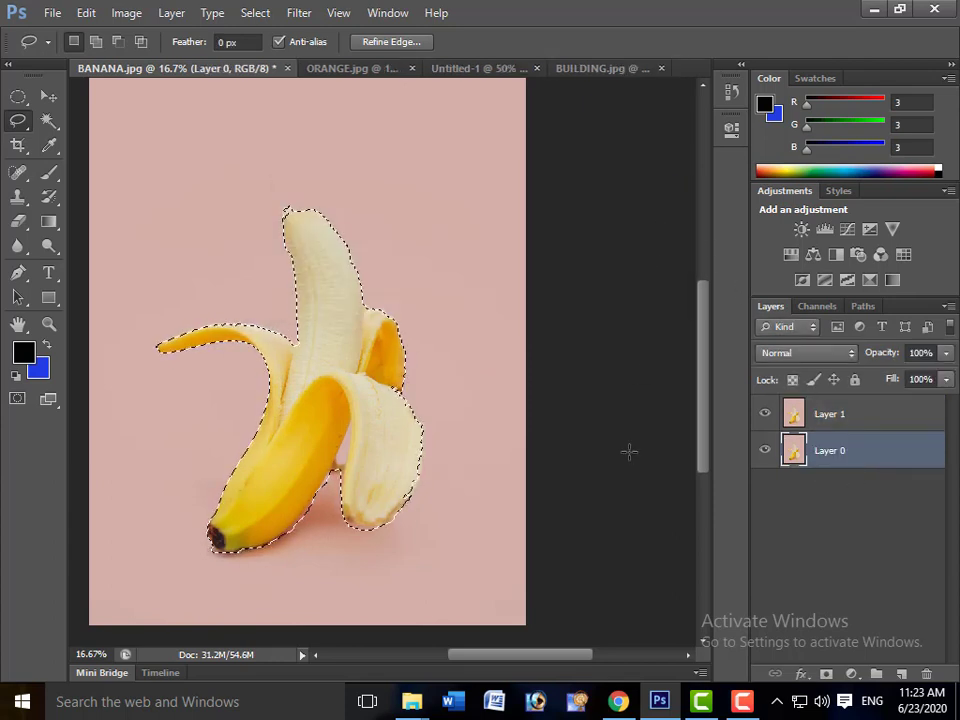
- Try filling the banana selection with the black foreground color on Layer 0 and on Layer 1, and undo the fill
key("alt")
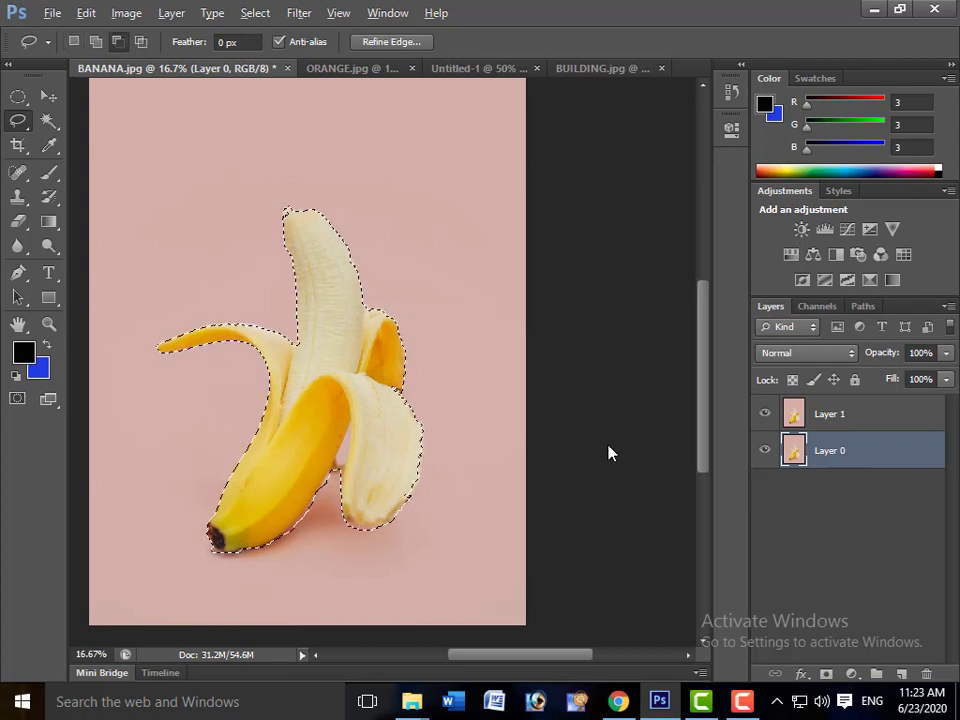
key("alt+BackSpace")
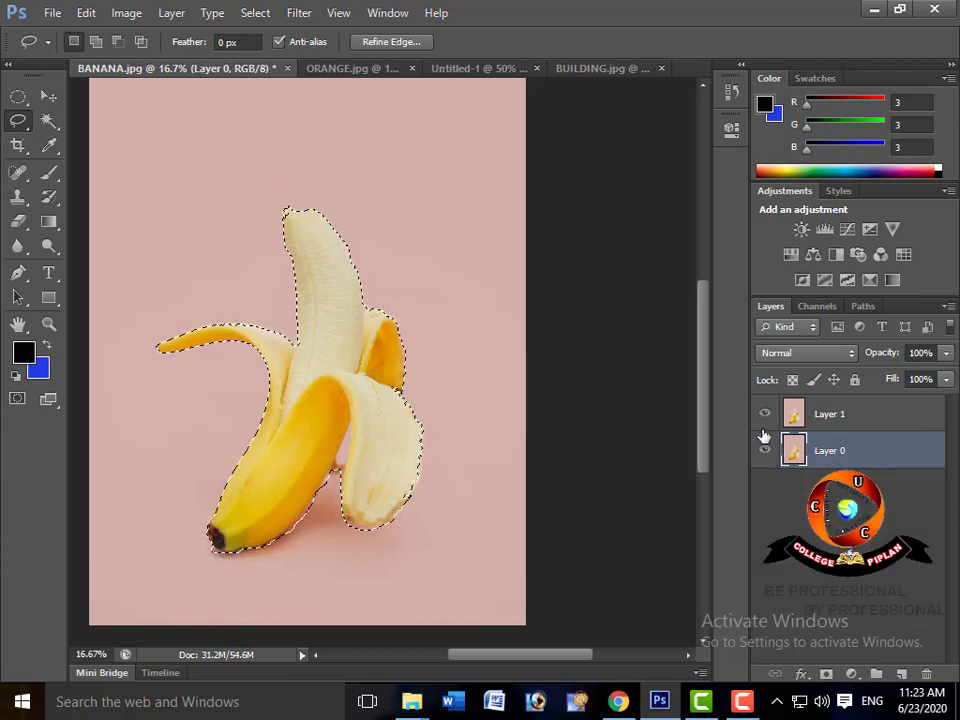
left_click(858, 418)
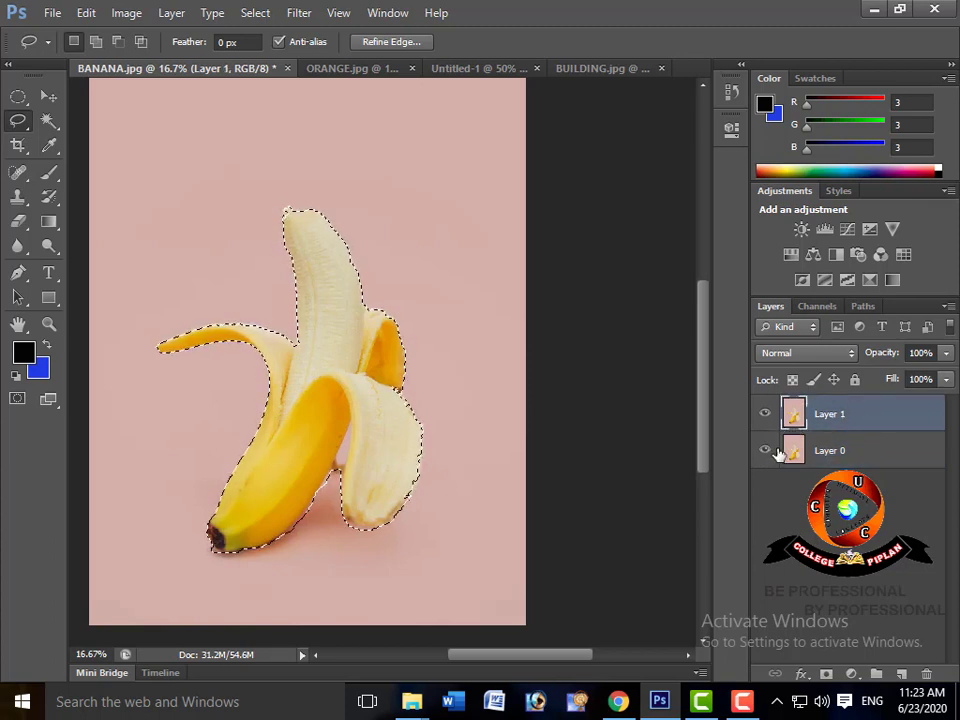
key("alt+BackSpace")
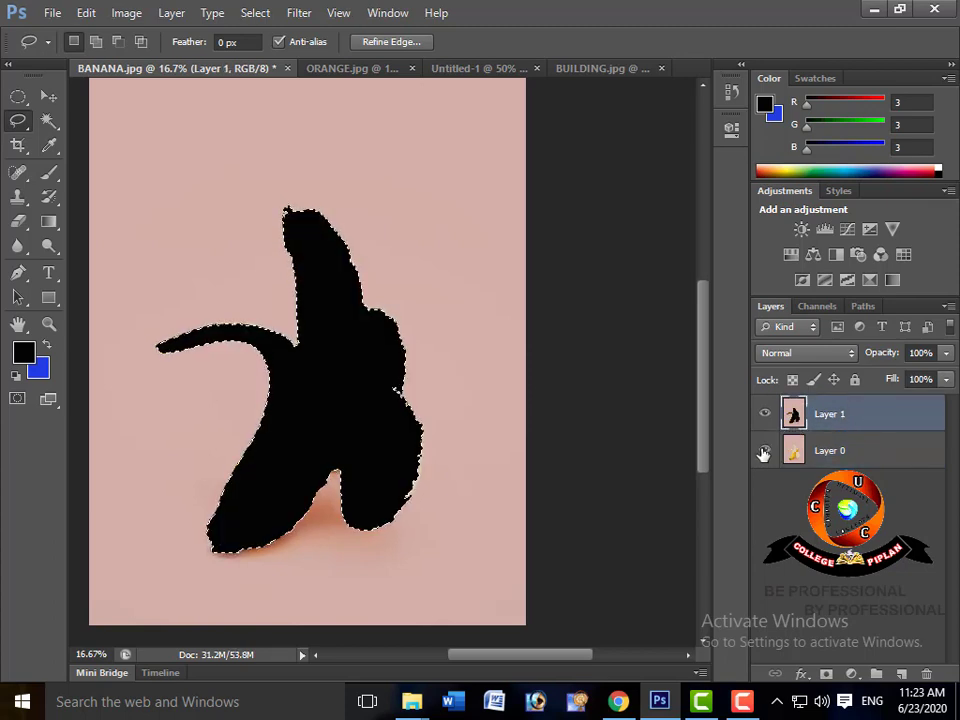
key("ctrl+z")
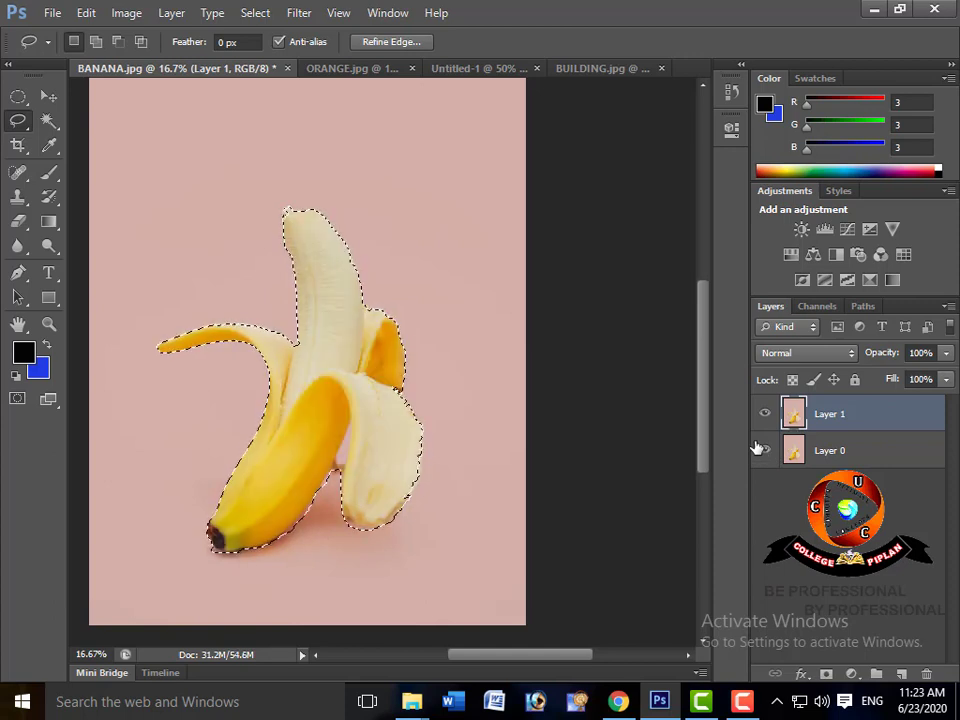
- Try clearing the selection and filling all of Layer 1 with the blue background color, and toggle that layer's visibility
key("ctrl+d")
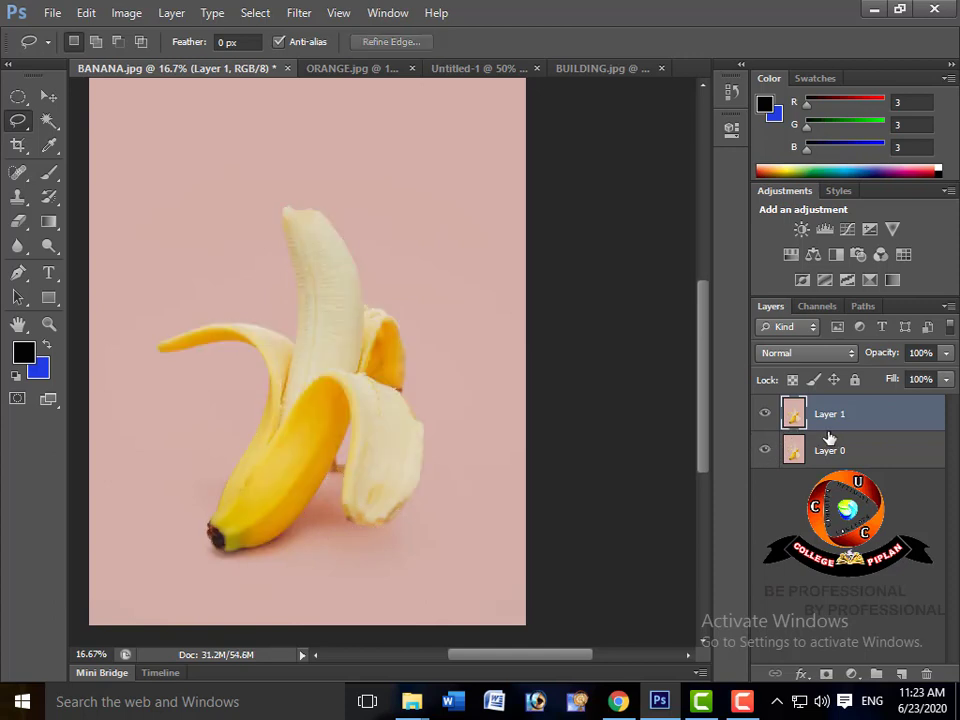
key("ctrl+BackSpace")
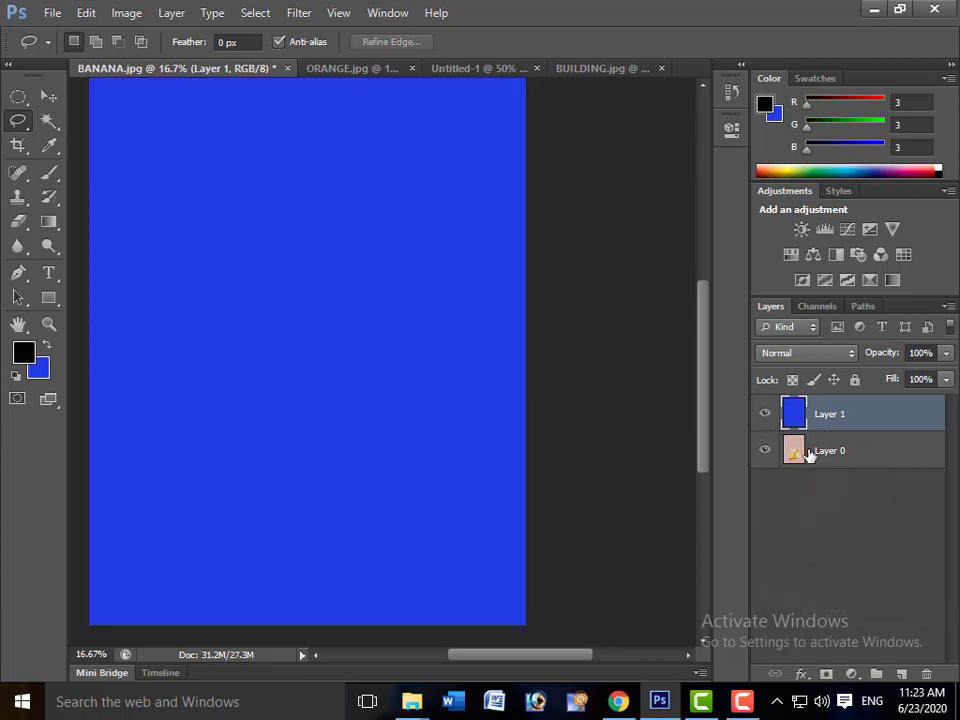
left_click(765, 414)
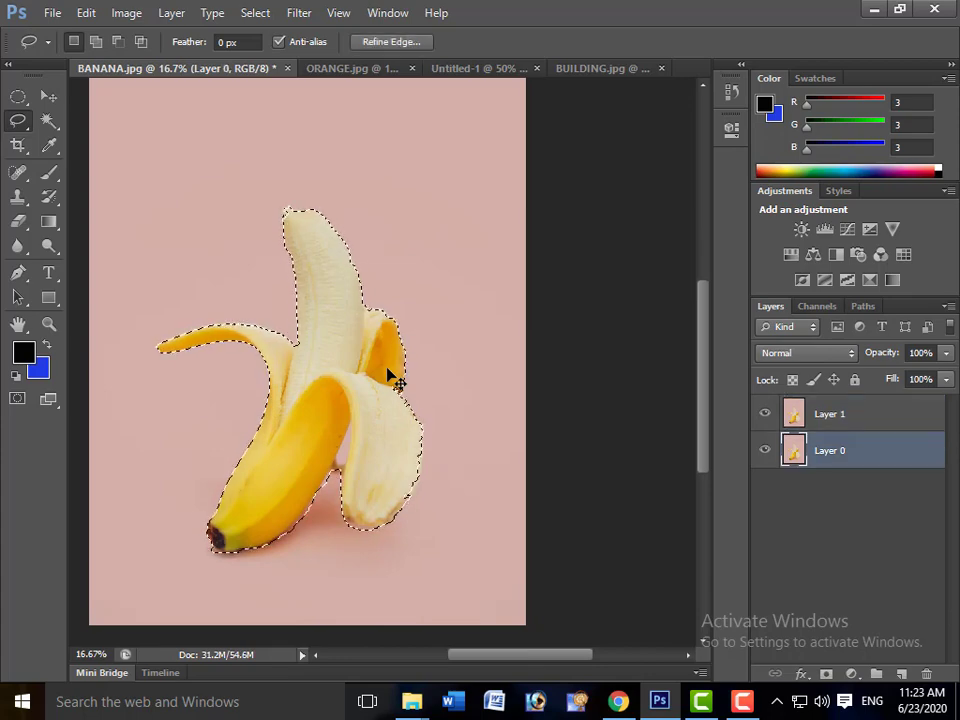
- Create a new empty layer above Layer 0, and try a black foreground fill of the banana selection on it, undoing the fill
key("ctrl+shift+n")
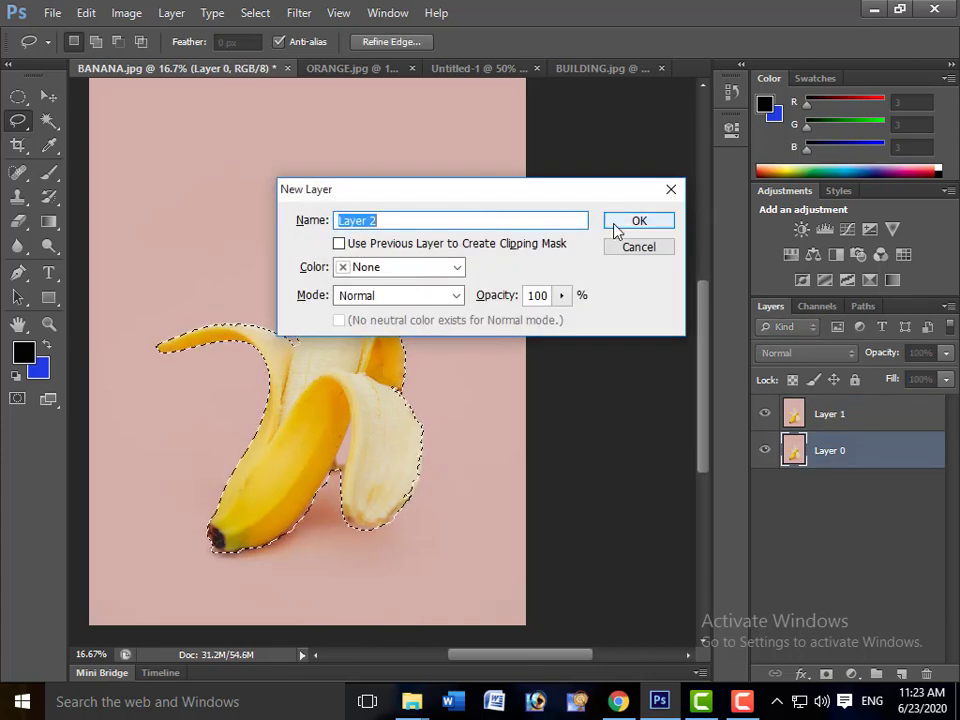
left_click(615, 226)
key("alt+BackSpace")
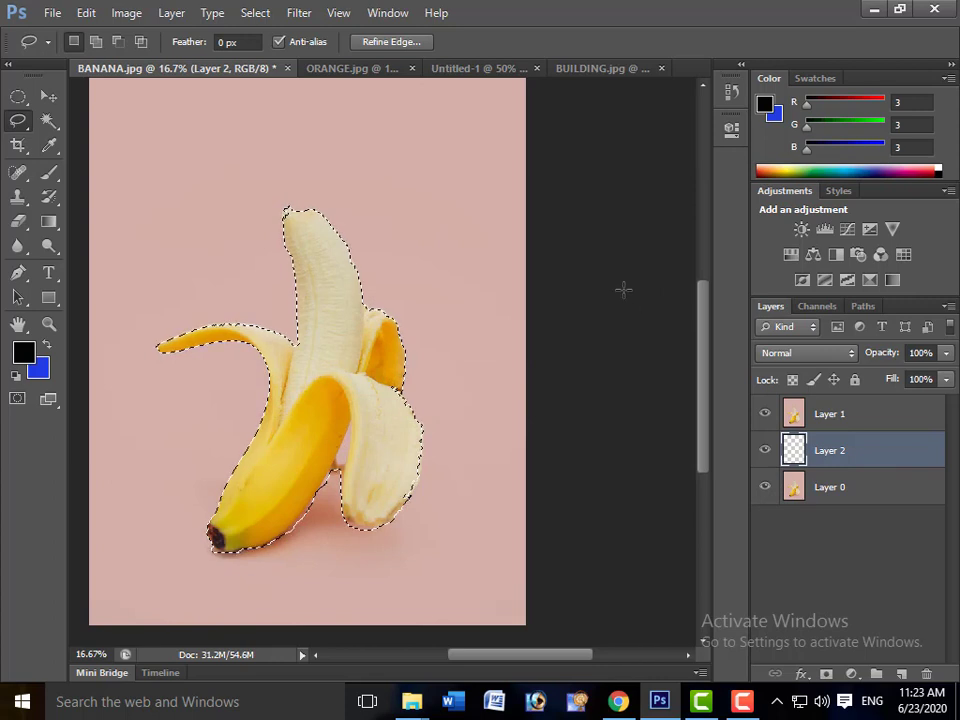
key("ctrl+z")
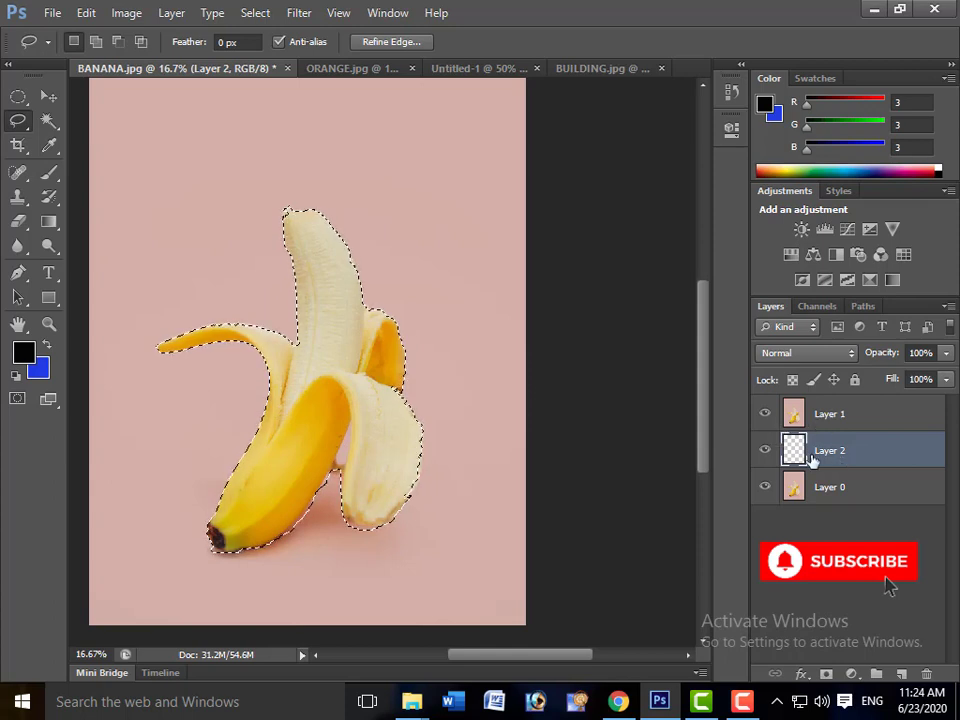
- Hide Layer 0 and Layer 1 so that only the new empty layer is shown
left_click(814, 490)
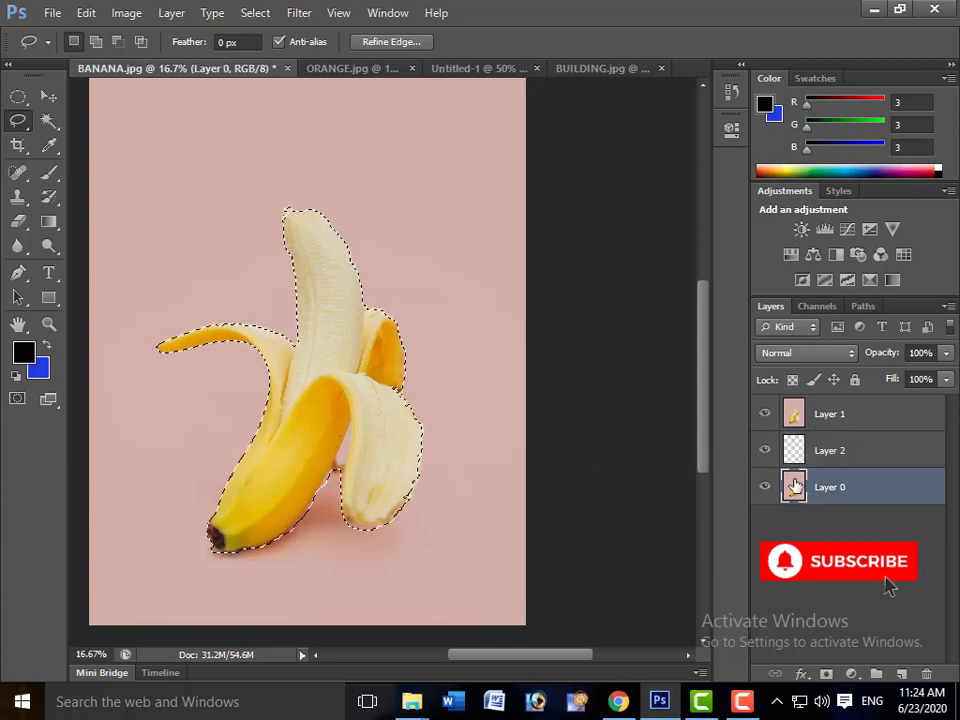
left_click(765, 487)
left_click(765, 414)
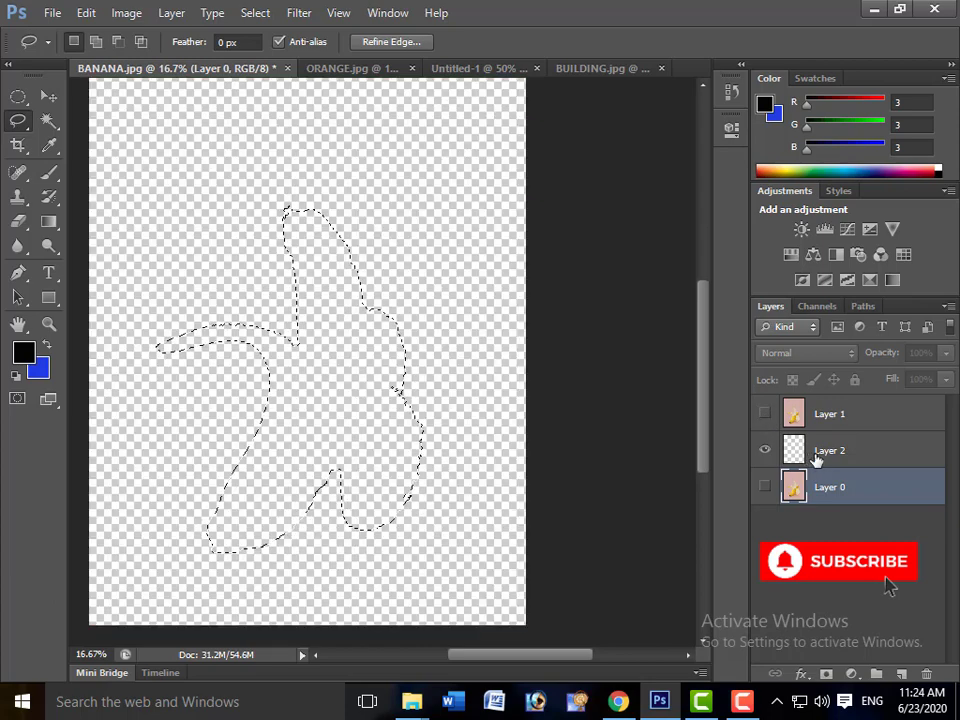
- Clear the selection to fill all of Layer 2 with the black foreground color, and show Layer 1 again
left_click(825, 456)
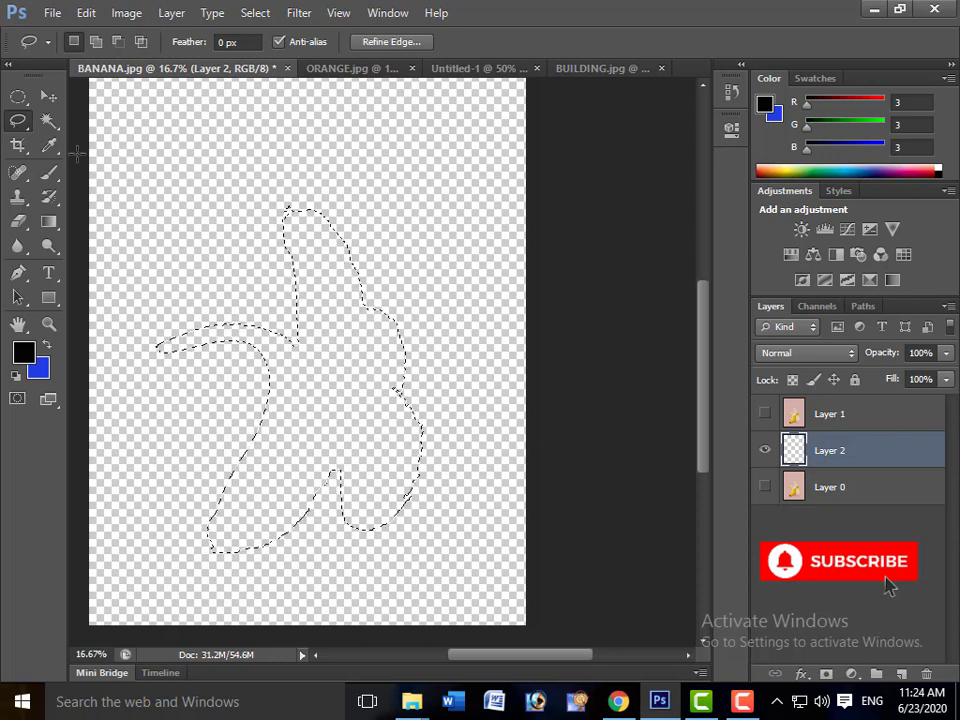
key("ctrl+d")
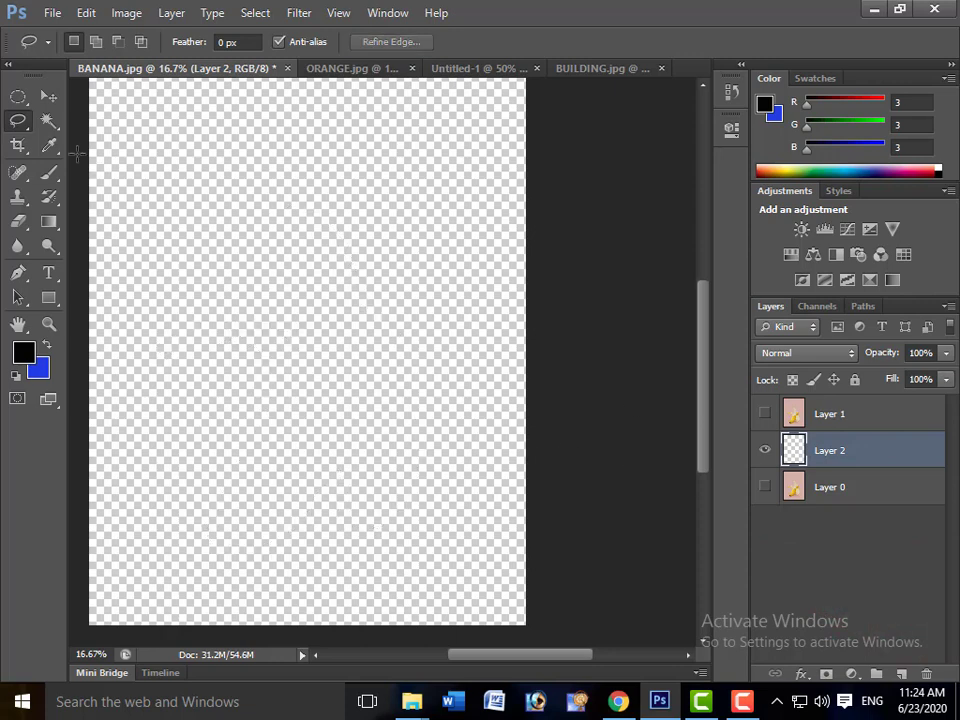
key("alt+BackSpace")
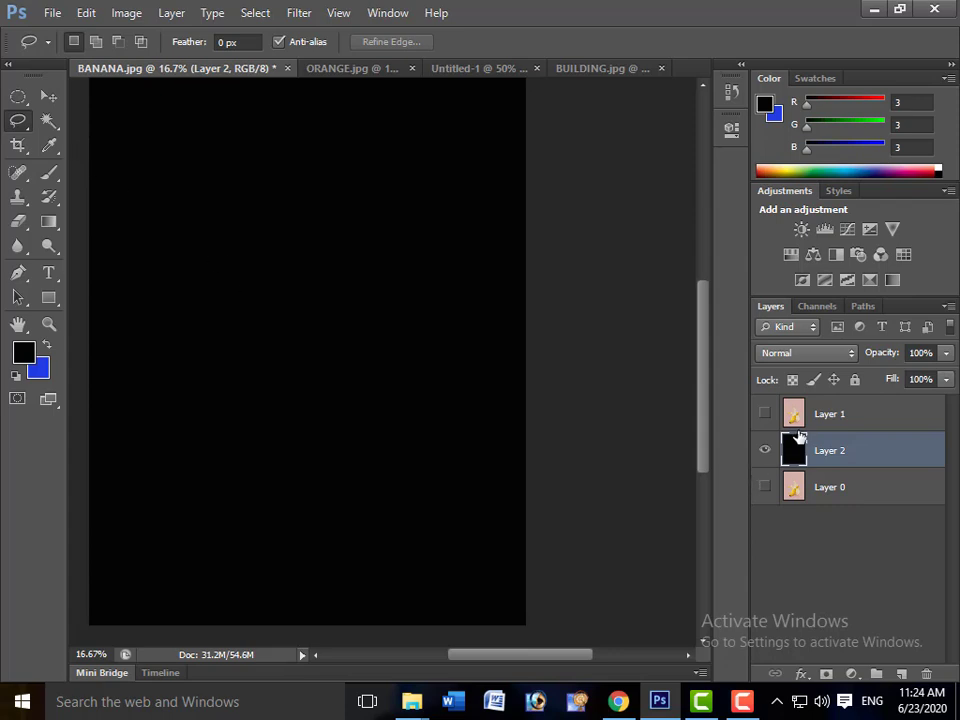
left_click(764, 414)
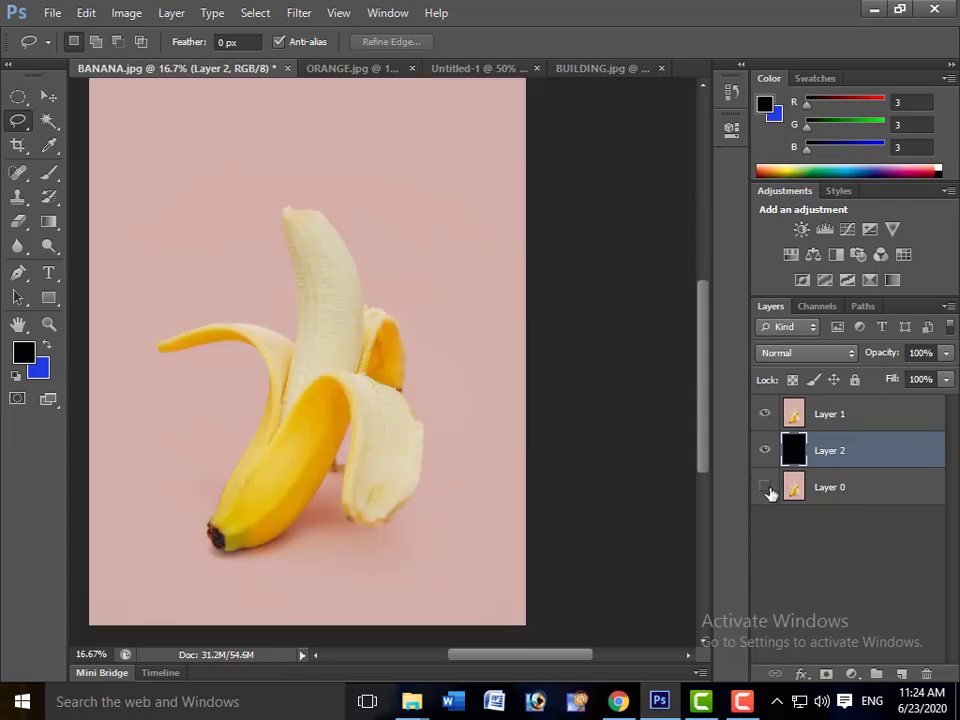
- Show Layer 0 again and move the black Layer 2 beneath it in the layer stack
left_click(764, 490)
left_click_drag(828, 453, 826, 488)
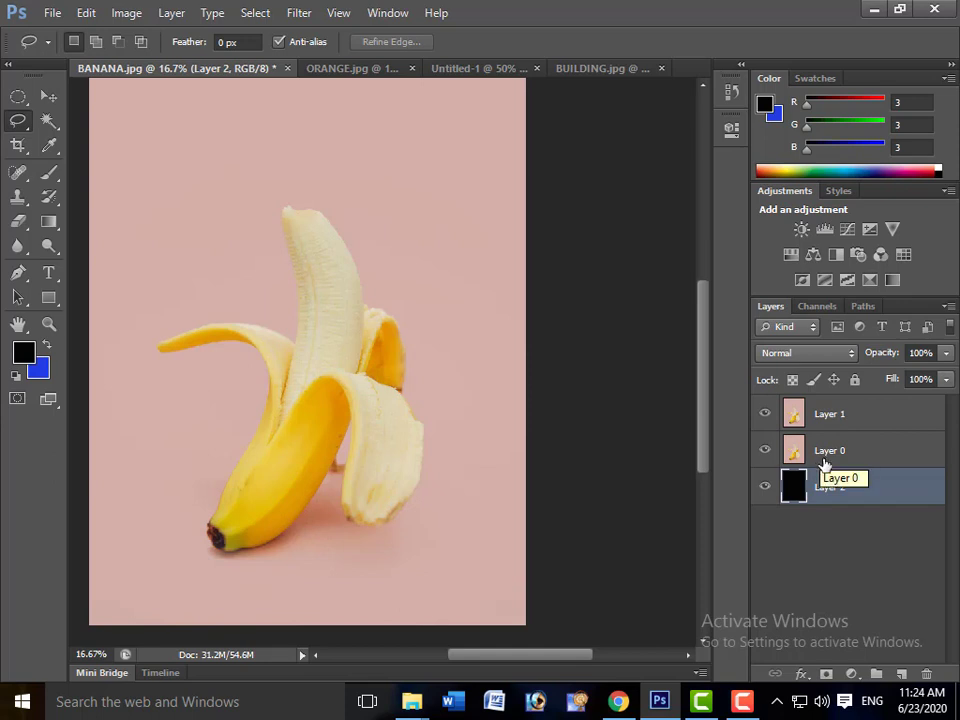
- On Layer 0, select the pink background with the Magic Wand and subtract the stray selected patches inside the banana with the Lasso
left_click(816, 451)
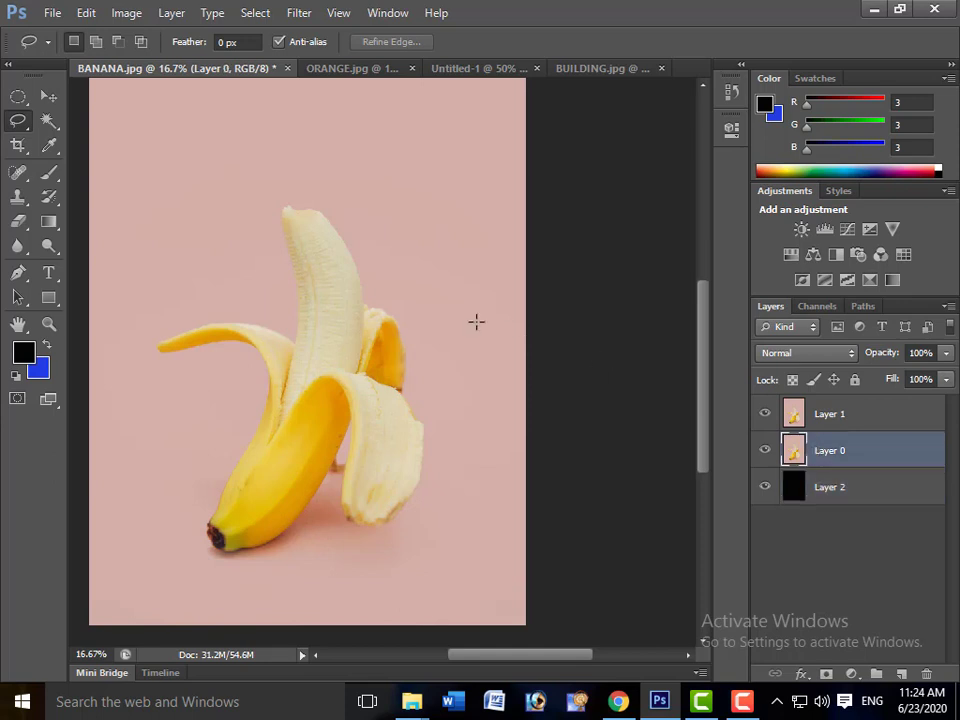
left_click(49, 120)
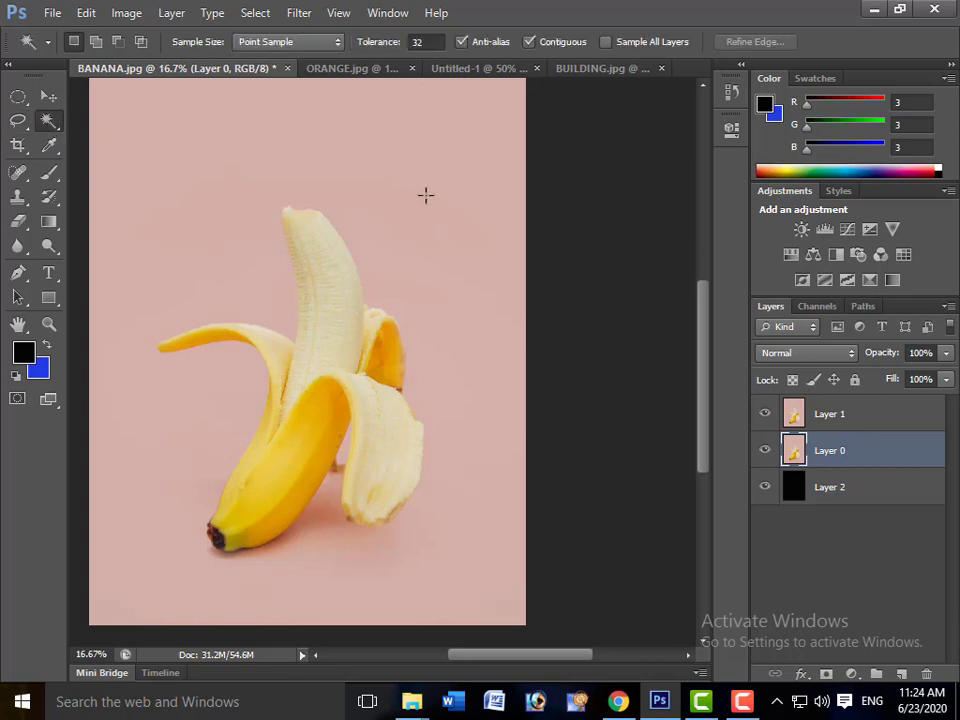
left_click(425, 195)
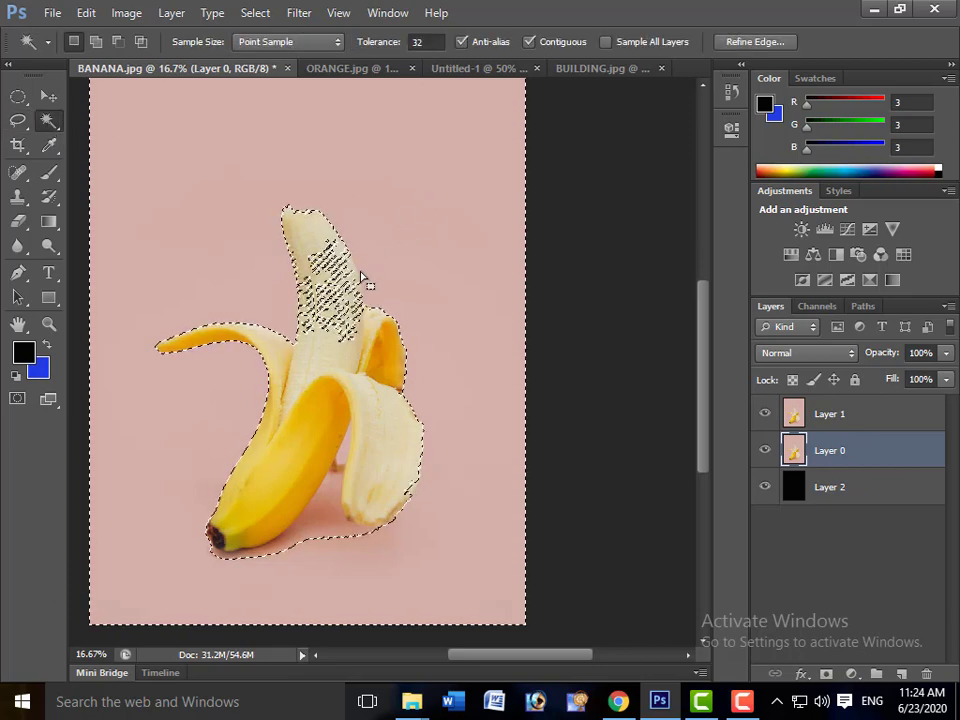
left_click(18, 121)
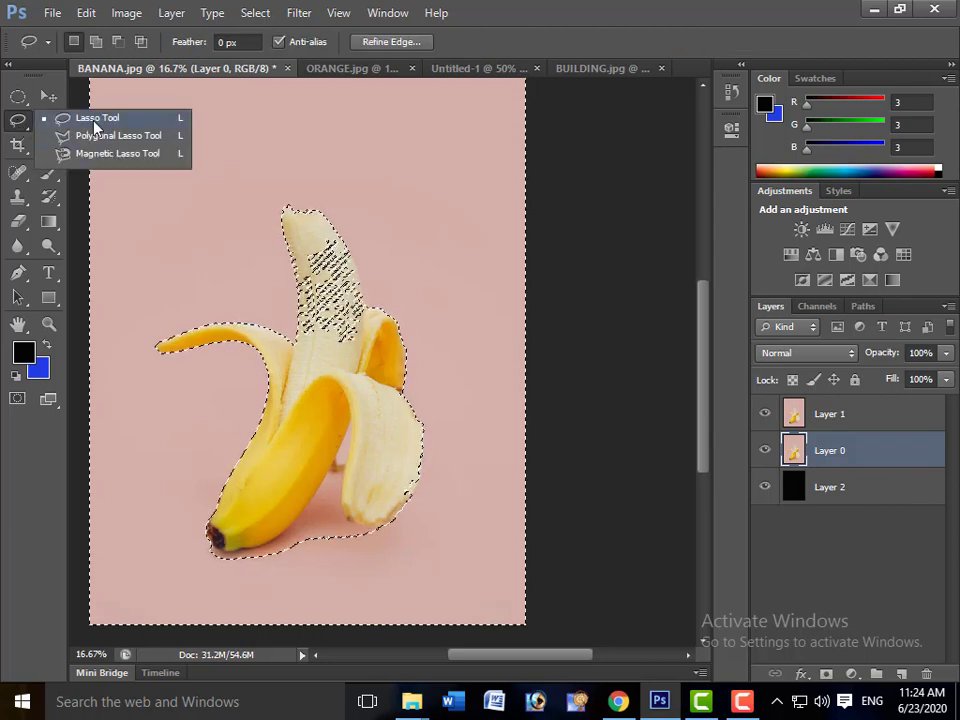
left_click(95, 124)
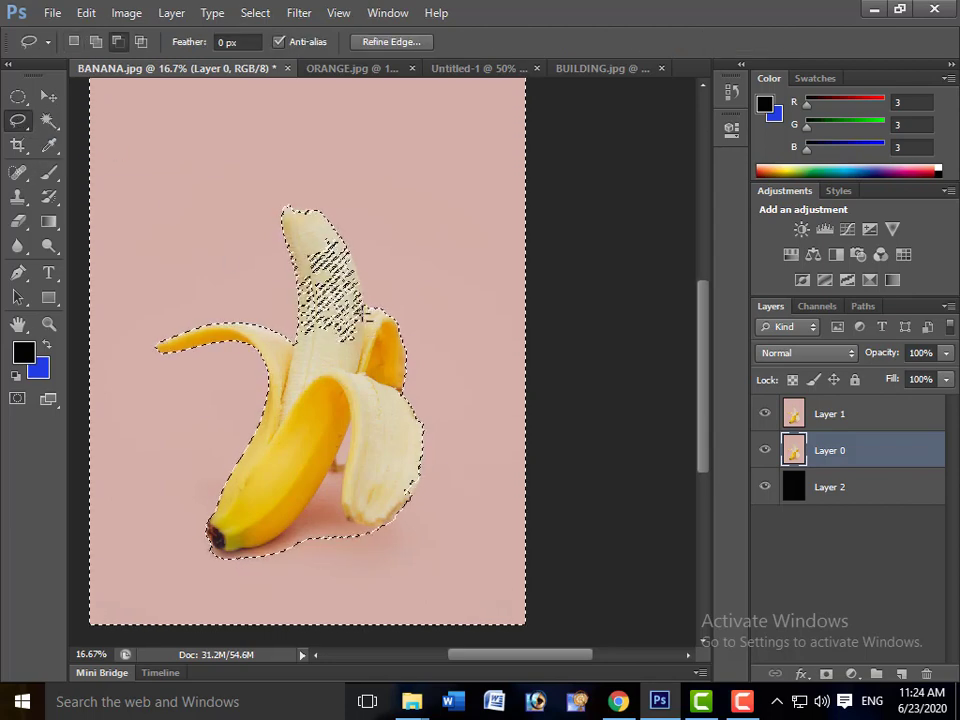
mouse_move(363, 313)
left_mouse_down()
mouse_move(341, 244)
mouse_move(312, 232)
mouse_move(302, 340)
left_mouse_up()
left_click_drag(370, 345, 373, 344)
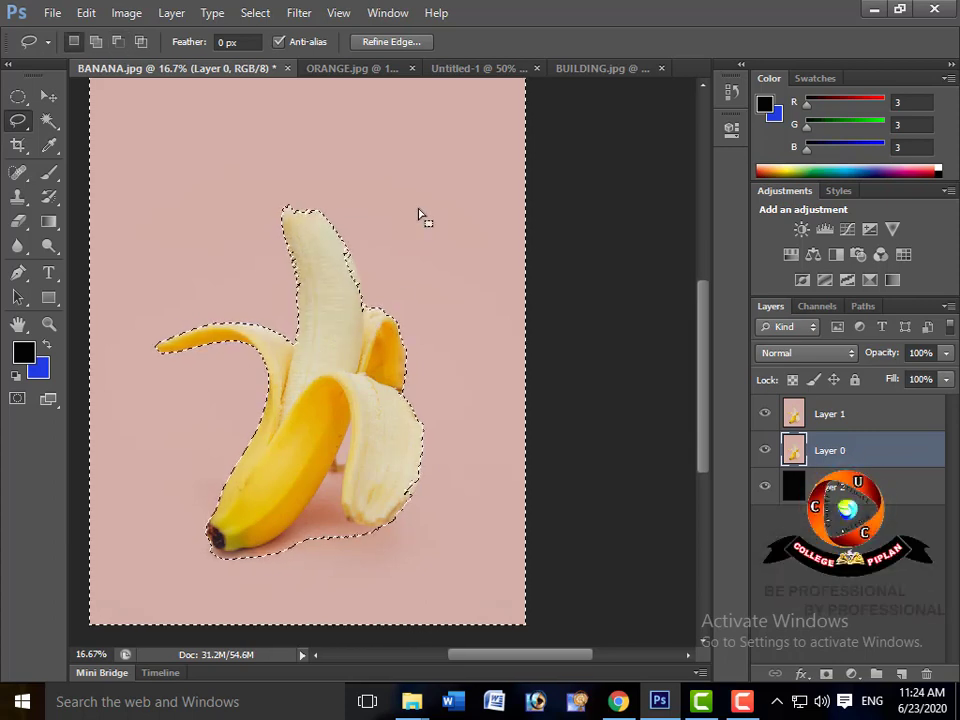
- Delete the selected pink background from Layer 0 and clear the selection, undoing and redoing the removal for comparison
key("Delete")
key("ctrl+d")
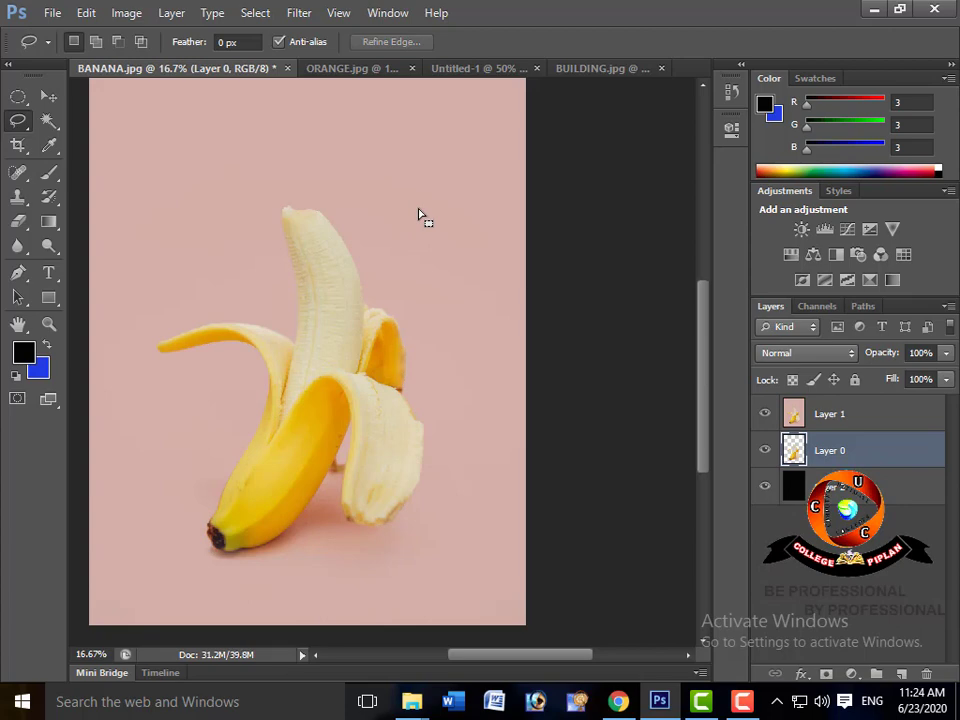
key("ctrl+alt+z")
key("ctrl+alt+z")
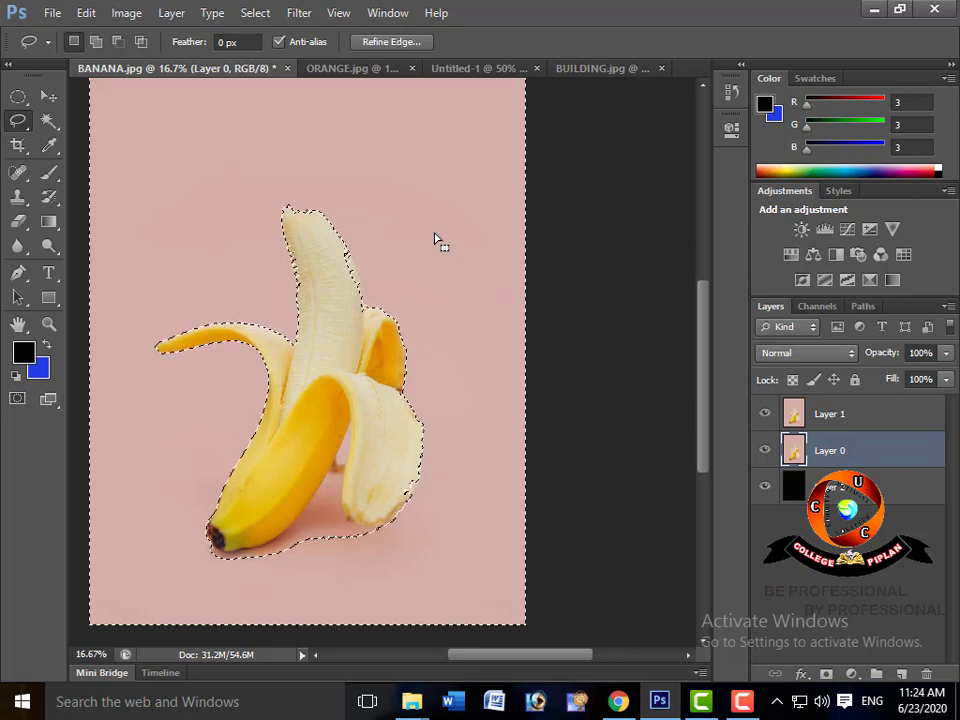
key("ctrl+shift+z")
key("ctrl+shift+z")
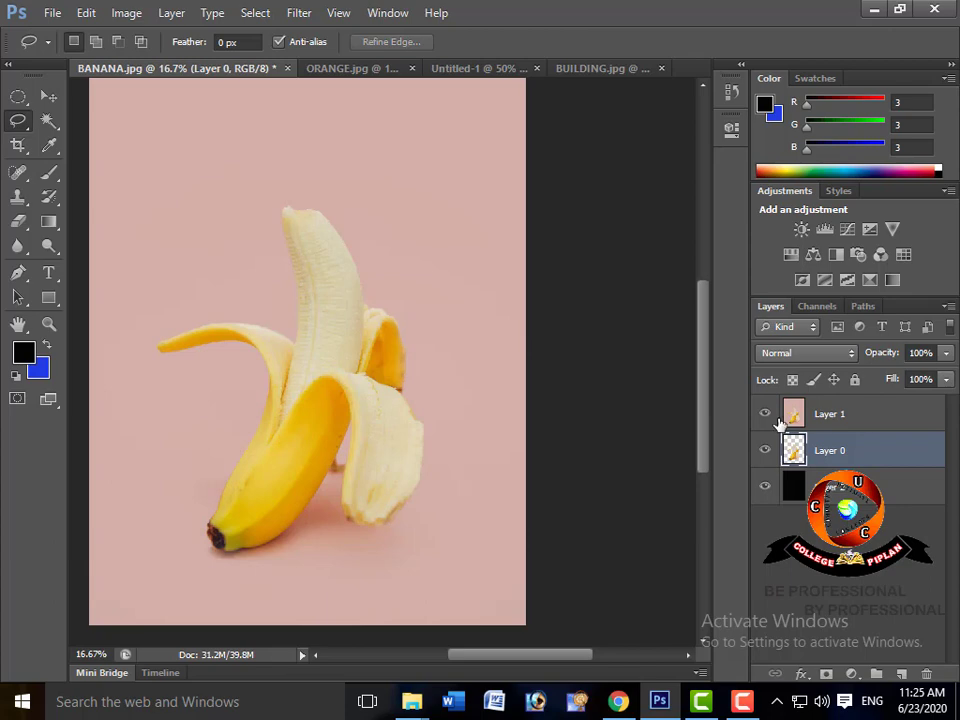
- Delete Layer 1 from the banana document
left_click(829, 416)
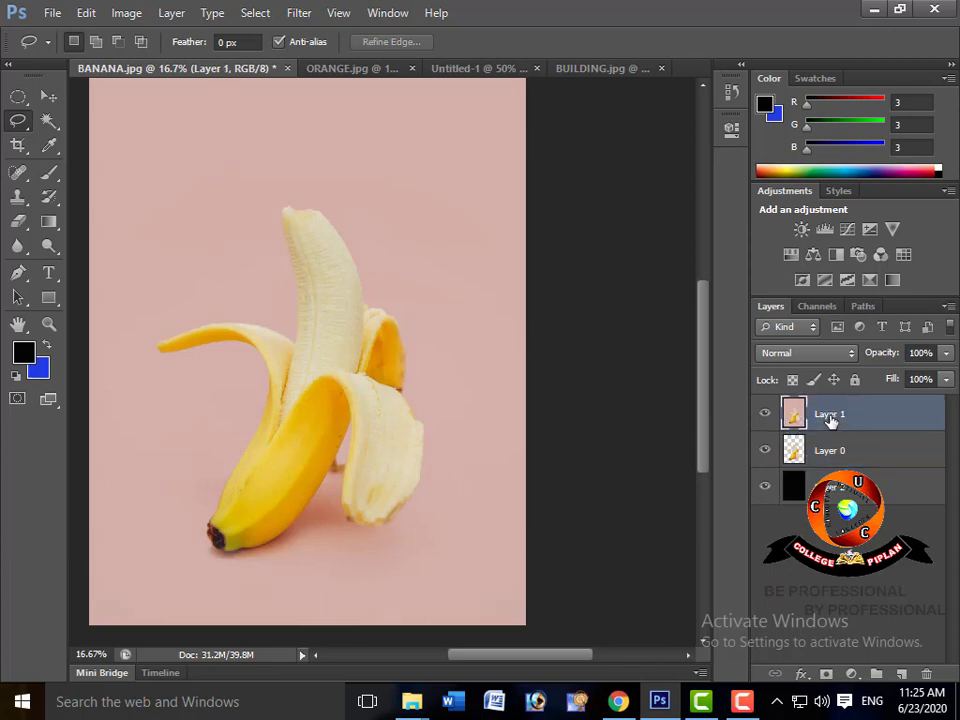
left_click(926, 672)
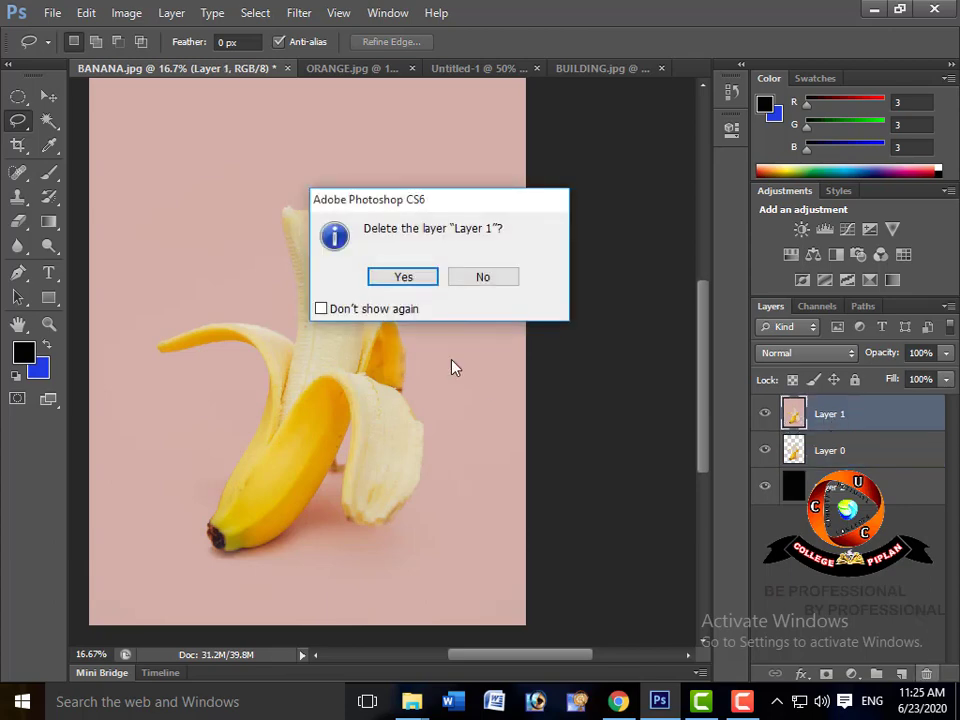
left_click(402, 280)
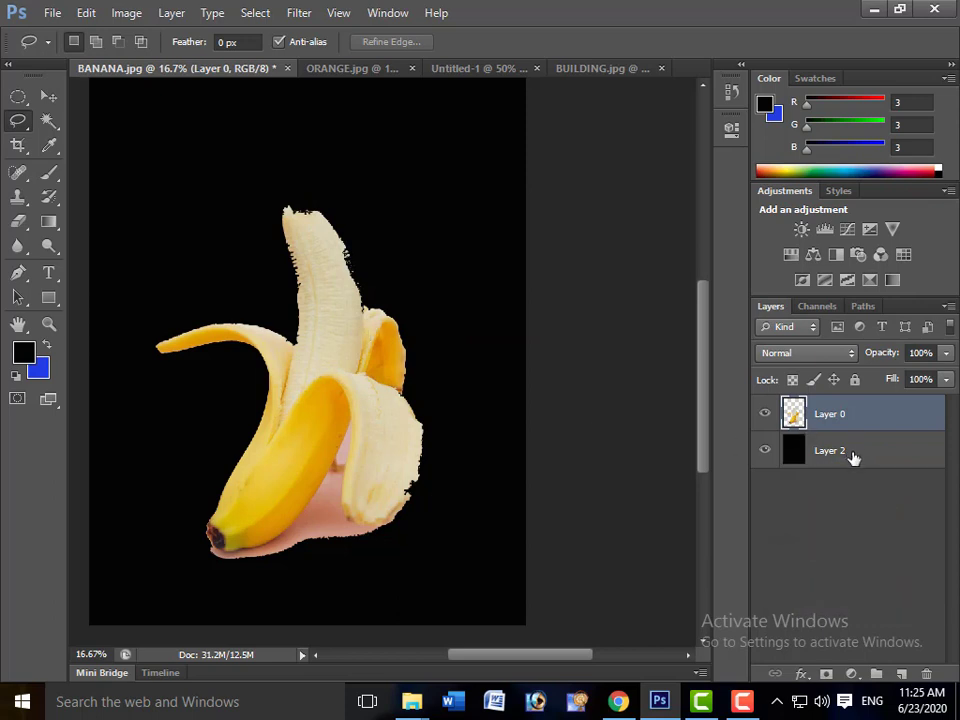
- Move the black Layer 2 above Layer 0 to cover the banana, and return it below Layer 0
left_click_drag(853, 457, 849, 422)
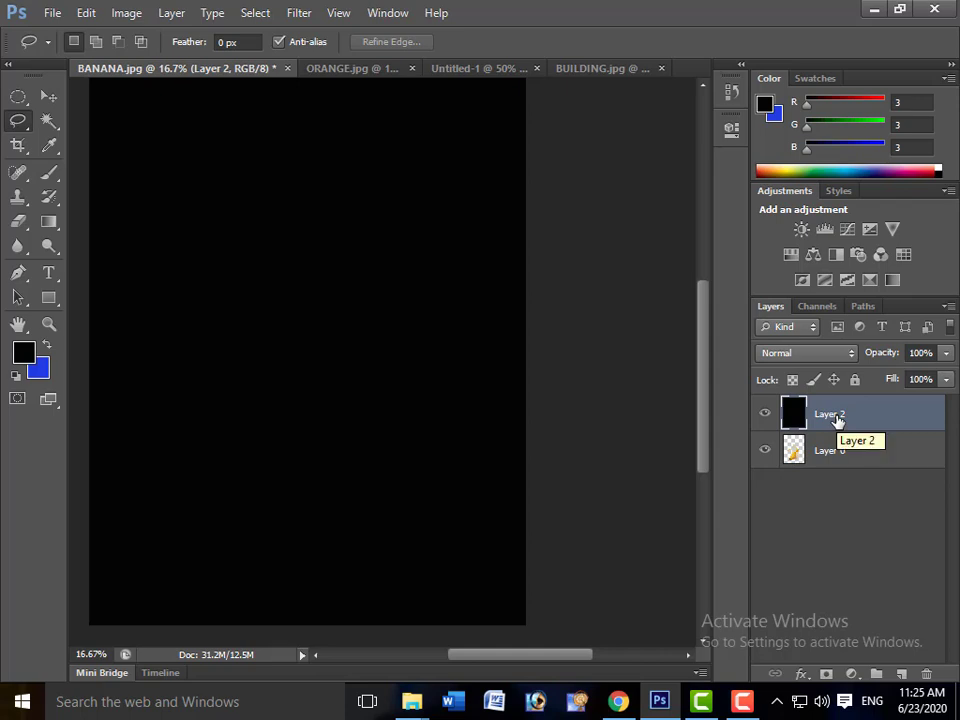
double_click(830, 414)
left_click(842, 448)
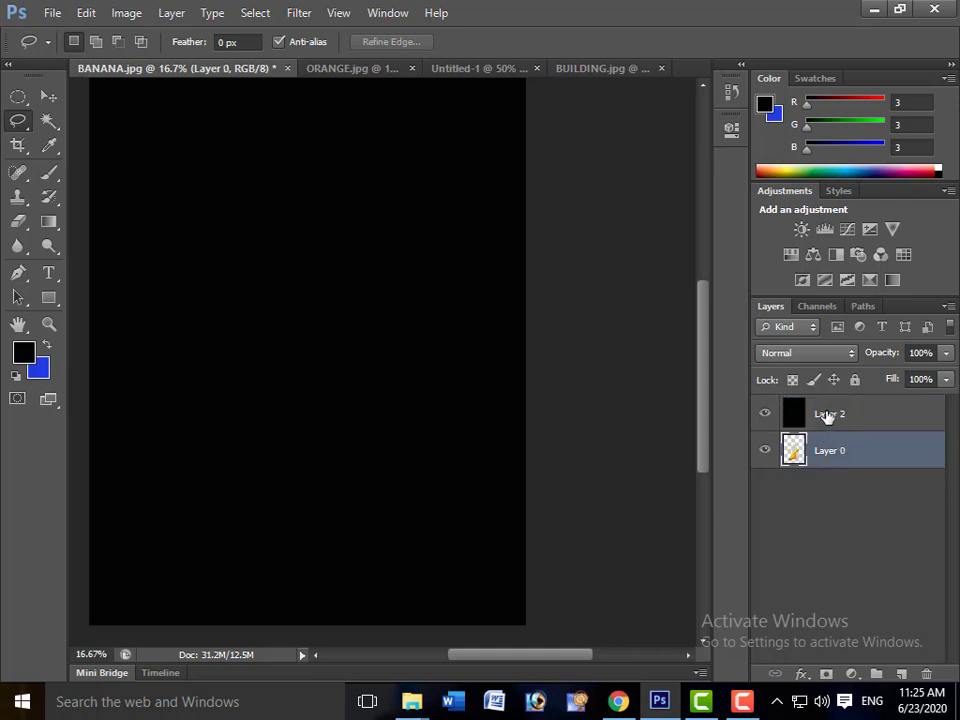
left_click_drag(826, 416, 821, 454)
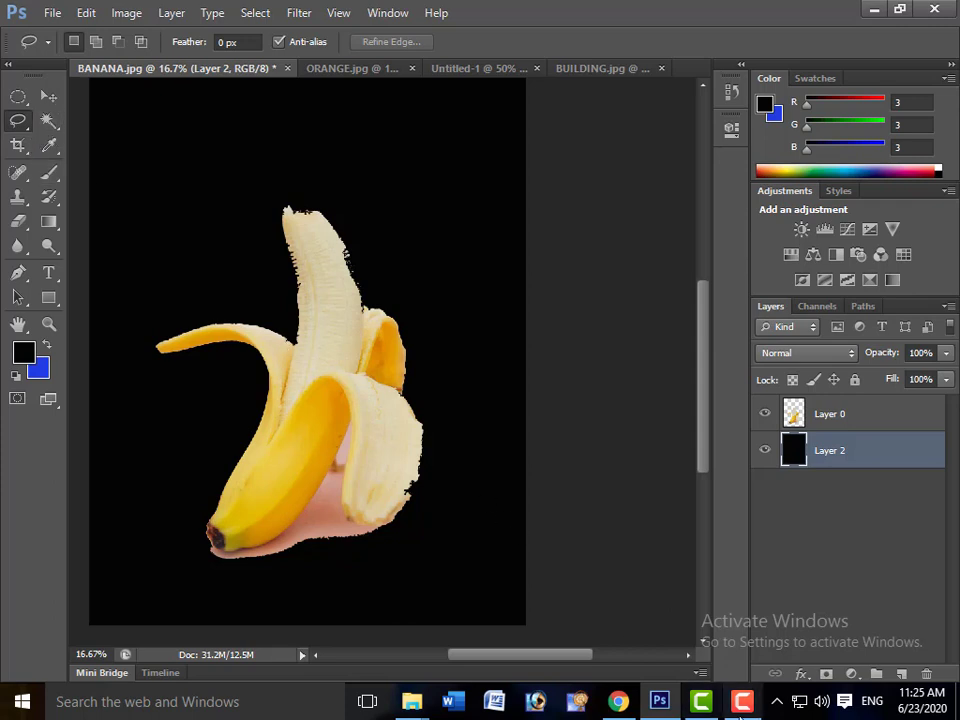
left_click(742, 690)
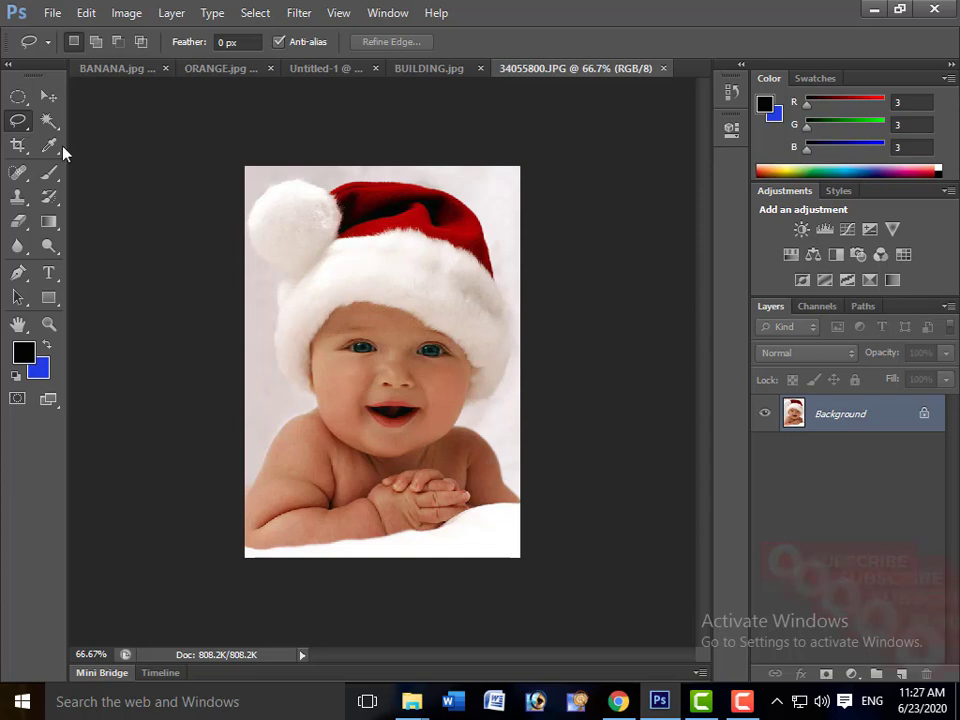
- Select the pale background beside the baby's red hat with the Magic Wand and add the area near the pompom
left_click(20, 121)
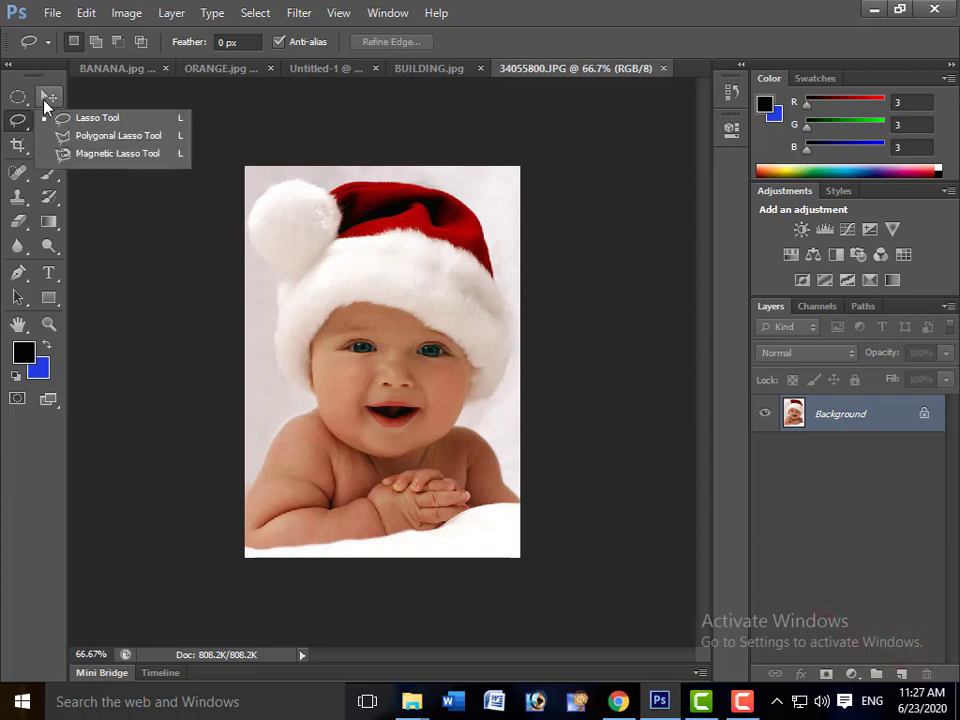
left_click(51, 125)
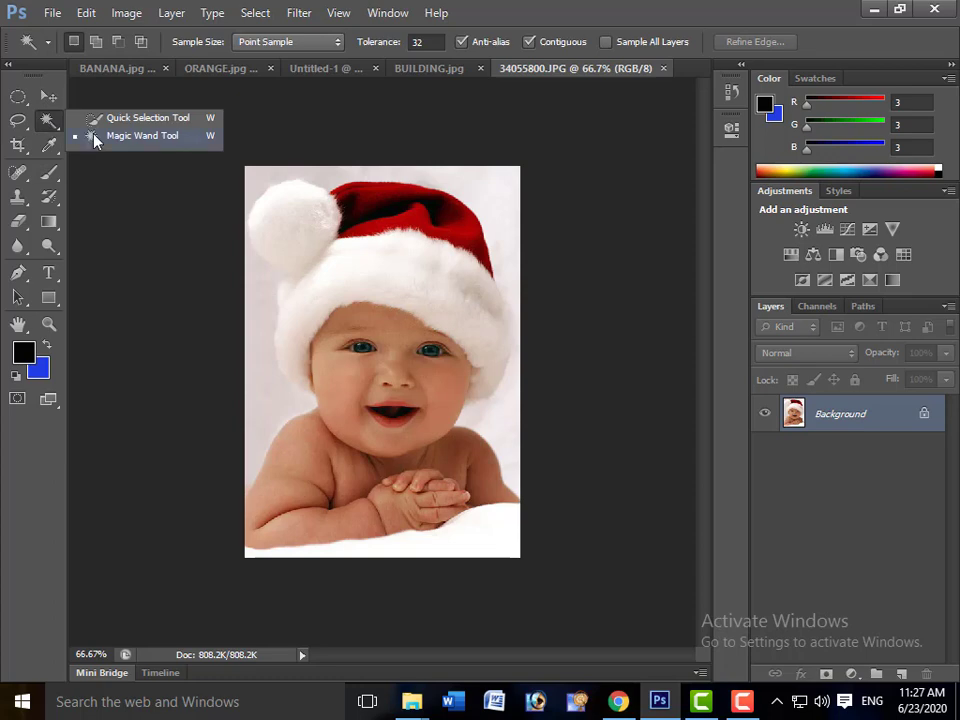
left_click(145, 136)
left_click(487, 192)
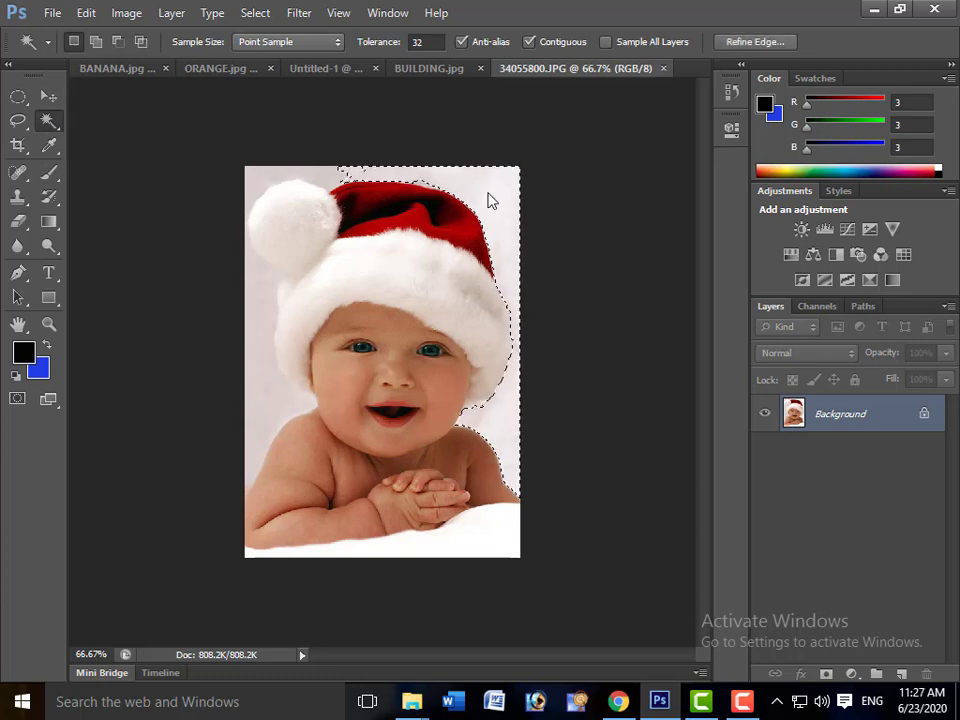
left_click(316, 175, "shift")
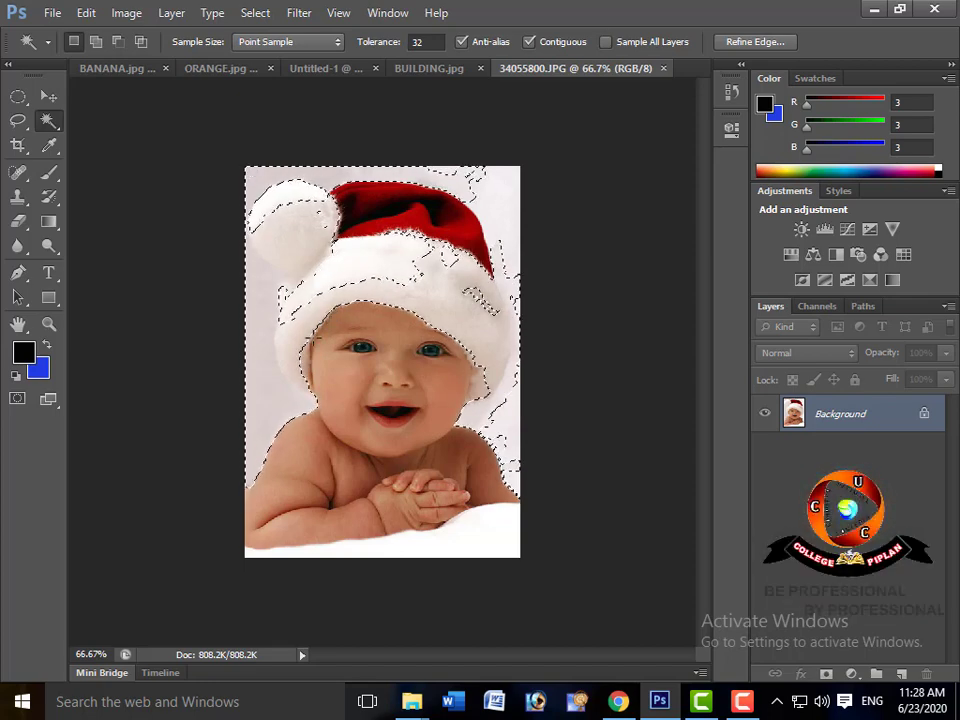
- Try replacing the selection with the white blanket under the baby, and with the pale background beside the pompom
left_click(480, 546)
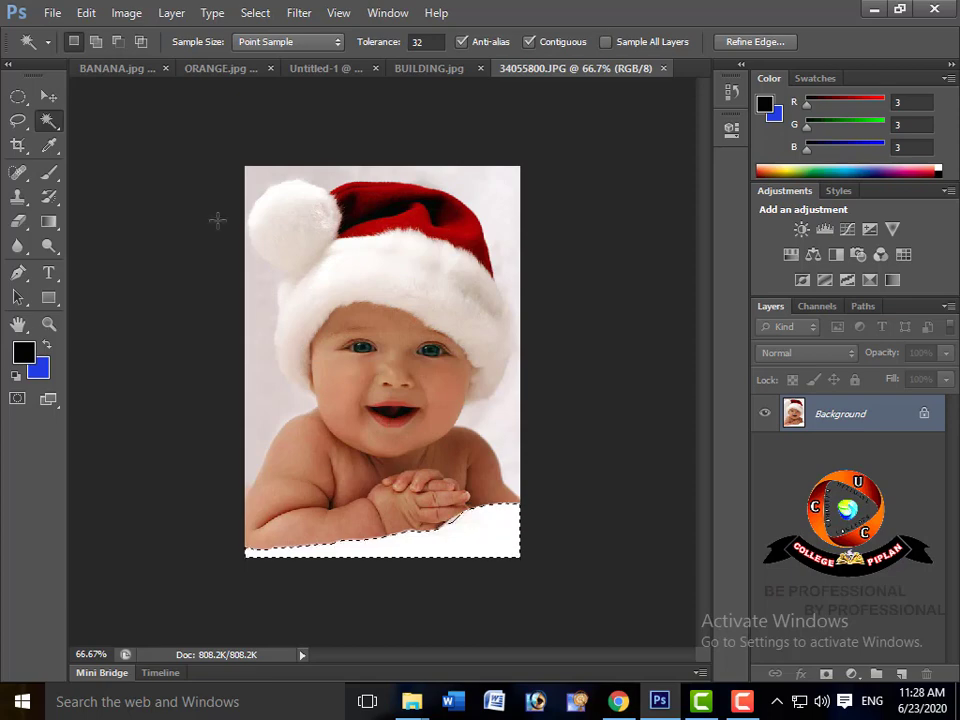
left_click(259, 183)
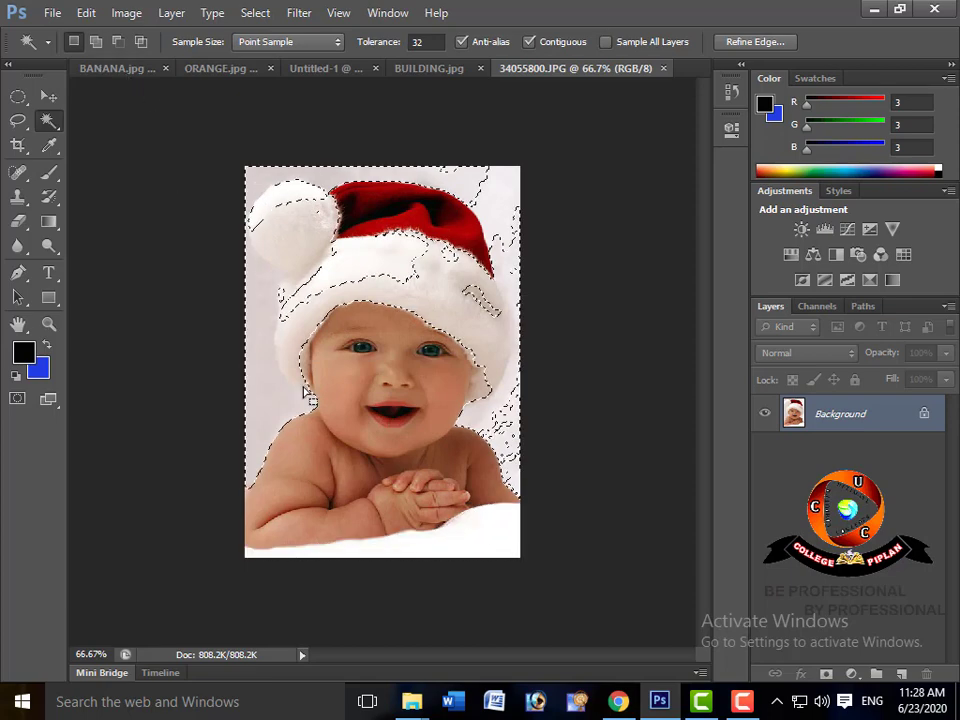
left_click(522, 542)
- Reselect the pale background beside the red hat, adding the background on the pompom side and the white blanket to the selection
left_click(495, 205)
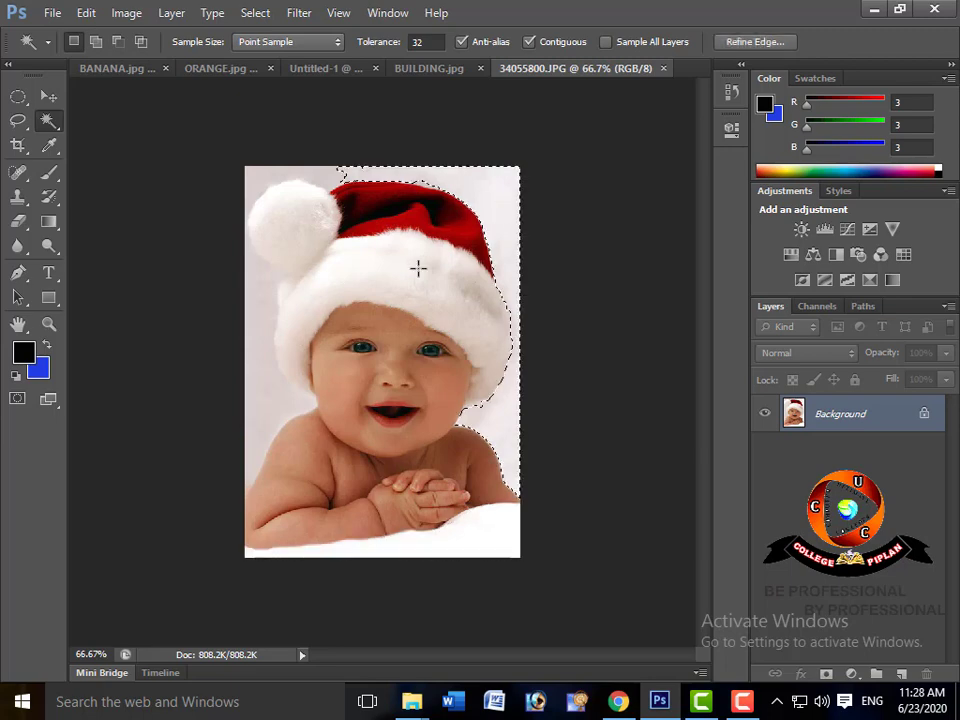
left_click(263, 327, "shift")
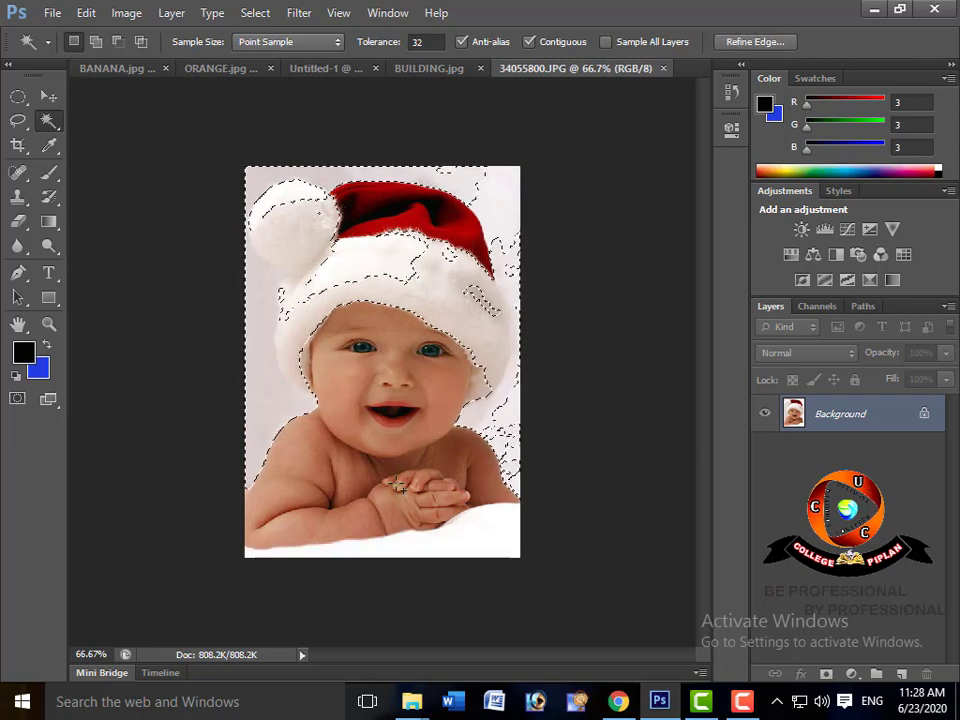
left_click(446, 290, "shift")
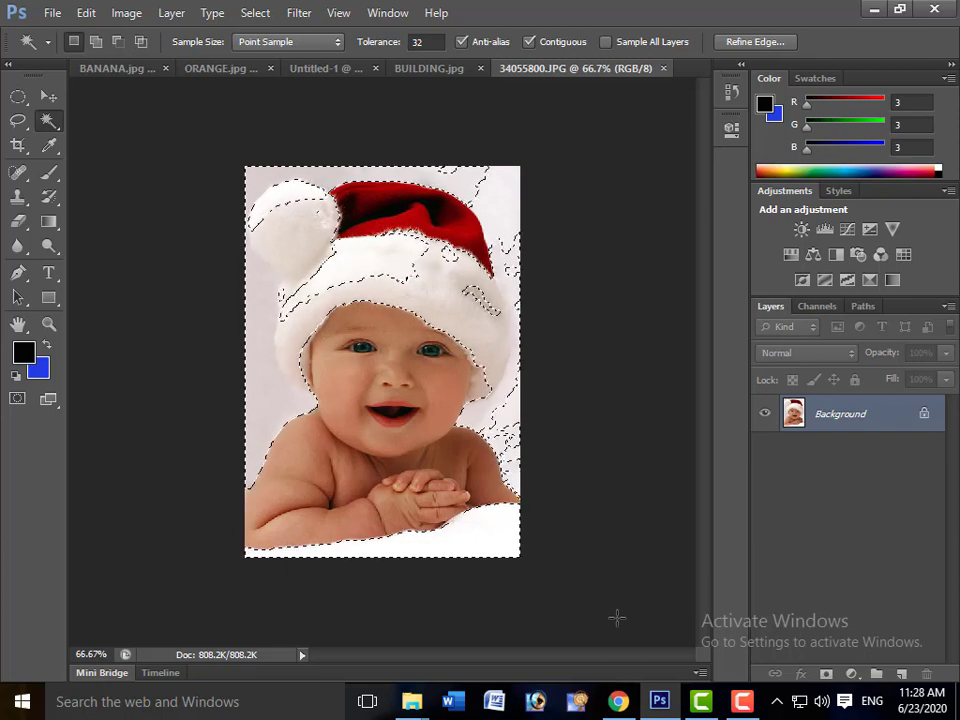
- Switch to Chrome, search Google for REMOVE.BG in a new tab, and open the remove.bg site
left_click(625, 699)
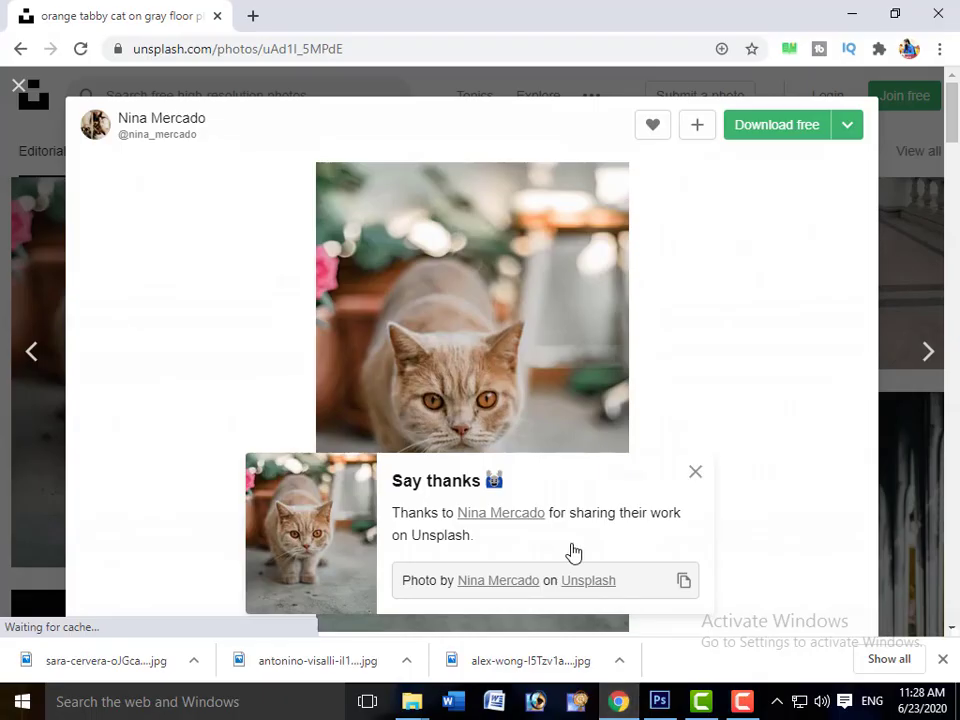
left_click(253, 16)
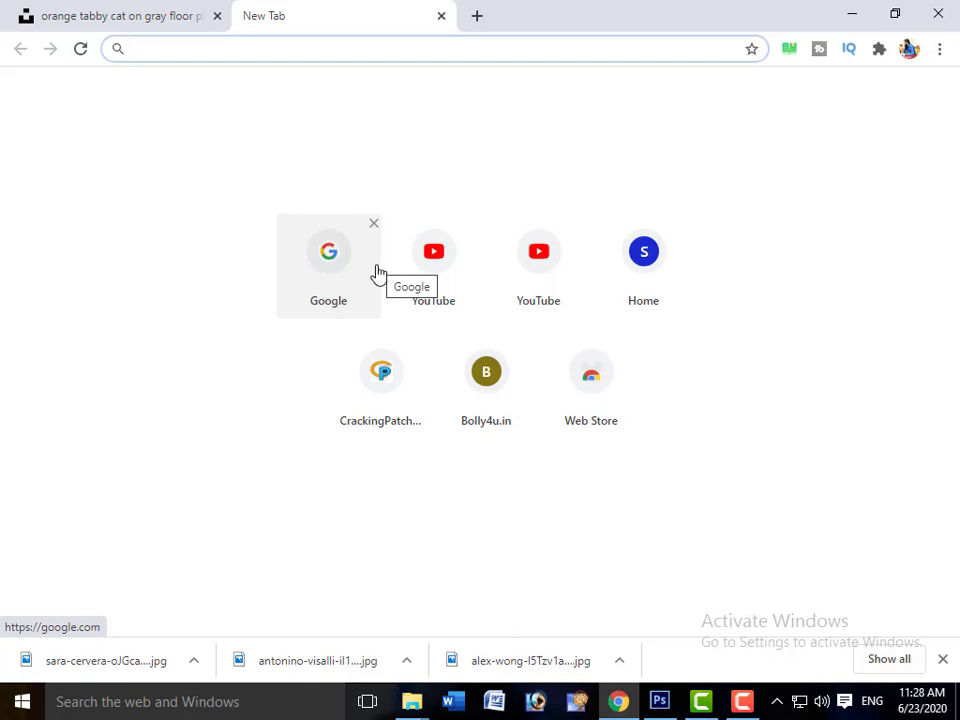
left_click(329, 268)
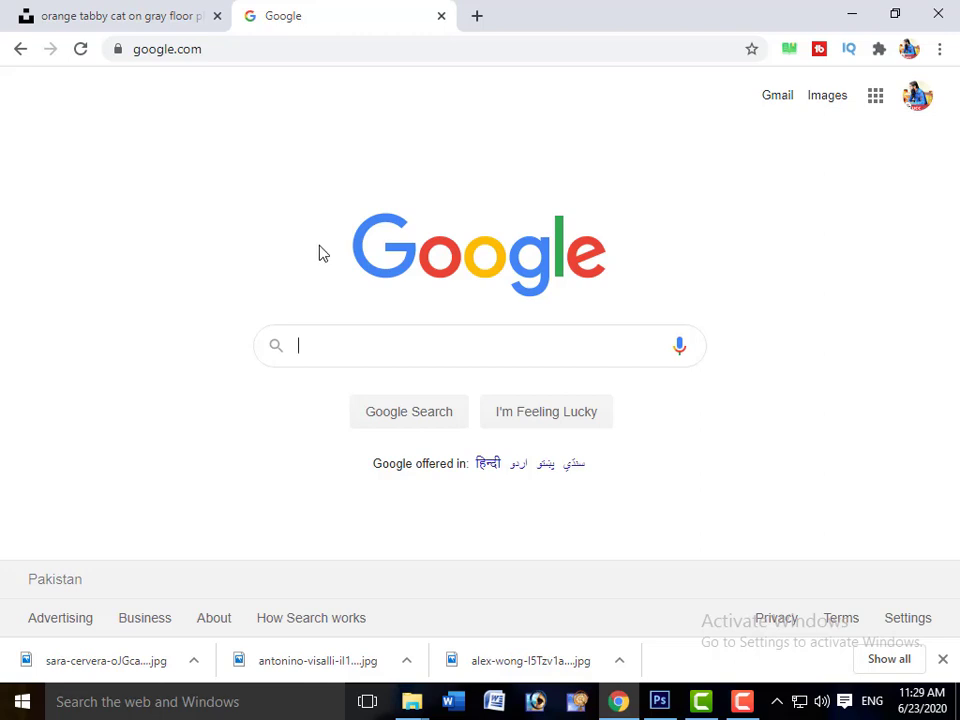
type("REMOVE.BG")
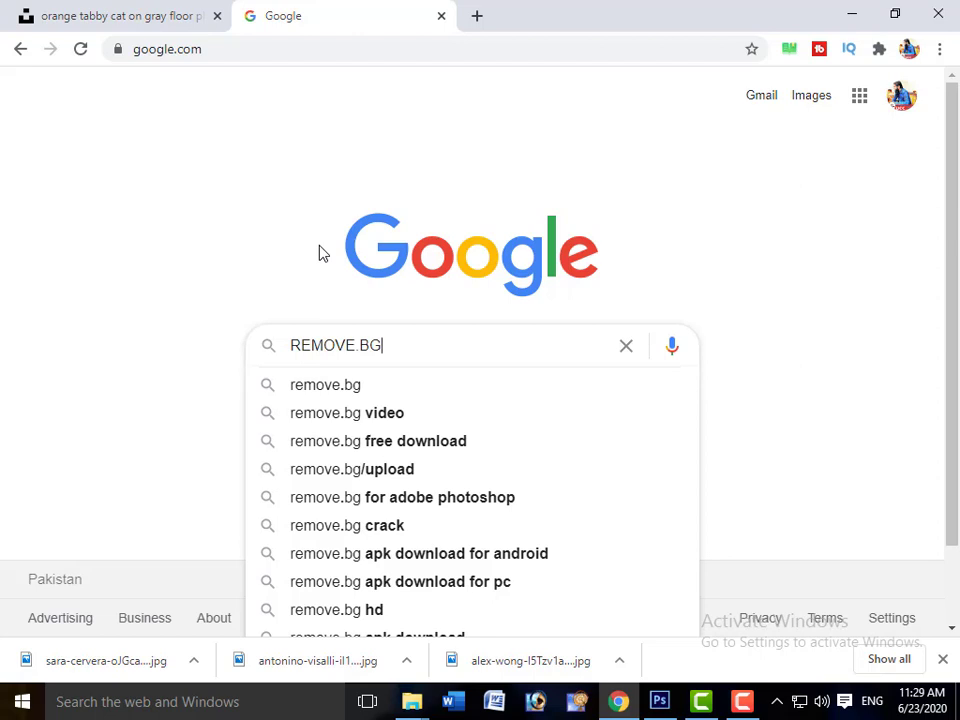
key("Return")
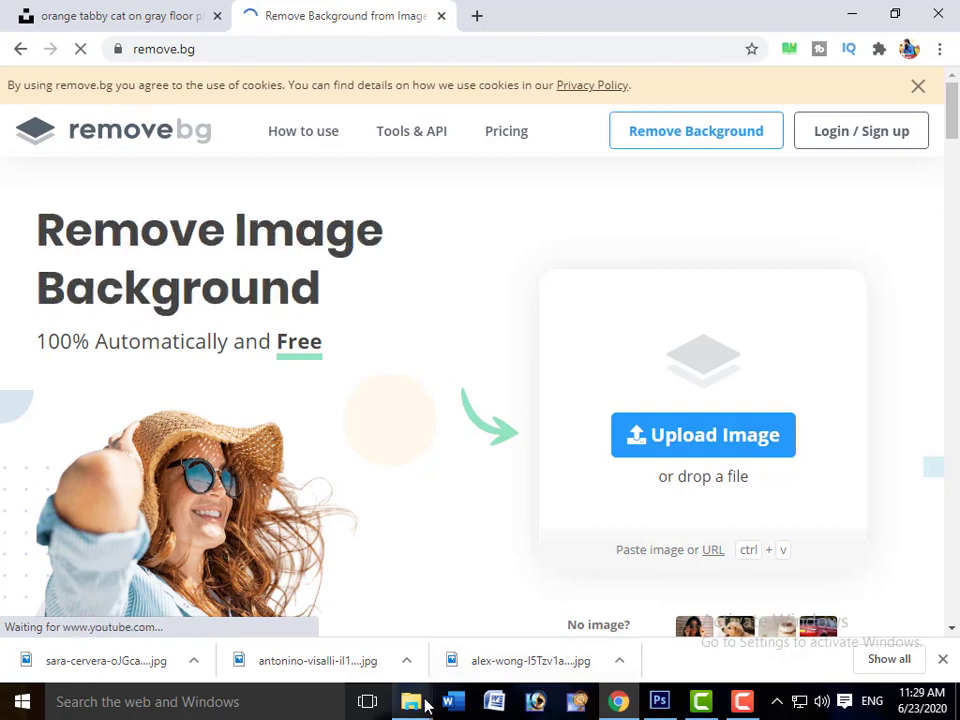
- Try to upload the baby photo from the ActrESs folder to remove.bg for background removal
mouse_move(426, 705)
left_click(514, 610)
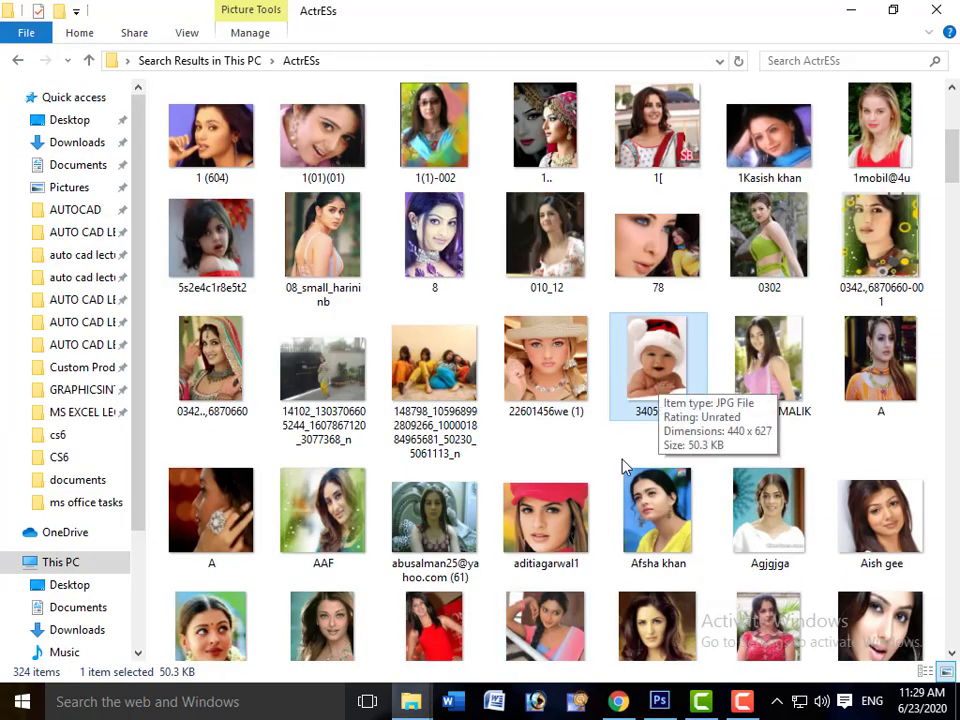
left_click_drag(657, 370, 675, 448)
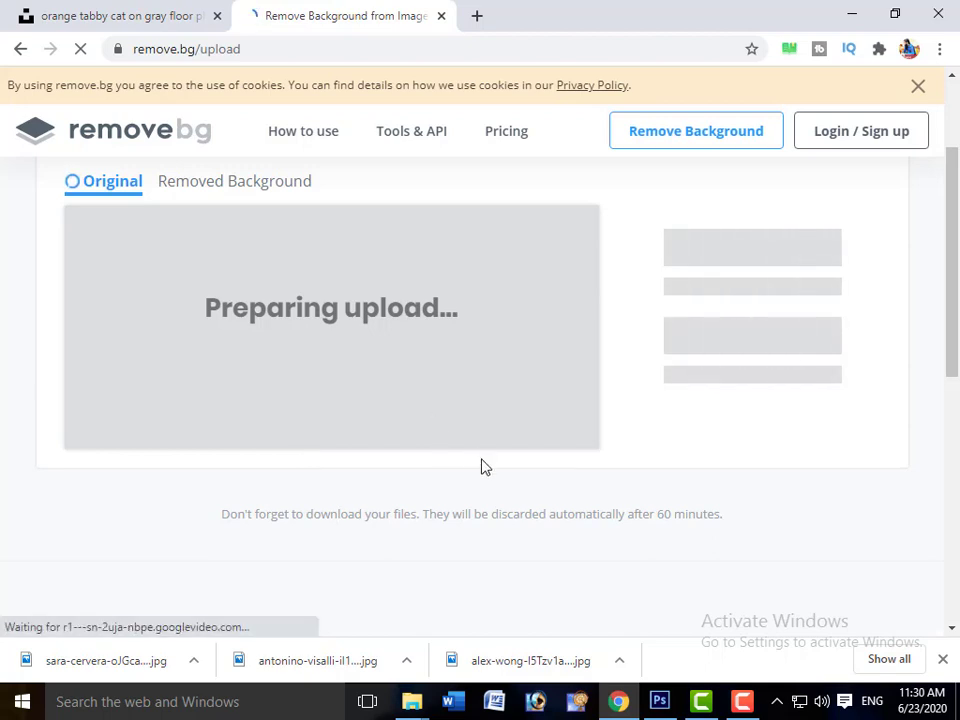
scroll(490, 470, "up", 1)
scroll(497, 476, "up", 1)
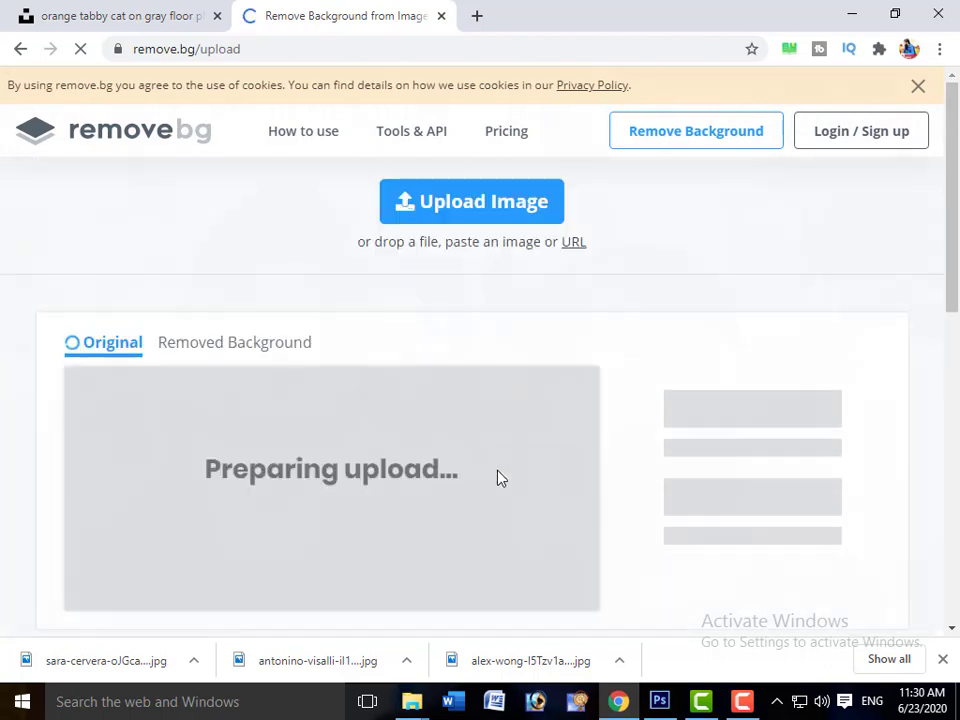
scroll(406, 445, "down", 1)
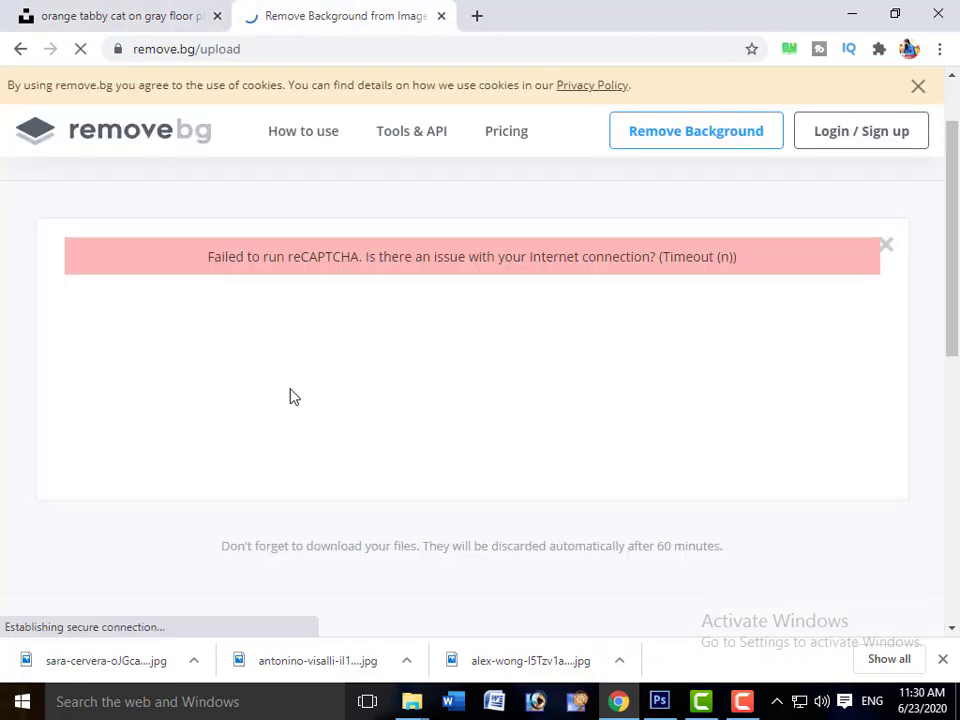
- Return from the pop-up page to the remove.bg upload page and reload it
right_click(264, 376)
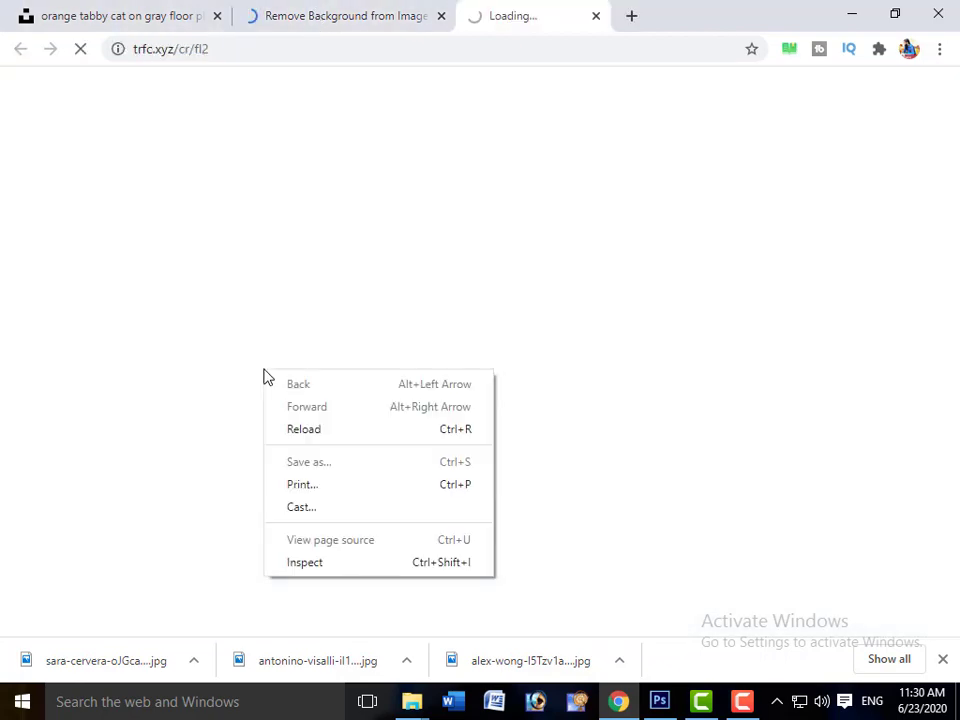
left_click(391, 220)
left_click(414, 9)
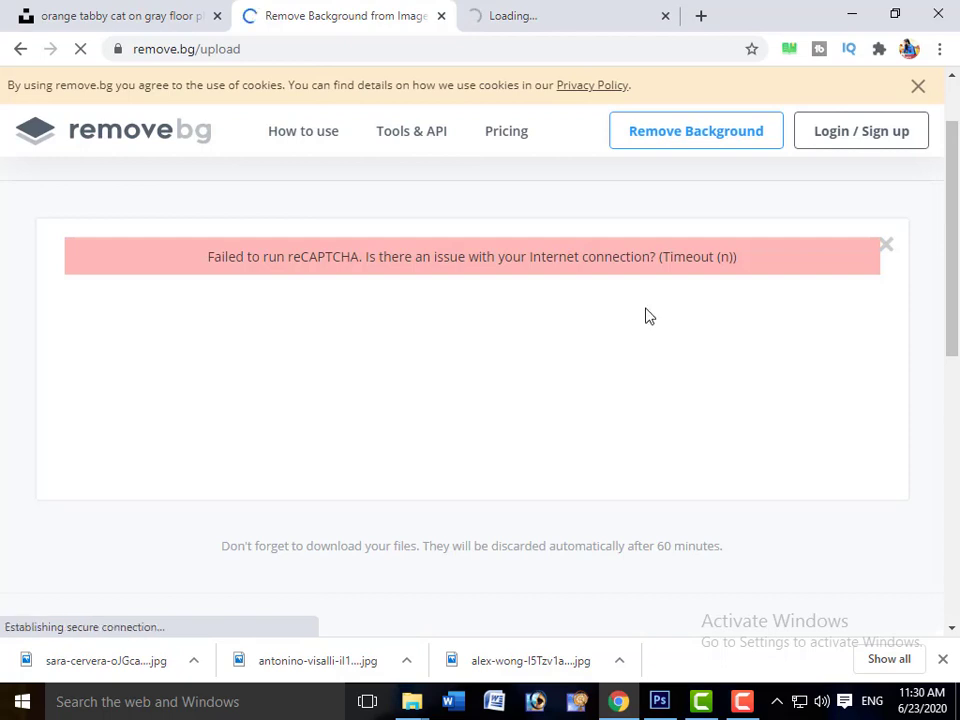
right_click(655, 203)
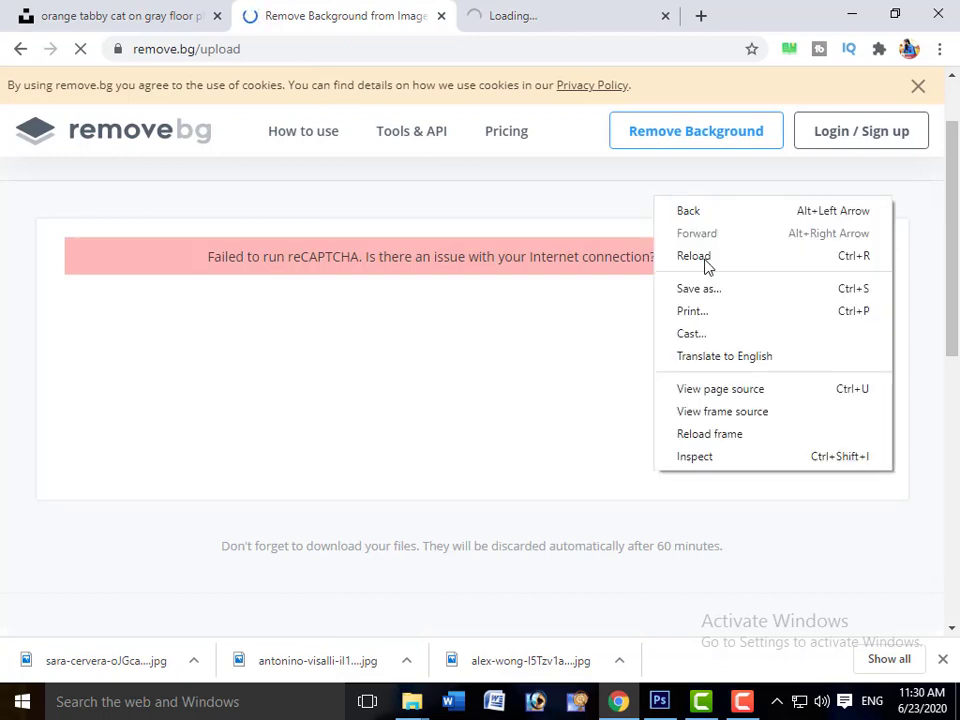
left_click(705, 262)
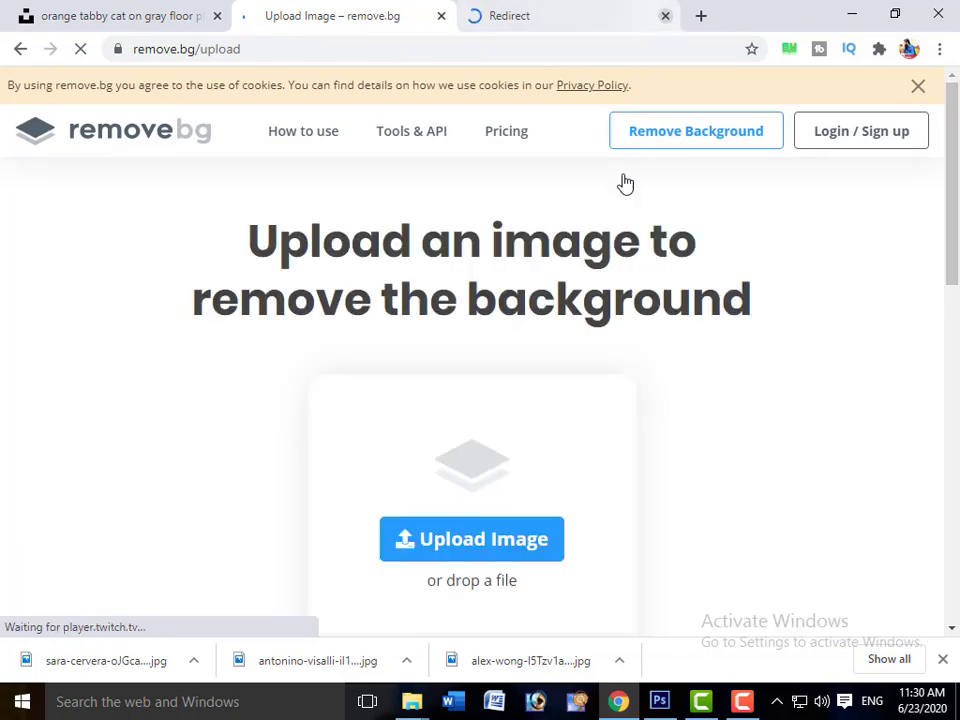
- Upload the baby photo 34055800 from the ActrESs folder to remove.bg for background removal
scroll(572, 510, "down", 2)
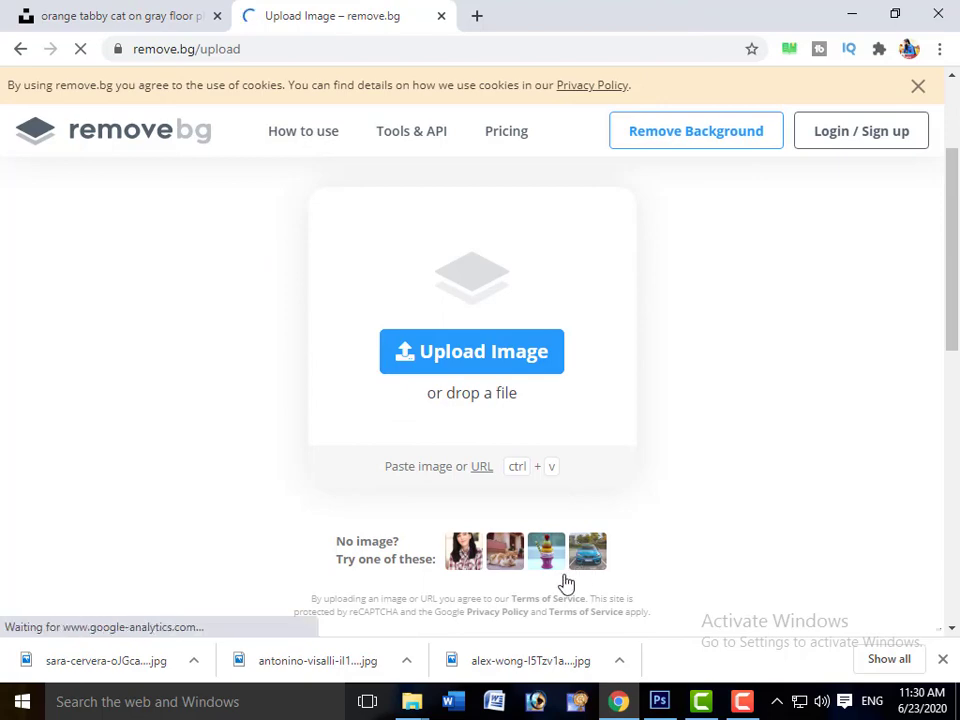
left_click(474, 663)
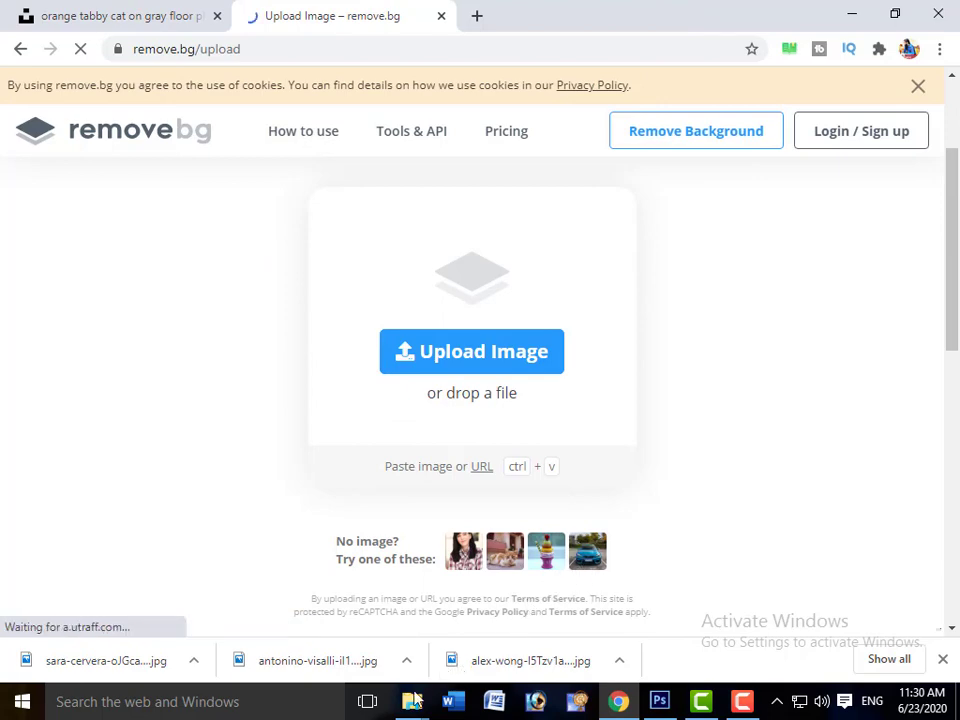
mouse_move(411, 701)
left_click(514, 600)
scroll(670, 530, "up", 4)
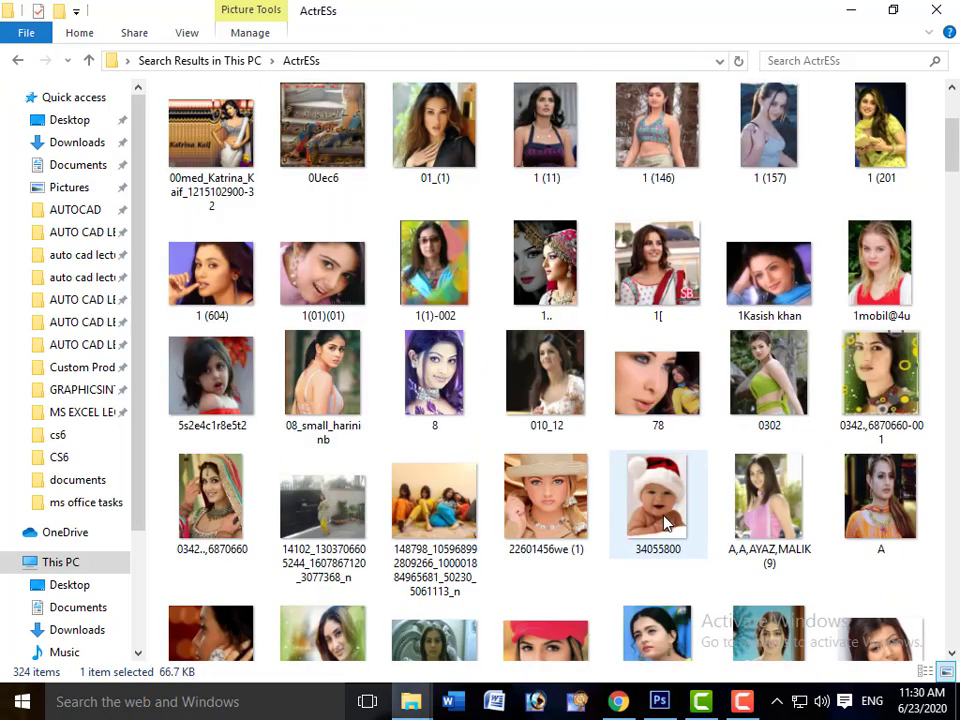
left_click_drag(664, 523, 619, 705)
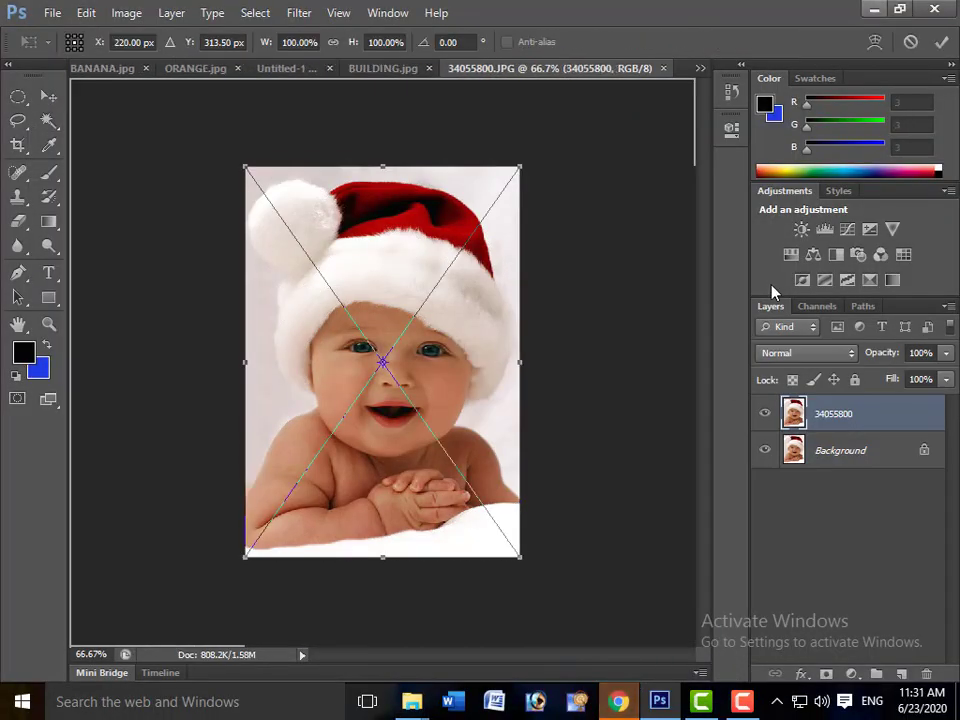
key("alt+Tab")
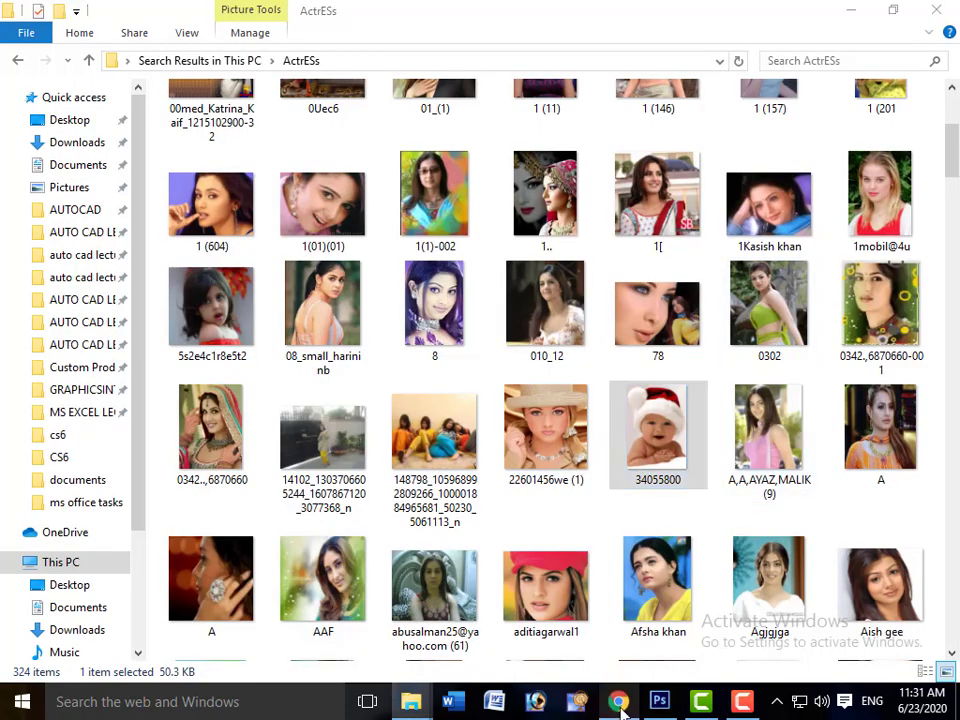
left_click(619, 705)
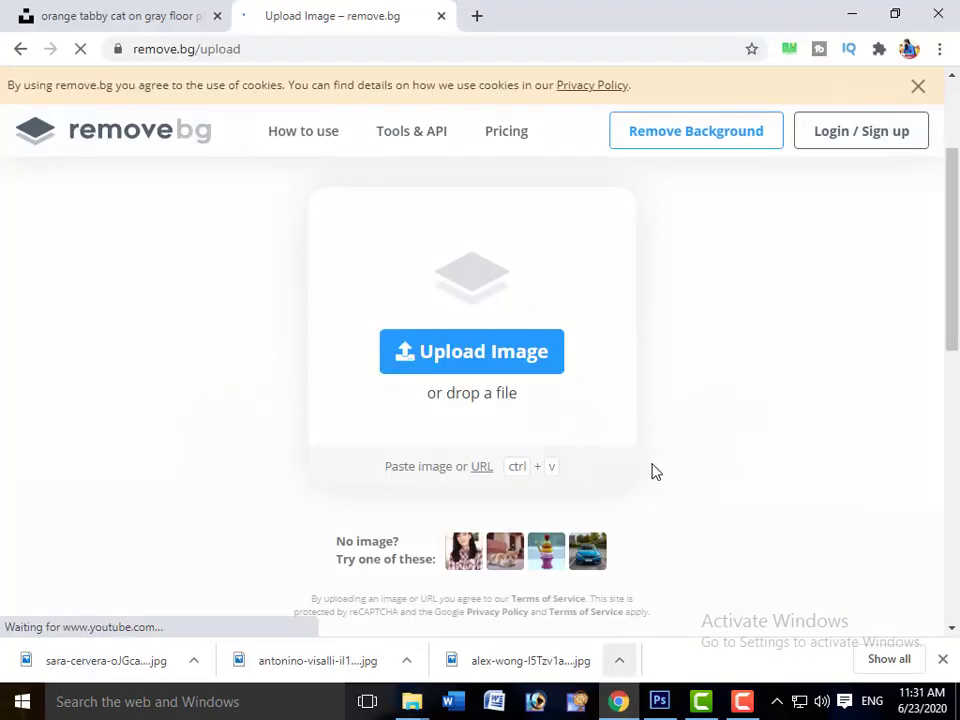
key("alt+Tab")
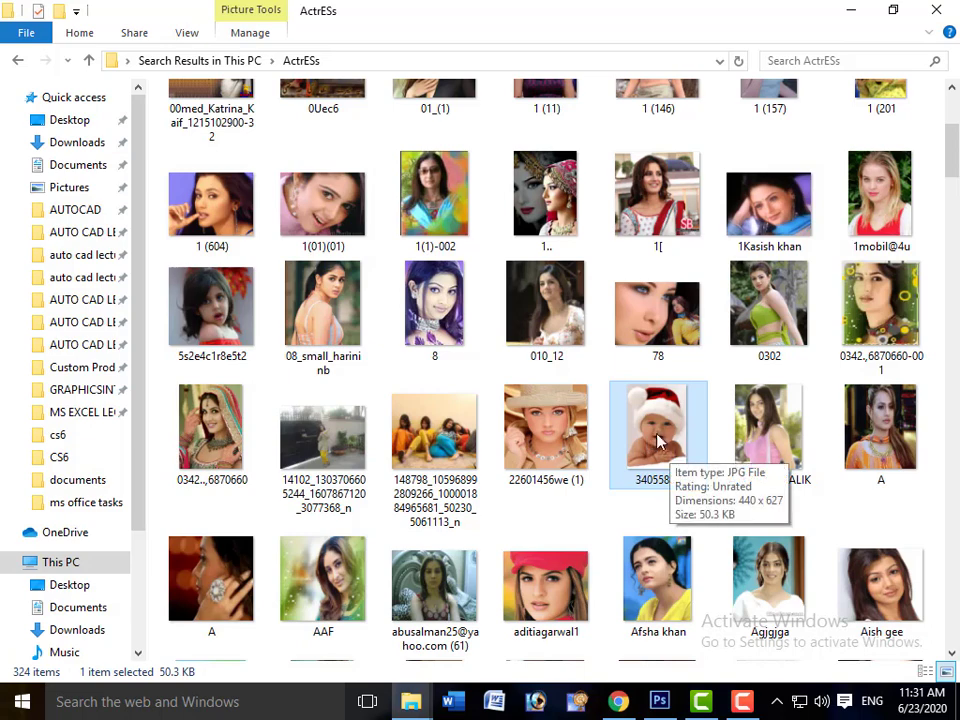
left_click_drag(652, 470, 484, 366)
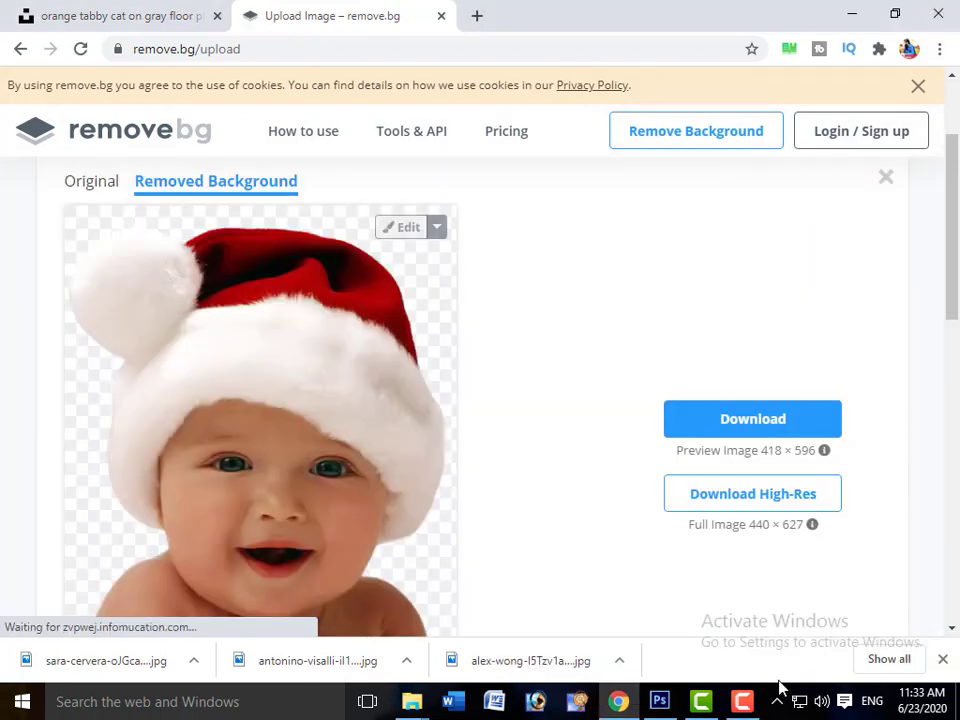
- Download the preview-size image of the baby with its background removed and open the downloaded PNG
scroll(563, 512, "down", 1)
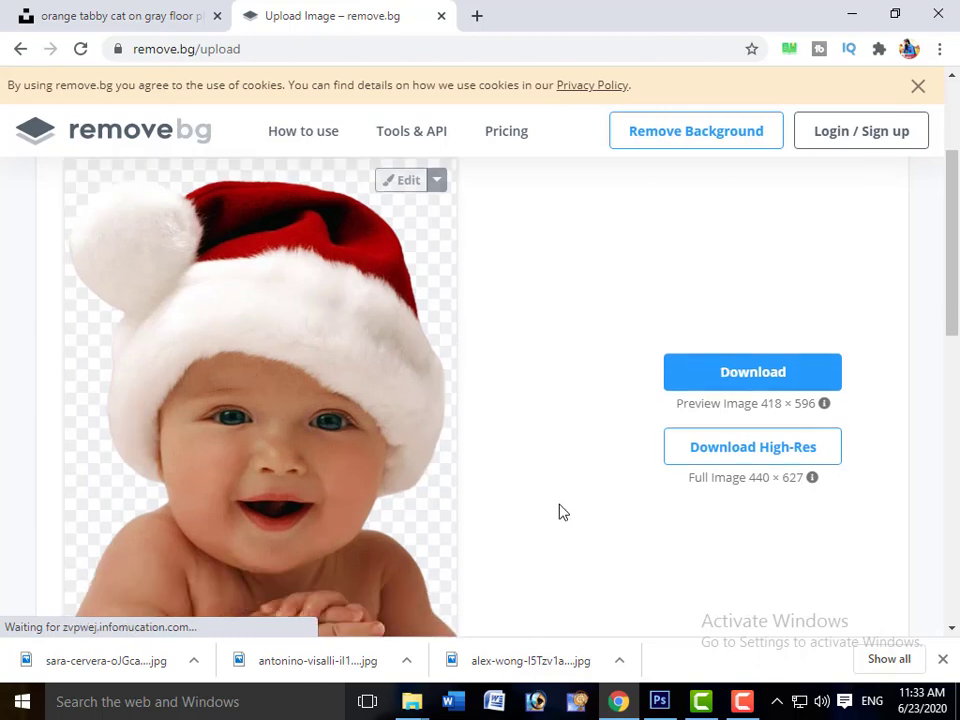
scroll(563, 515, "down", 3)
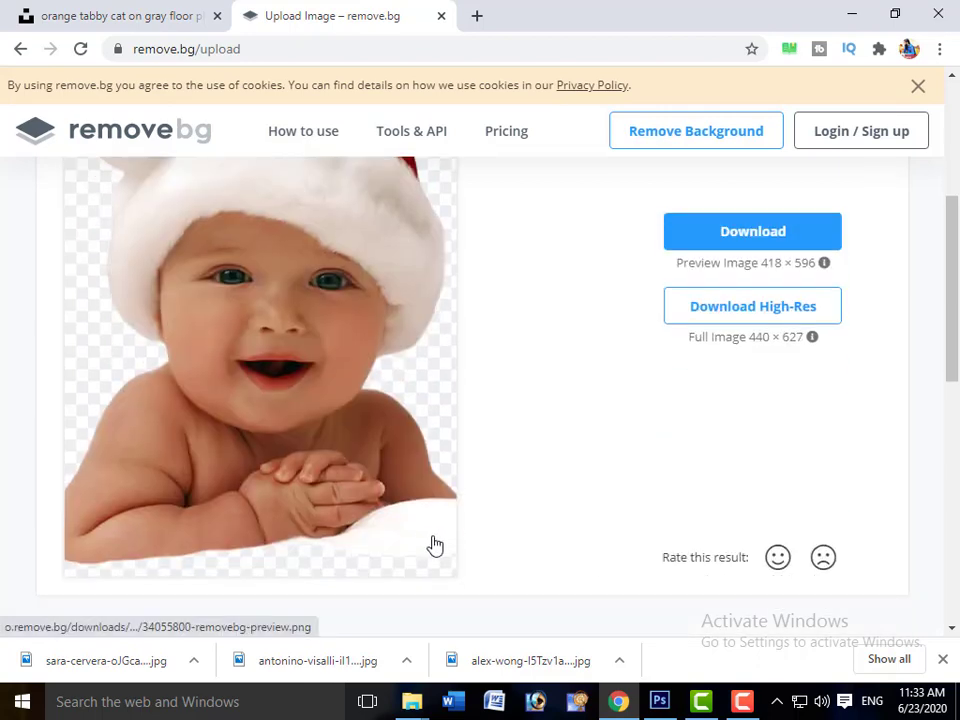
scroll(435, 545, "up", 6)
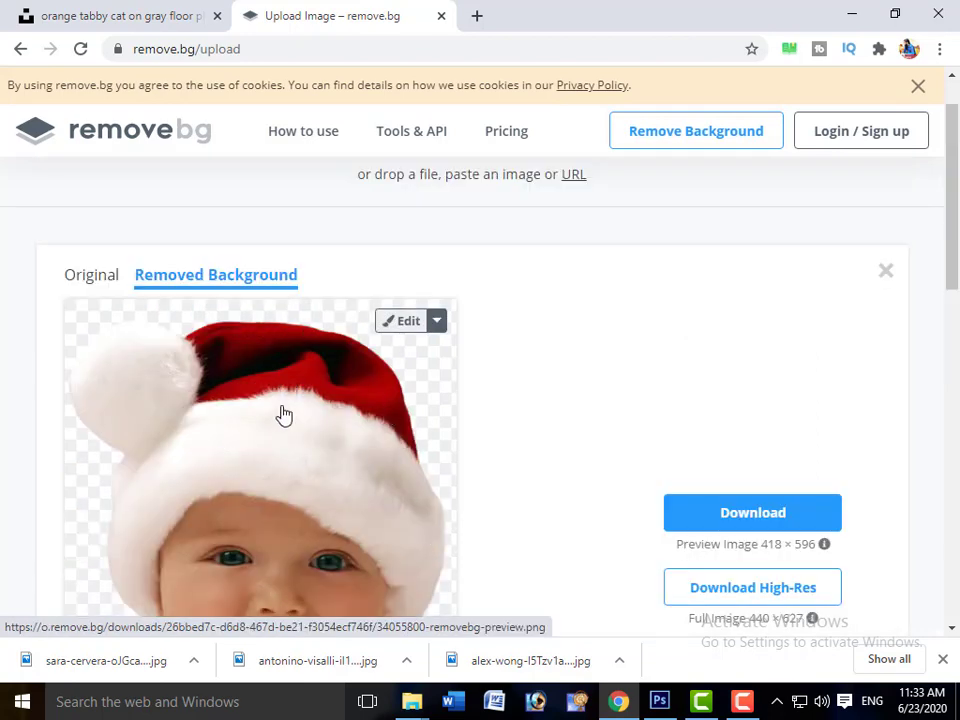
scroll(284, 414, "down", 6)
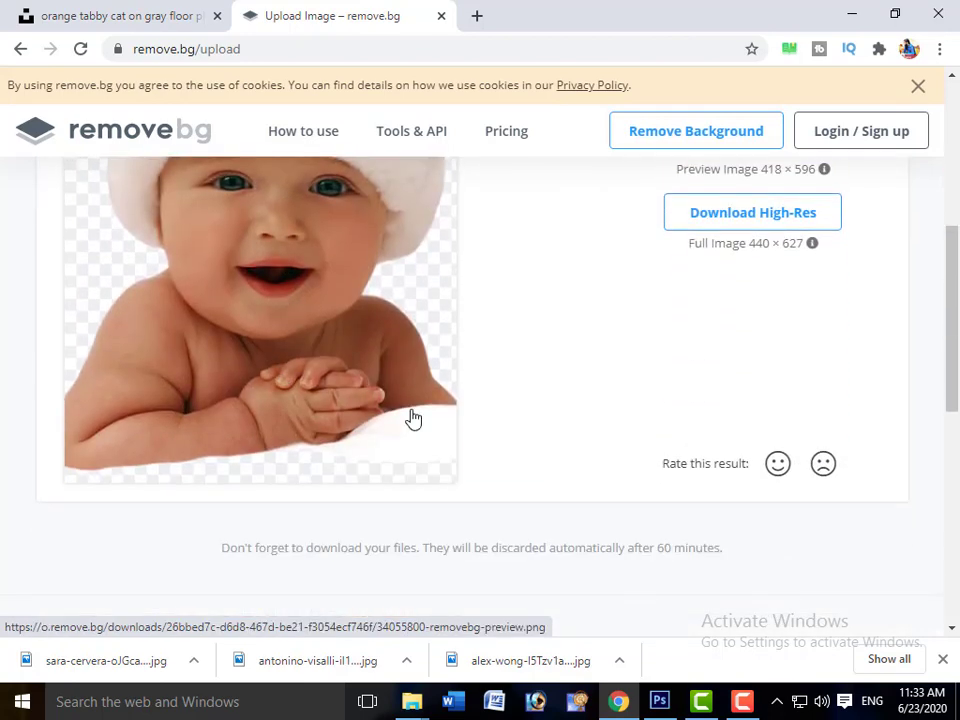
scroll(413, 418, "up", 4)
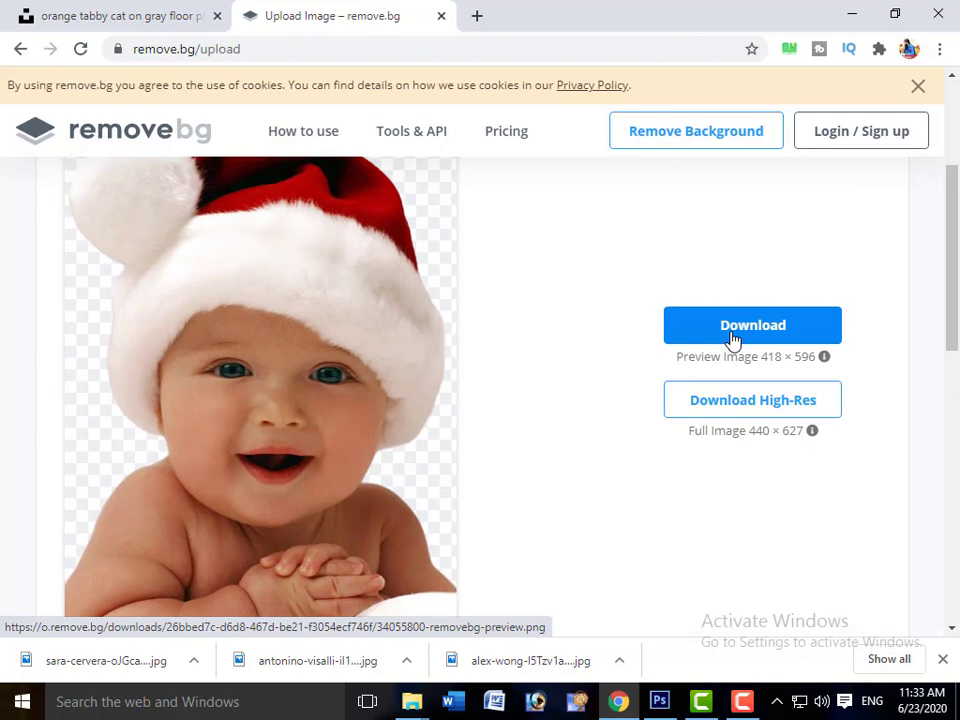
left_click(733, 341)
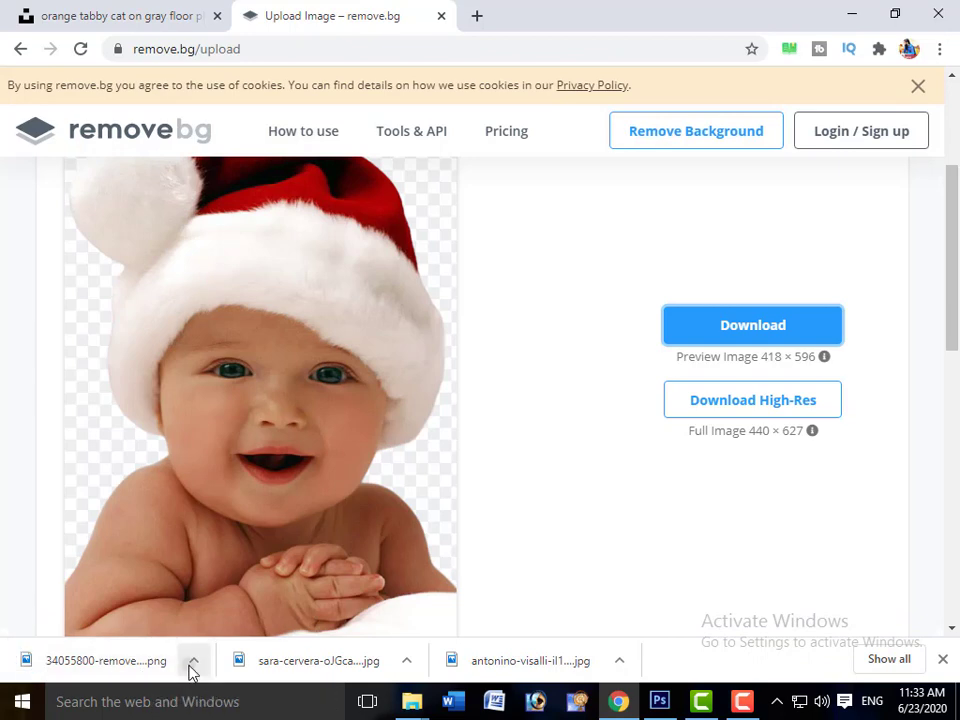
left_click(192, 662)
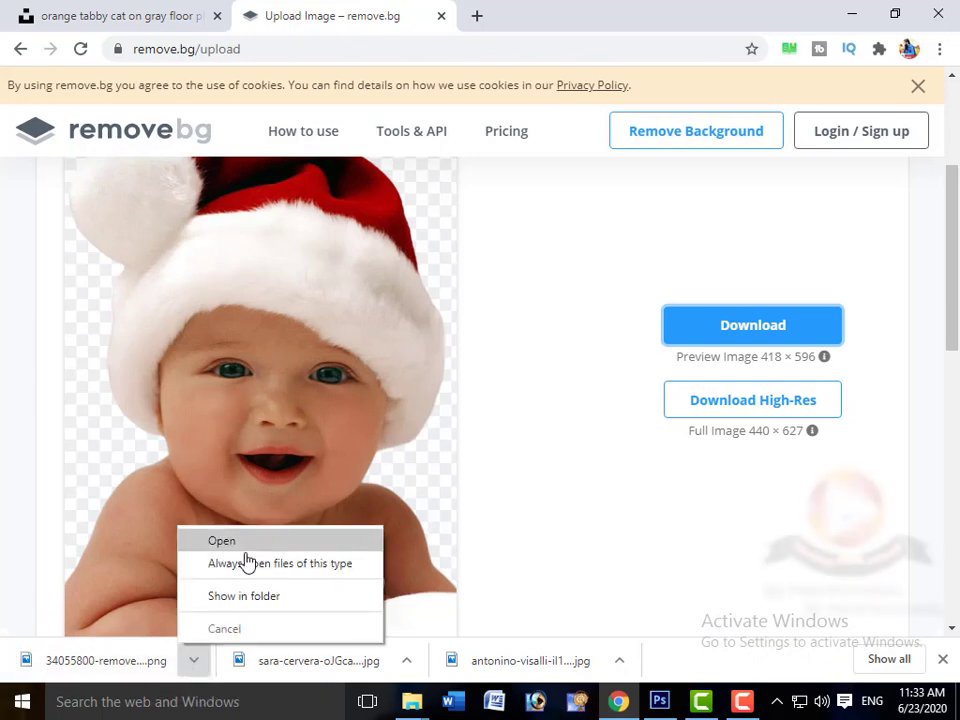
left_click(246, 550)
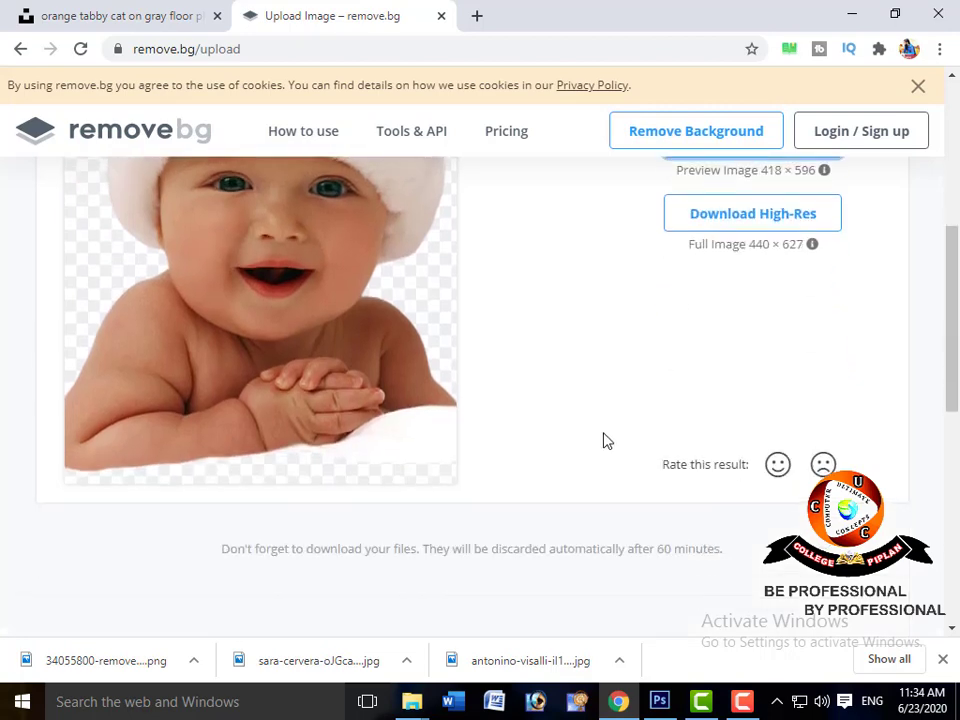
- Close the remove.bg page, minimize Chrome, and switch back to Photoshop
scroll(606, 445, "up", 3)
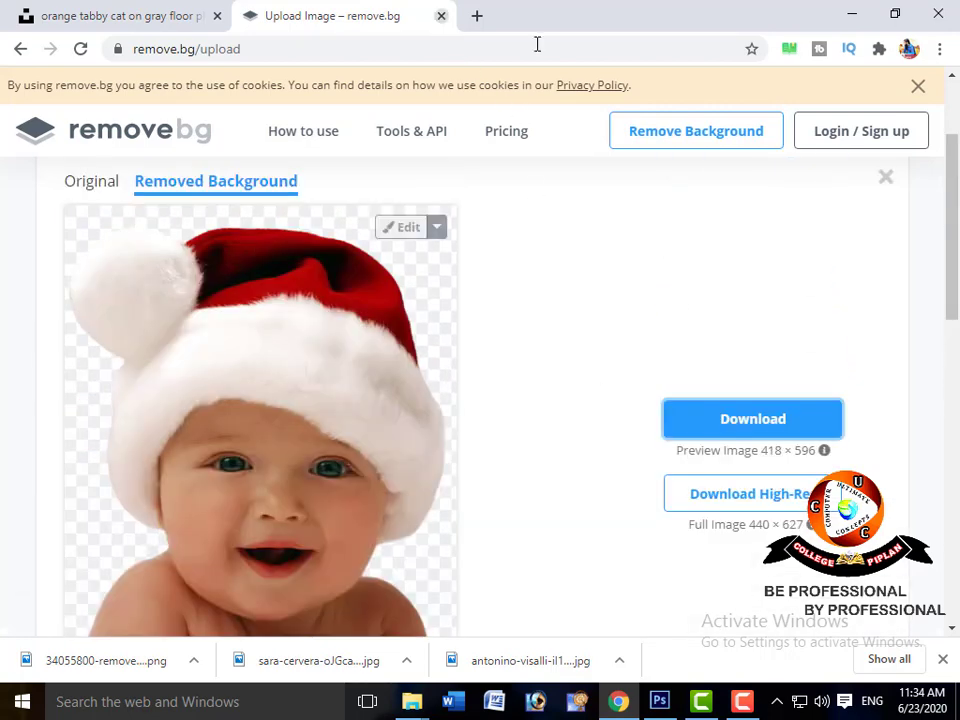
key("ctrl+w")
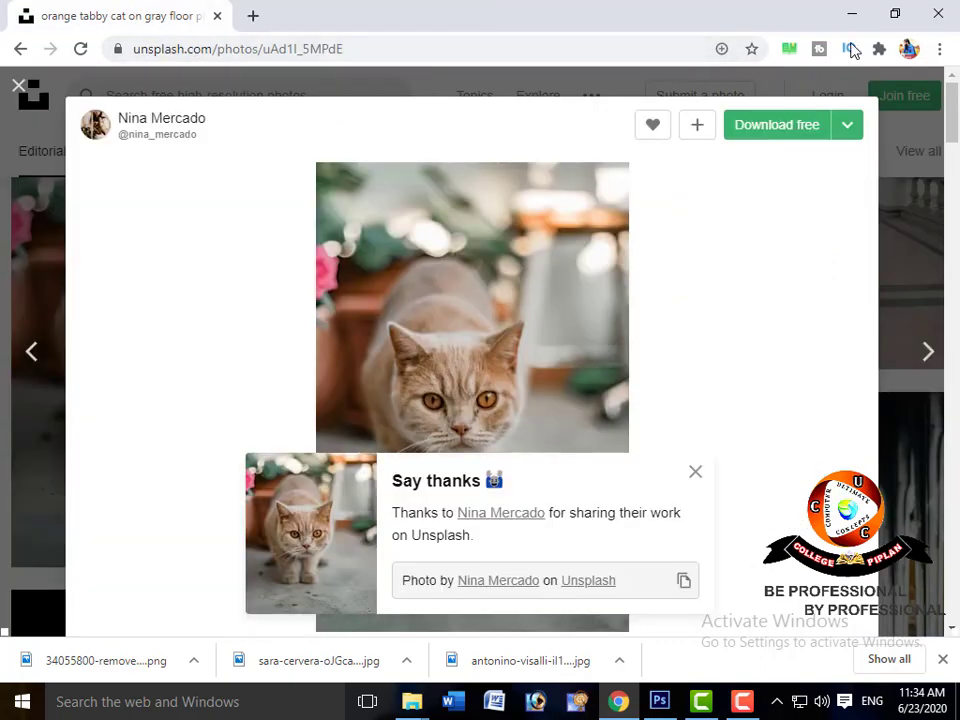
left_click(852, 14)
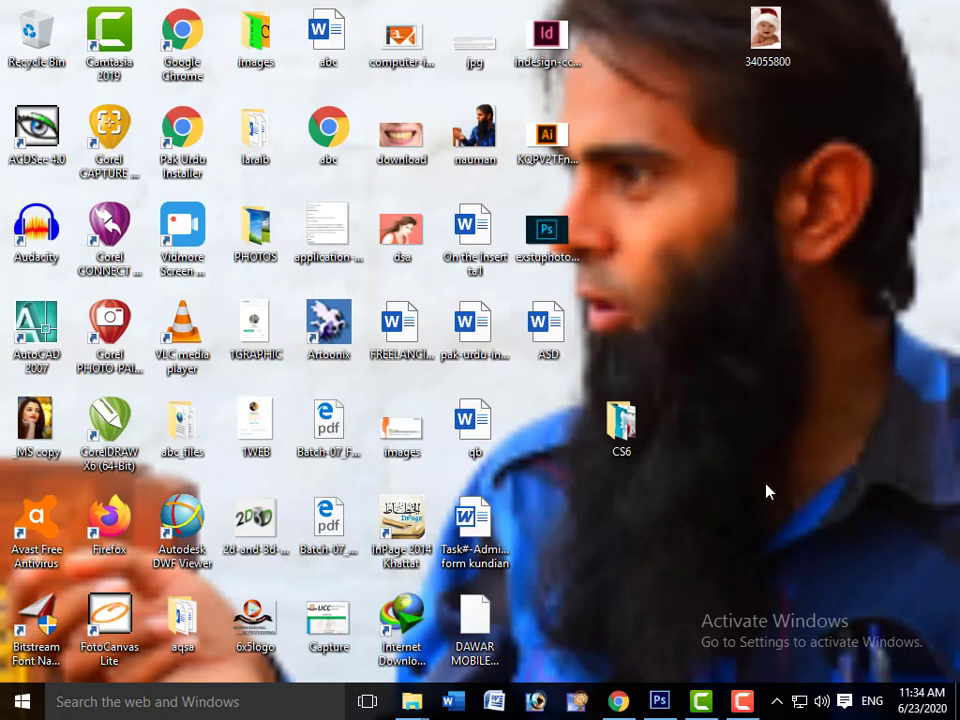
left_click(660, 700)
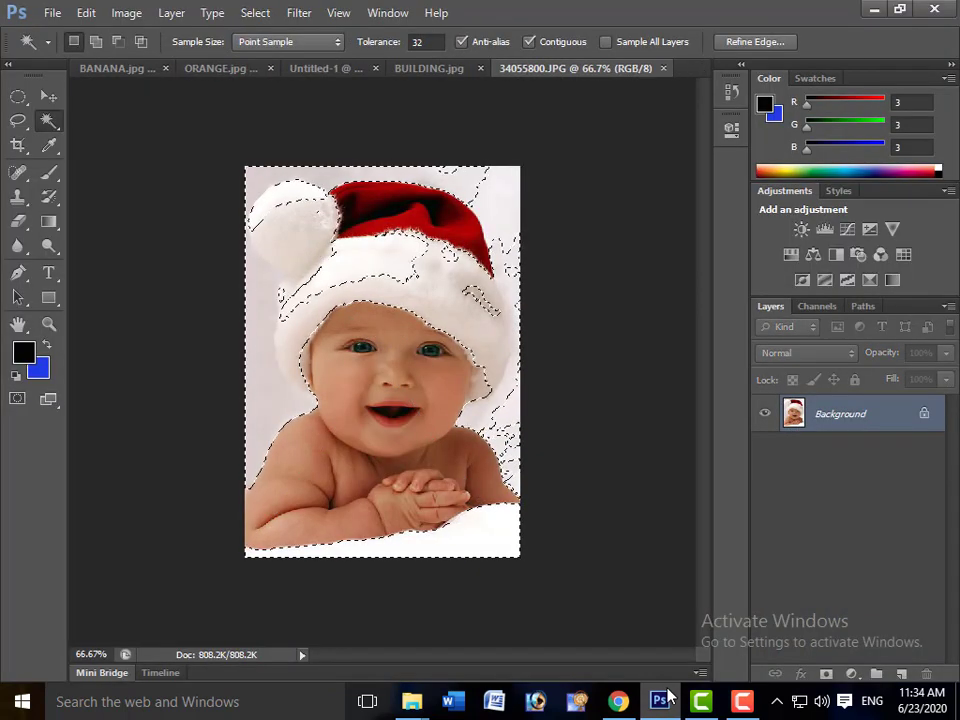
- Clear the selection on the baby photo and activate the Quick Selection tool
key("ctrl+d")
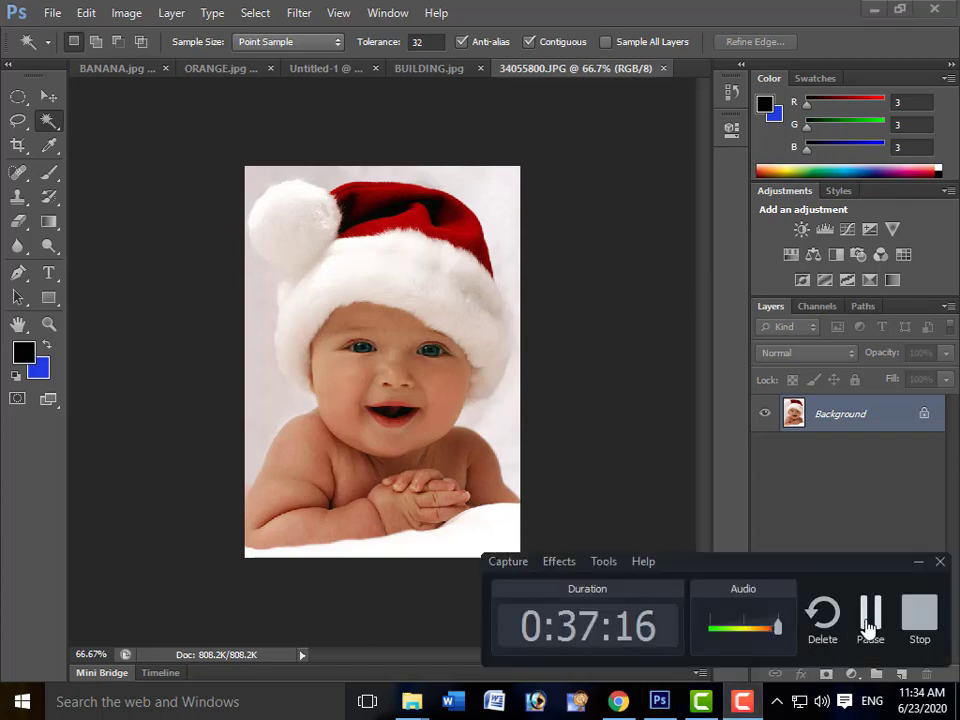
key("shift+w")
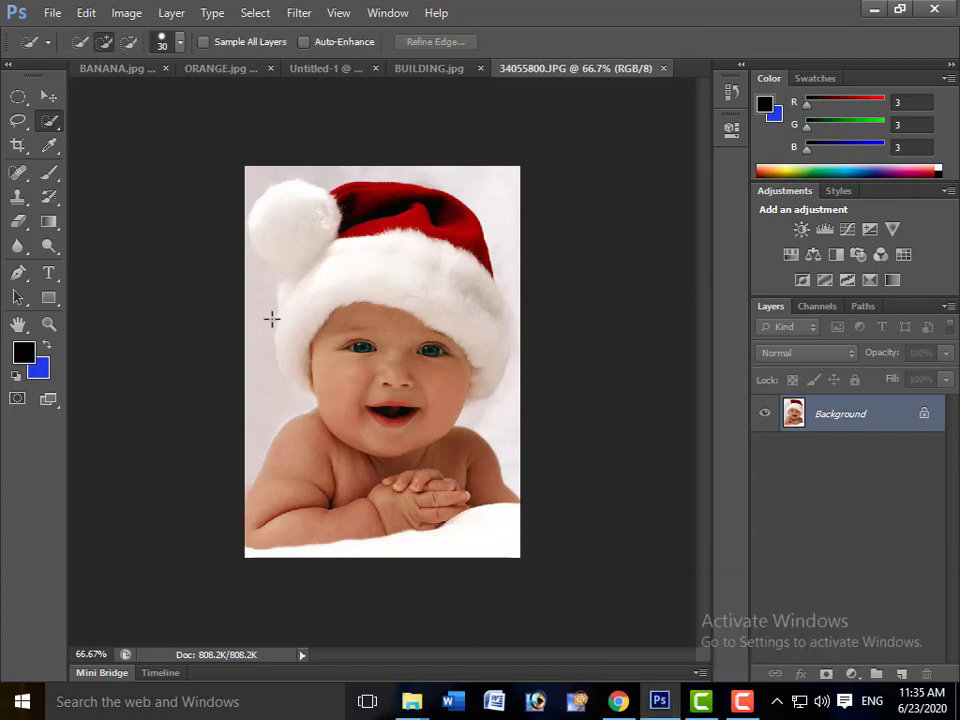
left_click(52, 121)
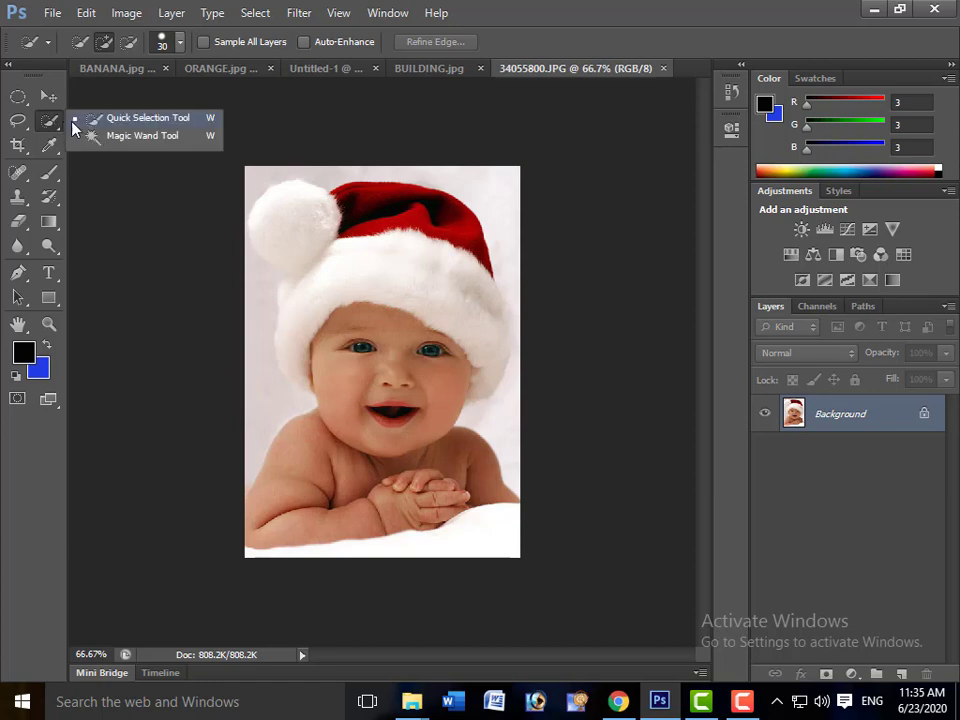
left_click(127, 119)
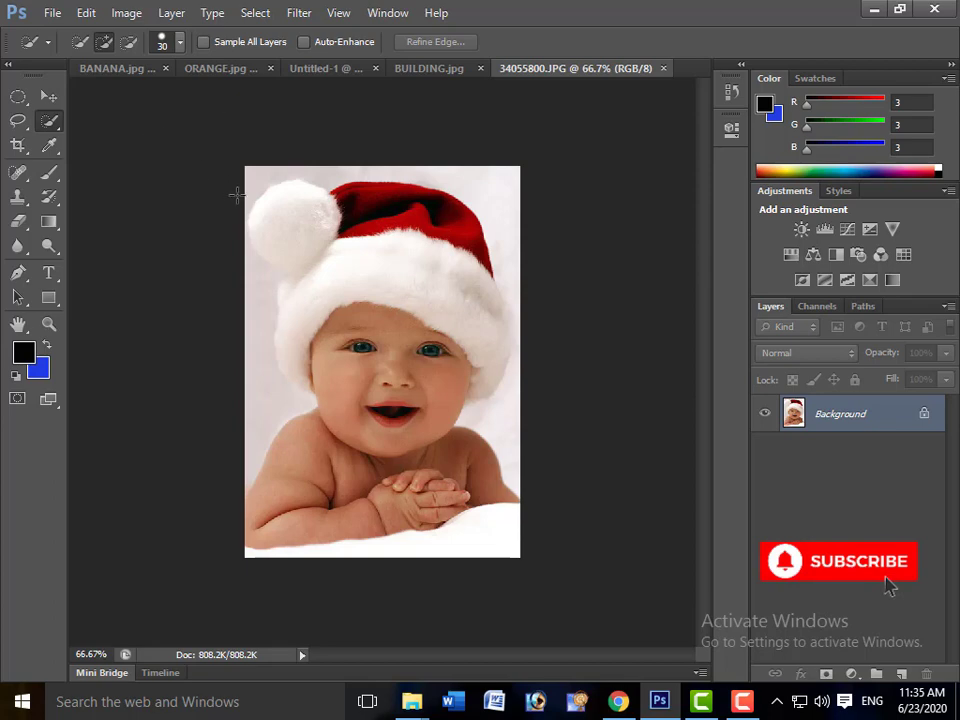
- Try selecting the baby photo's pale background and lower area with the Quick Selection tool, then deselect everything
left_click(273, 183)
left_click(276, 188)
left_click(497, 347)
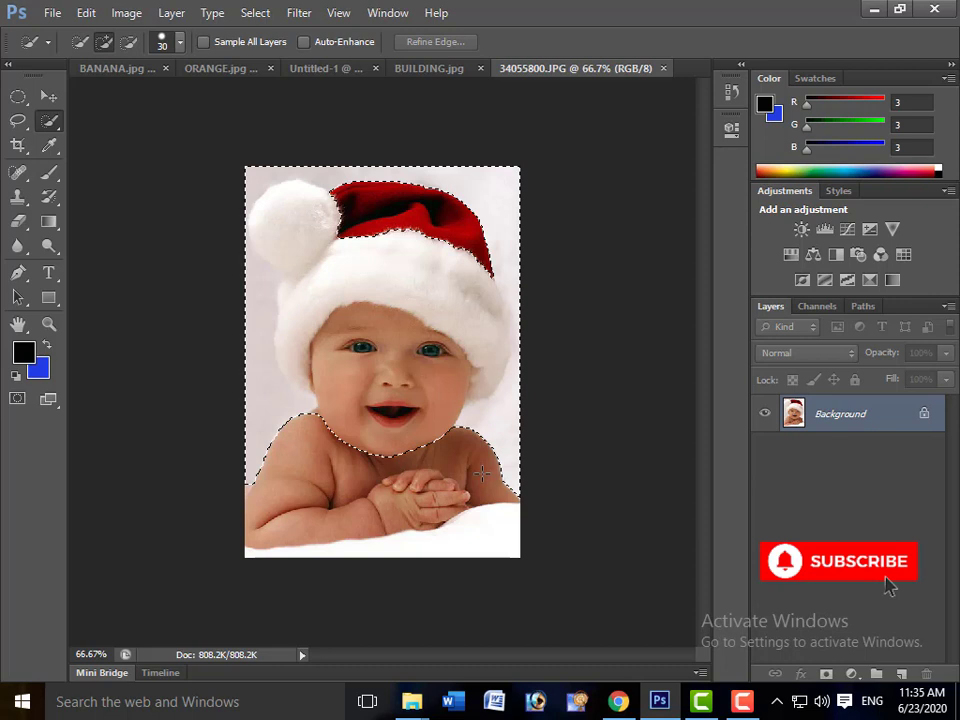
left_click_drag(481, 472, 471, 523)
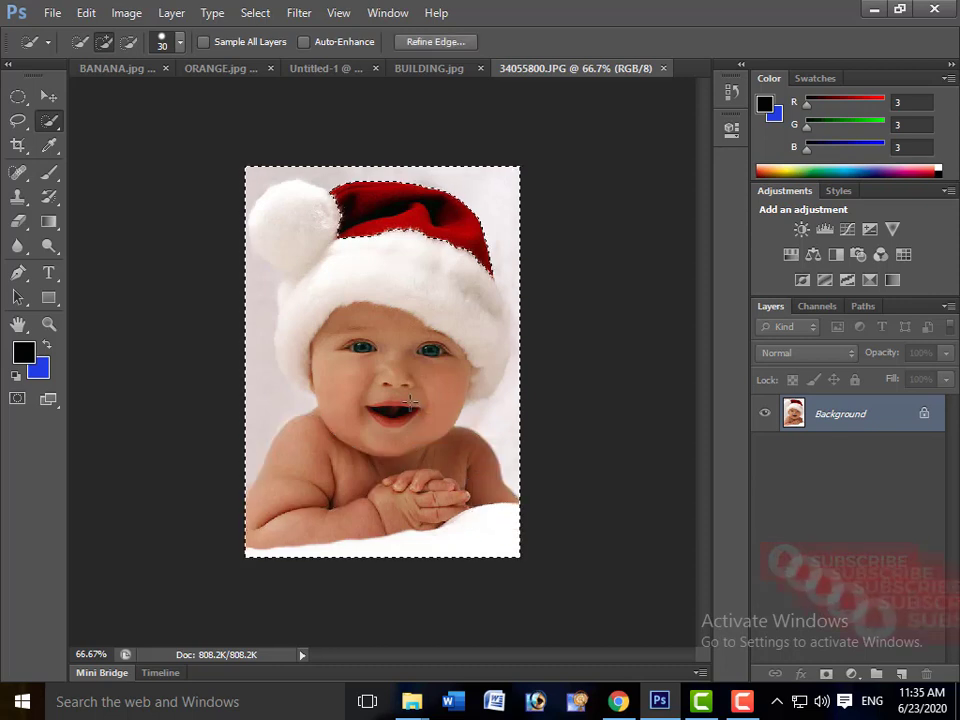
key("ctrl+d")
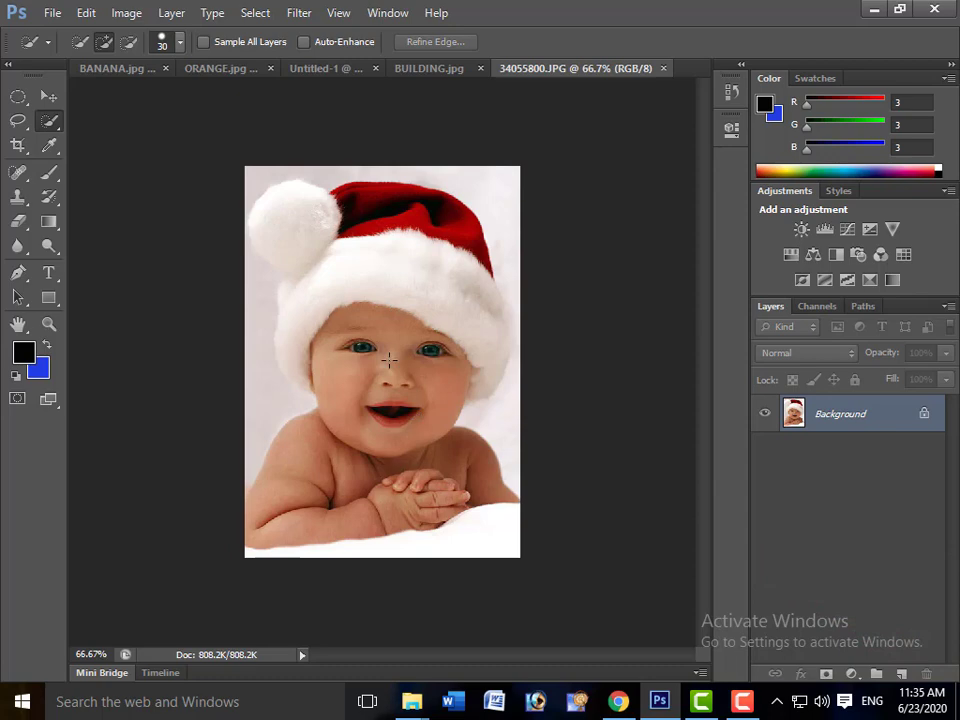
- Switch to ORANGE.jpg and select the entire half orange slice, pulp and rind, with the Quick Selection tool
left_click(418, 70)
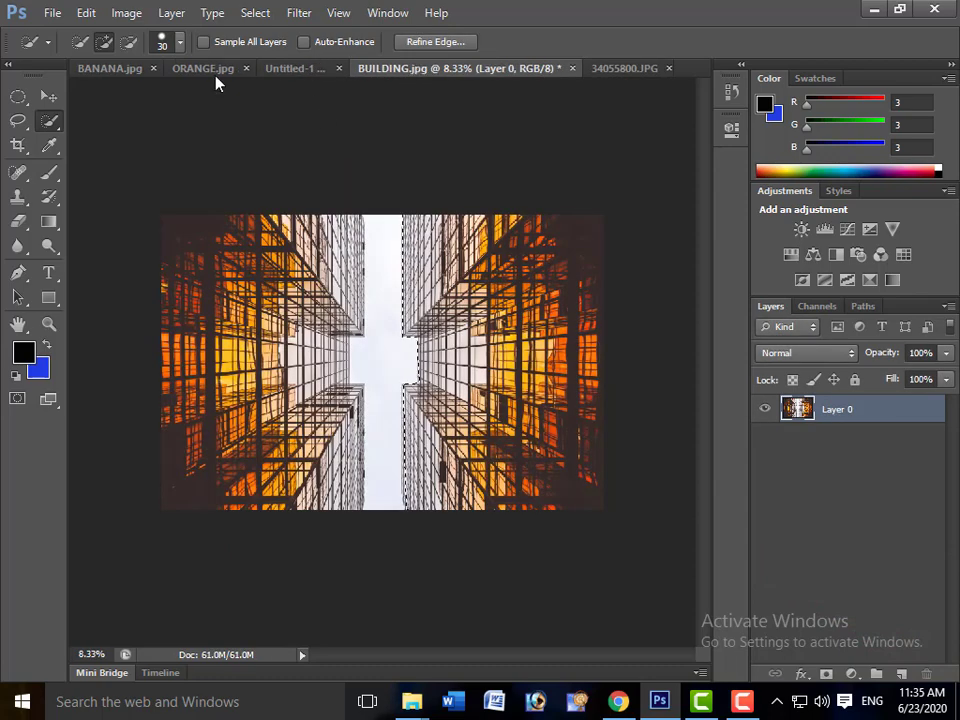
left_click(211, 69)
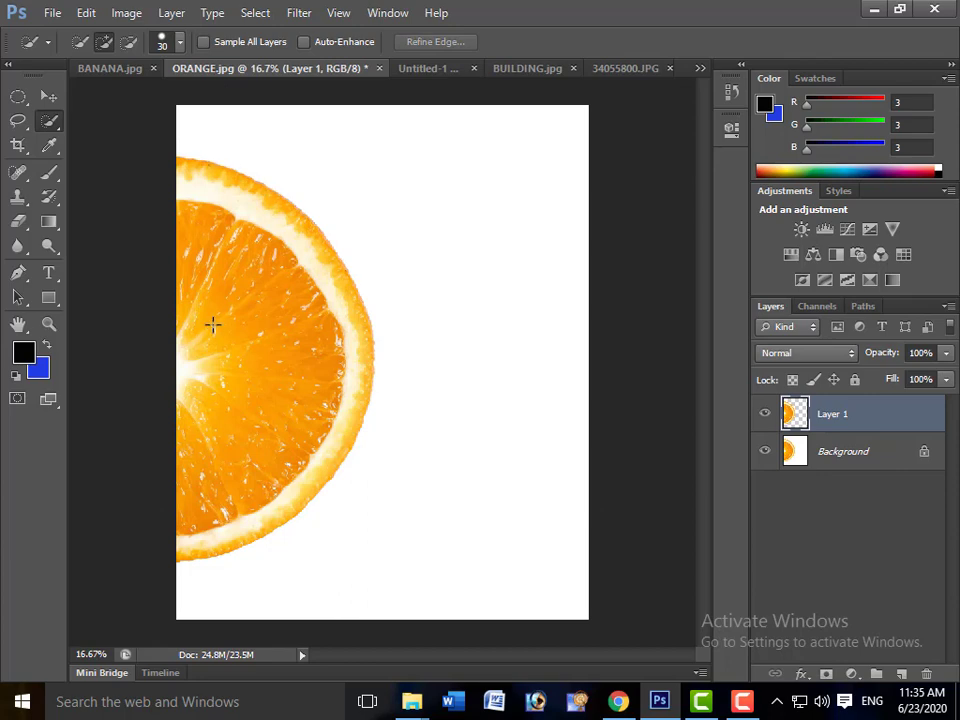
left_click_drag(221, 319, 280, 378)
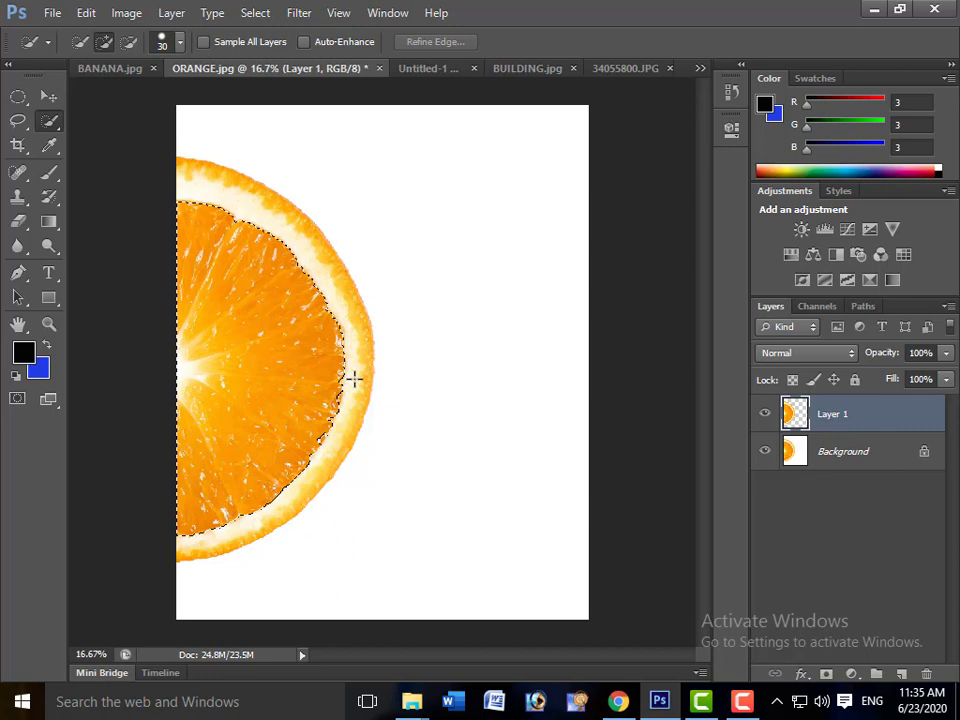
mouse_move(353, 378)
left_mouse_down()
mouse_move(356, 358)
mouse_move(290, 233)
left_mouse_up()
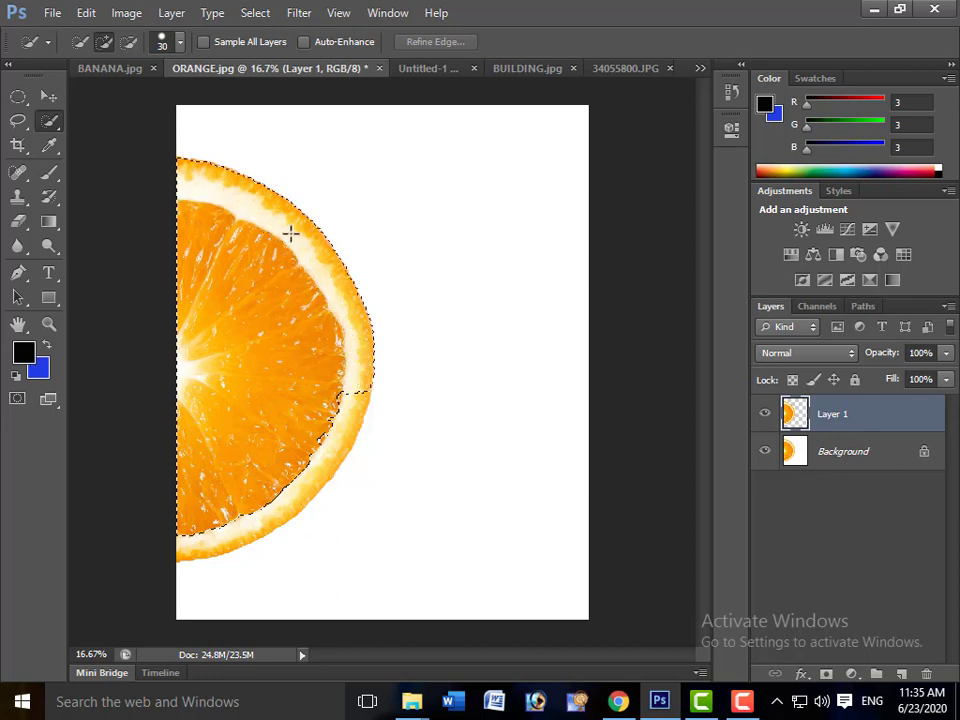
left_click(333, 446)
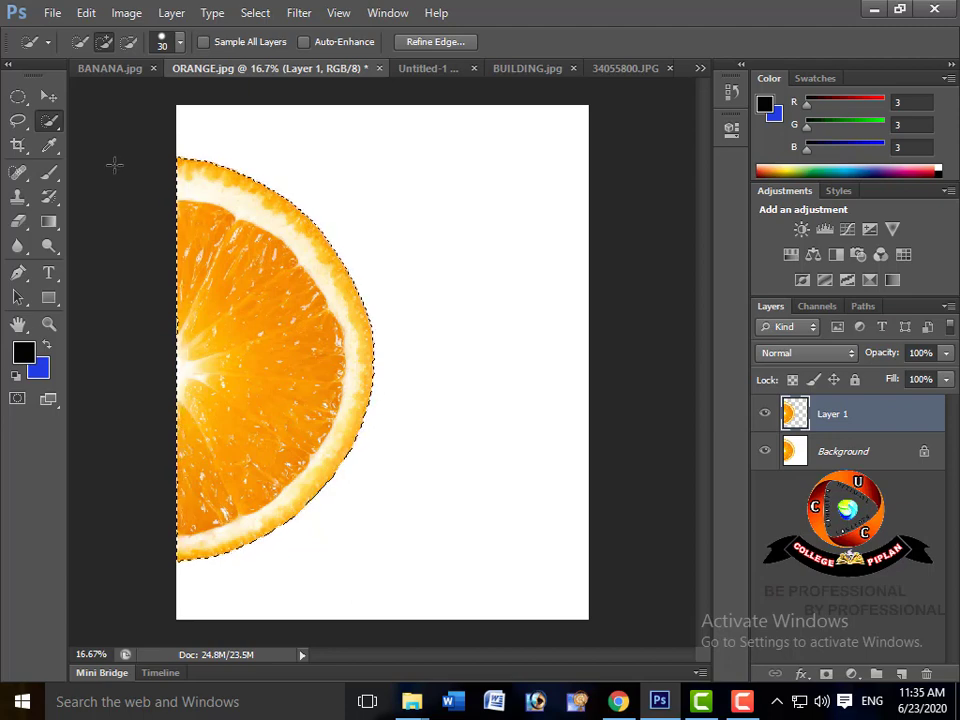
- Try the Polygonal and Magnetic Lasso tools, starting a magnetic path on the white area beside the orange and cancelling it
left_click(18, 120)
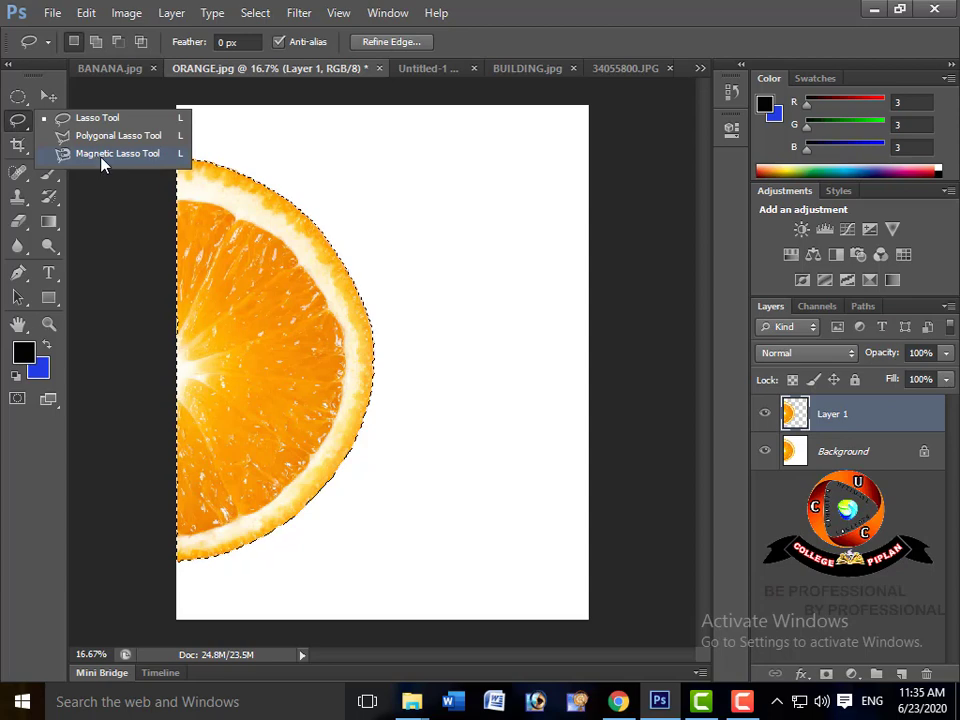
left_click(102, 156)
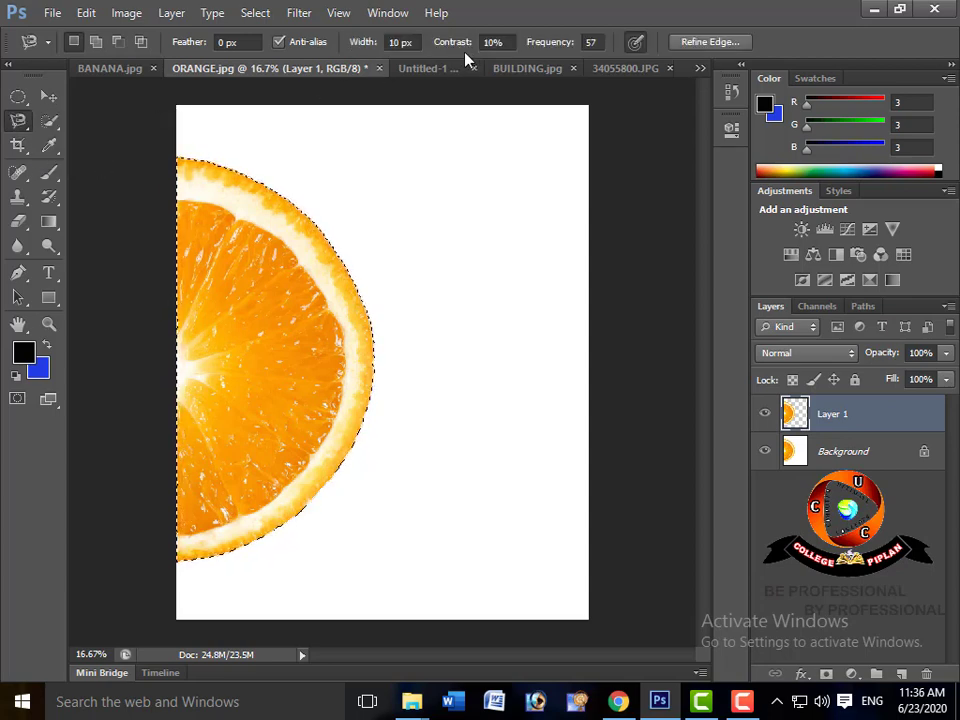
left_click(22, 120)
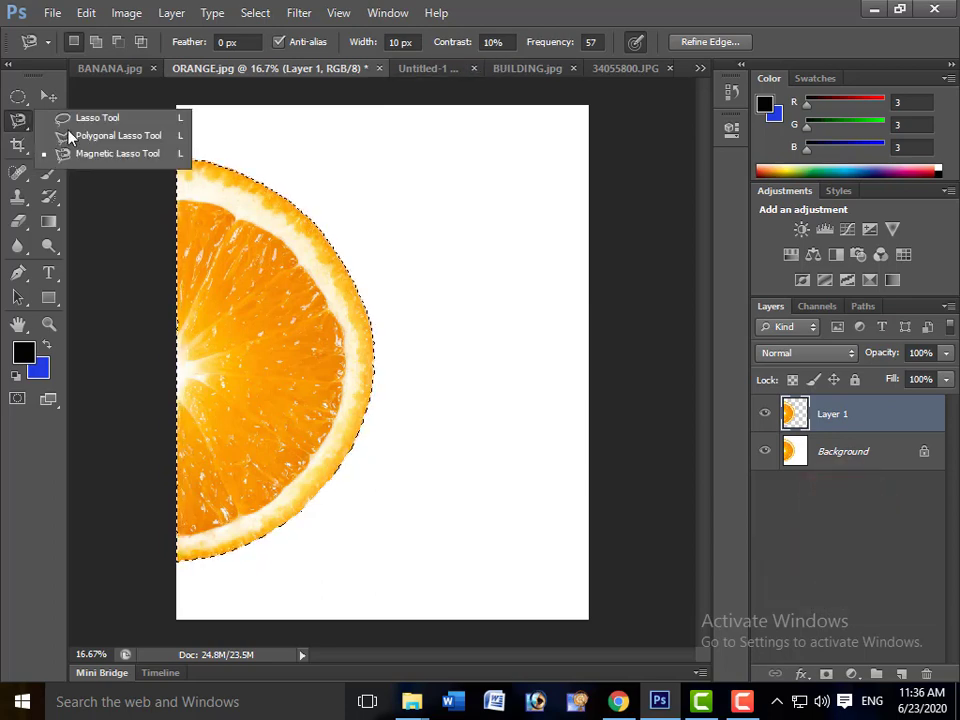
left_click(72, 137)
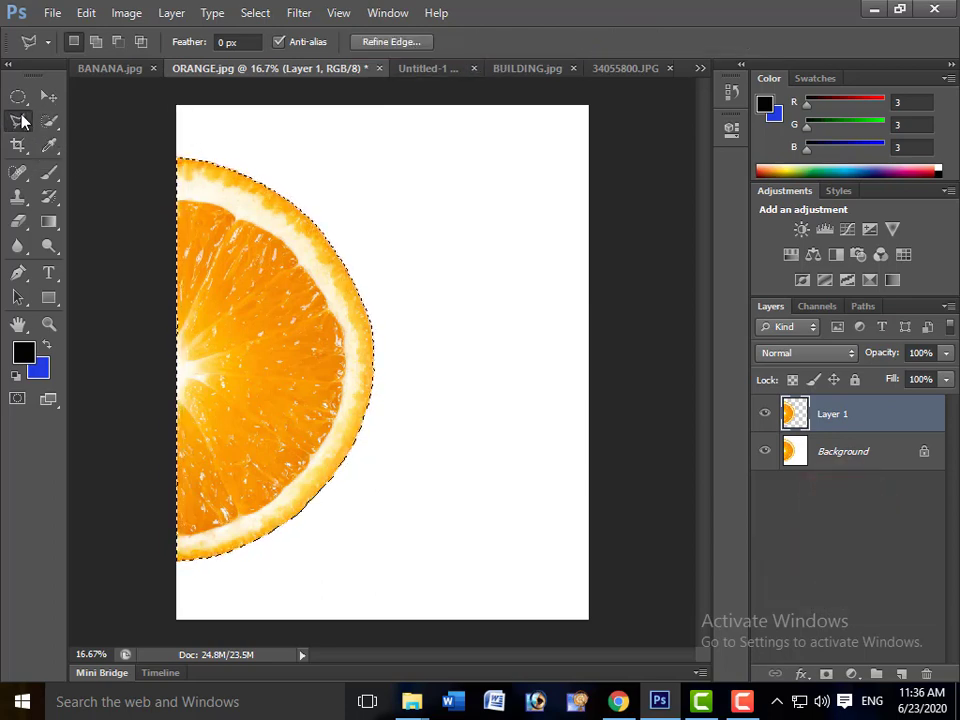
left_click(22, 122)
left_click(80, 154)
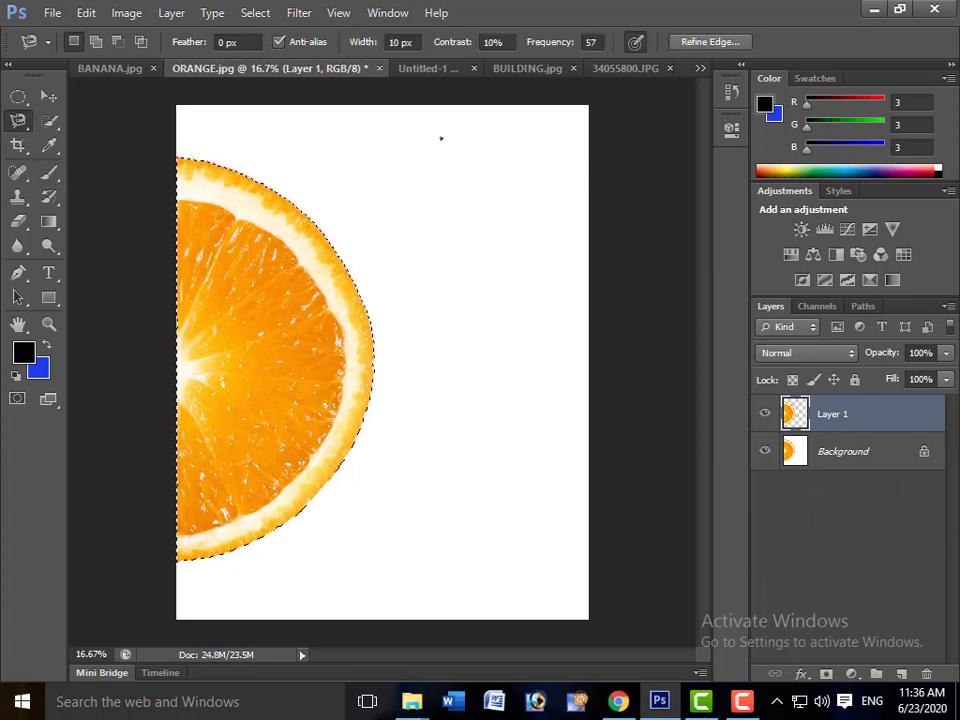
left_click(397, 222)
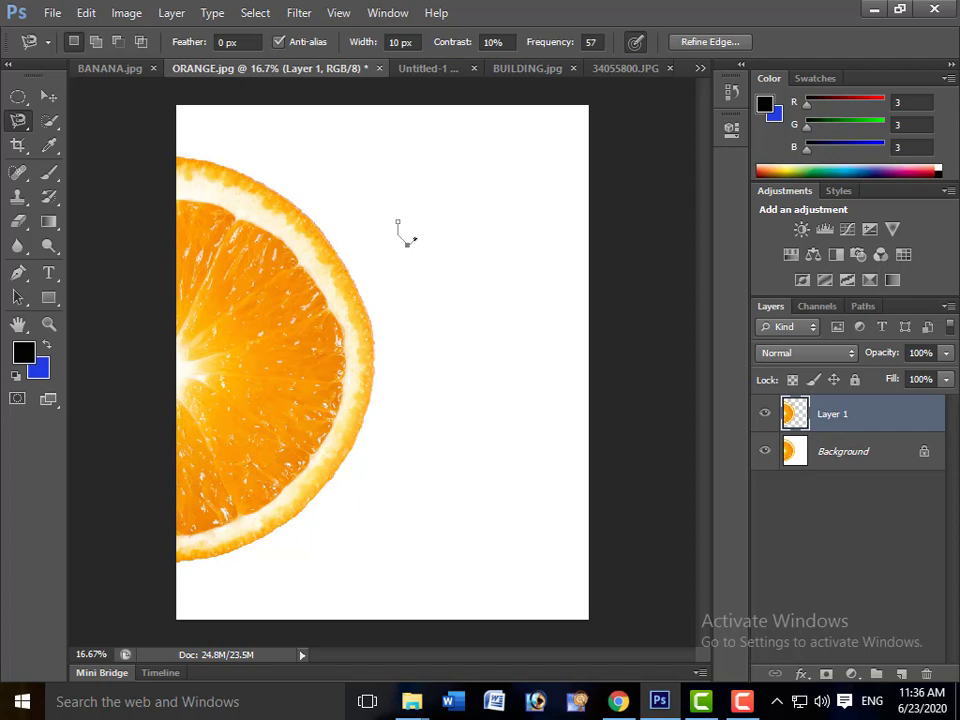
key("Escape")
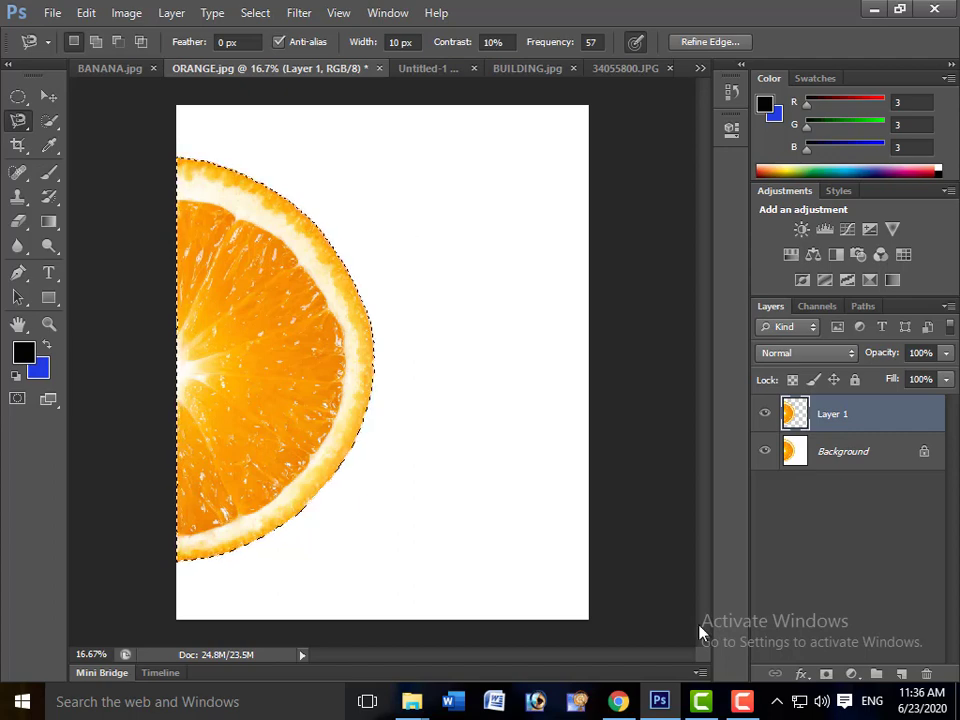
- Switch between the Quick Selection and Magic Wand tools, ending on Magic Wand, and clear the selection around the orange
left_click(743, 703)
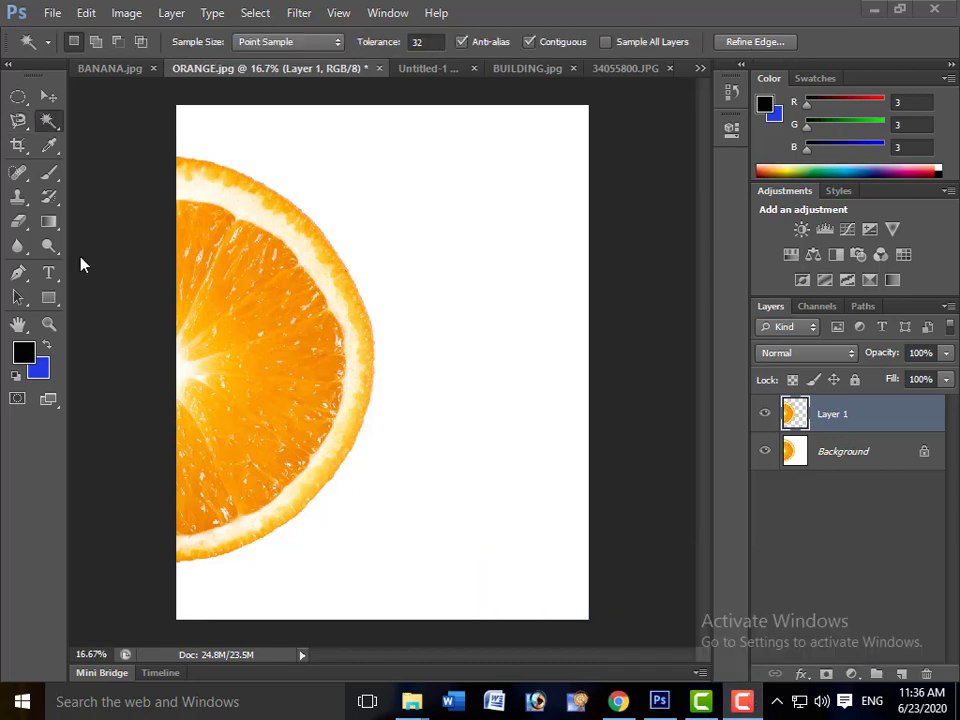
right_click(48, 120)
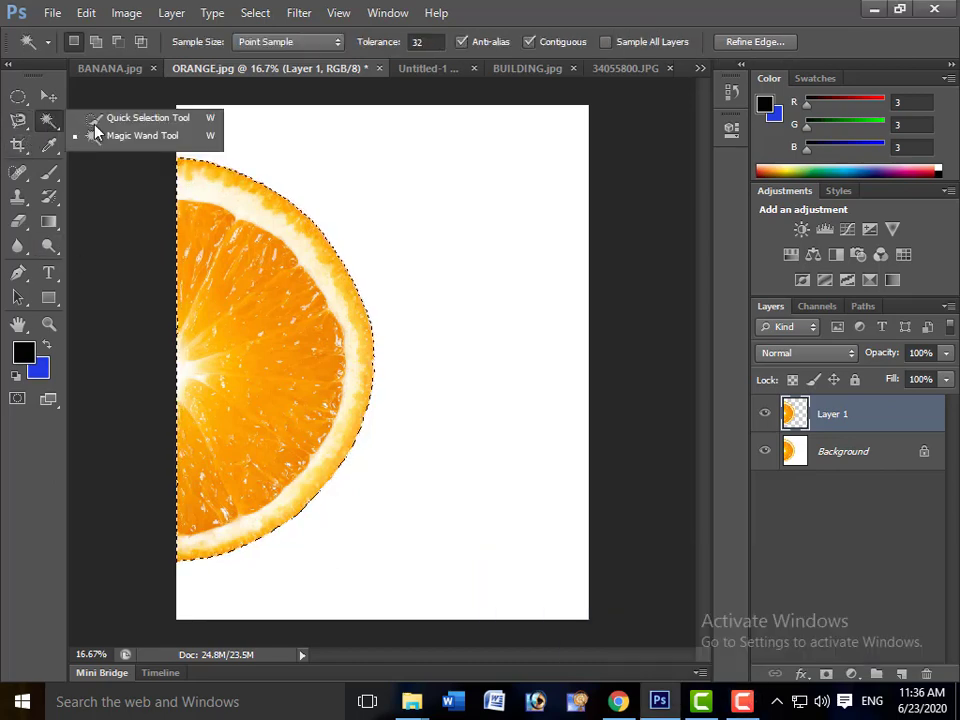
left_click(95, 118)
right_click(48, 120)
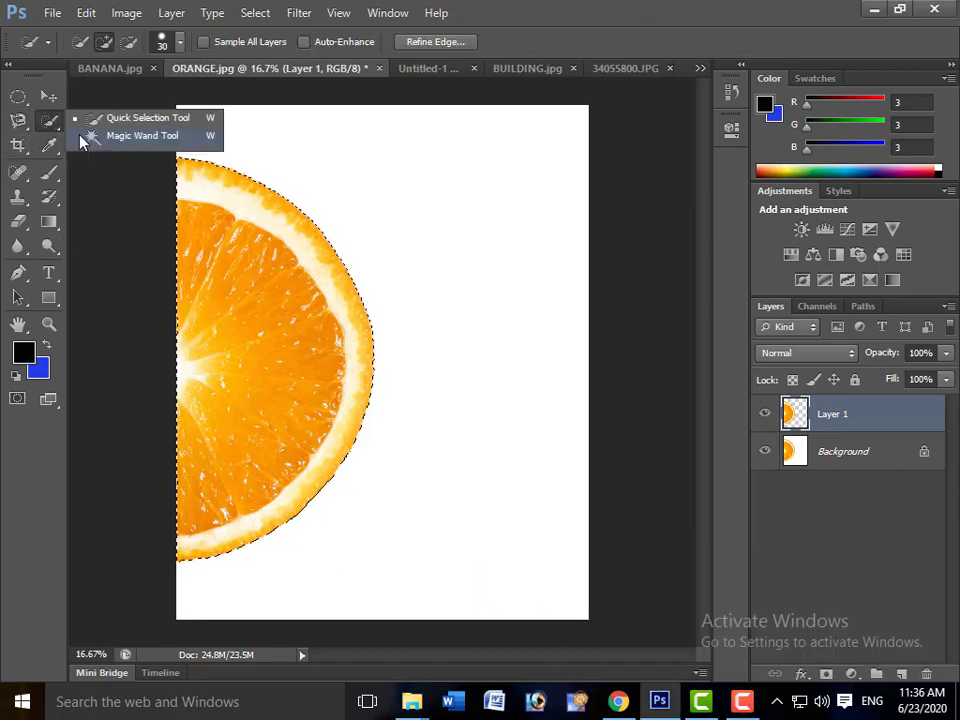
left_click(83, 137)
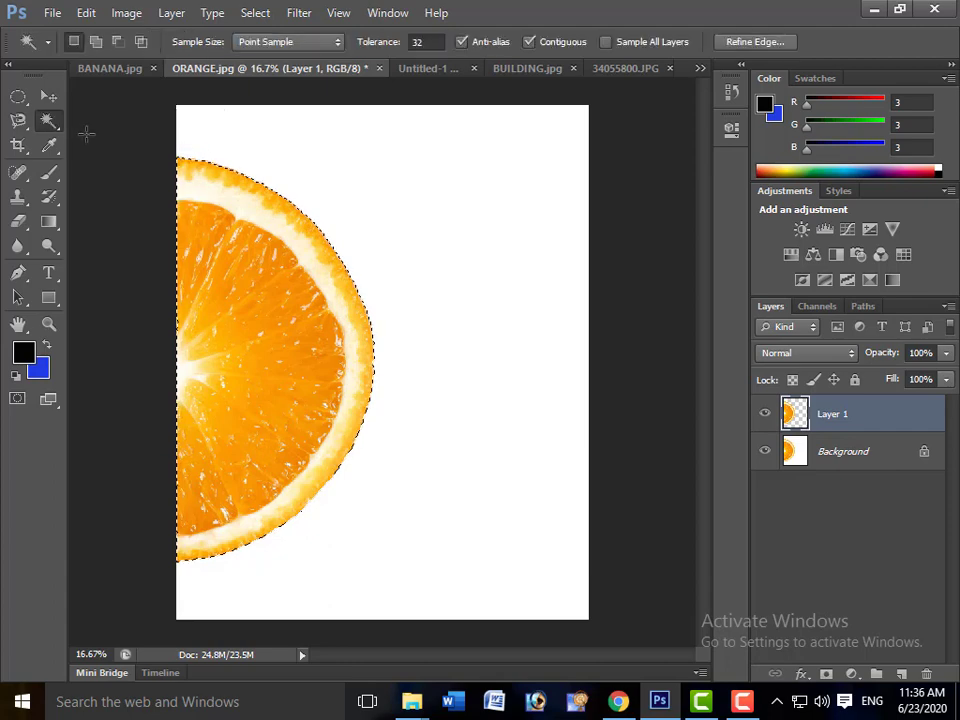
left_click(140, 165)
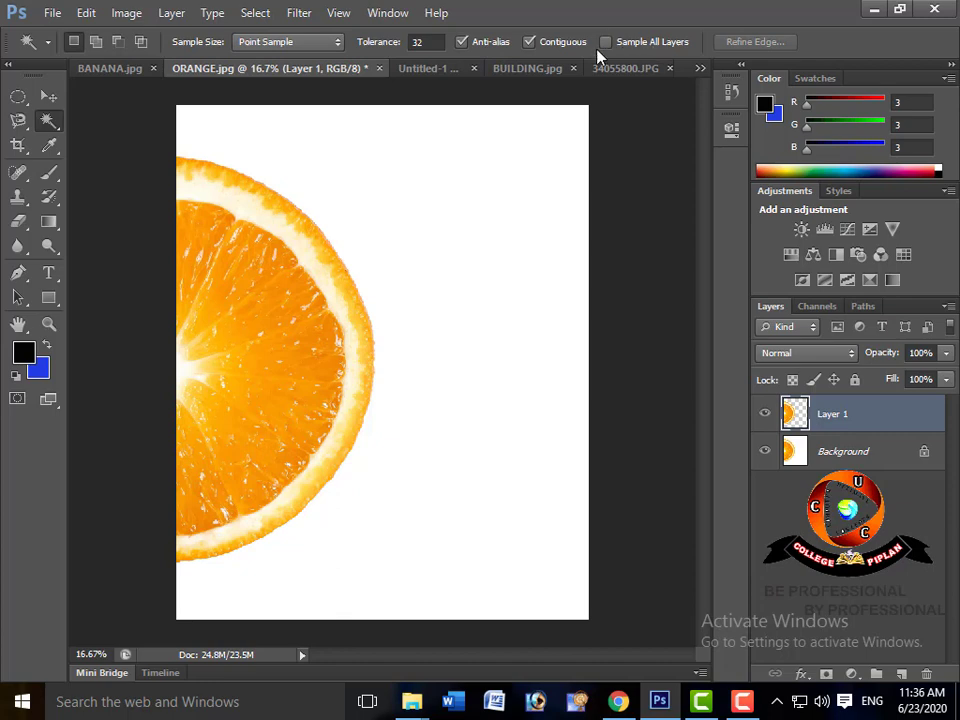
- Set the Magic Wand sample size to 101 by 101 Average, try selecting the orange's pulp, and deselect it
left_click(337, 47)
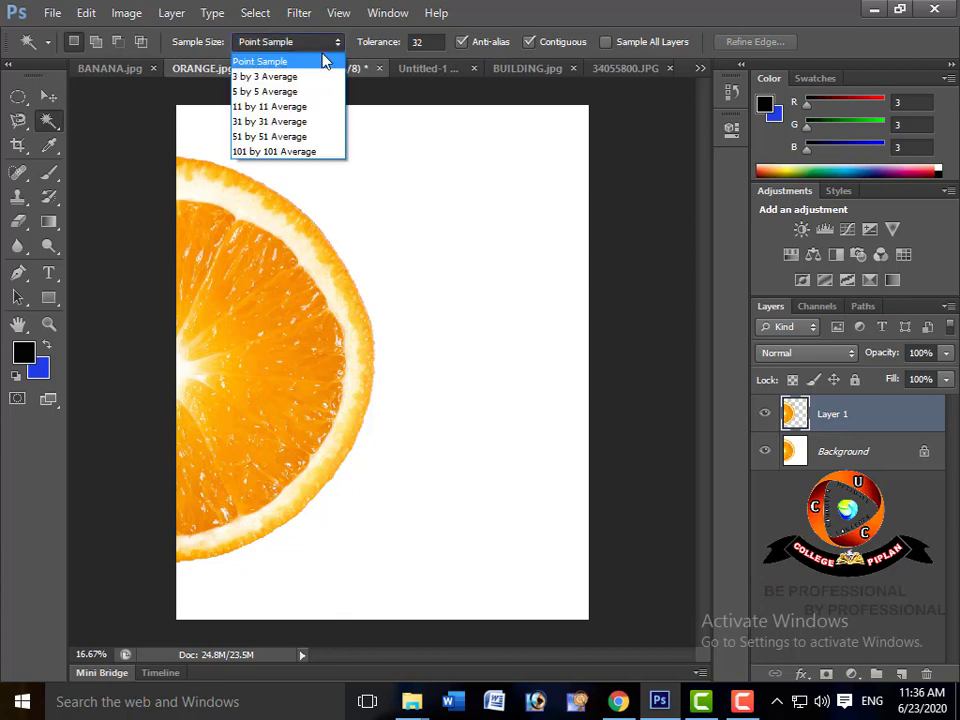
left_click(277, 153)
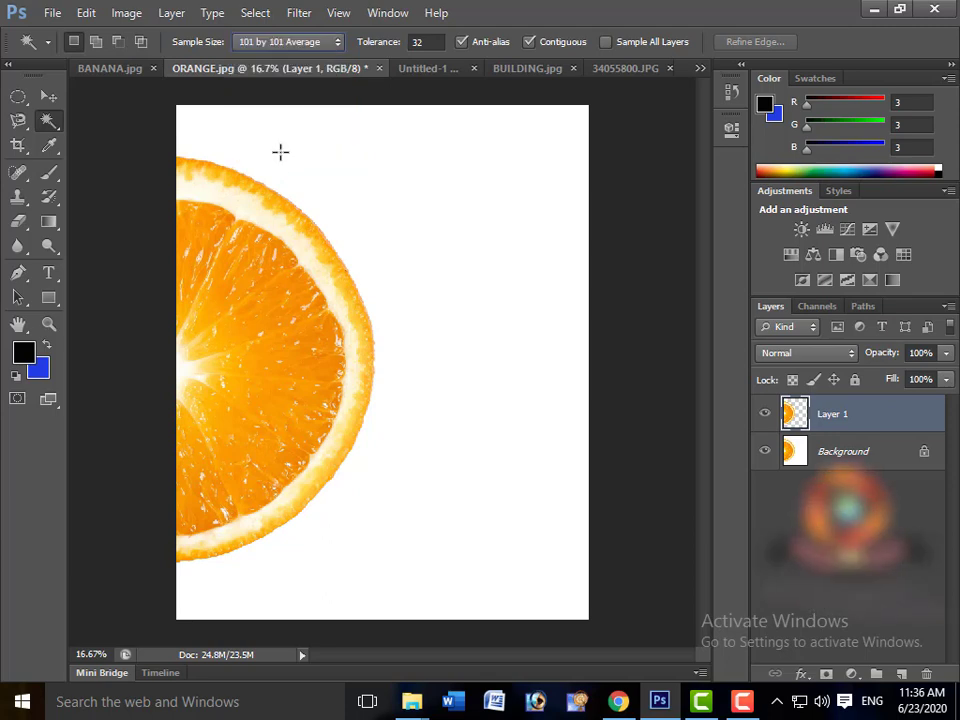
left_click(277, 248)
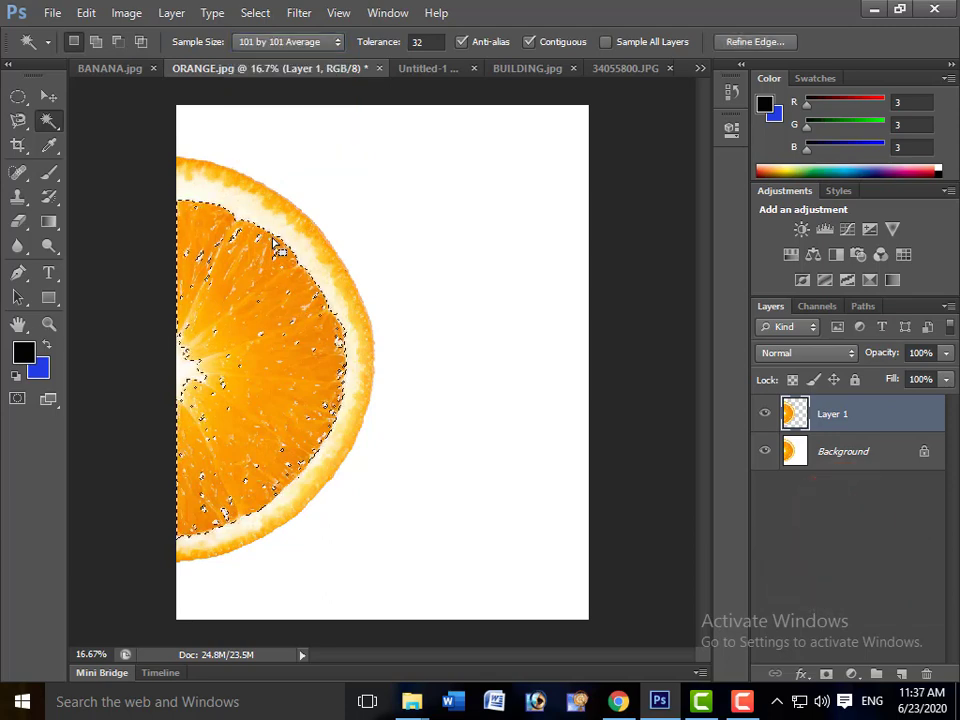
key("ctrl+d")
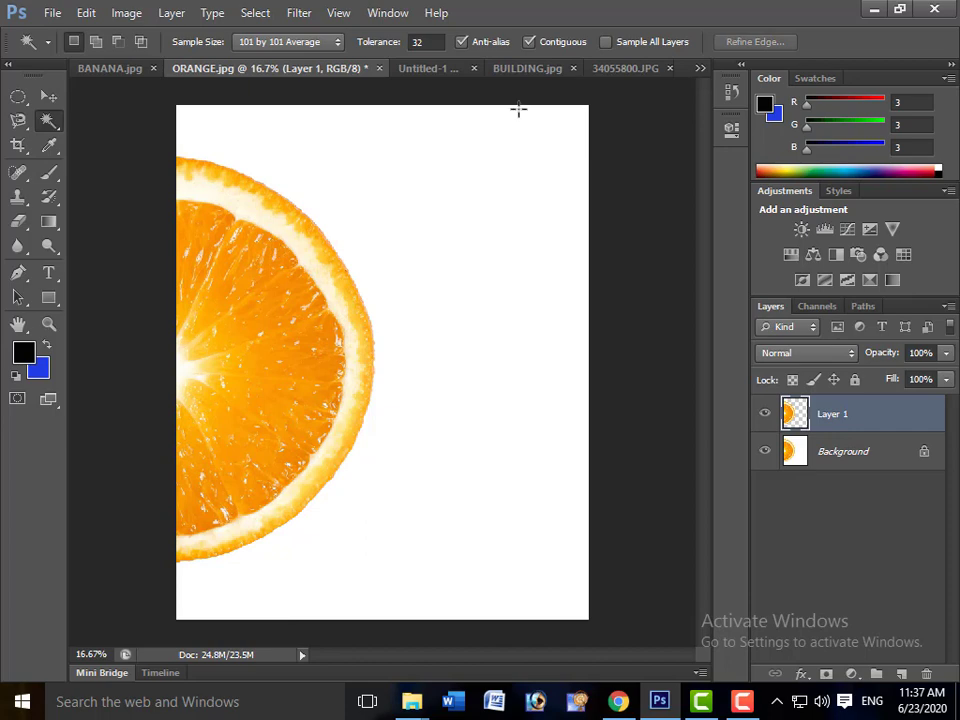
- Turn off Contiguous, sample the orange's pulp with the Magic Wand, and clear the selection
left_click(530, 42)
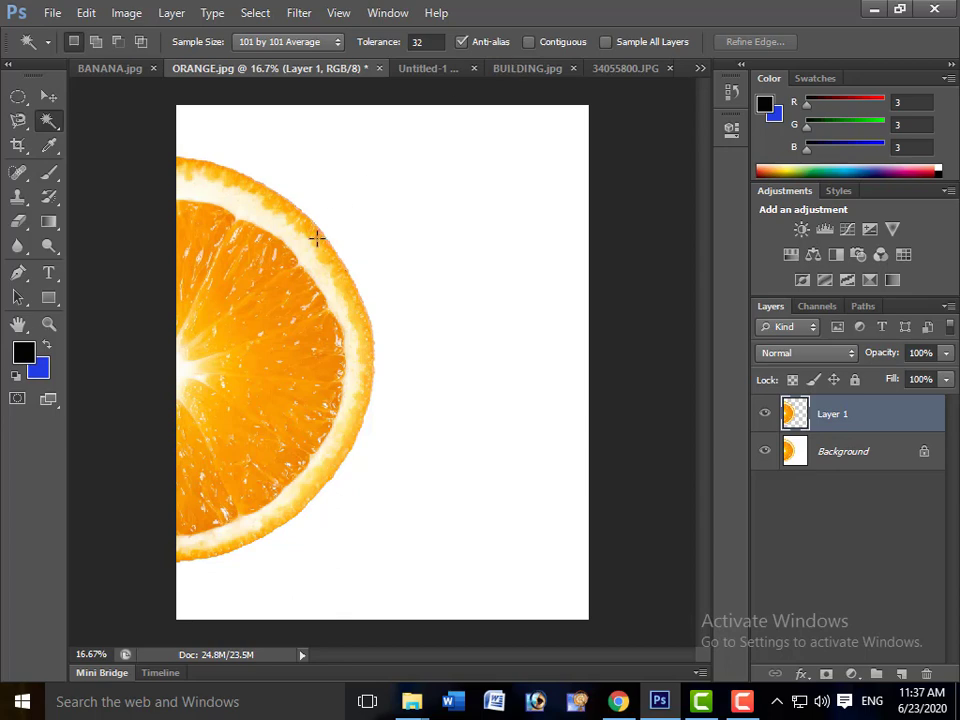
left_click(281, 284)
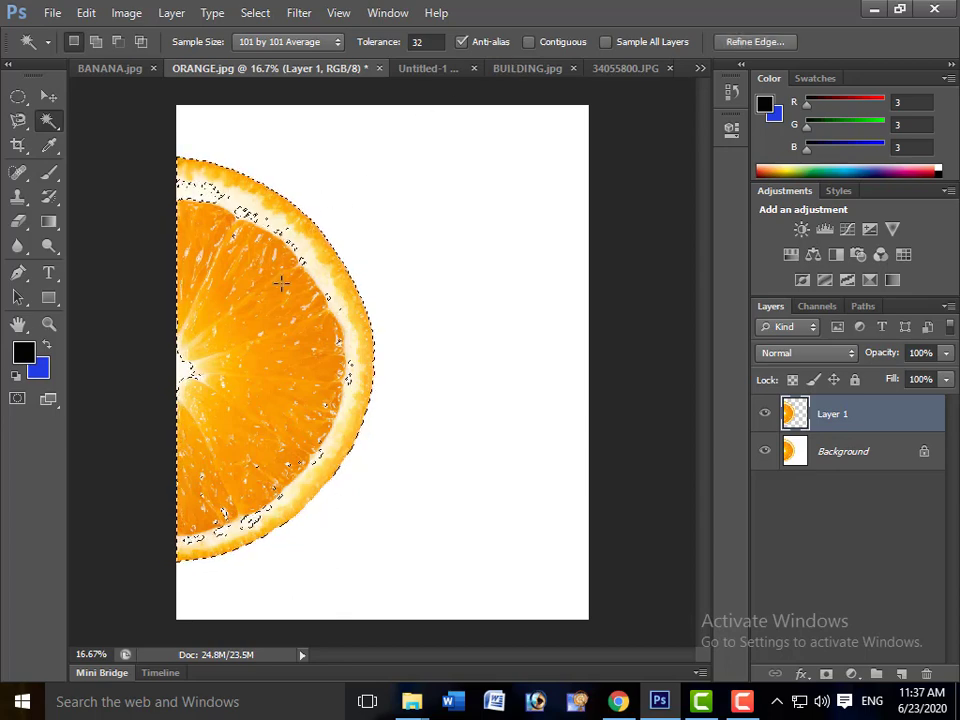
key("ctrl+d")
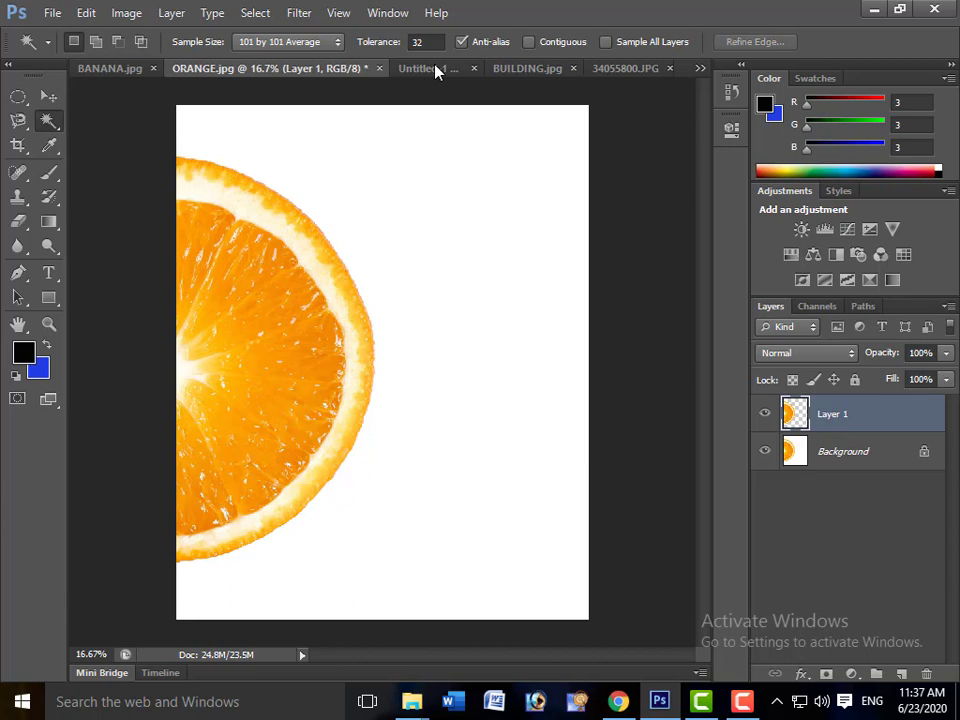
- Switch to BUILDING.jpg, clear its old selection, and try a non-contiguous Magic Wand selection near the building edge before deselecting
left_click(436, 70)
left_click(523, 70)
left_click(446, 290)
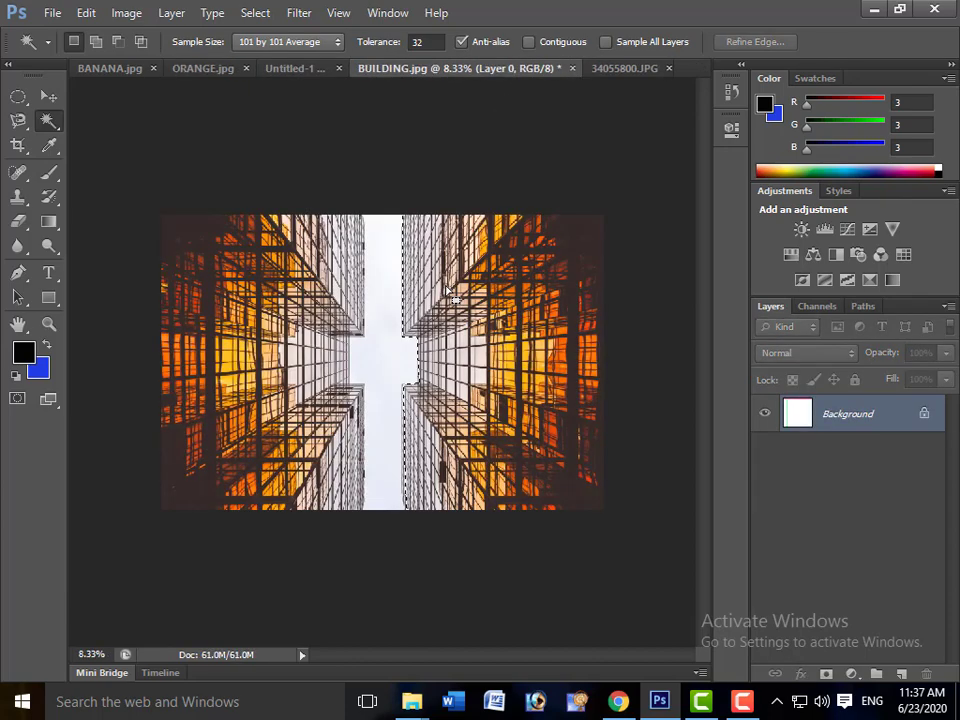
key("ctrl+d")
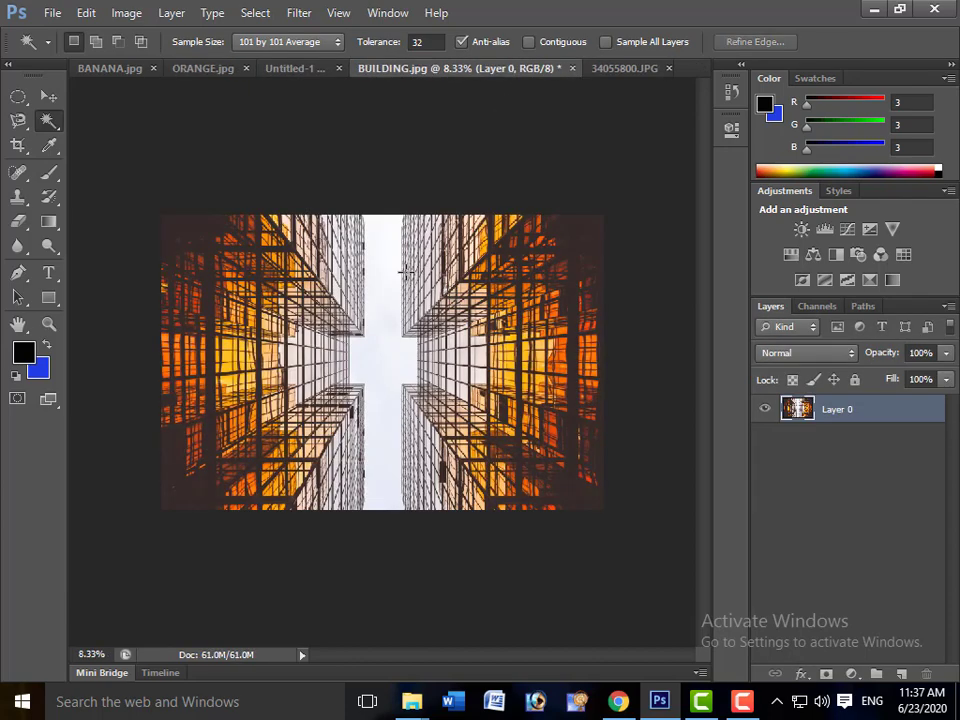
left_click(406, 272)
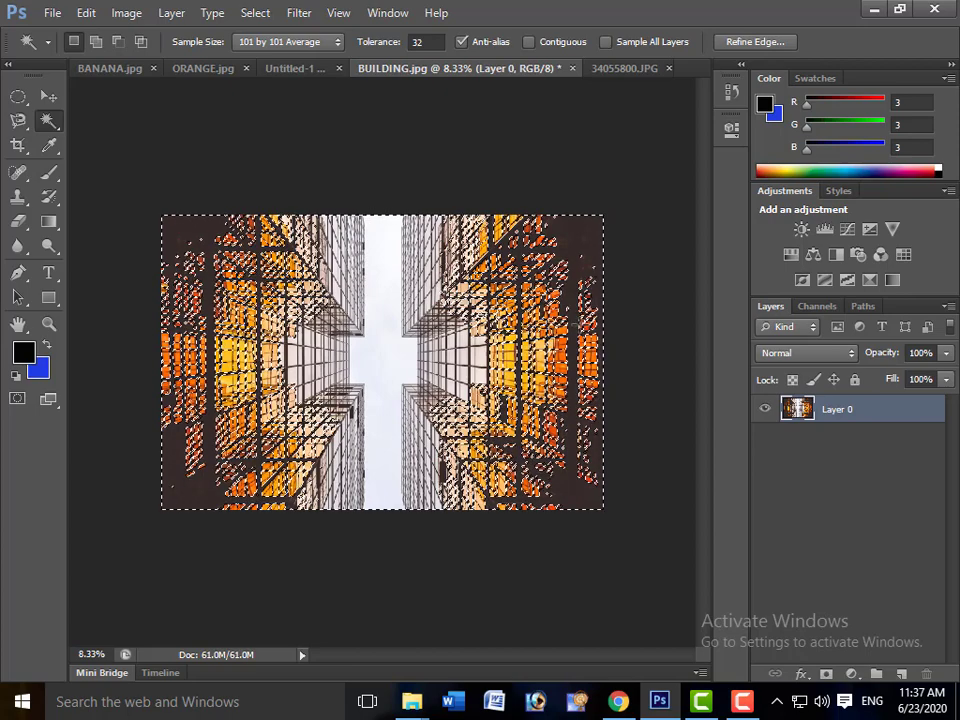
key("ctrl+d")
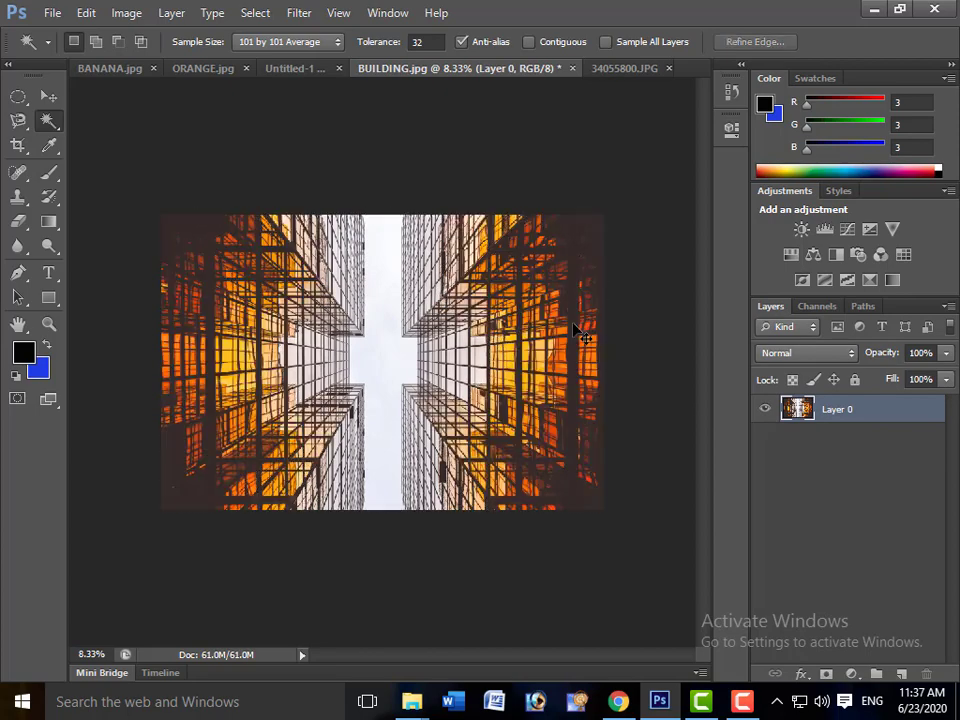
- Compare Magic Wand selections of the right-hand building with Contiguous on and the central sky with it off, then deselect
left_click(529, 42)
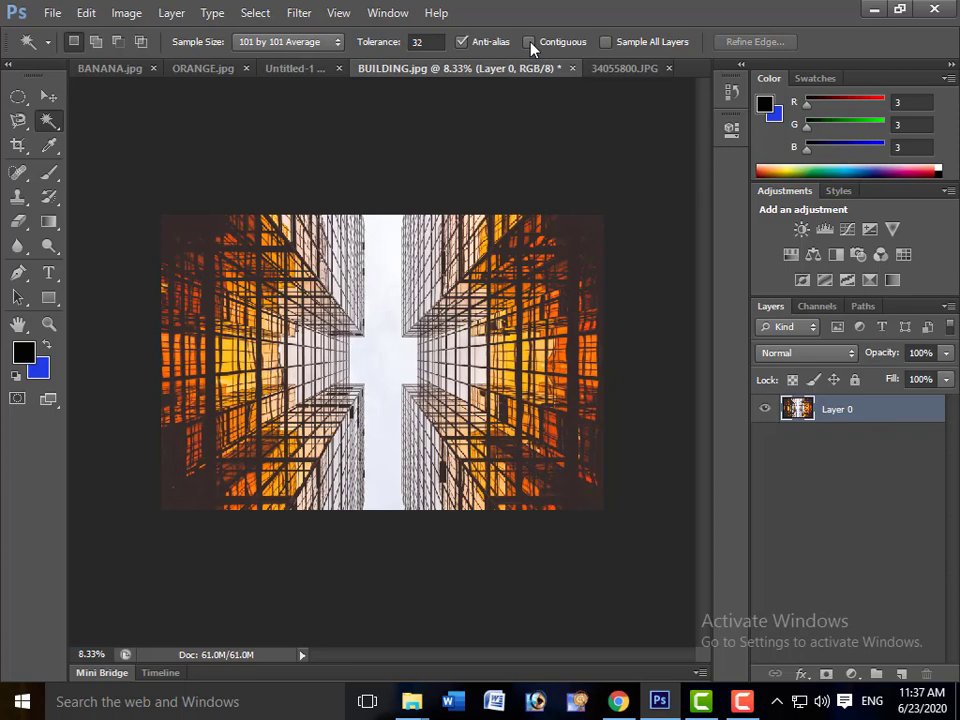
left_click(518, 258)
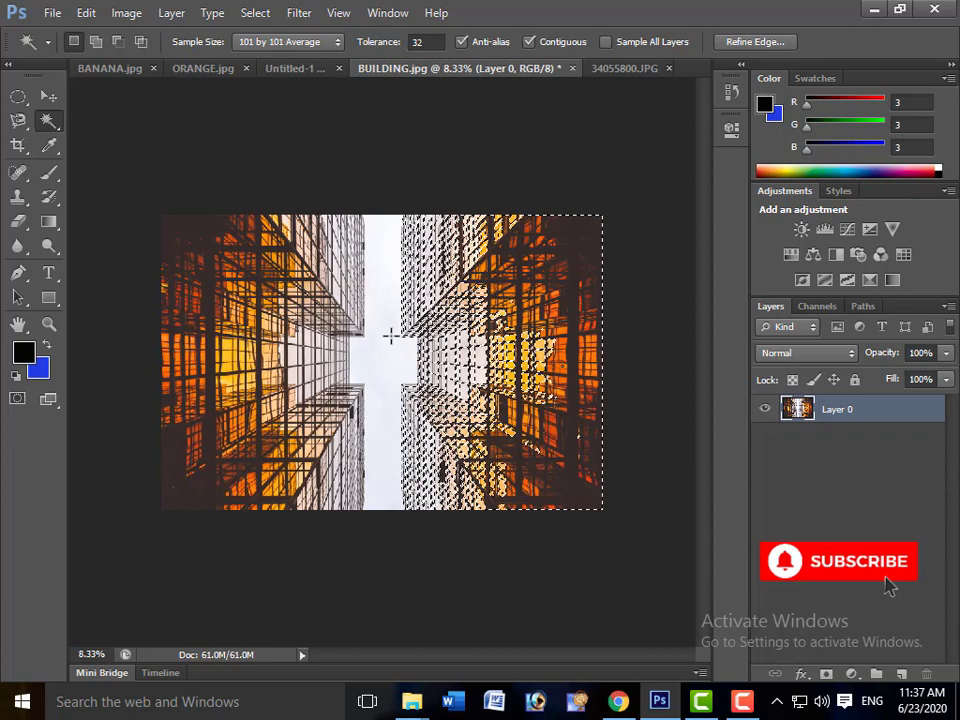
left_click(530, 42)
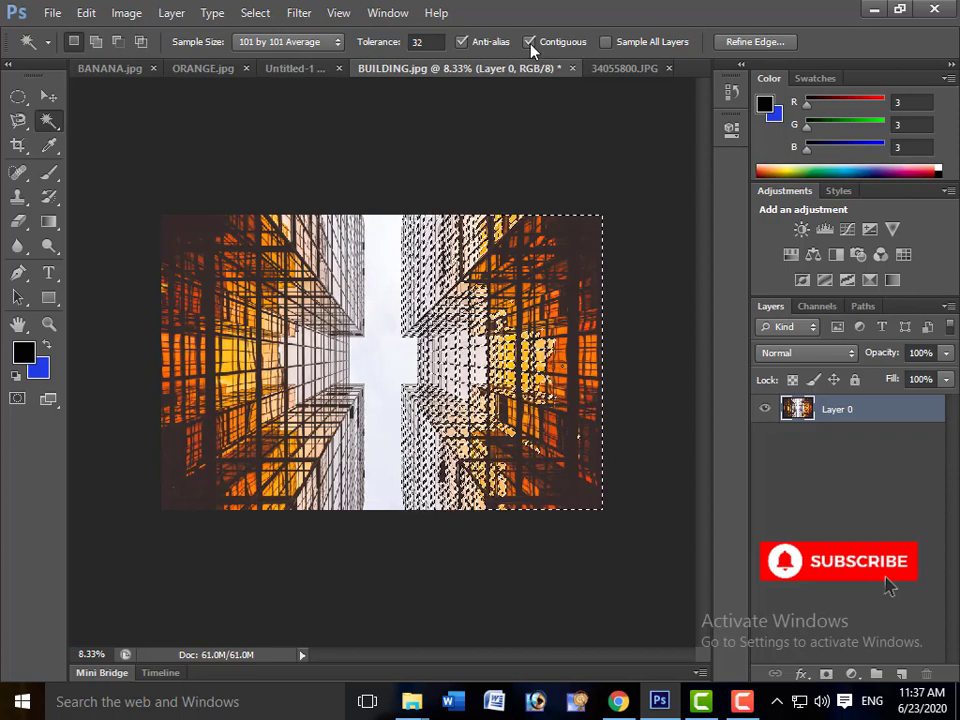
left_click(384, 299)
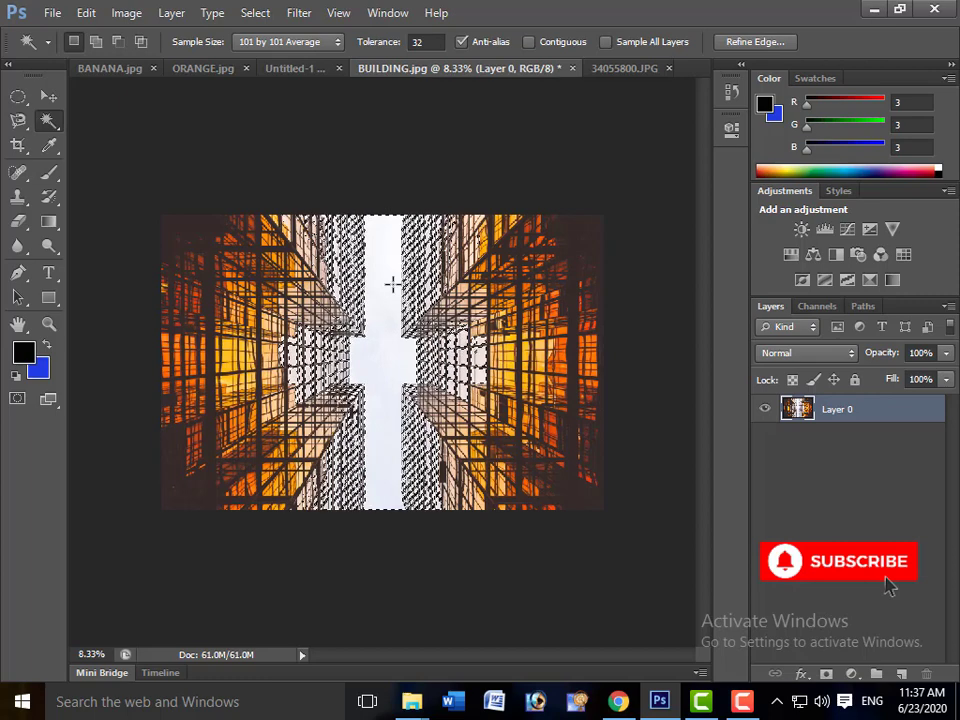
key("ctrl+d")
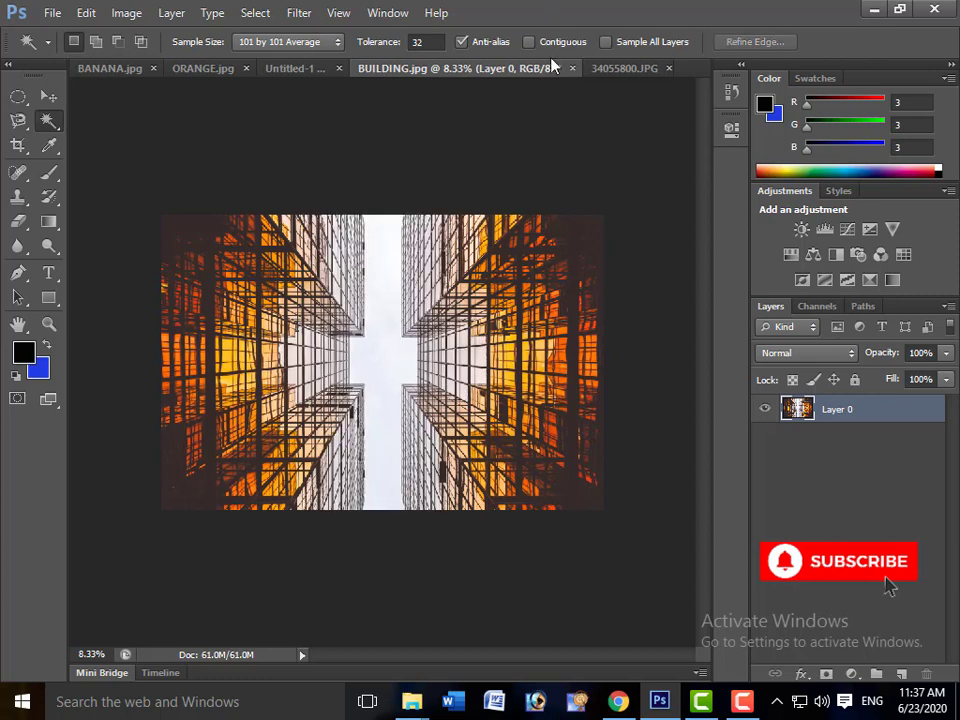
left_click(385, 231)
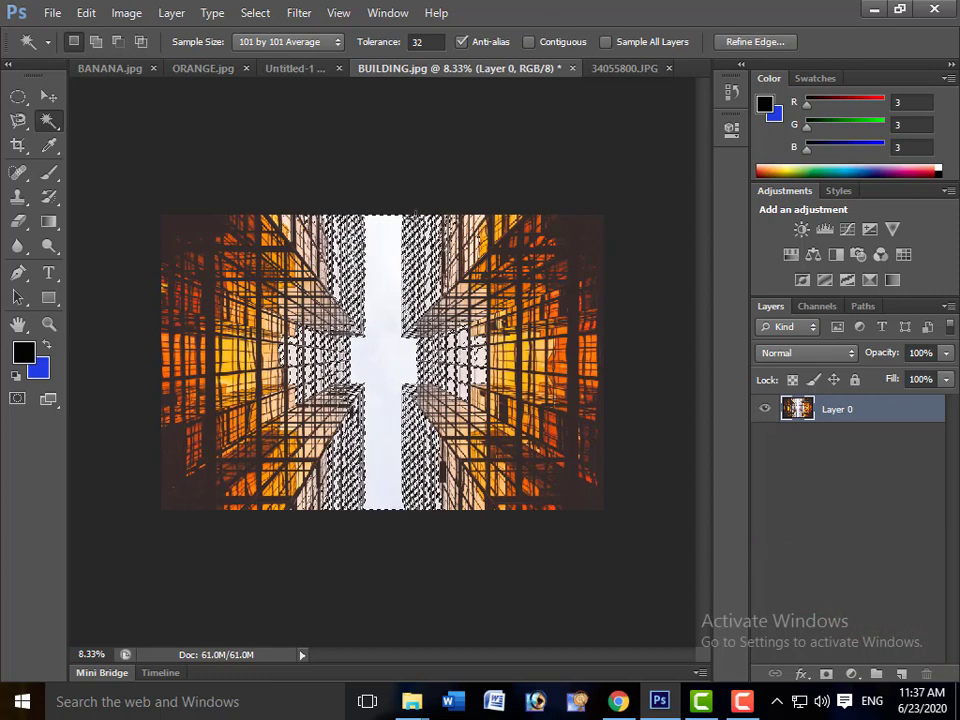
key("ctrl+d")
- Turn Contiguous on, select only the central sky area with the Magic Wand, and deselect it
left_click(549, 46)
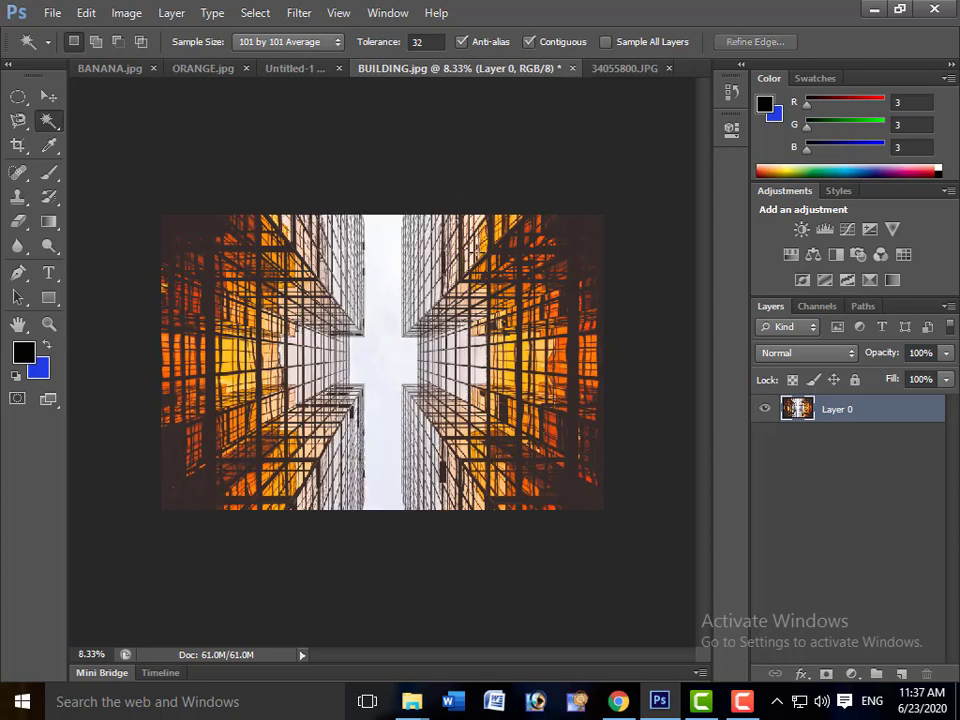
left_click(386, 321)
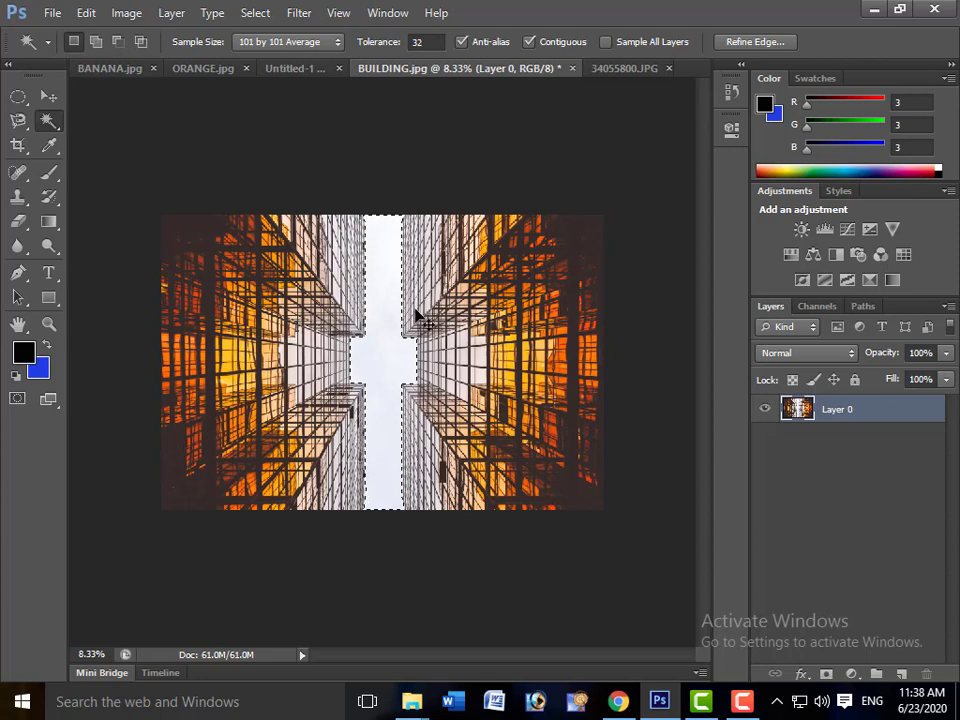
key("ctrl+d")
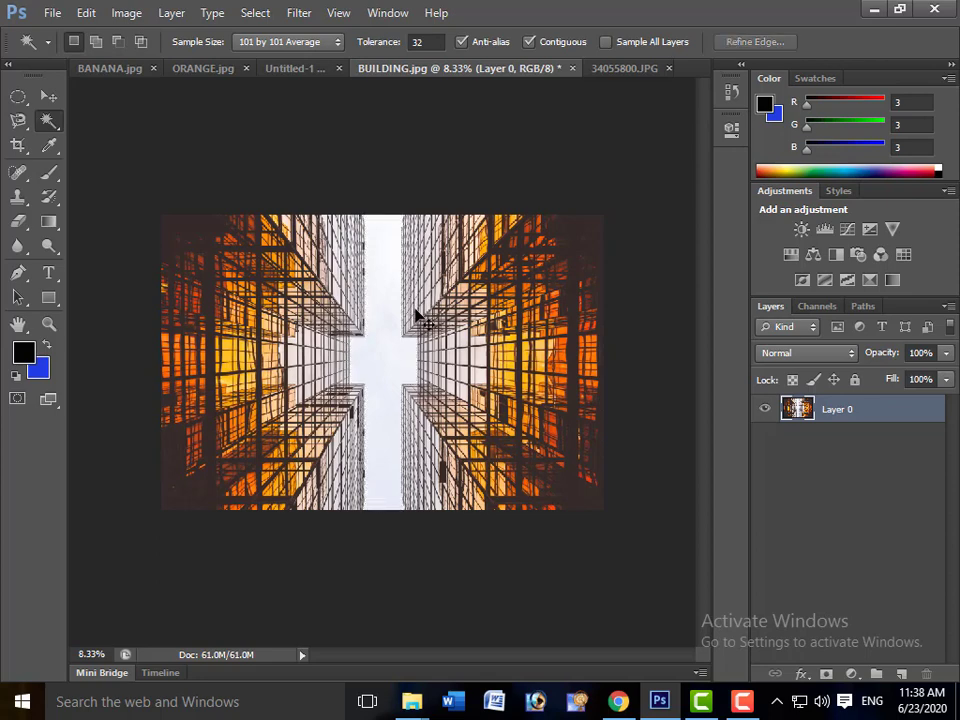
- Activate the Quick Selection tool for the building photo
right_click(46, 124)
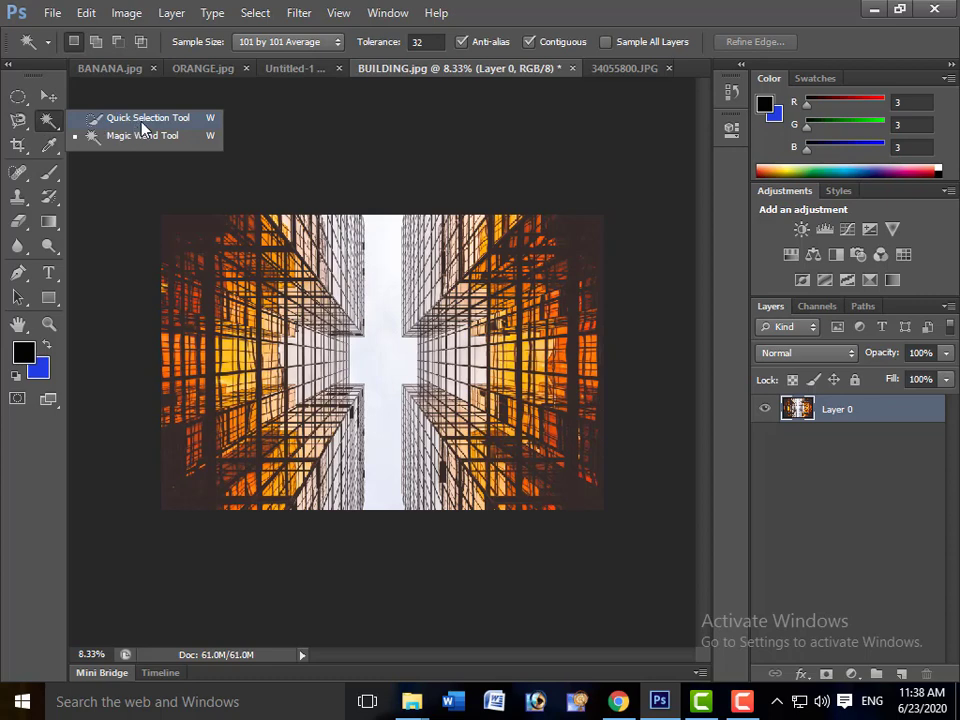
left_click(141, 121)
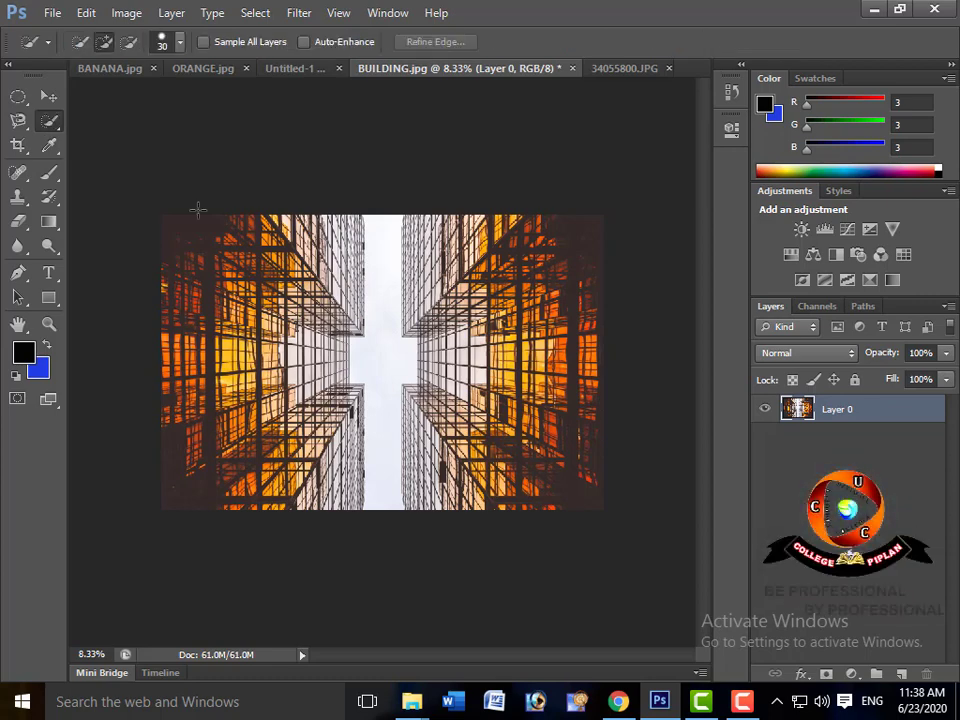